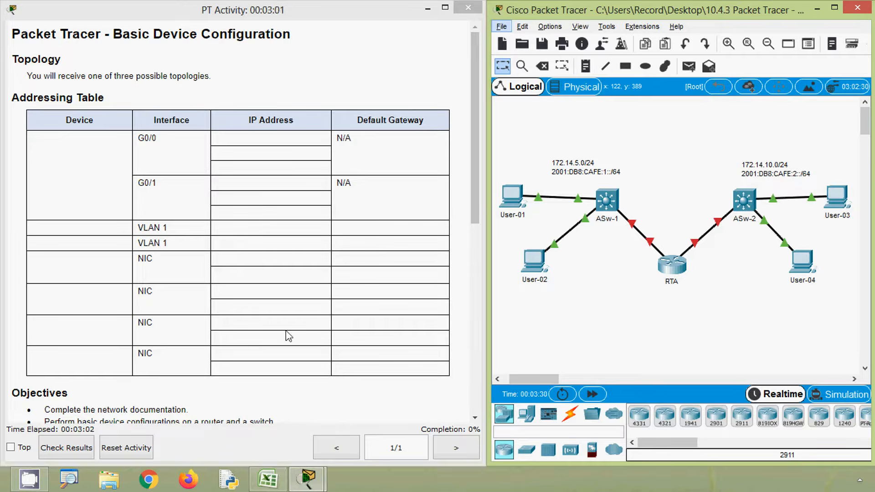
Step: Review the activity's addressing table, objectives and requirements, and check the blank addressing table in Excel
{"action": "scroll", "coordinate": [267, 327], "scroll_direction": "down", "scroll_amount": 2}
{"action": "scroll", "coordinate": [266, 331], "scroll_direction": "up", "scroll_amount": 3}
{"action": "left_click", "coordinate": [318, 318]}
{"action": "scroll", "coordinate": [318, 318], "scroll_direction": "down", "scroll_amount": 3}
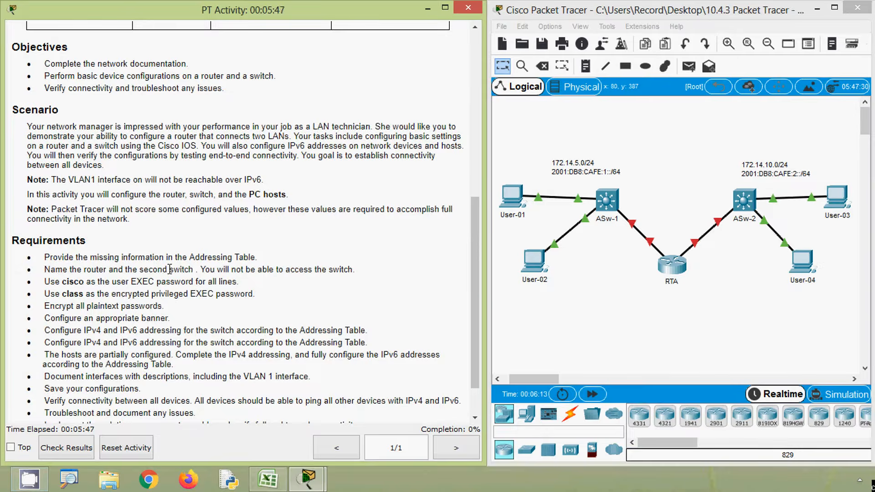
{"action": "left_click_drag", "start_coordinate": [474, 278], "coordinate": [488, 168]}
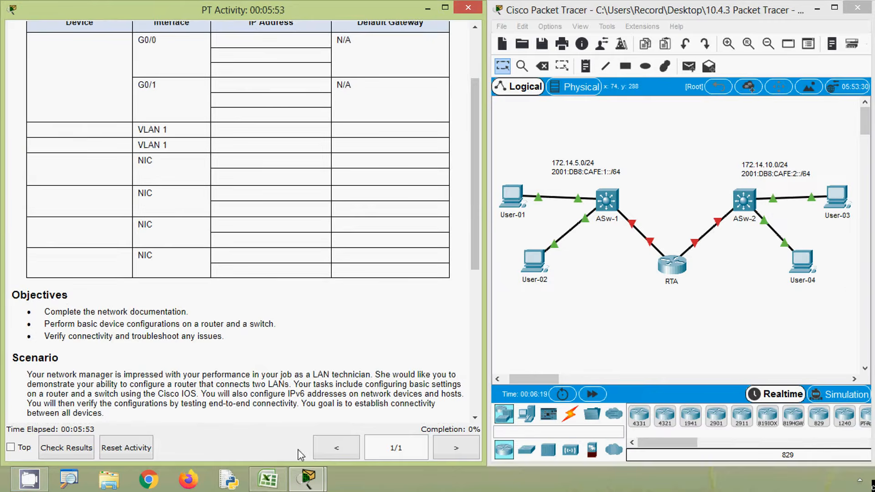
{"action": "left_click", "coordinate": [279, 481]}
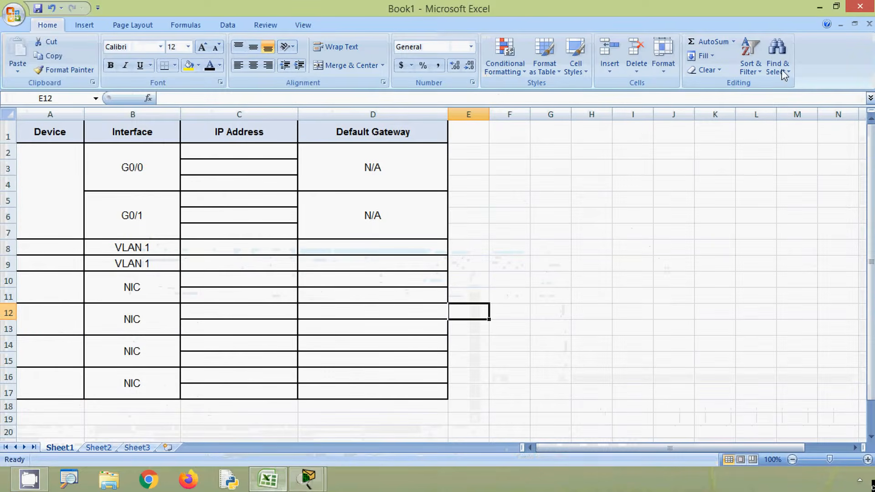
{"action": "left_click", "coordinate": [820, 8]}
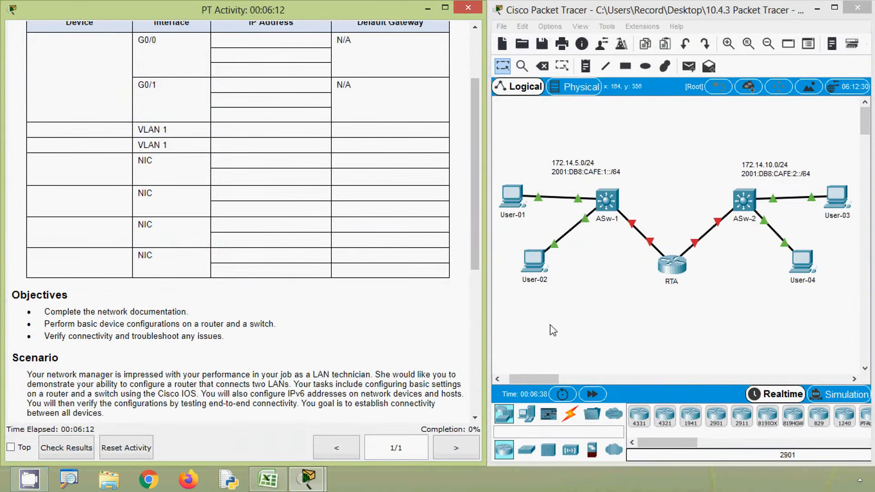
{"action": "left_click", "coordinate": [515, 250]}
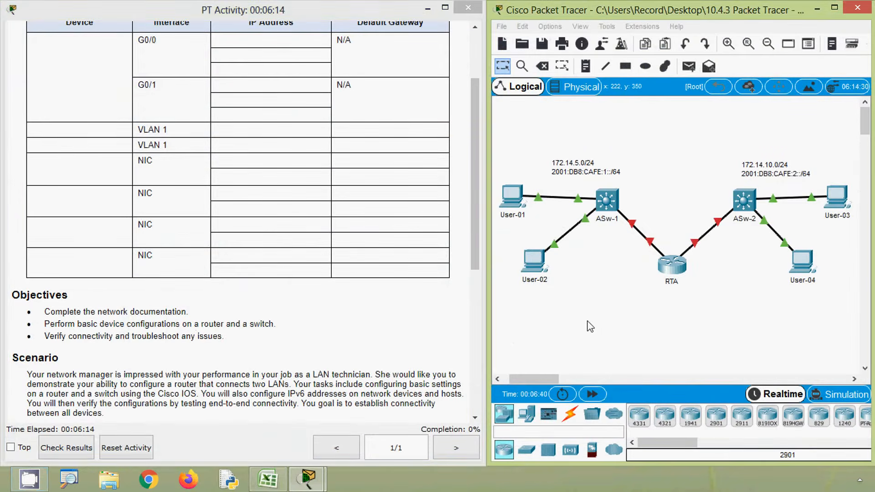
Step: Run ipconfig /all at User-01's command prompt and examine its IP address and subnet mask in a widened window
{"action": "left_click", "coordinate": [511, 200]}
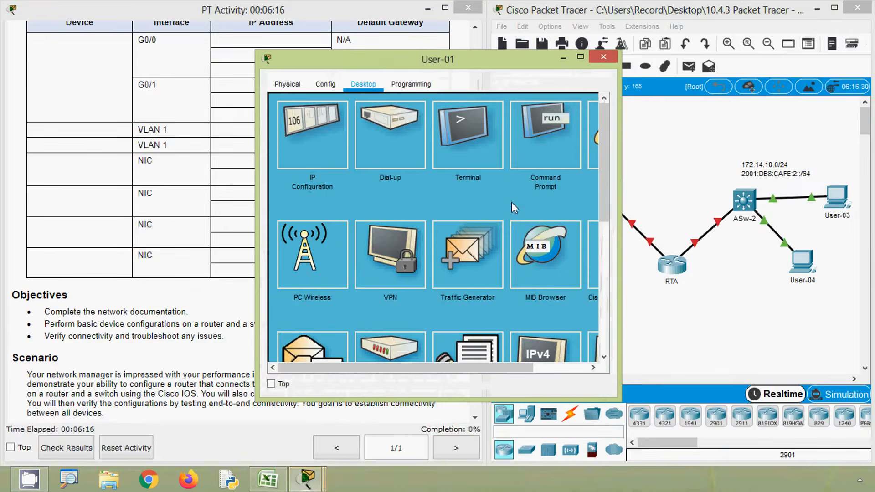
{"action": "left_click", "coordinate": [555, 147]}
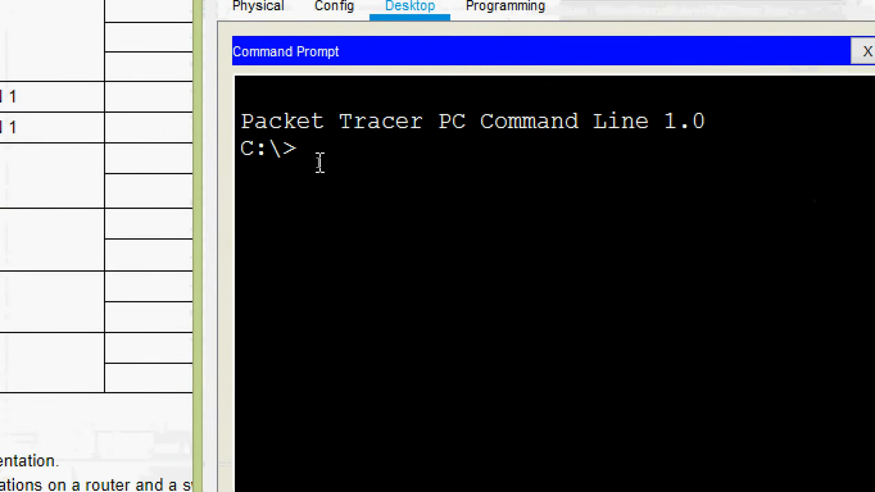
{"action": "type", "text": "ipconfig"}
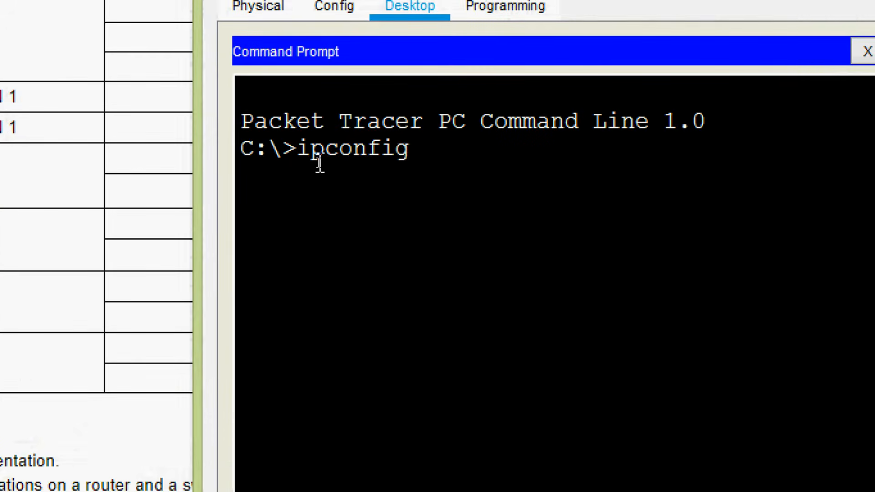
{"action": "type", "text": " /all"}
{"action": "key", "text": "Return"}
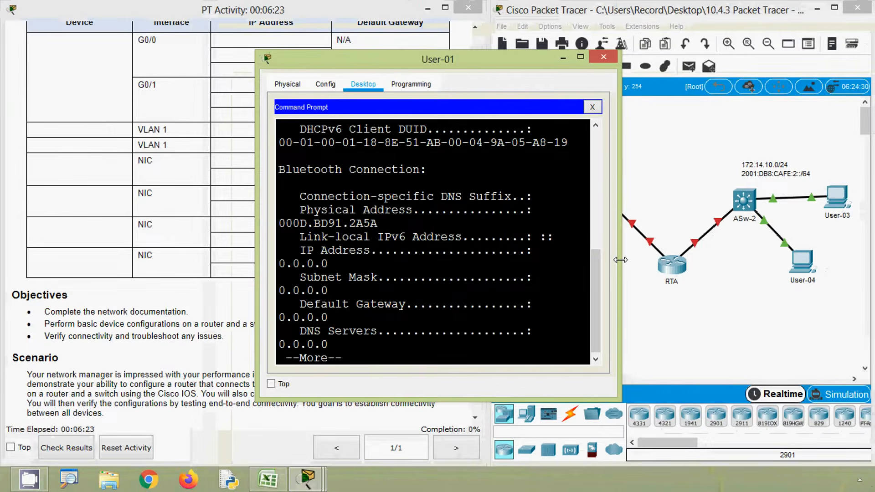
{"action": "left_click_drag", "start_coordinate": [628, 264], "coordinate": [801, 253]}
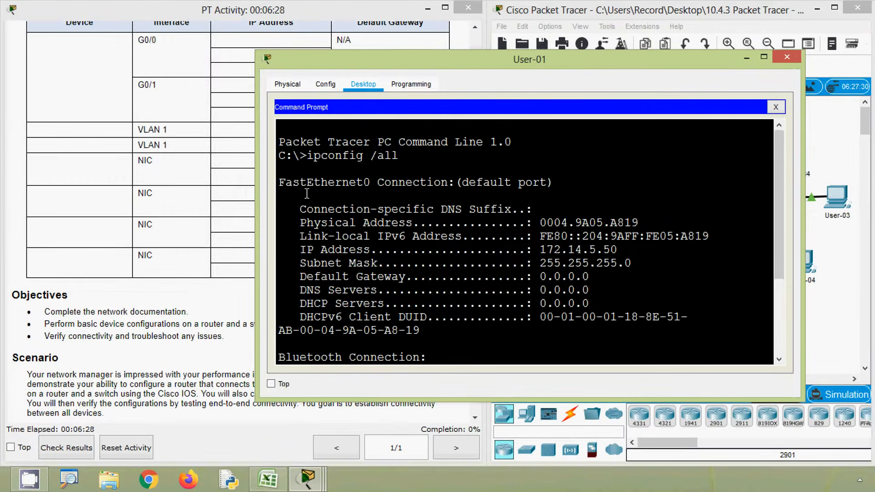
{"action": "scroll", "coordinate": [498, 255], "scroll_direction": "down", "scroll_amount": 1}
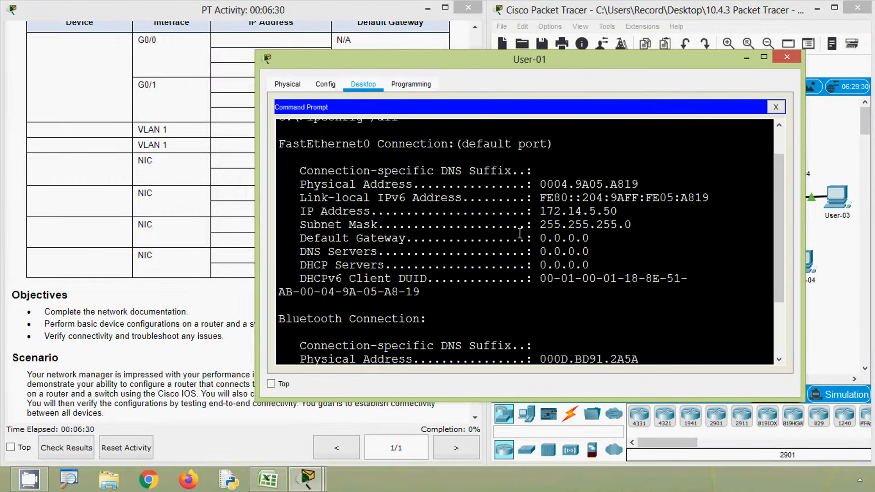
{"action": "left_click_drag", "start_coordinate": [539, 211], "coordinate": [618, 213]}
{"action": "left_click_drag", "start_coordinate": [541, 228], "coordinate": [634, 227]}
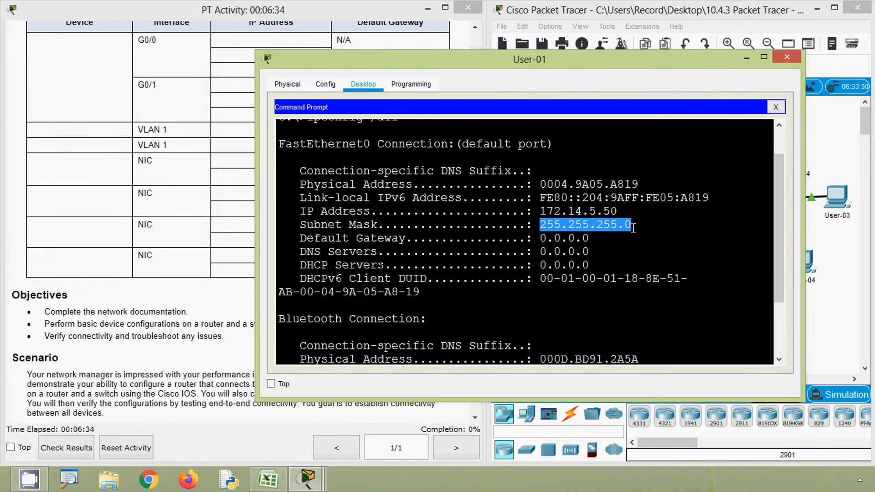
{"action": "left_click", "coordinate": [633, 242]}
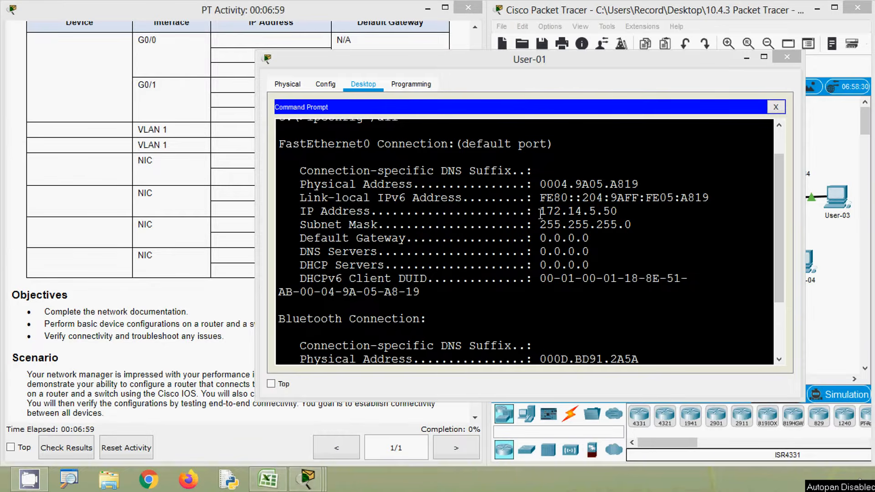
Step: Copy User-01's IP address and, in Excel, fill the first NIC row with device User-01 and address 172.14.5.50
{"action": "left_click_drag", "start_coordinate": [541, 214], "coordinate": [617, 212]}
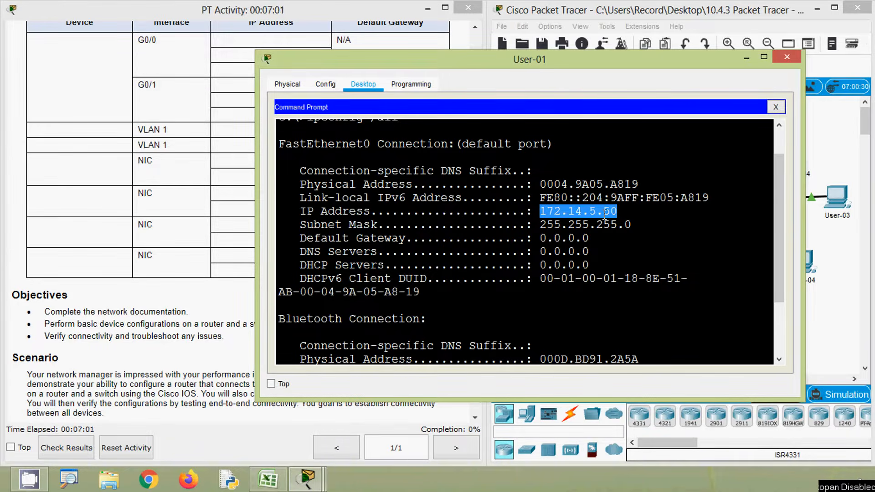
{"action": "right_click", "coordinate": [605, 215]}
{"action": "left_click", "coordinate": [616, 221]}
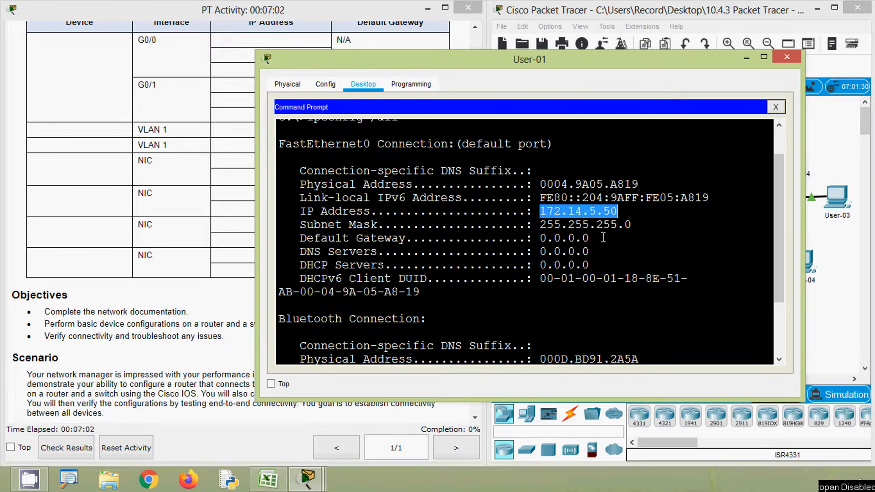
{"action": "left_click", "coordinate": [271, 486]}
{"action": "left_click", "coordinate": [77, 293]}
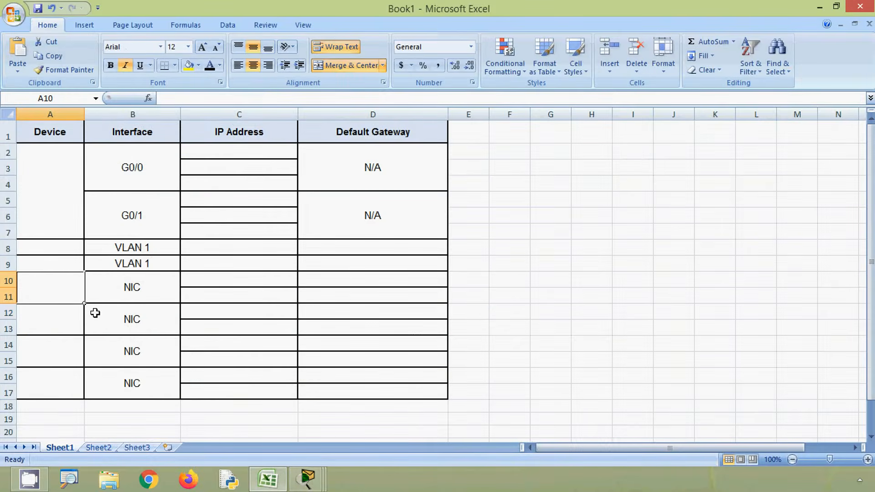
{"action": "type", "text": "User-01"}
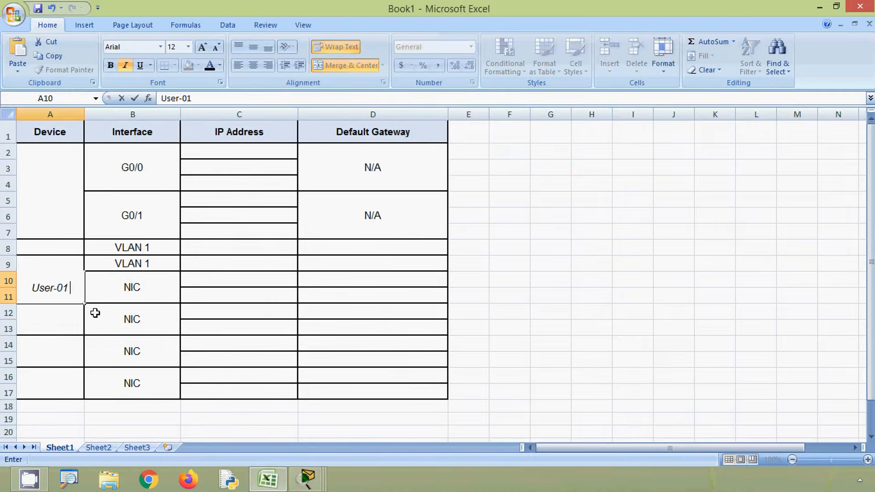
{"action": "left_click", "coordinate": [197, 283]}
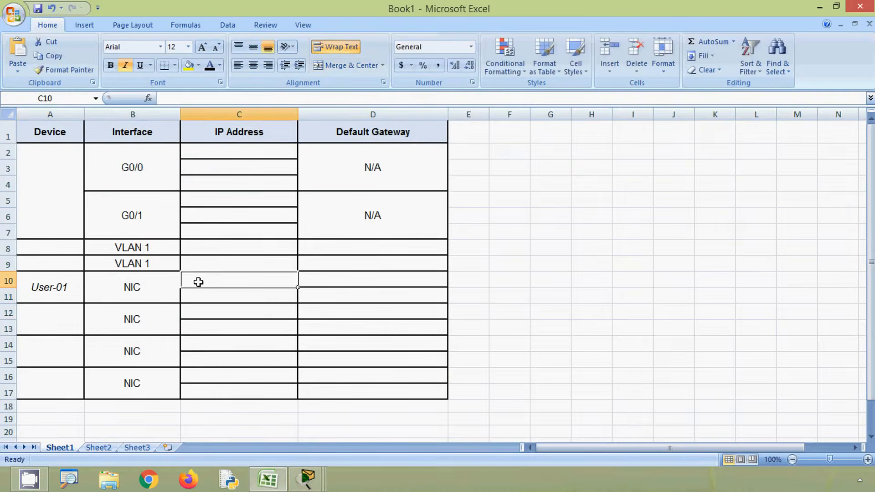
{"action": "type", "text": "172.14.5.50"}
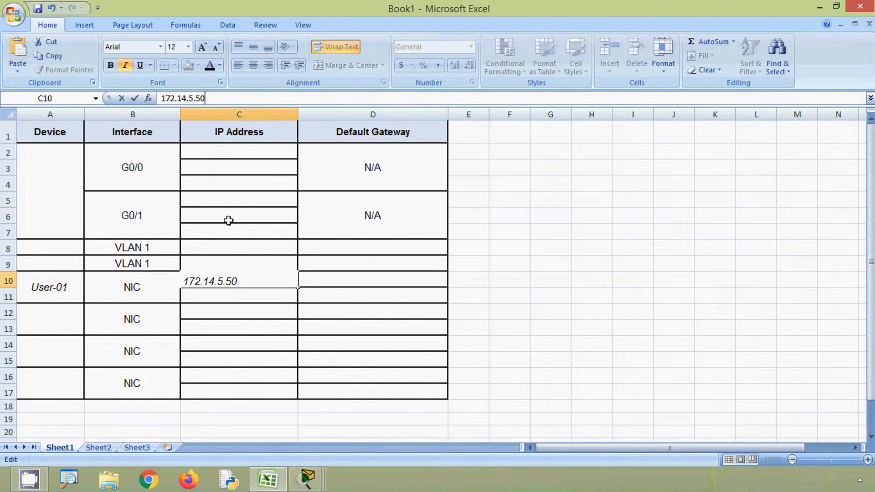
{"action": "left_click", "coordinate": [230, 317]}
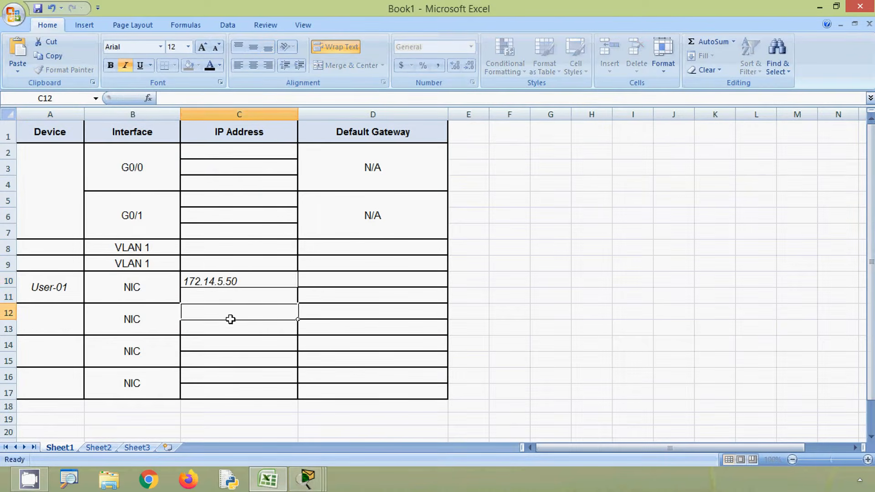
Step: Append the /24 prefix to User-01's IP address in the addressing table
{"action": "left_click", "coordinate": [240, 294]}
{"action": "left_click", "coordinate": [252, 278]}
{"action": "left_click", "coordinate": [221, 98]}
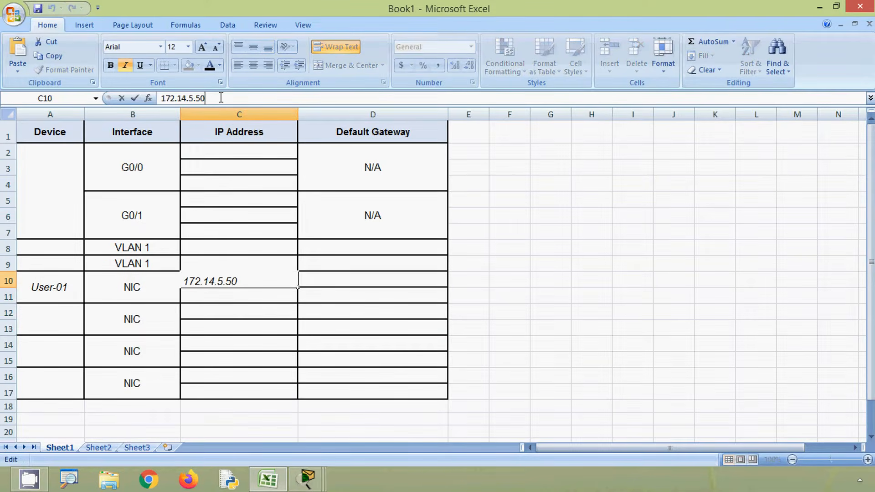
{"action": "type", "text": "/24"}
{"action": "left_click", "coordinate": [453, 247]}
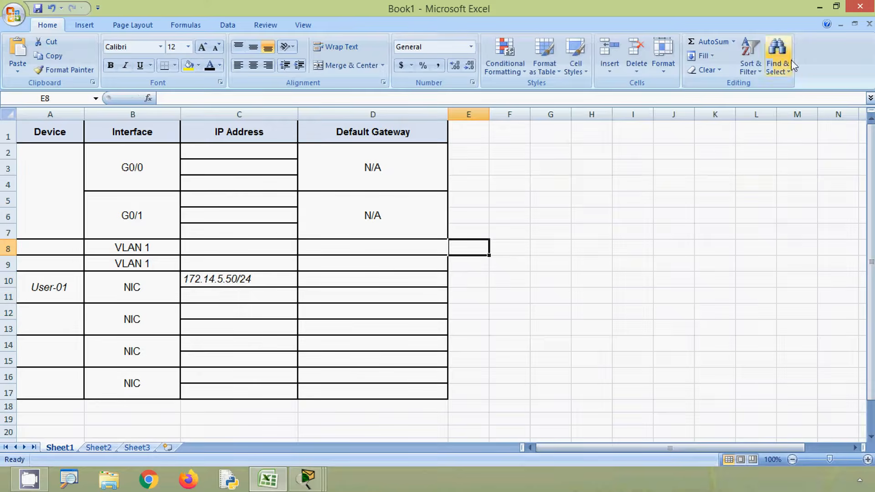
Step: Switch back to Packet Tracer, check User-01's subnet mask and page through the rest of the ipconfig output
{"action": "left_click", "coordinate": [818, 7]}
{"action": "left_click_drag", "start_coordinate": [632, 224], "coordinate": [534, 225]}
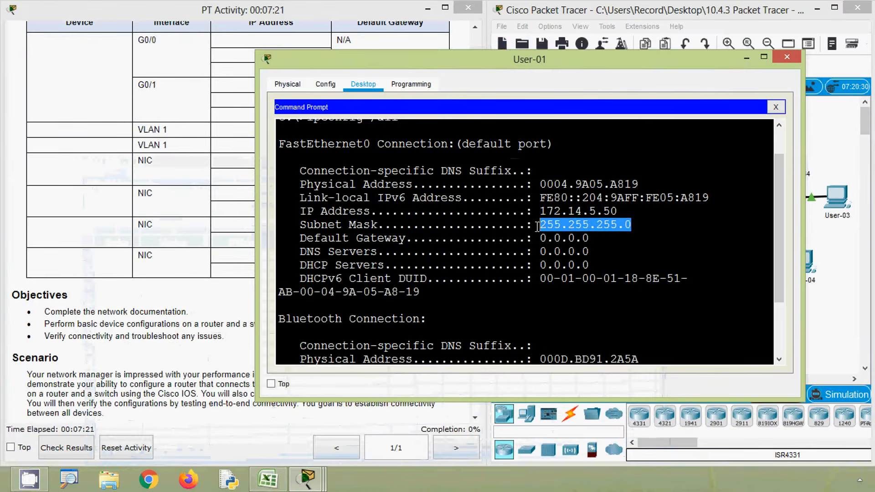
{"action": "left_click", "coordinate": [556, 234]}
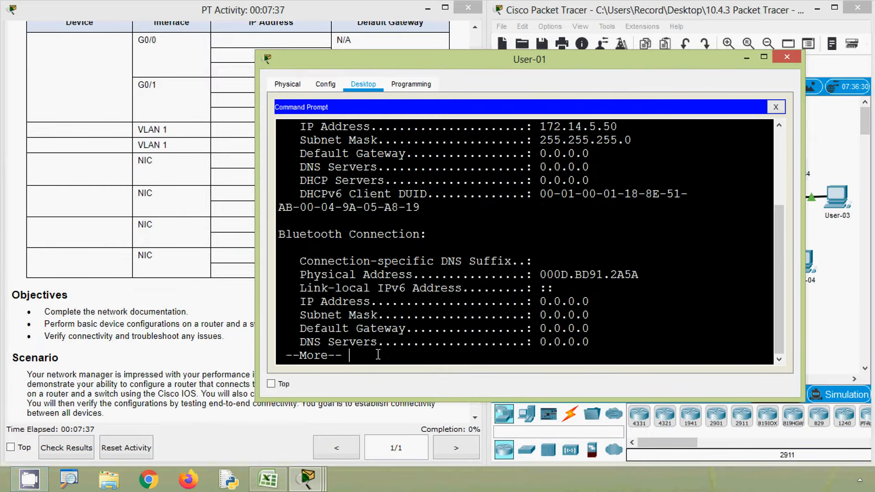
{"action": "key", "text": "space"}
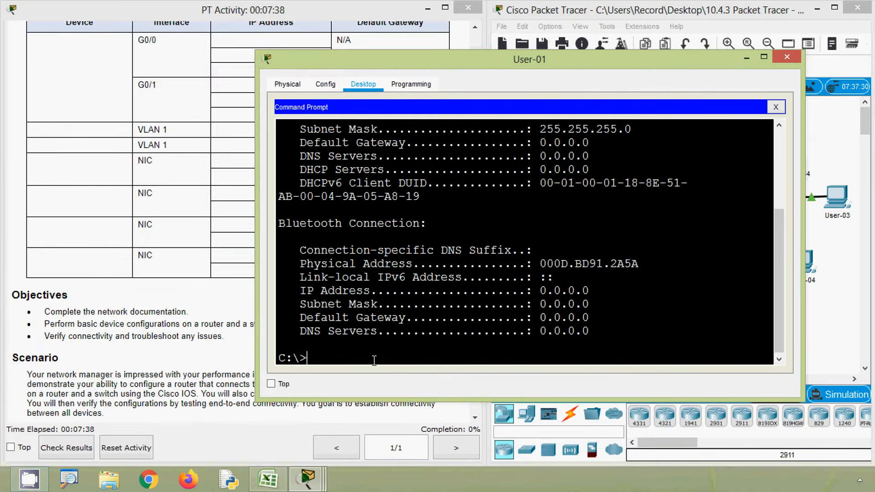
Step: Run ipv6config /all on User-01, examine its link-local address, IPv6 address and default gateway, and close the device window
{"action": "type", "text": "ipv6config /a"}
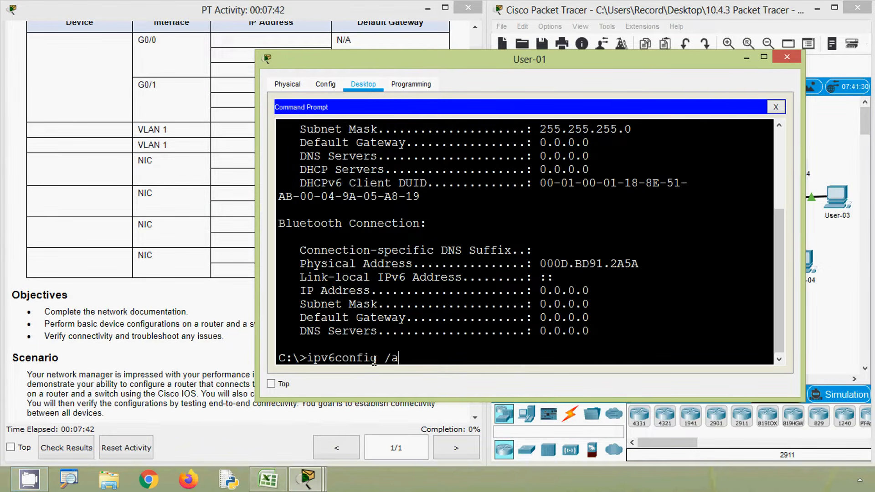
{"action": "type", "text": "ll"}
{"action": "key", "text": "Return"}
{"action": "scroll", "coordinate": [442, 321], "scroll_direction": "up", "scroll_amount": 3}
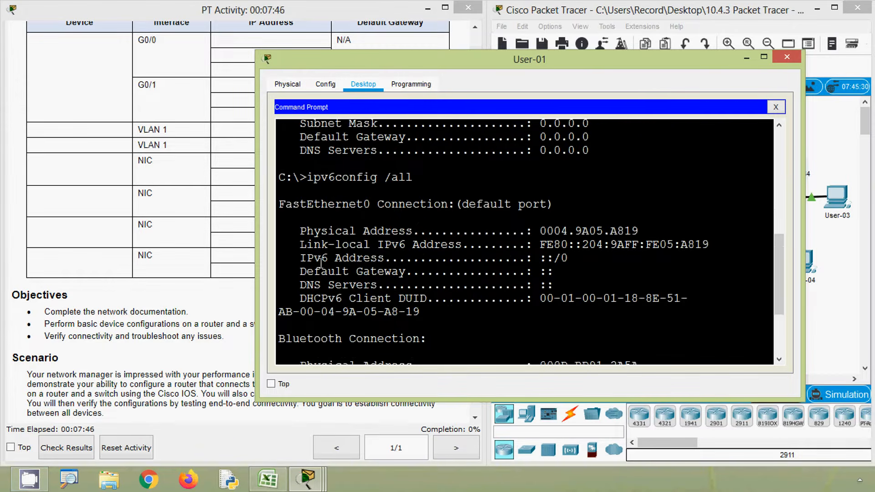
{"action": "left_click_drag", "start_coordinate": [301, 248], "coordinate": [675, 246]}
{"action": "left_click_drag", "start_coordinate": [299, 260], "coordinate": [578, 271]}
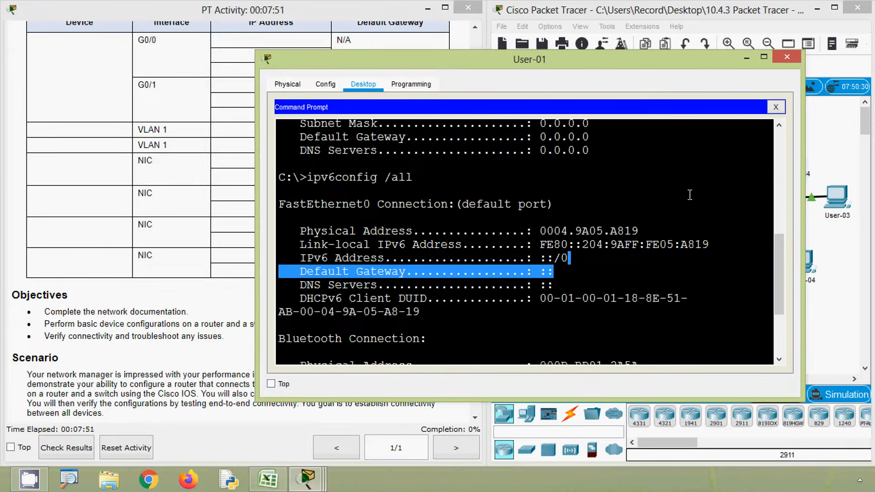
{"action": "left_click", "coordinate": [787, 57]}
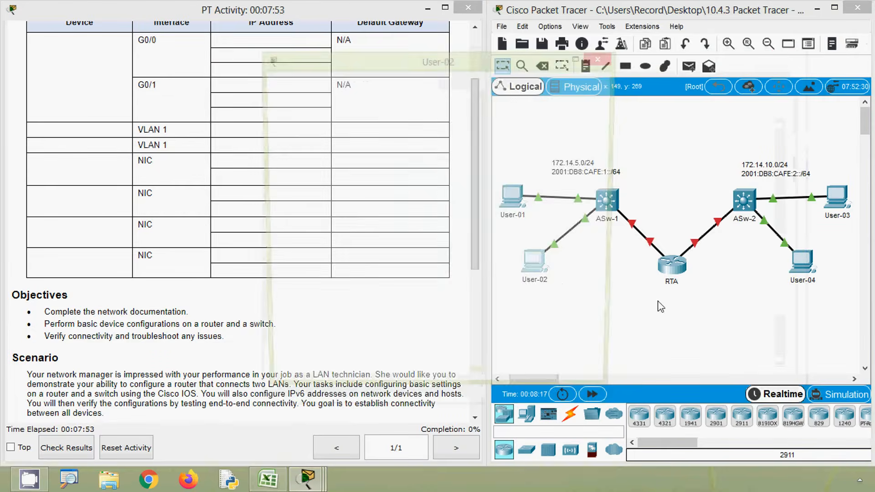
Step: Run ipconfig /all at User-02's command prompt and widen its window to read the output
{"action": "left_click", "coordinate": [541, 272]}
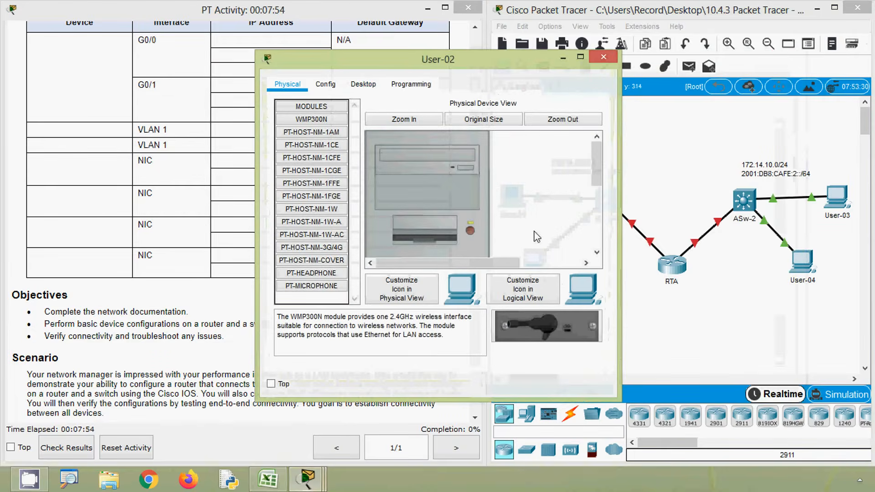
{"action": "left_click", "coordinate": [375, 89]}
{"action": "left_click", "coordinate": [545, 137]}
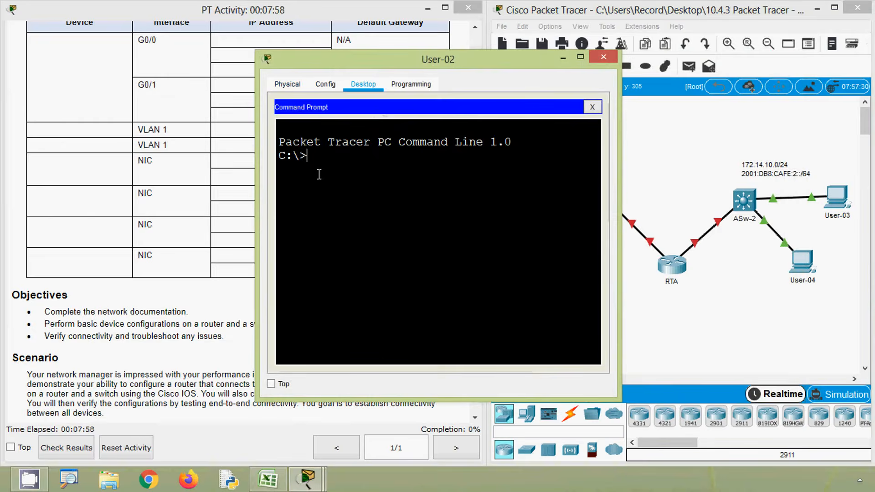
{"action": "type", "text": "ipconfig"}
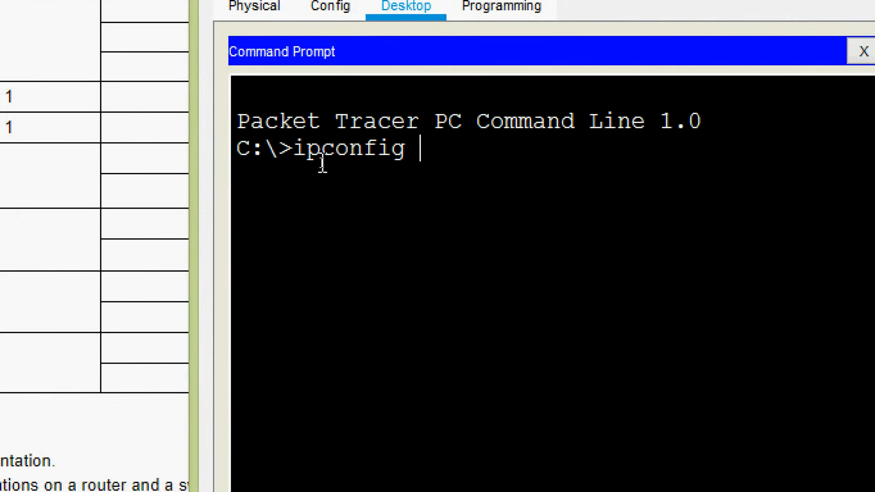
{"action": "type", "text": " /all"}
{"action": "key", "text": "Return"}
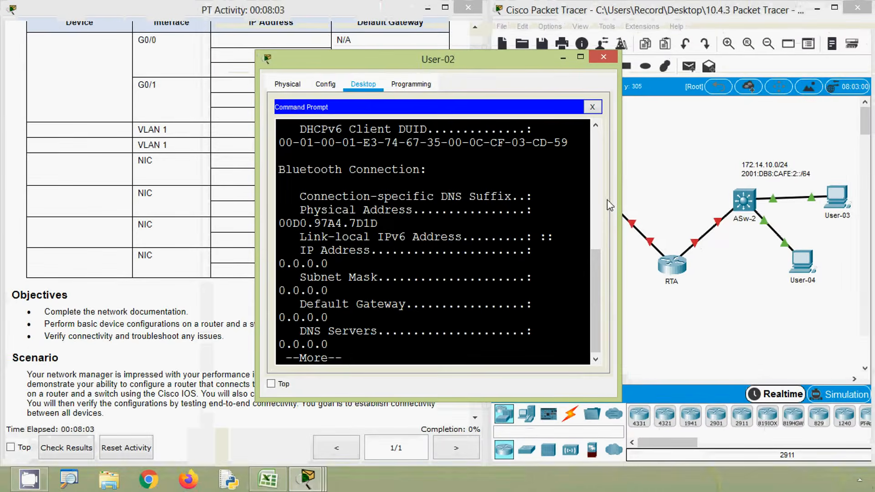
{"action": "left_click_drag", "start_coordinate": [621, 221], "coordinate": [860, 221]}
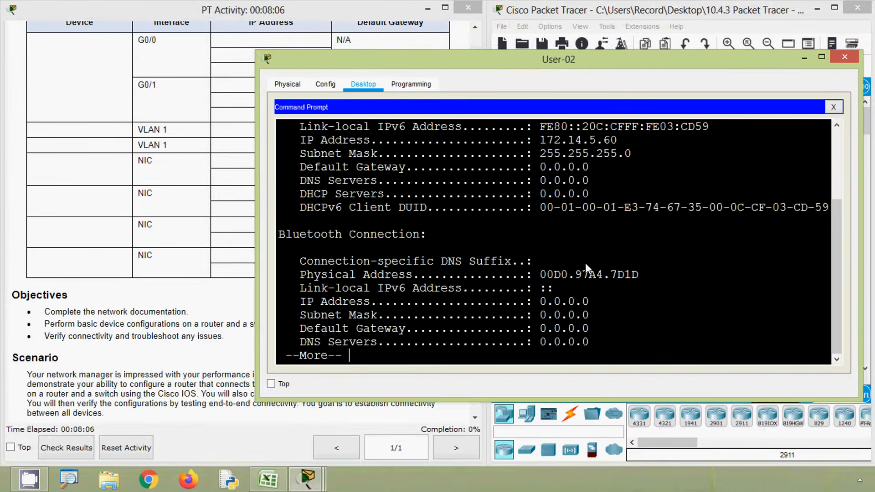
Step: Copy User-02's FastEthernet0 IP address, 172.14.5.60, from the ipconfig output
{"action": "scroll", "coordinate": [585, 262], "scroll_direction": "up", "scroll_amount": 1}
{"action": "left_click_drag", "start_coordinate": [543, 179], "coordinate": [614, 178]}
{"action": "right_click", "coordinate": [595, 178]}
{"action": "left_click", "coordinate": [604, 186]}
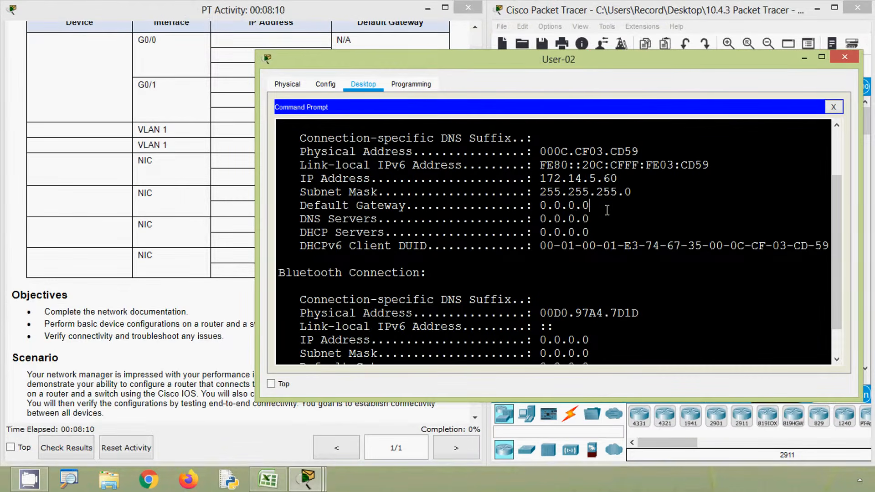
Step: Switch to Excel and enter User-02 as the device in the second NIC row of the addressing table
{"action": "left_click", "coordinate": [279, 483]}
{"action": "left_click", "coordinate": [56, 317]}
{"action": "type", "text": "User"}
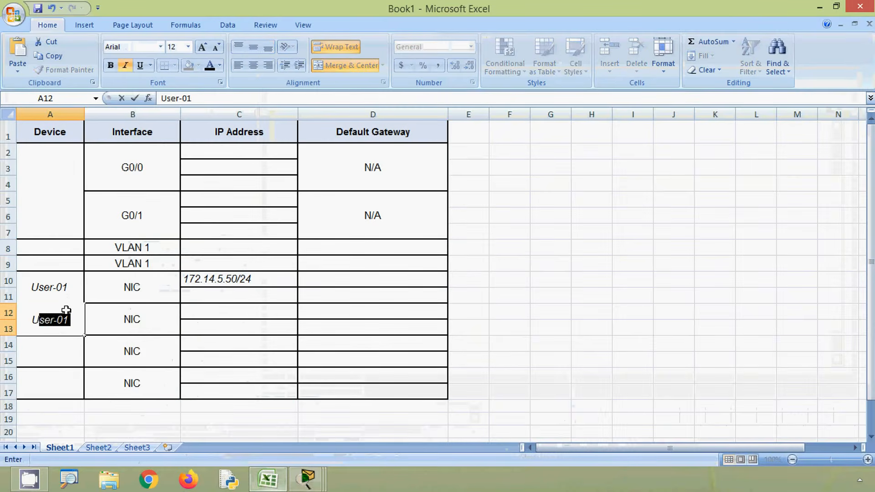
{"action": "type", "text": "-02"}
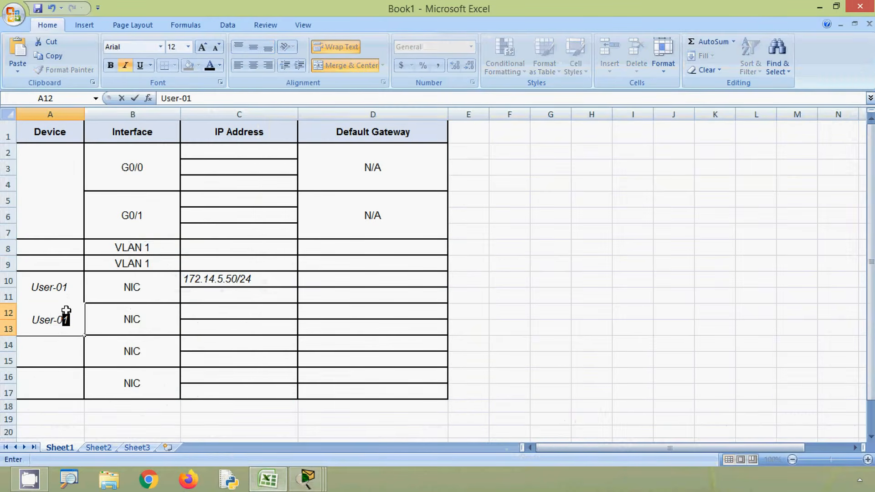
Step: Enter User-02's IP address with its prefix, 172.14.5.60/24, in cell C12
{"action": "left_click", "coordinate": [197, 319]}
{"action": "left_click", "coordinate": [192, 96]}
{"action": "type", "text": "172.14.5.60/24"}
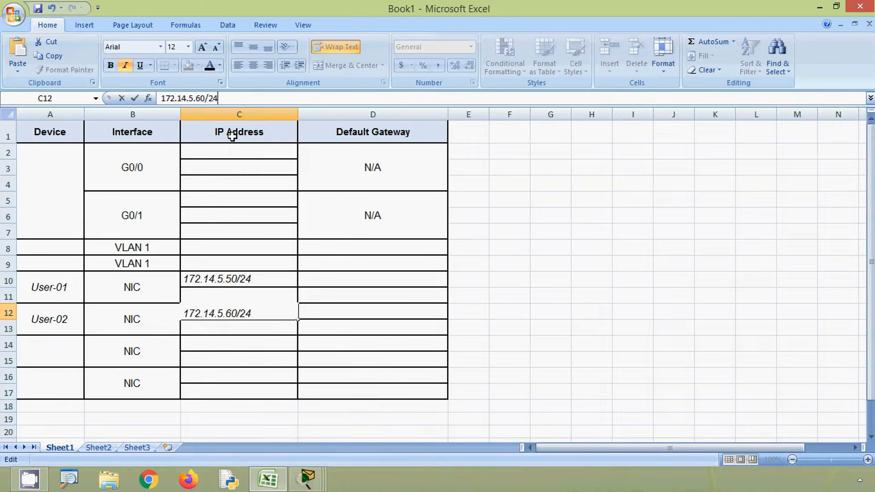
{"action": "left_click", "coordinate": [211, 330]}
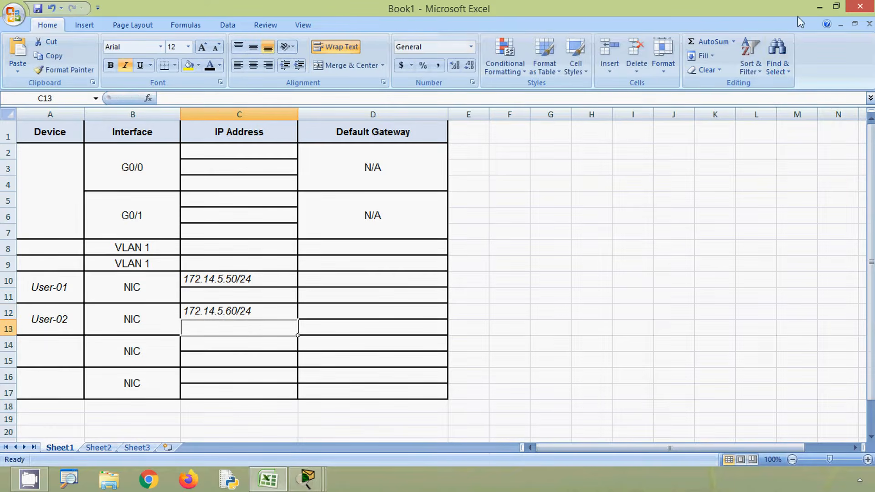
Step: Switch back to Packet Tracer, run ipv6config /all on User-02, examine its link-local and IPv6 addresses, and close the device window
{"action": "left_click", "coordinate": [820, 7]}
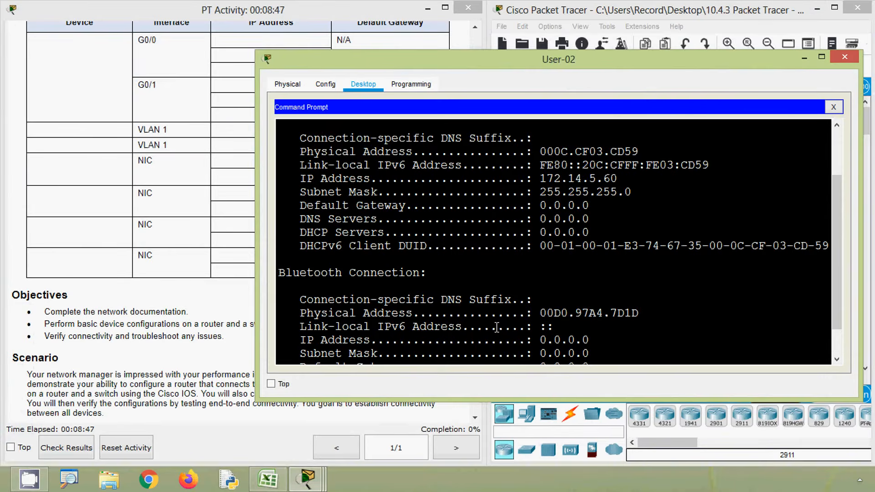
{"action": "scroll", "coordinate": [466, 362], "scroll_direction": "down", "scroll_amount": 2}
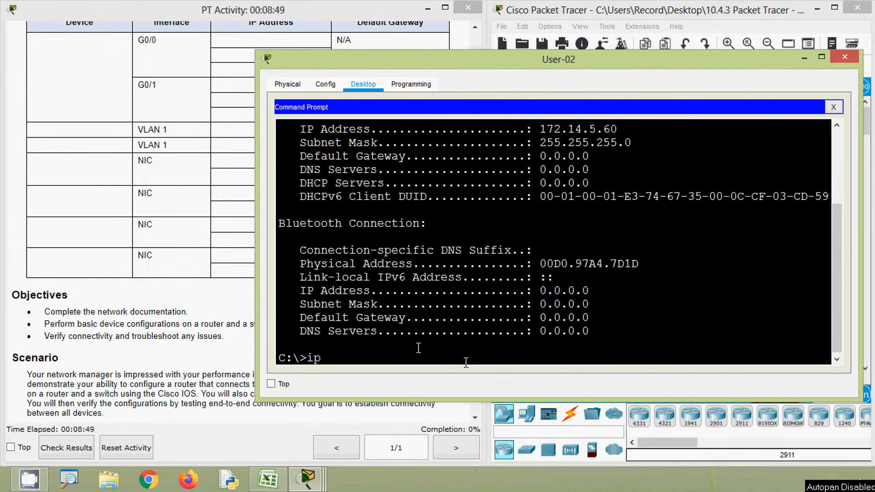
{"action": "type", "text": "ipv6config"}
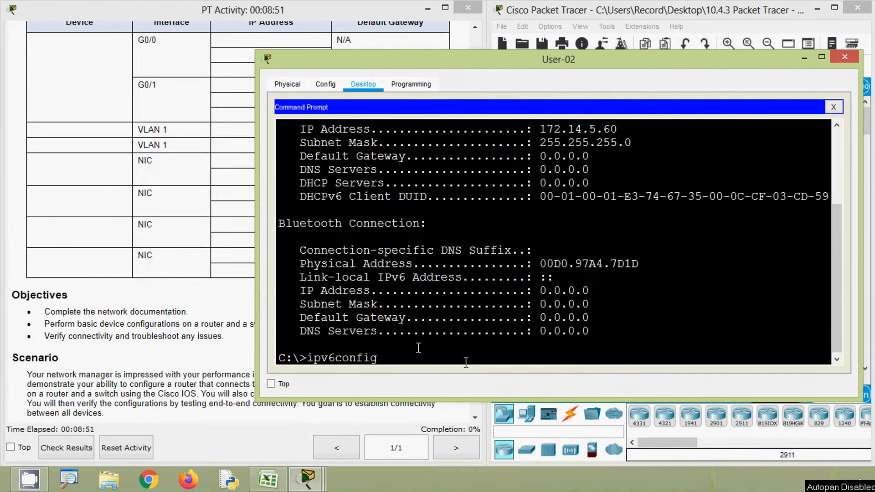
{"action": "type", "text": " /all"}
{"action": "key", "text": "Return"}
{"action": "scroll", "coordinate": [489, 298], "scroll_direction": "up", "scroll_amount": 4}
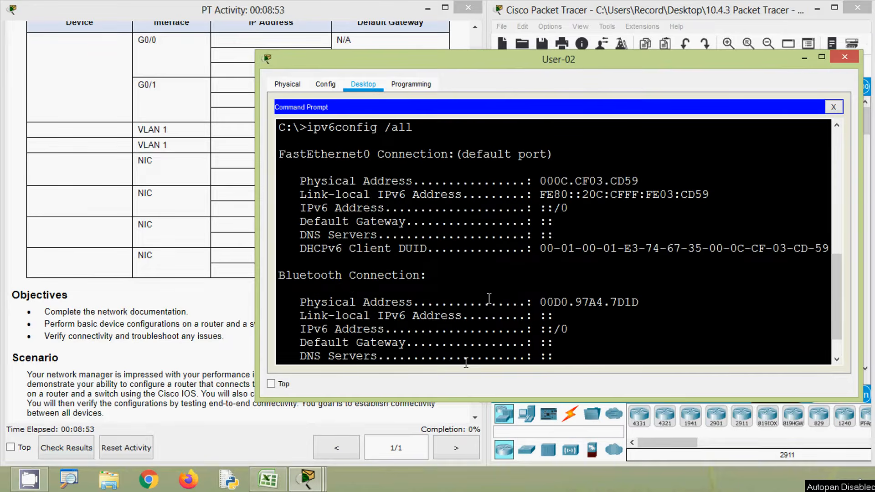
{"action": "left_click_drag", "start_coordinate": [570, 208], "coordinate": [315, 195]}
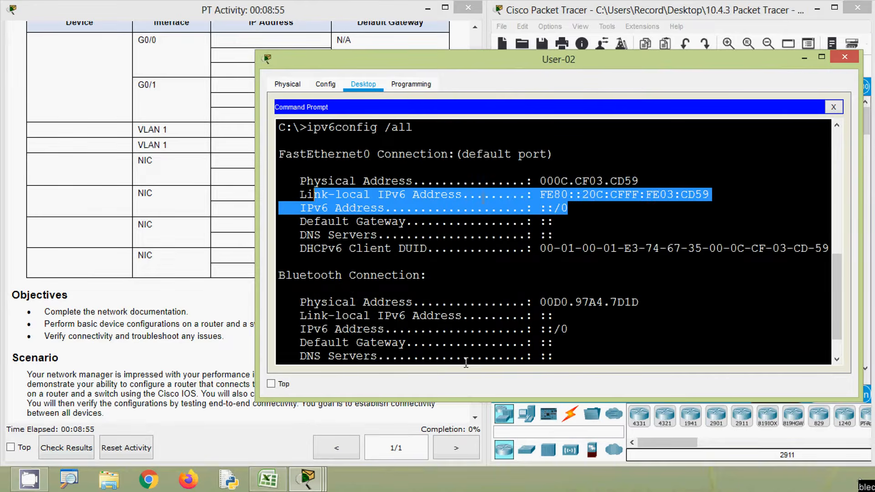
{"action": "left_click", "coordinate": [852, 59]}
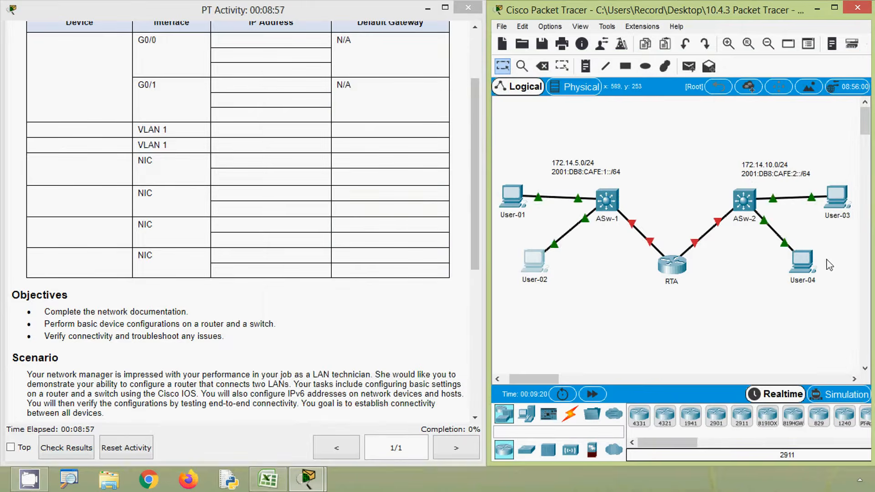
Step: Run ipconfig /all at User-03's command prompt and widen its window to read the FastEthernet0 details
{"action": "left_click", "coordinate": [838, 205]}
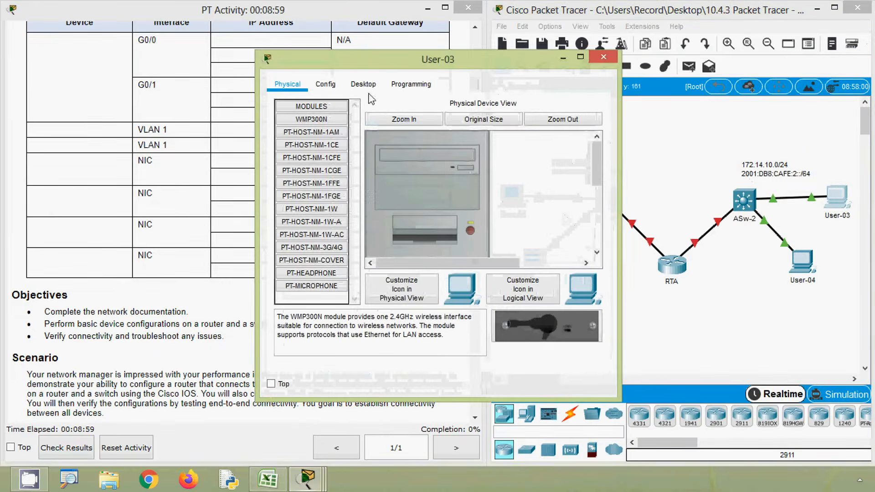
{"action": "left_click", "coordinate": [363, 85]}
{"action": "left_click", "coordinate": [539, 155]}
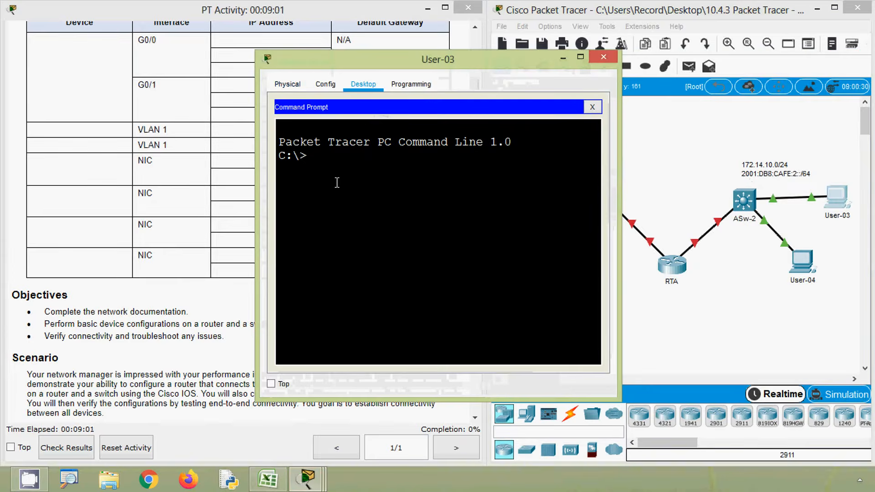
{"action": "type", "text": "ic"}
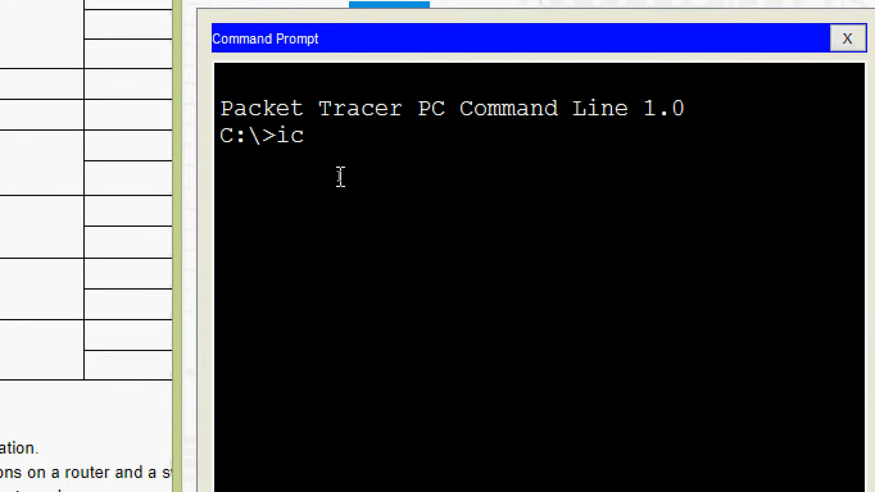
{"action": "key", "text": "BackSpace"}
{"action": "type", "text": "pconfig"}
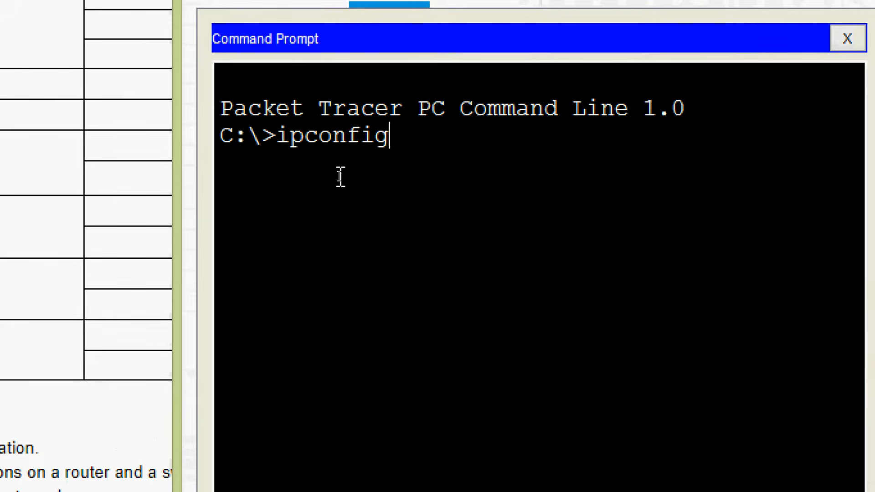
{"action": "type", "text": " /all"}
{"action": "key", "text": "Return"}
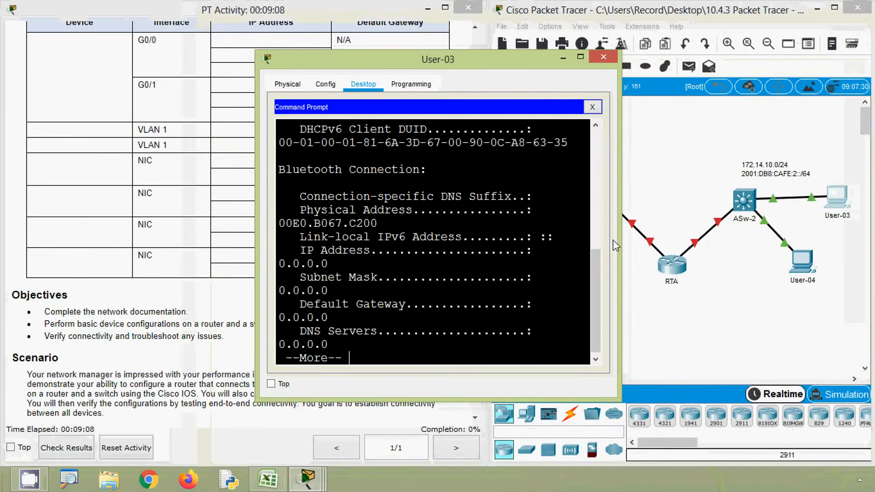
{"action": "left_click_drag", "start_coordinate": [619, 242], "coordinate": [840, 286]}
{"action": "scroll", "coordinate": [585, 292], "scroll_direction": "up", "scroll_amount": 3}
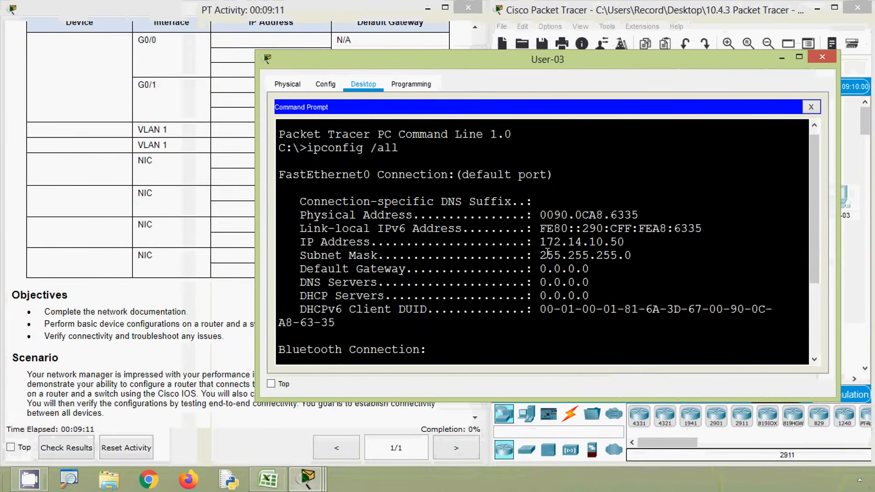
Step: Copy User-03's IP address, 172.14.10.50, check its subnet mask, and close the device window
{"action": "left_click_drag", "start_coordinate": [540, 242], "coordinate": [625, 240]}
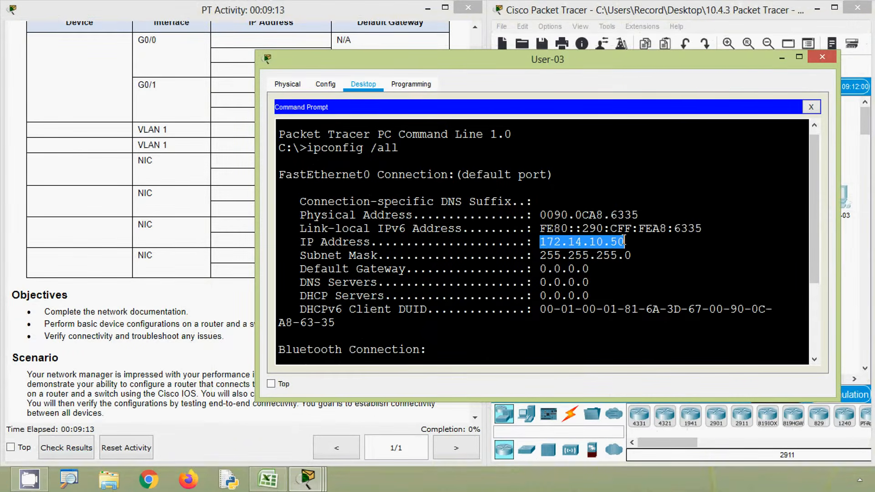
{"action": "right_click", "coordinate": [598, 245]}
{"action": "left_click", "coordinate": [625, 249]}
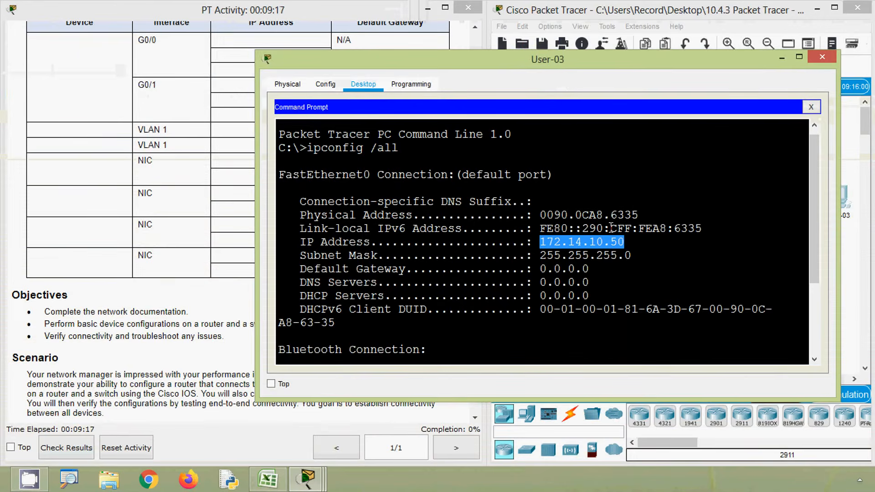
{"action": "left_click_drag", "start_coordinate": [631, 256], "coordinate": [555, 256]}
{"action": "left_click", "coordinate": [823, 56]}
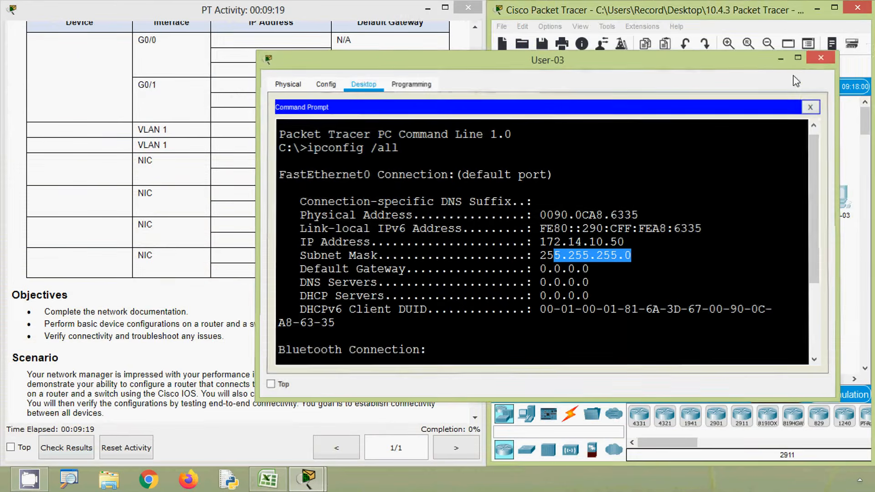
Step: Switch to Excel and enter User-03 as the device in the third NIC row of the addressing table
{"action": "left_click", "coordinate": [277, 487]}
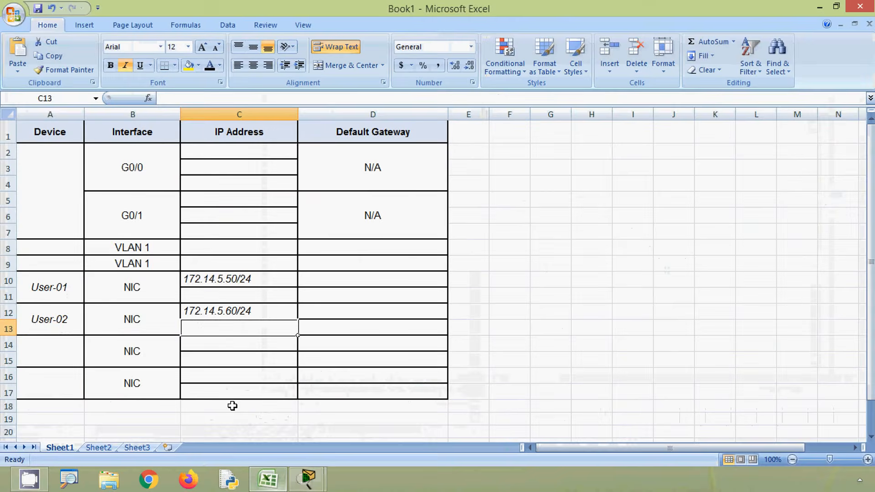
{"action": "left_click", "coordinate": [66, 347]}
{"action": "type", "text": "User"}
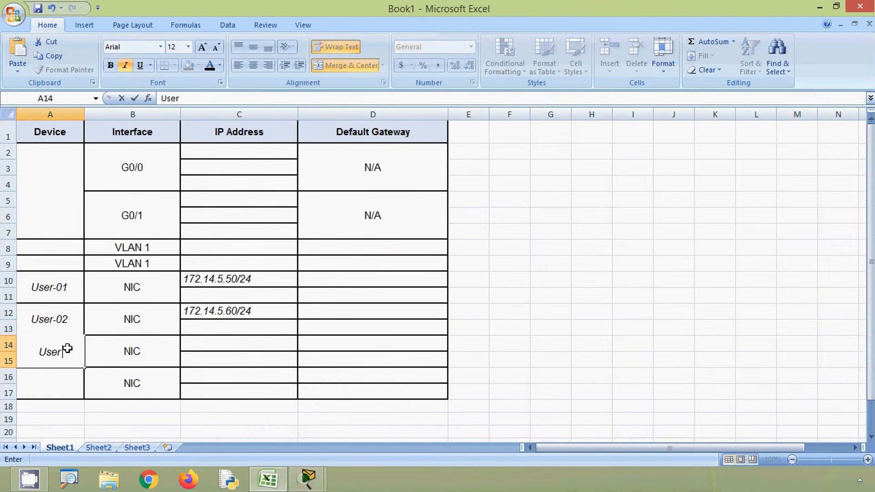
{"action": "type", "text": "-03"}
Step: Enter User-03's IP address with its prefix, 172.14.10.50/24, in cell C14
{"action": "left_click", "coordinate": [199, 345]}
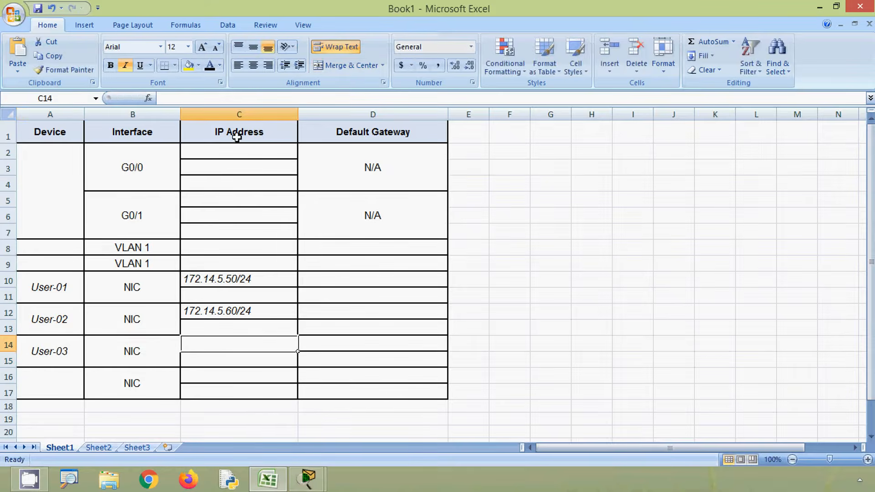
{"action": "left_click", "coordinate": [236, 98]}
{"action": "type", "text": "172.14.10.50"}
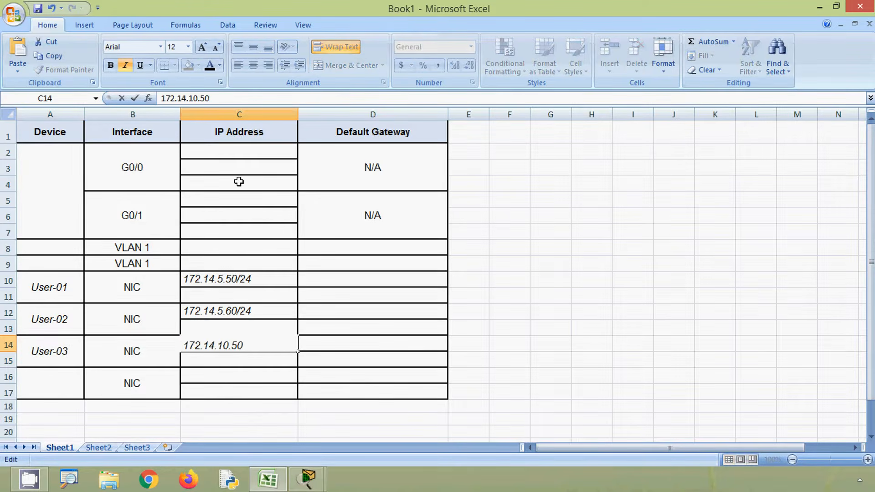
{"action": "type", "text": "/24"}
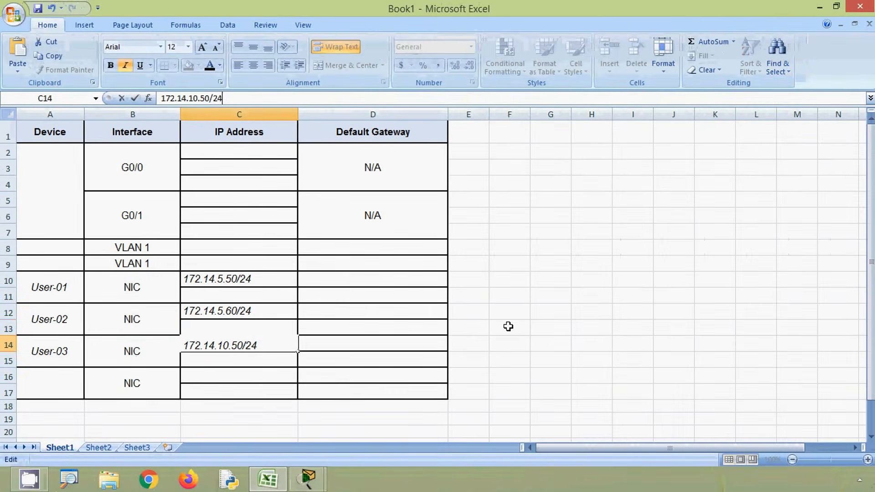
{"action": "left_click", "coordinate": [509, 326]}
Step: Switch back to Packet Tracer, run ipconfig /all at User-04's command prompt and widen its window to read the FastEthernet0 details
{"action": "left_click", "coordinate": [819, 7]}
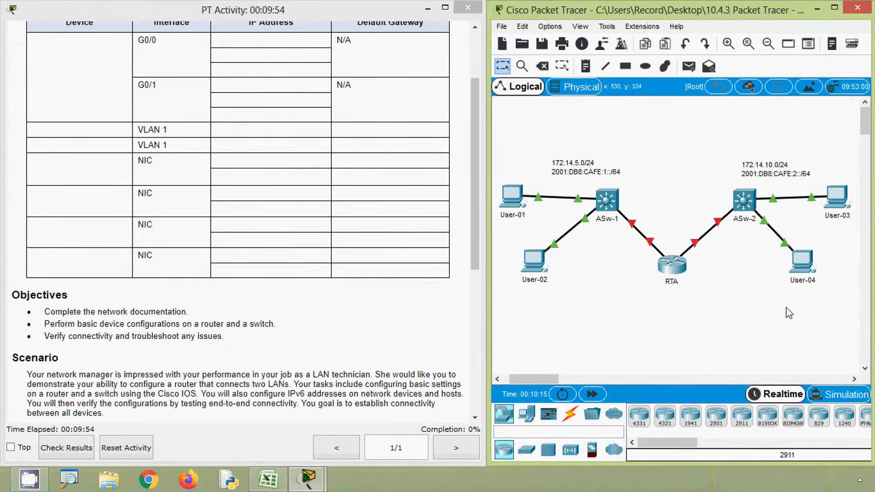
{"action": "left_click", "coordinate": [803, 263]}
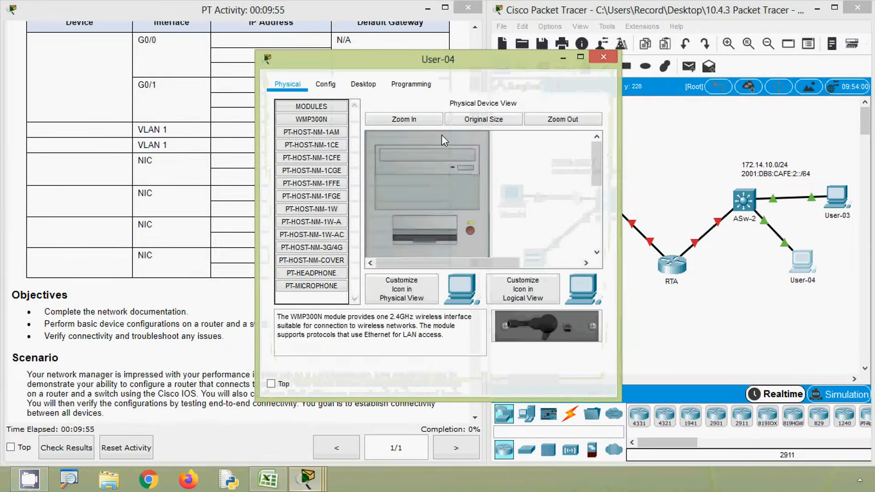
{"action": "left_click", "coordinate": [371, 92]}
{"action": "left_click", "coordinate": [502, 160]}
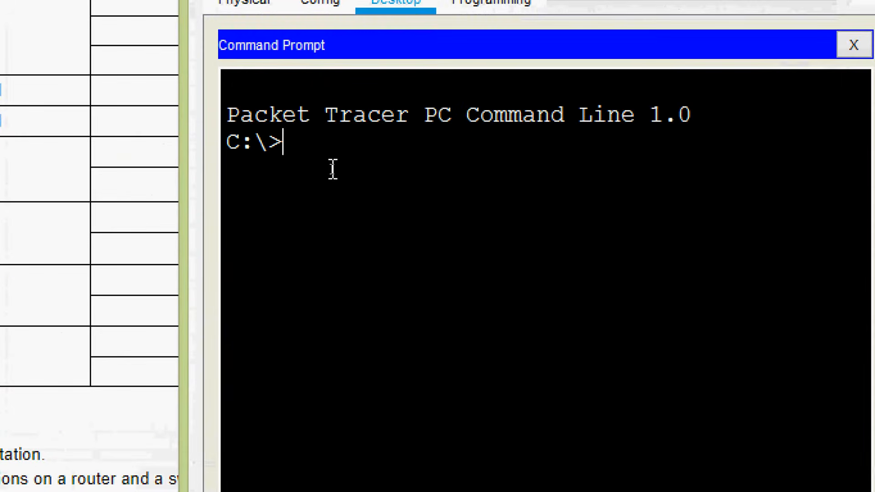
{"action": "type", "text": "ipc"}
{"action": "type", "text": "onfig /all"}
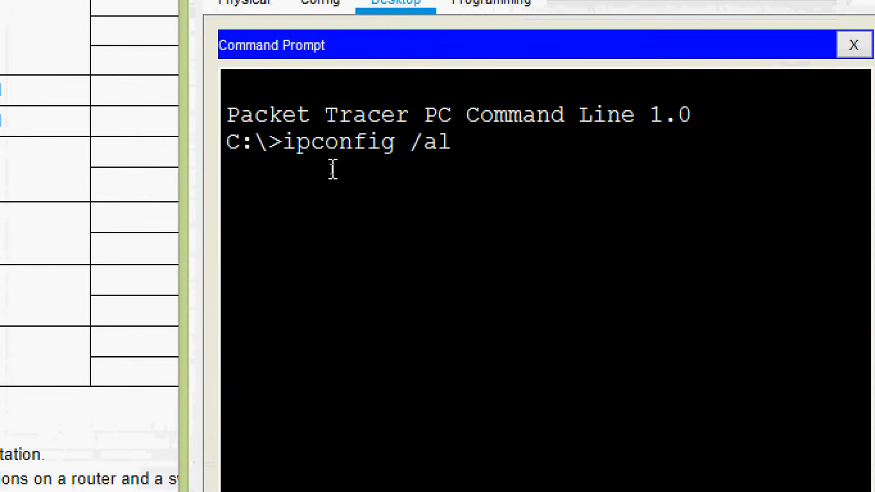
{"action": "key", "text": "Return"}
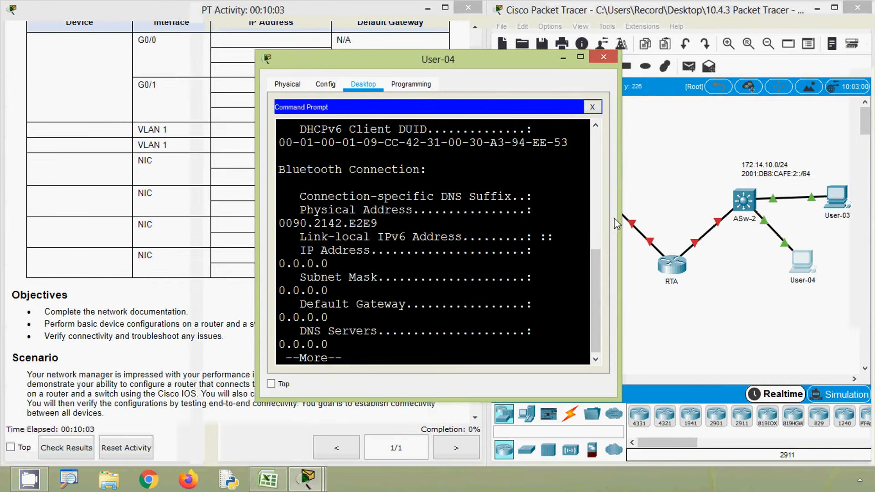
{"action": "left_click_drag", "start_coordinate": [616, 223], "coordinate": [812, 224]}
{"action": "scroll", "coordinate": [623, 258], "scroll_direction": "up", "scroll_amount": 3}
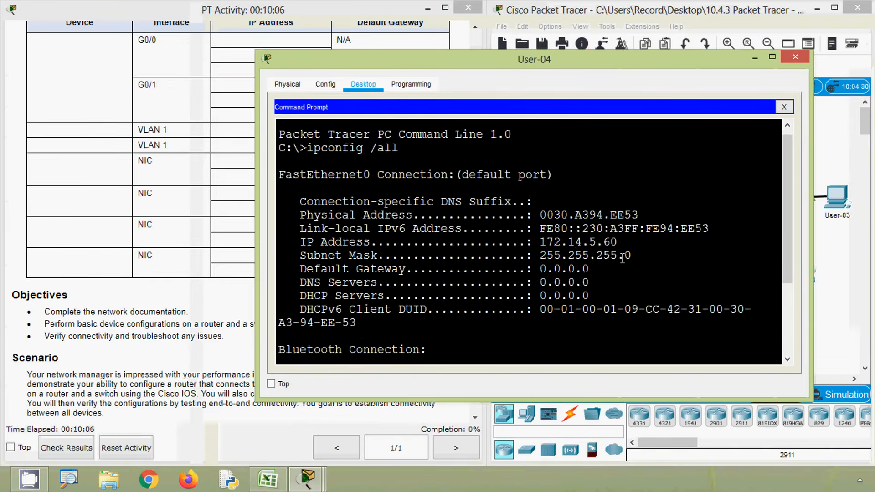
Step: Copy User-04's IP address, 172.14.5.60, check its subnet mask, and close the device window
{"action": "left_click_drag", "start_coordinate": [542, 242], "coordinate": [618, 242]}
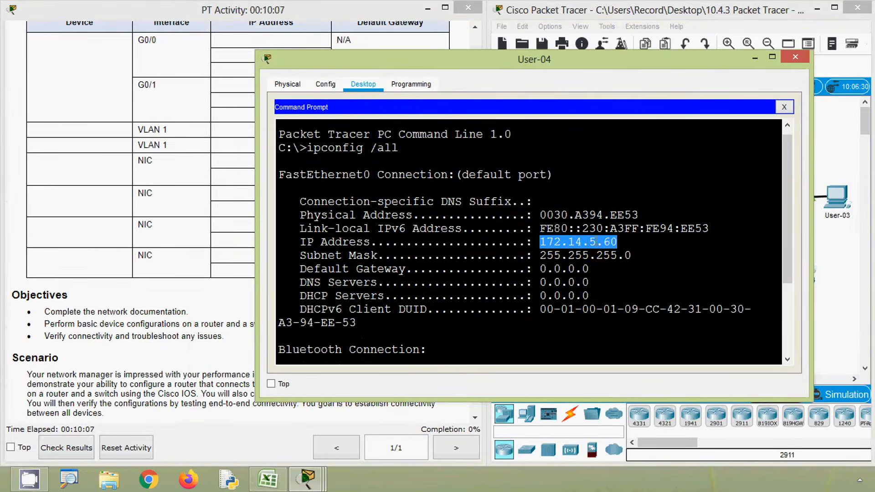
{"action": "right_click", "coordinate": [598, 241]}
{"action": "left_click", "coordinate": [618, 251]}
{"action": "left_click_drag", "start_coordinate": [541, 255], "coordinate": [638, 255]}
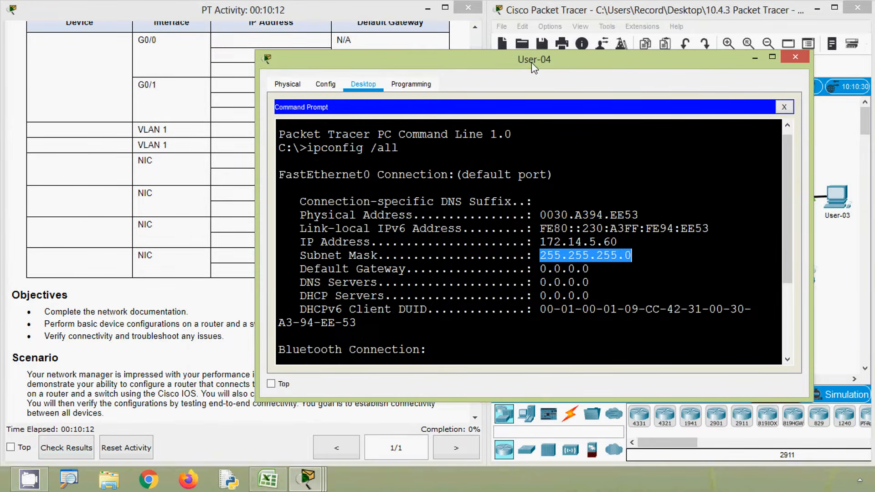
{"action": "left_click", "coordinate": [796, 57]}
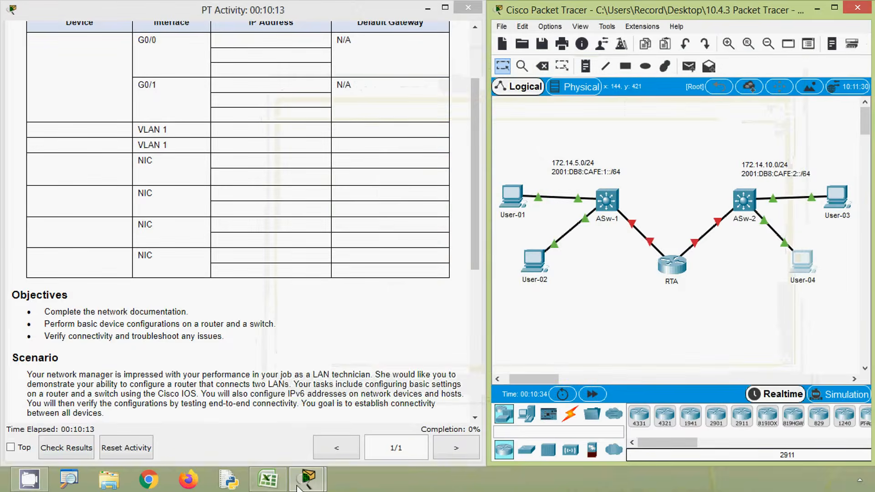
Step: Switch to Excel and enter User-04 as the device in the last NIC row of the addressing table
{"action": "left_click", "coordinate": [268, 479]}
{"action": "left_click", "coordinate": [60, 386]}
{"action": "type", "text": "Us"}
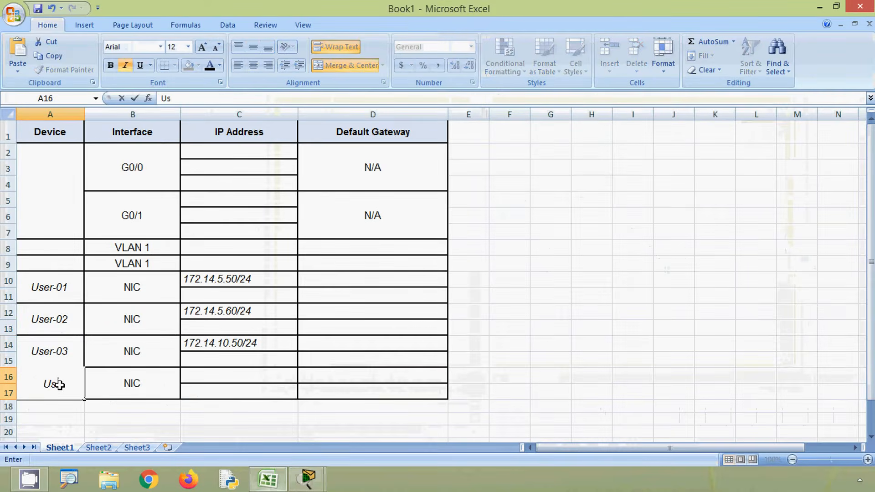
{"action": "type", "text": "er-04"}
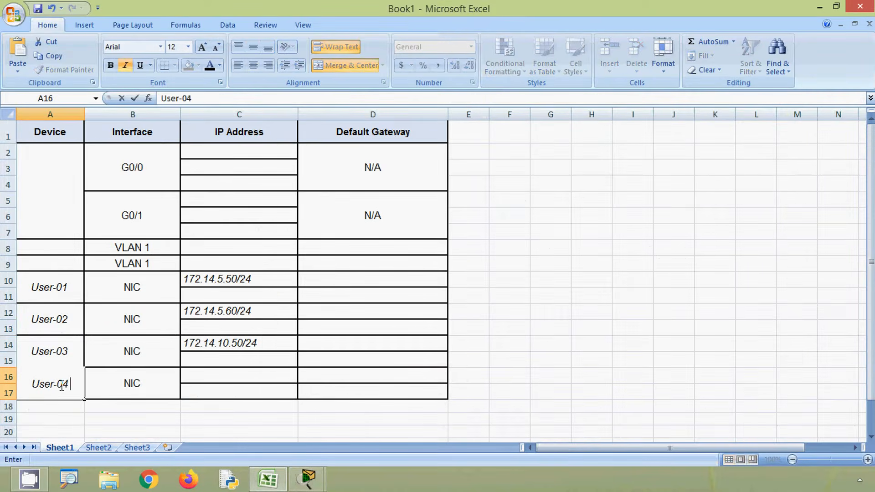
Step: Enter User-04's IP address with its prefix, 172.14.5.60/24, in cell C16
{"action": "left_click", "coordinate": [189, 378]}
{"action": "left_click", "coordinate": [214, 100]}
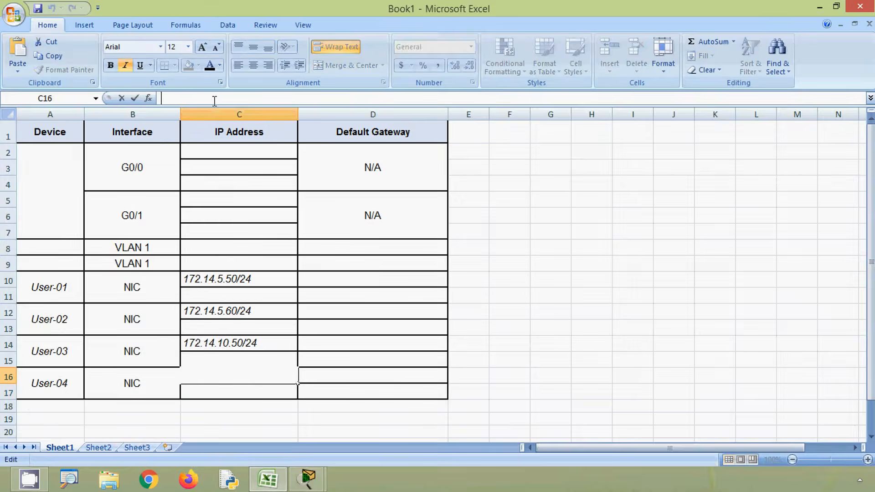
{"action": "key", "text": "ctrl+v"}
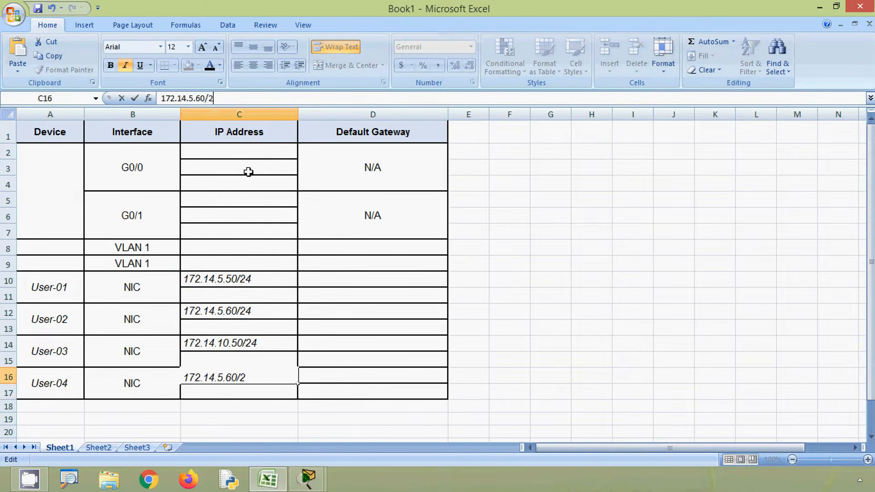
{"action": "left_click", "coordinate": [252, 291]}
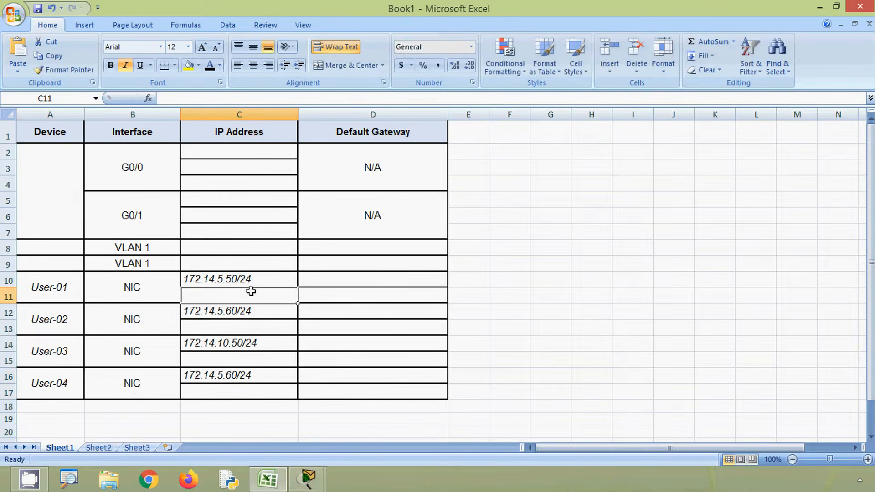
Step: Return to Packet Tracer and examine which router and switch ports connect RTA to ASw-1 and ASw-2, comparing them with the Excel table
{"action": "left_click", "coordinate": [819, 7]}
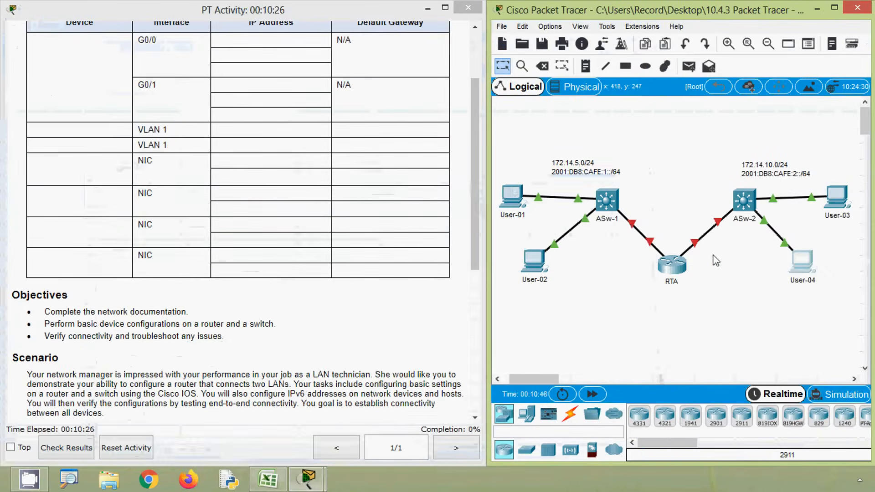
{"action": "key", "text": "alt"}
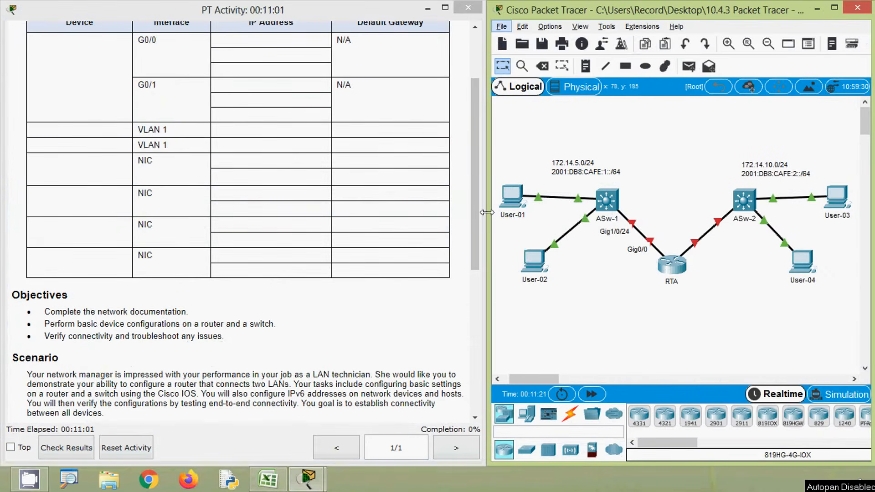
{"action": "left_click_drag", "start_coordinate": [476, 208], "coordinate": [481, 177]}
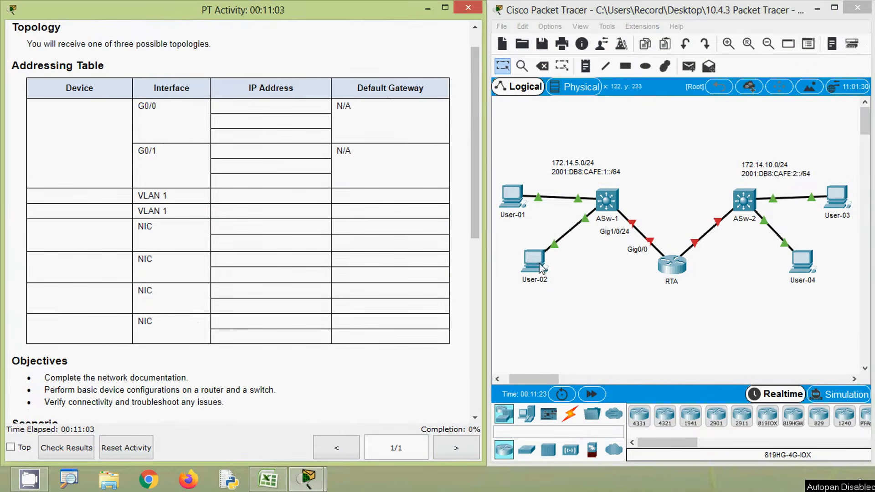
{"action": "left_click", "coordinate": [611, 315]}
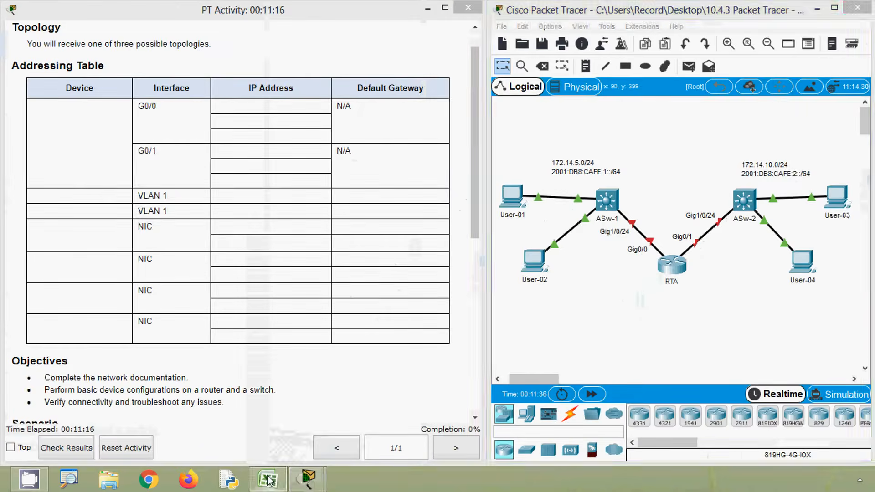
{"action": "left_click", "coordinate": [259, 475]}
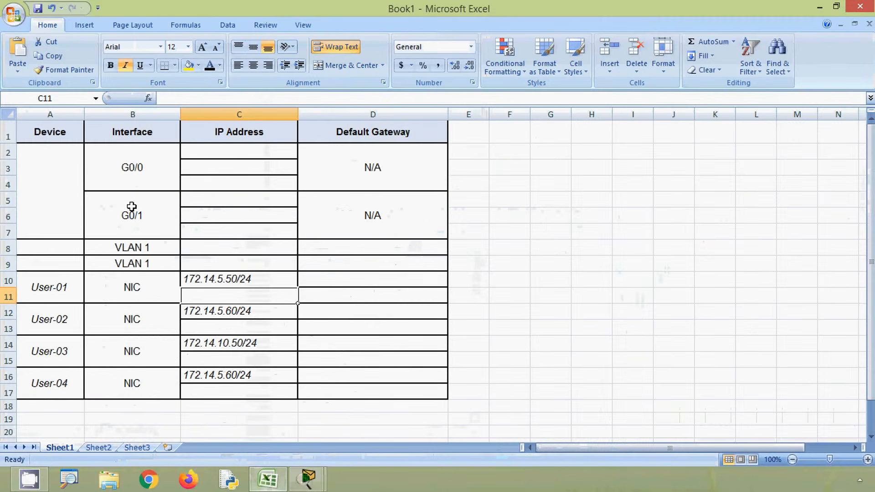
{"action": "left_click", "coordinate": [818, 8]}
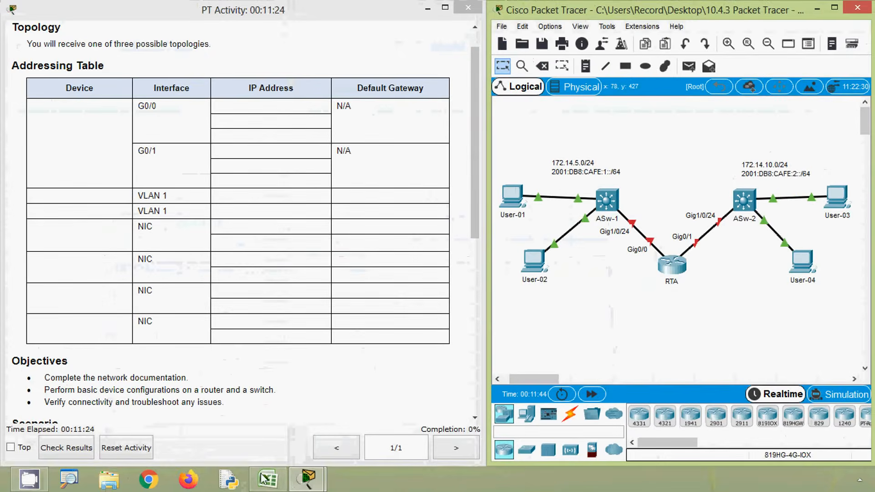
Step: Switch to Excel, enter RTA as the device for the G0/0 and G0/1 rows, and middle-align it vertically in its cell
{"action": "left_click", "coordinate": [263, 476]}
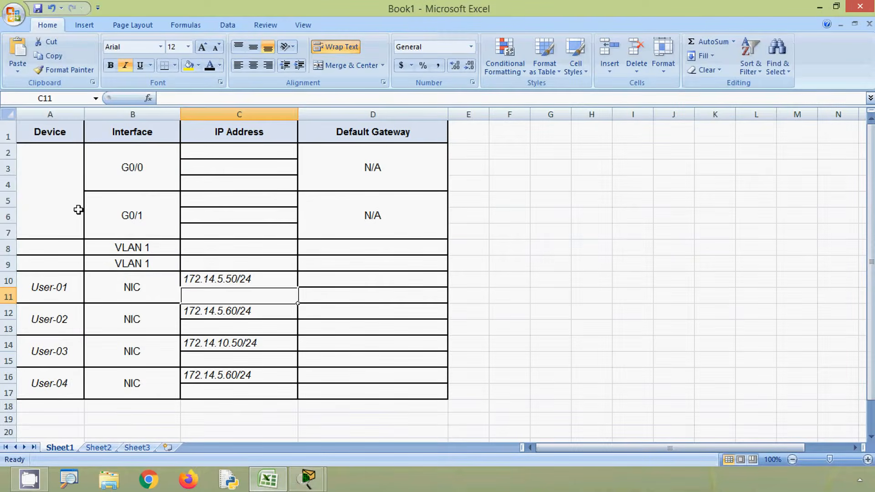
{"action": "left_click", "coordinate": [78, 210]}
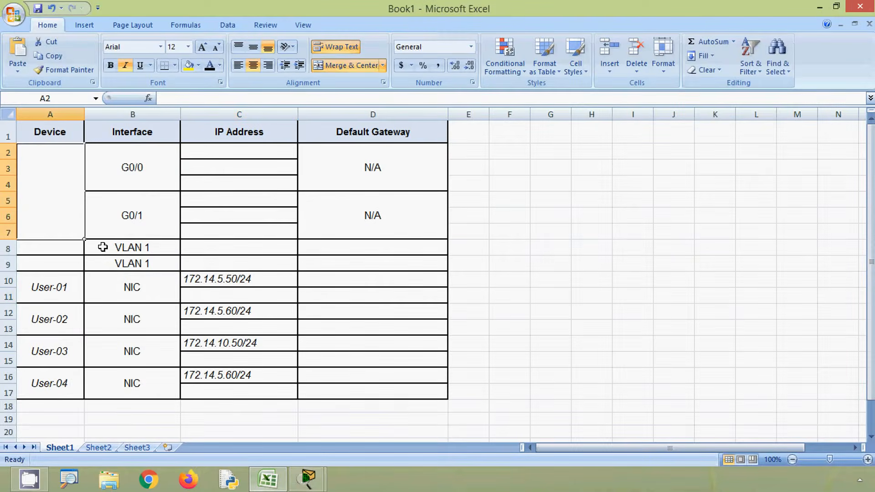
{"action": "type", "text": "RTA"}
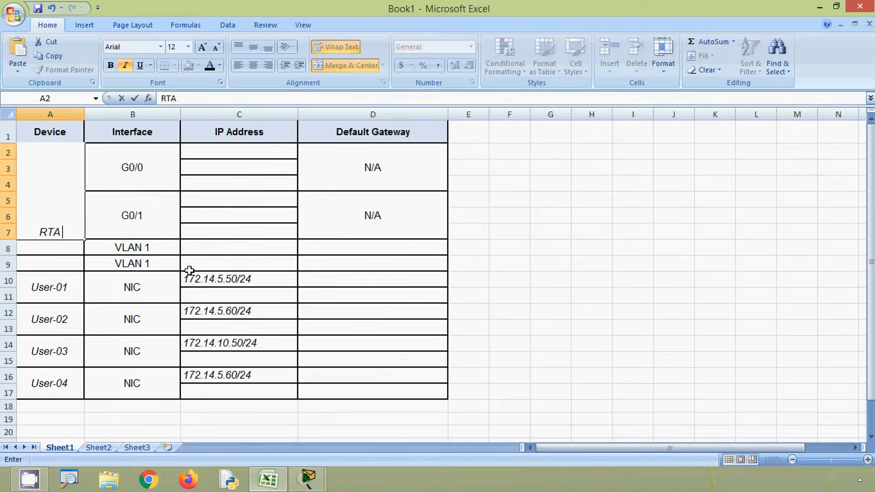
{"action": "left_click", "coordinate": [546, 305]}
{"action": "left_click", "coordinate": [51, 193]}
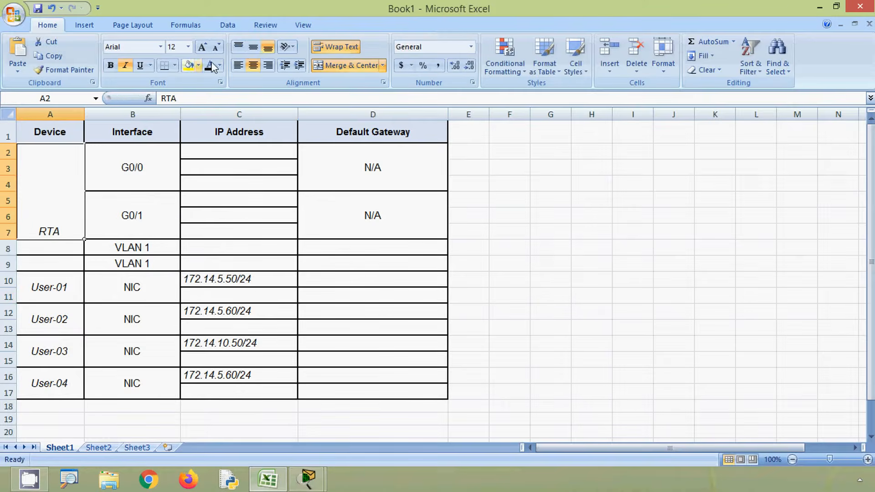
{"action": "left_click", "coordinate": [253, 47]}
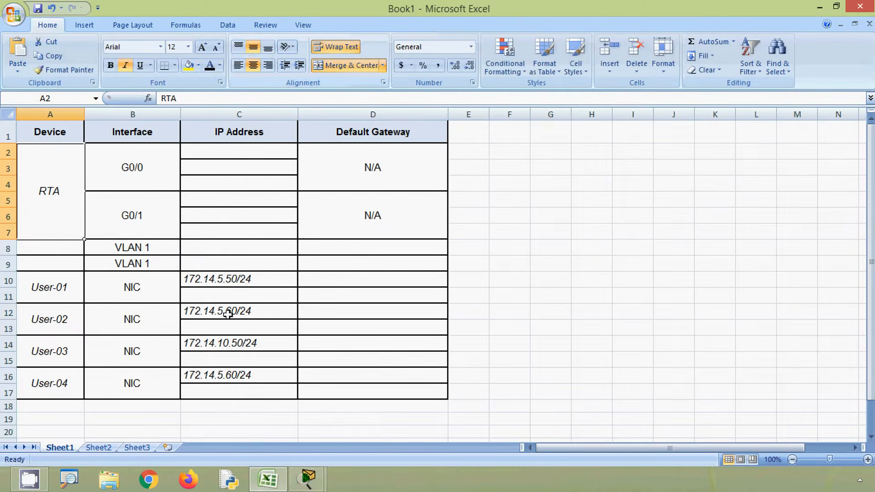
Step: Switch back to Packet Tracer, open RTA's command-line interface, and enter privileged EXEC mode
{"action": "left_click", "coordinate": [817, 8]}
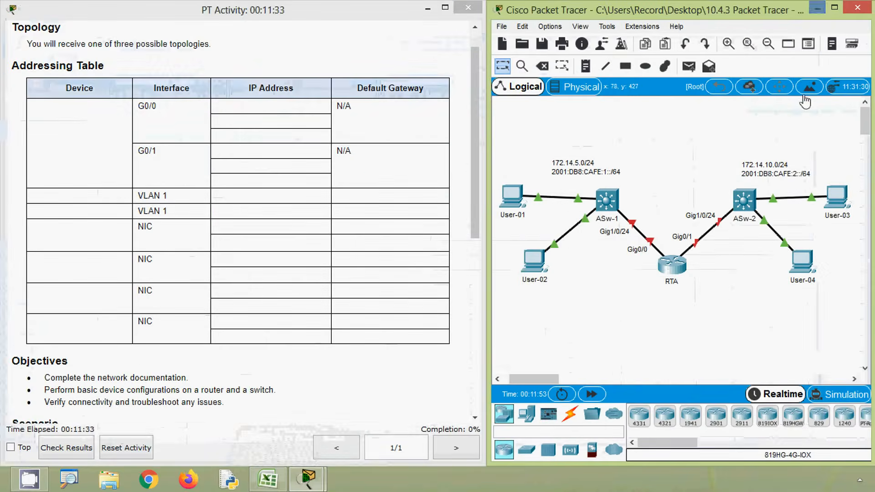
{"action": "left_click", "coordinate": [671, 274]}
{"action": "left_click", "coordinate": [356, 84]}
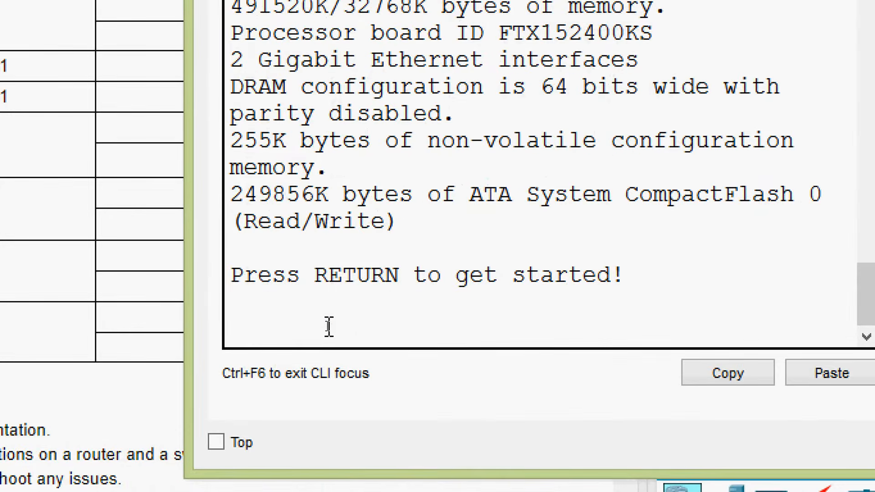
{"action": "key", "text": "Return"}
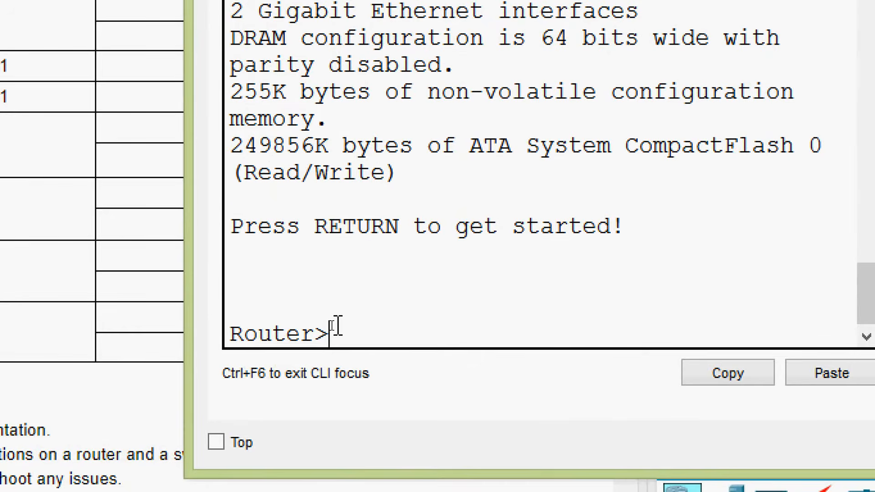
{"action": "type", "text": "ENA"}
{"action": "key", "text": "Tab"}
{"action": "key", "text": "Return"}
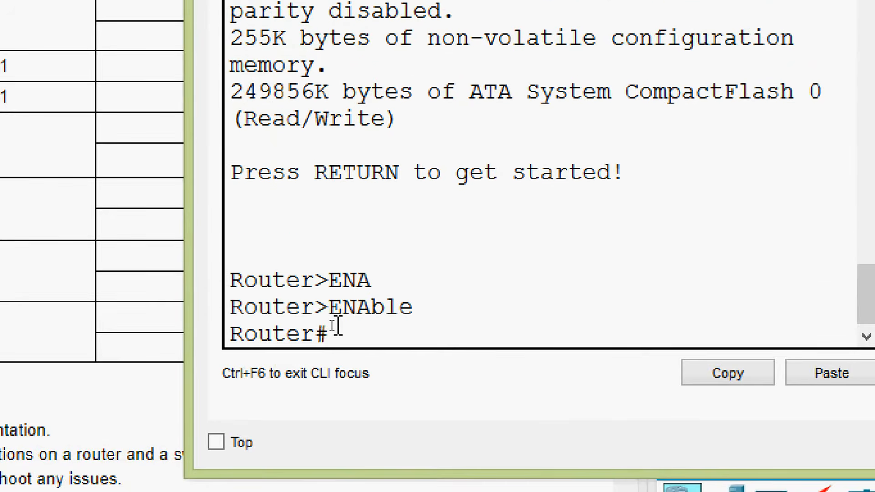
Step: Run show ip interface brief on RTA to list its interfaces
{"action": "type", "text": "sh"}
{"action": "key", "text": "Tab"}
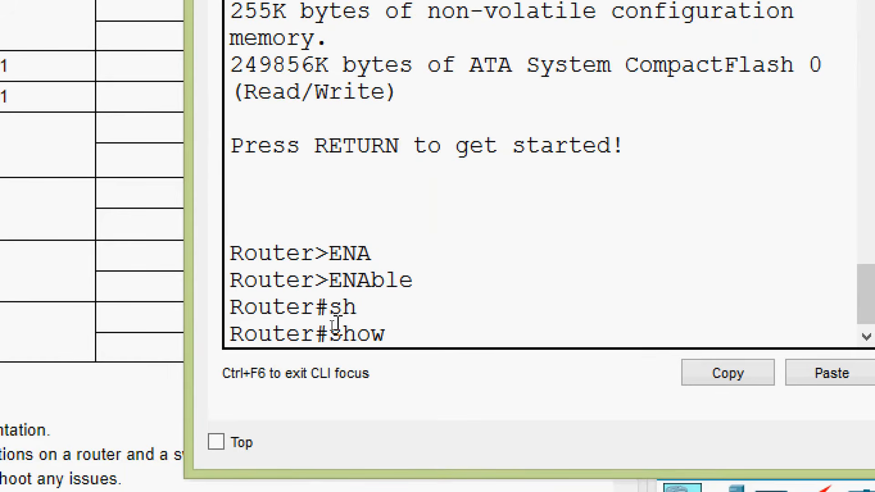
{"action": "type", "text": "ip in"}
{"action": "type", "text": "ter"}
{"action": "key", "text": "Tab"}
{"action": "type", "text": "b"}
{"action": "key", "text": "Tab"}
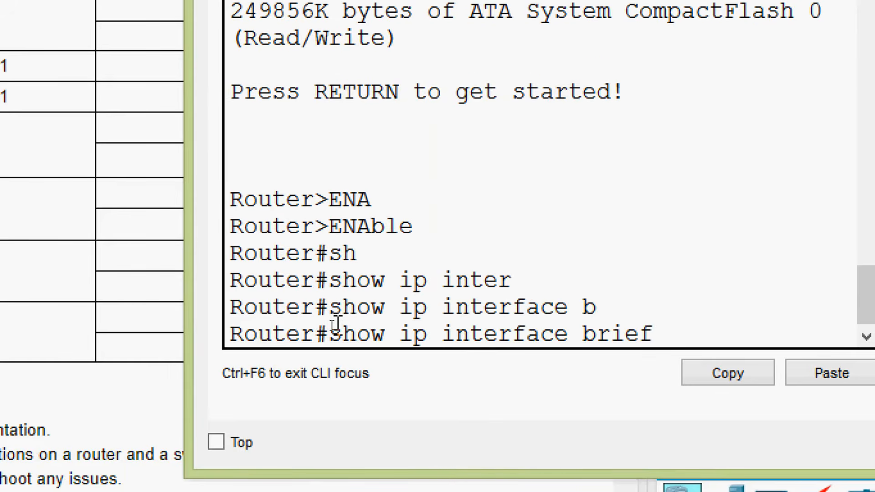
{"action": "key", "text": "Return"}
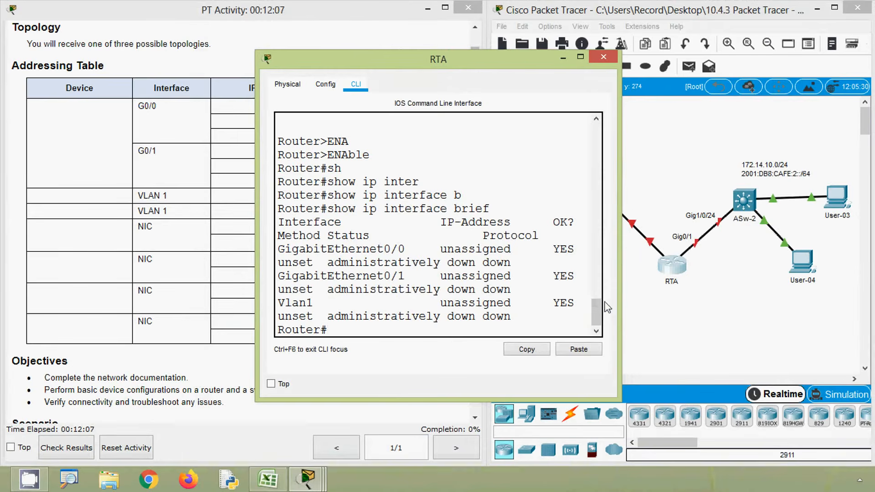
Step: Widen the RTA window, check the IP address entries of its interfaces, and close the window
{"action": "left_click_drag", "start_coordinate": [618, 295], "coordinate": [819, 297]}
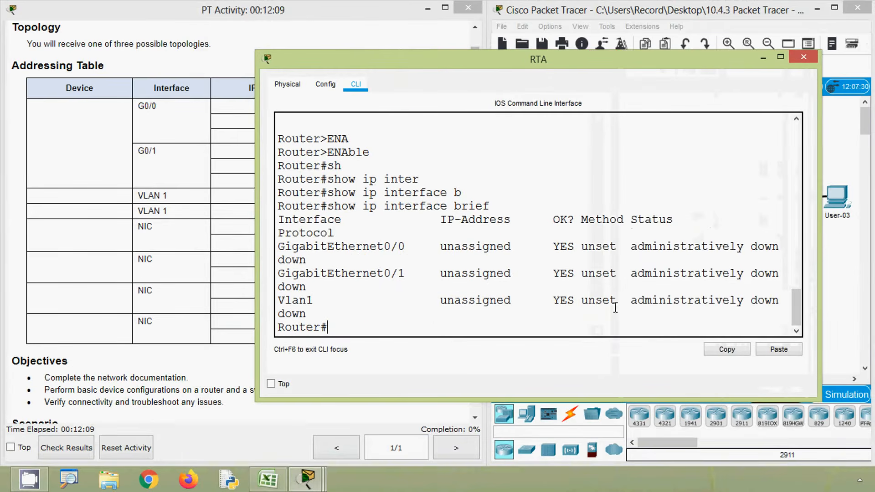
{"action": "left_click_drag", "start_coordinate": [262, 276], "coordinate": [150, 277]}
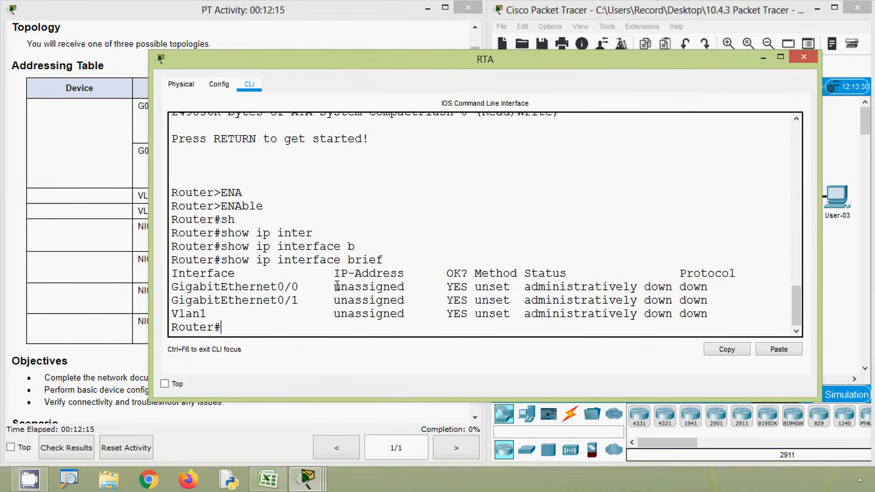
{"action": "left_click_drag", "start_coordinate": [336, 286], "coordinate": [404, 314]}
{"action": "left_click", "coordinate": [408, 314]}
{"action": "left_click", "coordinate": [804, 57]}
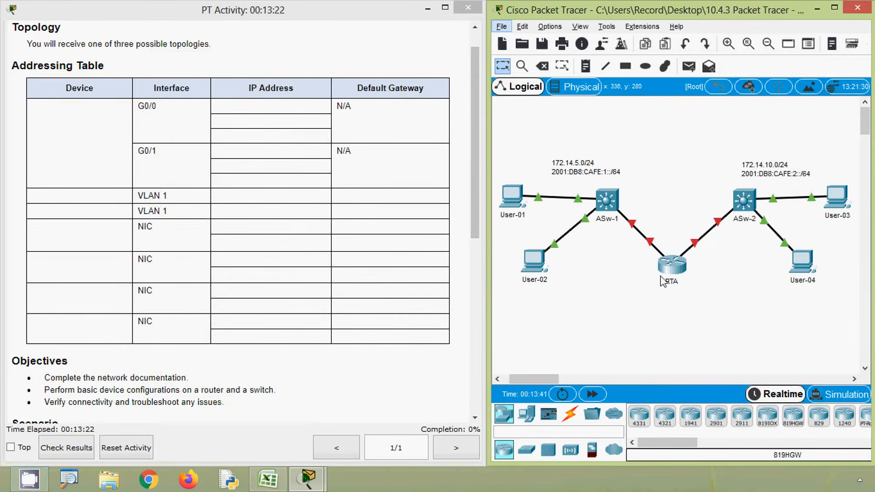
Step: Examine the topology to see which LAN subnet each of RTA's gigabit interfaces connects to
{"action": "left_click", "coordinate": [627, 308]}
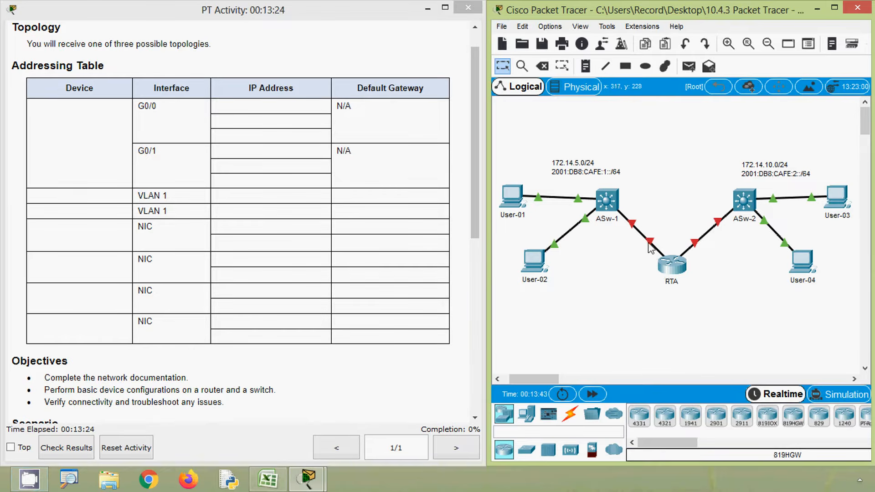
{"action": "mouse_move", "coordinate": [696, 250]}
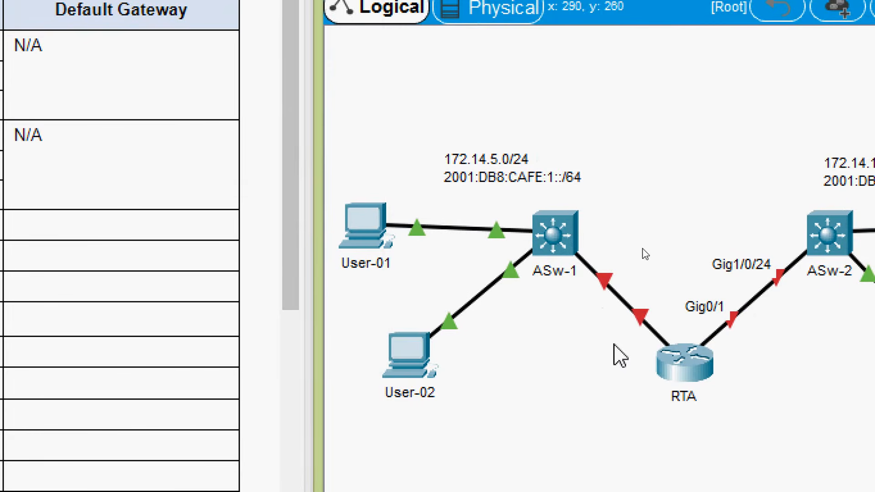
{"action": "mouse_move", "coordinate": [635, 316]}
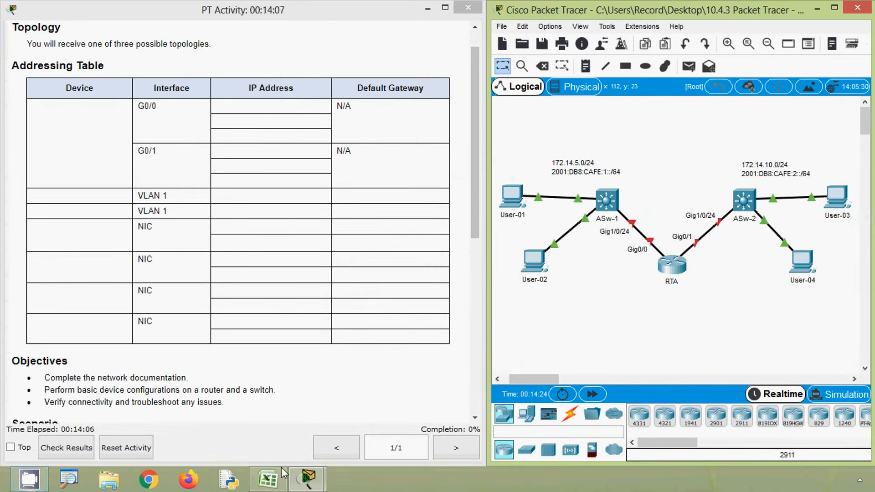
Step: Switch to Excel and enter 172.14.5.1/24 as the IP address of RTA's G0/0 interface in cell C2
{"action": "left_click", "coordinate": [268, 478]}
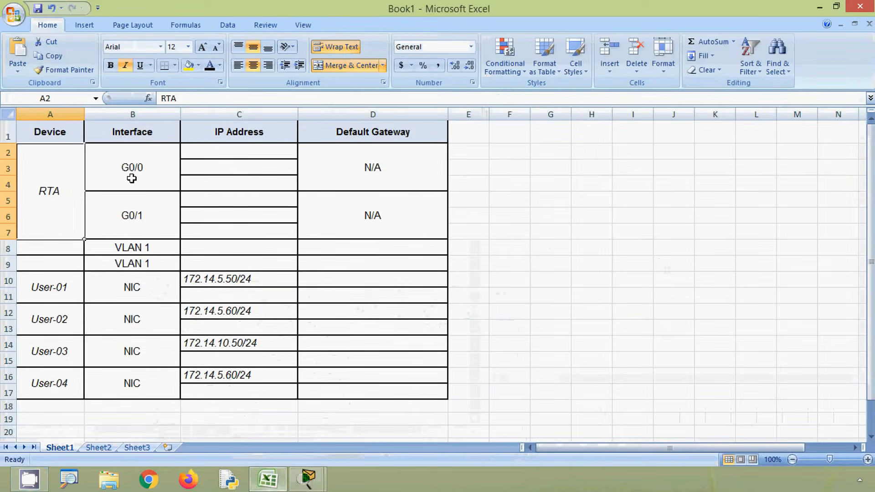
{"action": "left_click", "coordinate": [193, 157]}
{"action": "type", "text": "172.14.5."}
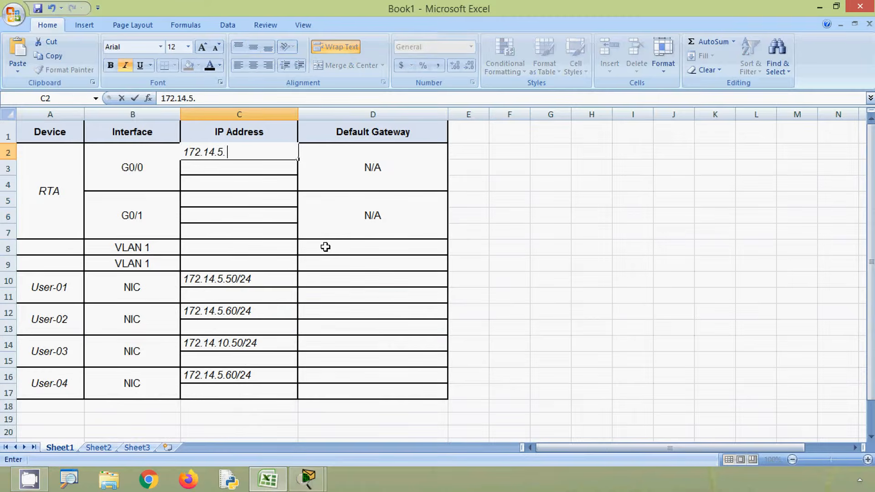
{"action": "type", "text": "1/24"}
{"action": "left_click", "coordinate": [212, 213]}
{"action": "left_click", "coordinate": [222, 166]}
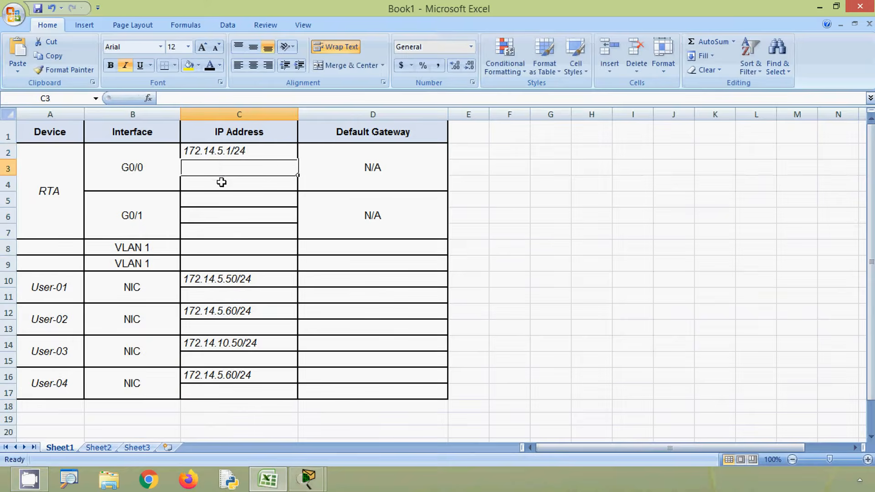
Step: Copy 172.14.5.1 without the prefix from RTA's G0/0 address and enter it as User-01's default gateway in cell D10
{"action": "left_click", "coordinate": [215, 153]}
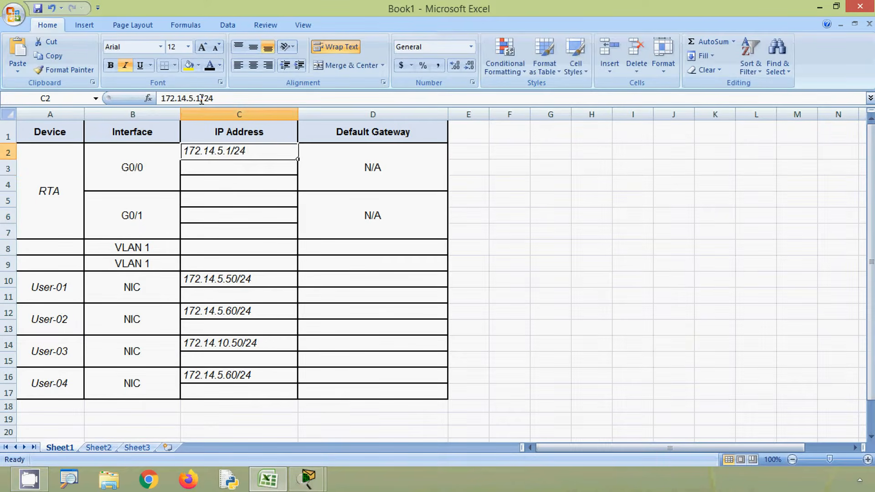
{"action": "left_click_drag", "start_coordinate": [201, 98], "coordinate": [161, 98]}
{"action": "key", "text": "ctrl+c"}
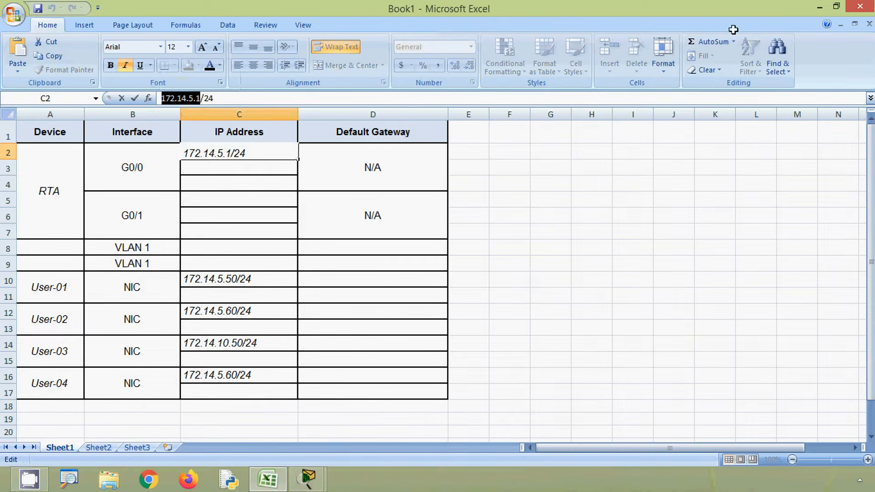
{"action": "left_click", "coordinate": [820, 8]}
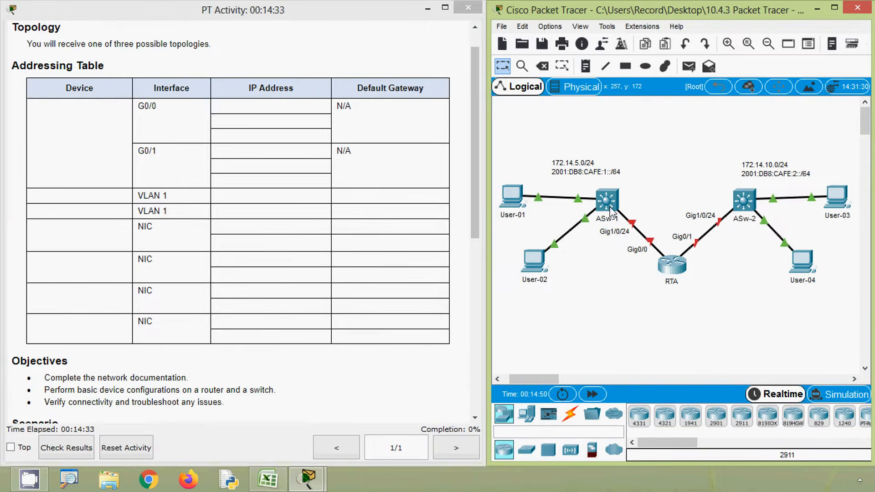
{"action": "left_click", "coordinate": [267, 480]}
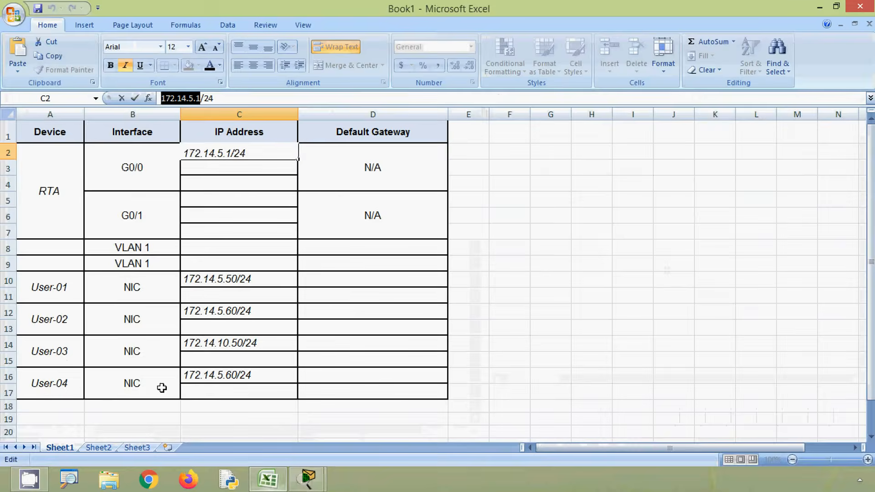
{"action": "left_click", "coordinate": [9, 281]}
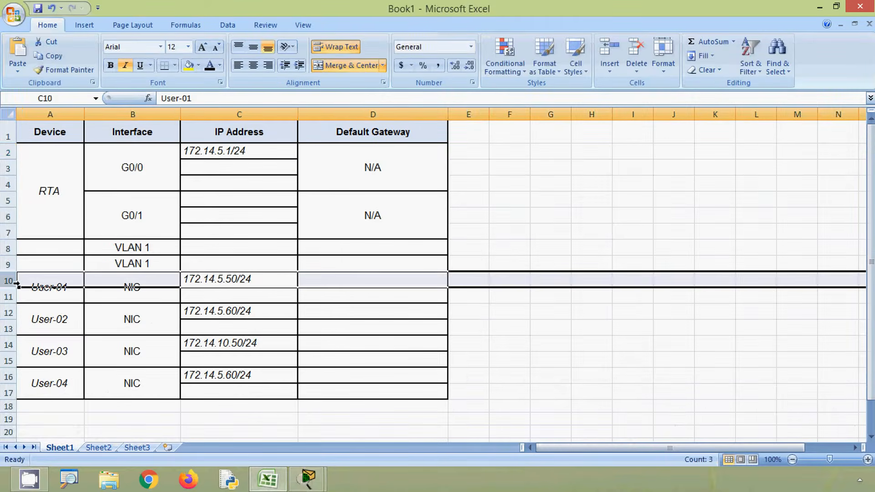
{"action": "left_click", "coordinate": [329, 282]}
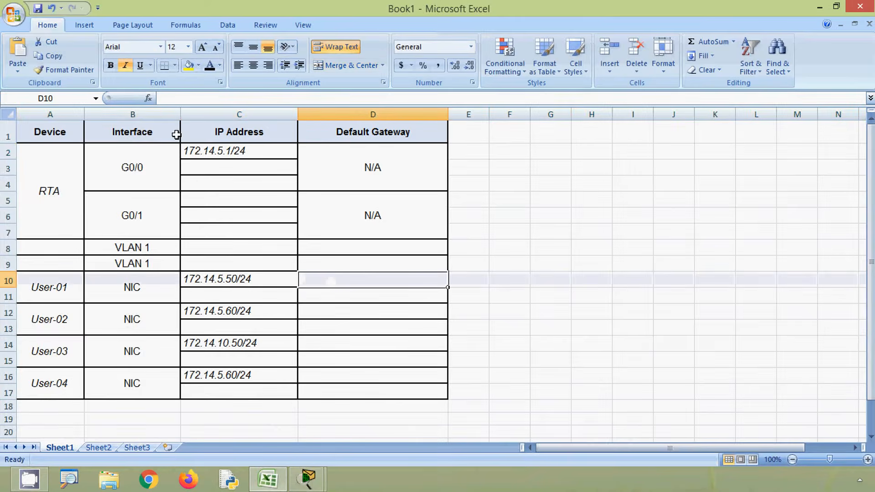
{"action": "type", "text": "172.14.5.1"}
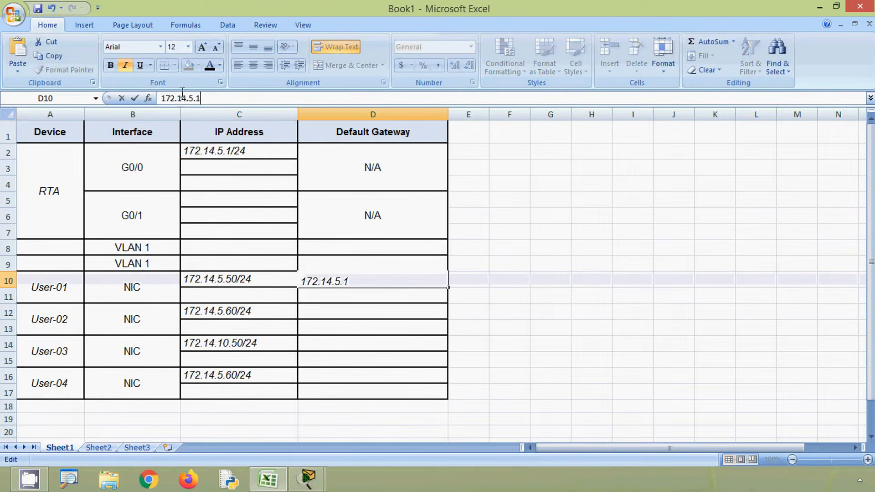
{"action": "left_click", "coordinate": [322, 297]}
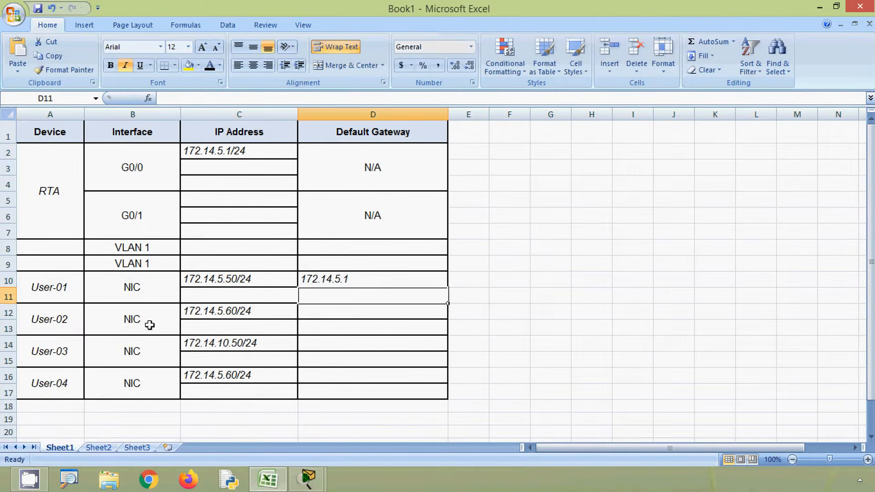
Step: Enter 172.14.5.1 as the default gateway for User-02 in cell D12 and for the first VLAN 1 row in cell D8
{"action": "left_click", "coordinate": [304, 313]}
{"action": "left_click", "coordinate": [184, 98]}
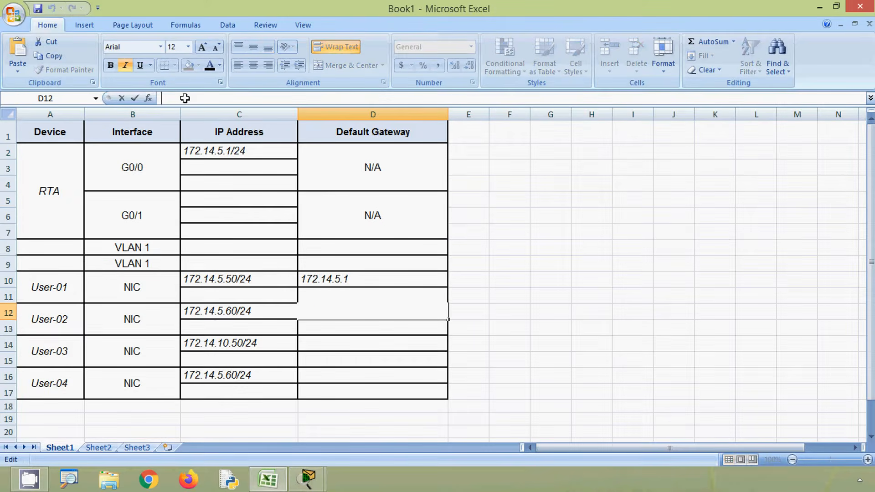
{"action": "key", "text": "ctrl+v"}
{"action": "key", "text": "Return"}
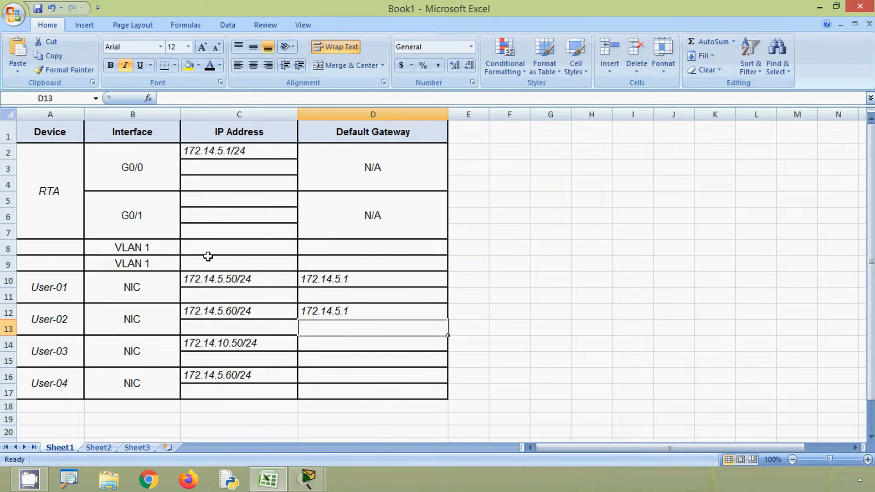
{"action": "left_click", "coordinate": [333, 250]}
{"action": "key", "text": "ctrl+v"}
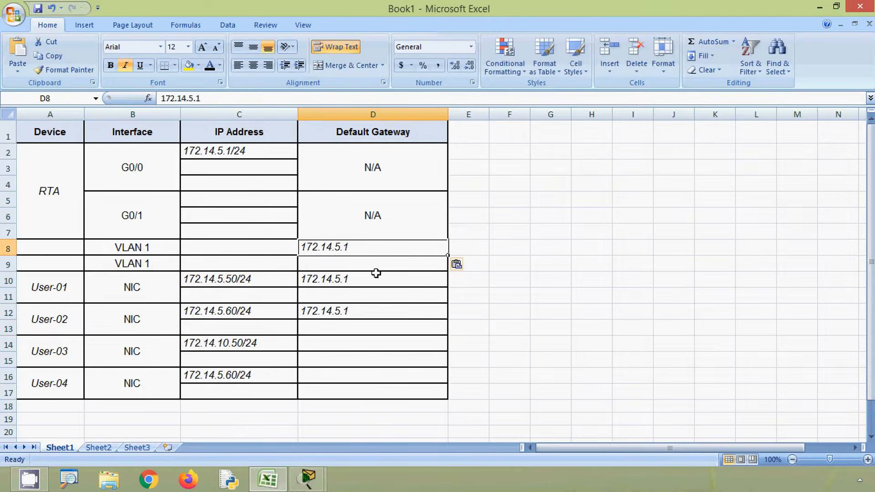
Step: Check the switch names in the Packet Tracer topology, and enter Asw-1 in A8 and Asw-2 in A9 of the Excel table
{"action": "left_click", "coordinate": [282, 488]}
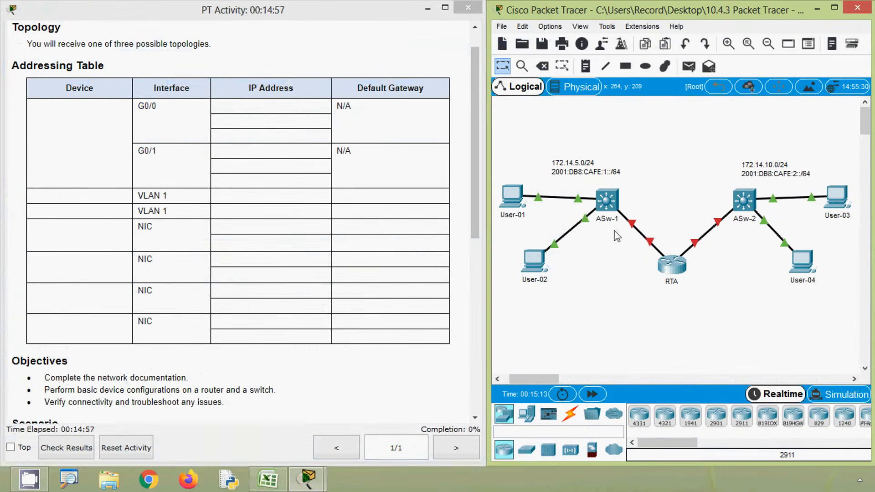
{"action": "left_click", "coordinate": [267, 480]}
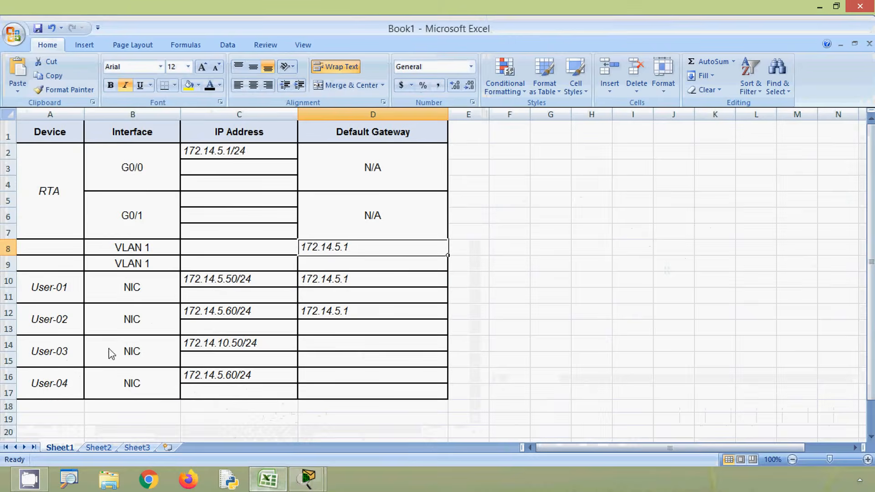
{"action": "left_click", "coordinate": [54, 248]}
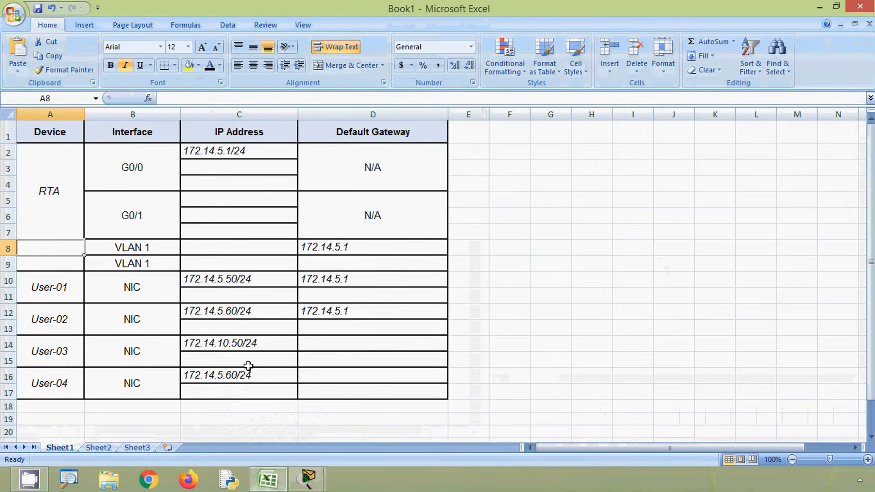
{"action": "type", "text": "AS"}
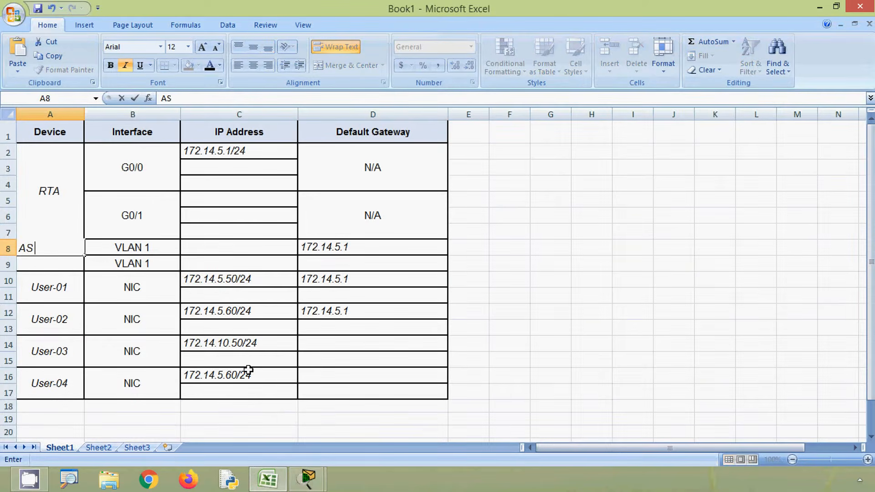
{"action": "type", "text": "w-"}
{"action": "left_click", "coordinate": [120, 318]}
{"action": "left_click", "coordinate": [58, 267]}
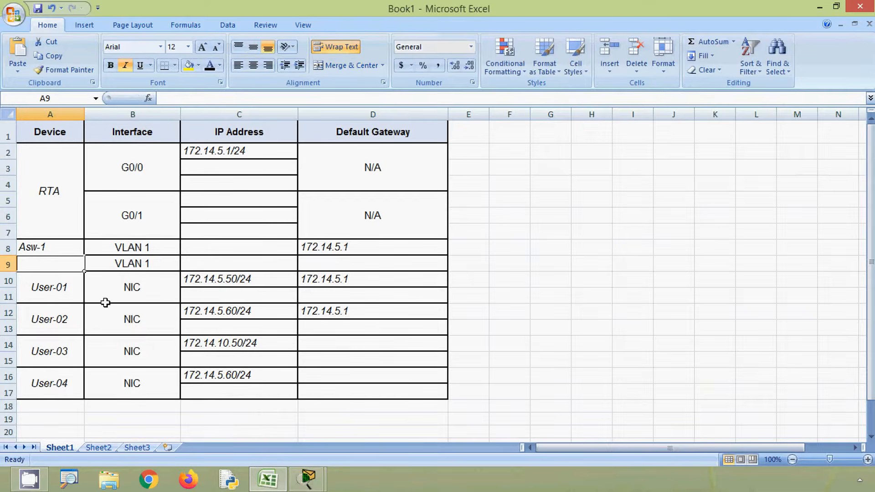
{"action": "type", "text": "AS"}
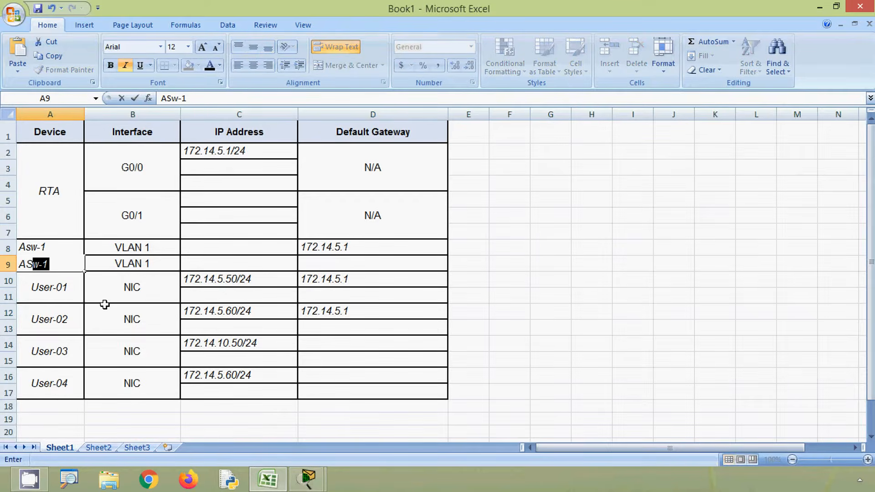
{"action": "type", "text": "w-2"}
{"action": "left_click", "coordinate": [151, 248]}
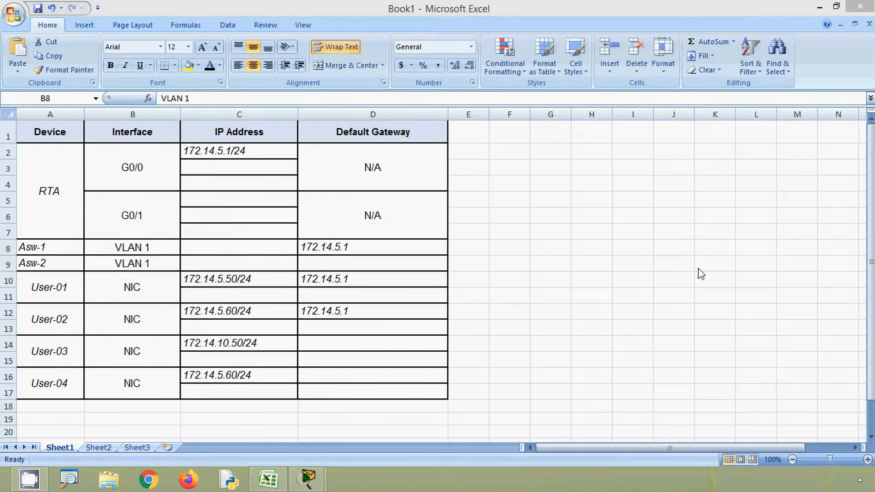
Step: Switch to Packet Tracer, try to open switch ASw-1, and check which RTA interface connects to ASw-2
{"action": "left_click", "coordinate": [820, 7]}
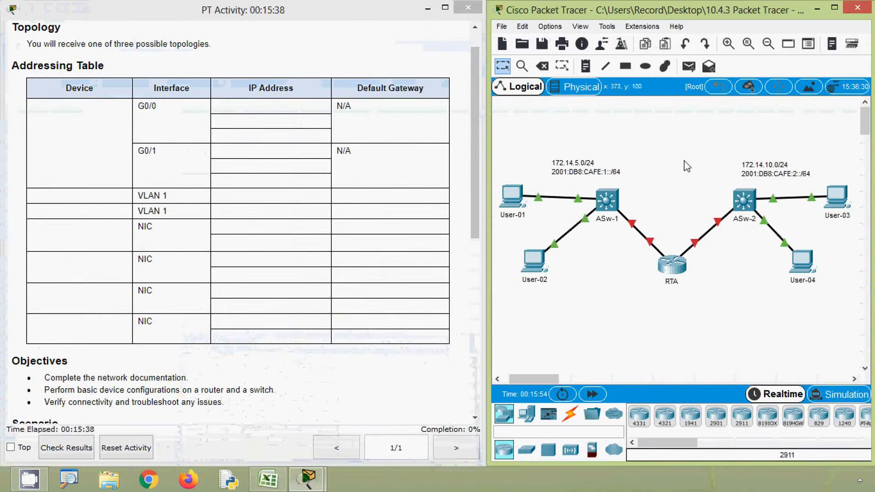
{"action": "left_click", "coordinate": [614, 212]}
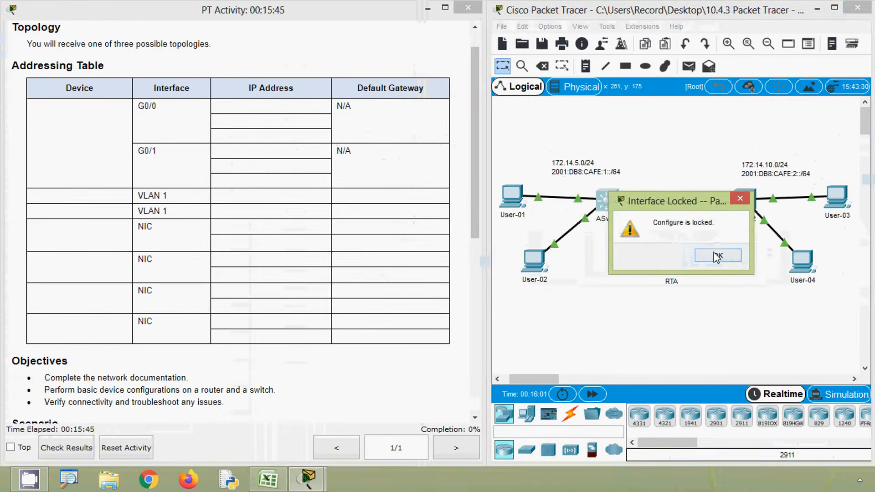
{"action": "left_click", "coordinate": [728, 257]}
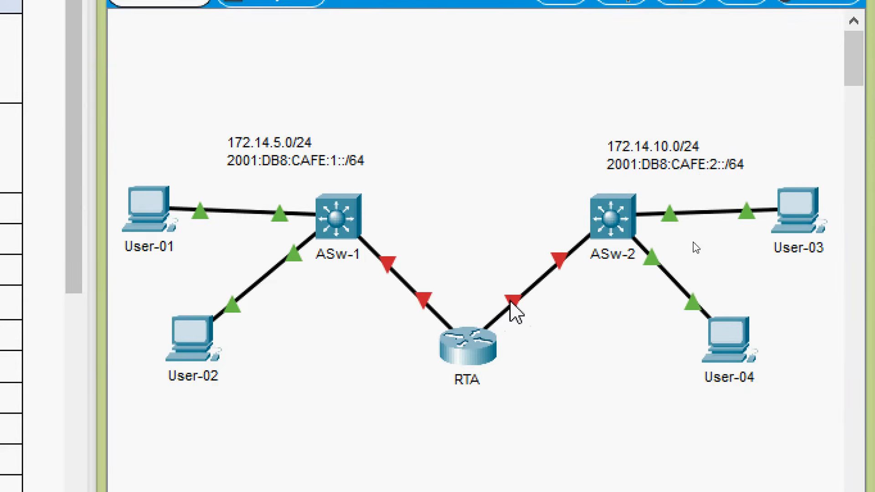
{"action": "mouse_move", "coordinate": [514, 312]}
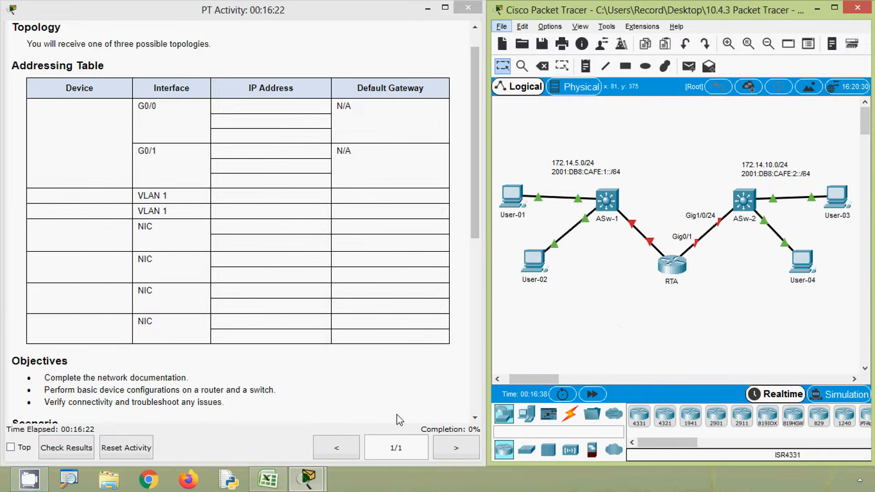
Step: Switch to Excel and enter 172.14.10.1/24 as the IP address of RTA's G0/1 interface in cell C5
{"action": "left_click", "coordinate": [270, 480]}
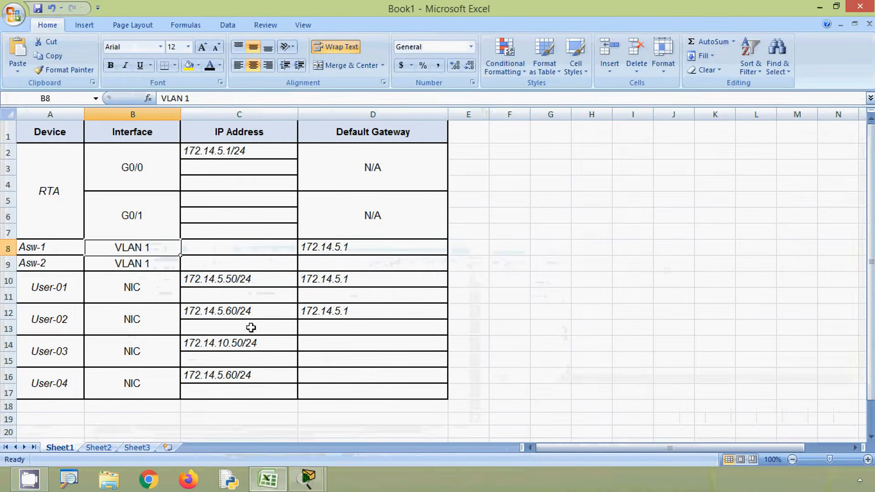
{"action": "left_click", "coordinate": [198, 202]}
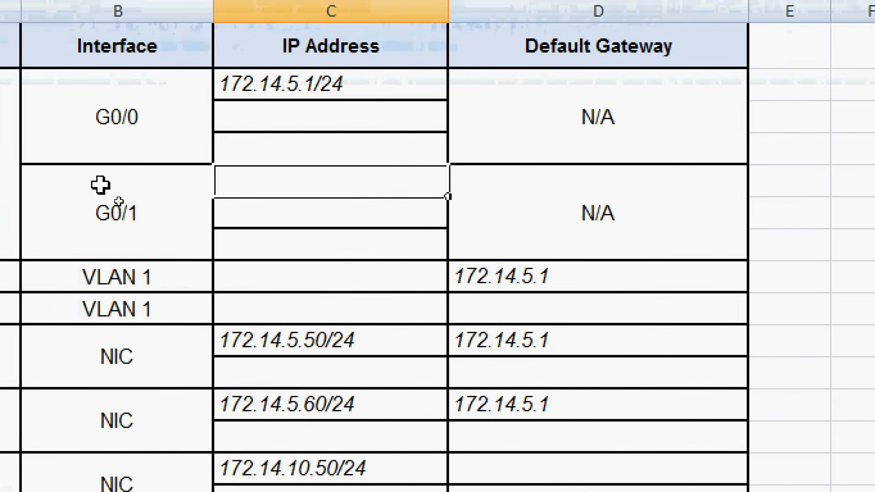
{"action": "type", "text": "172"}
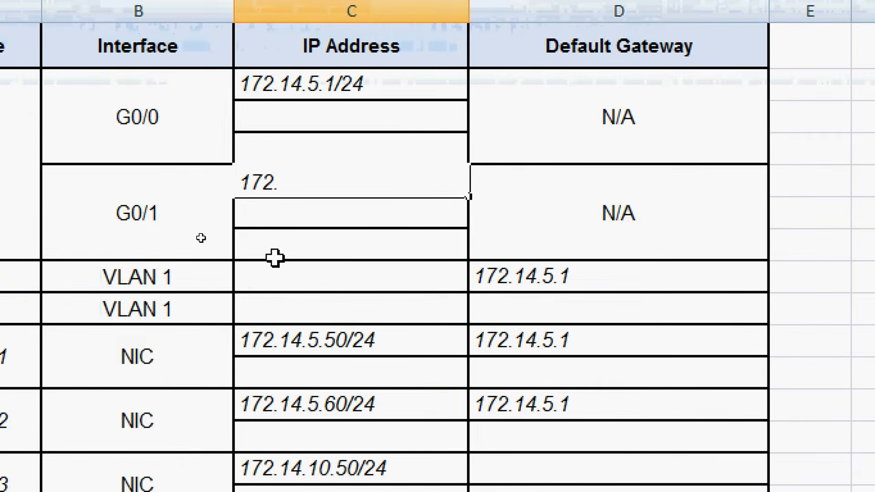
{"action": "type", "text": ".14"}
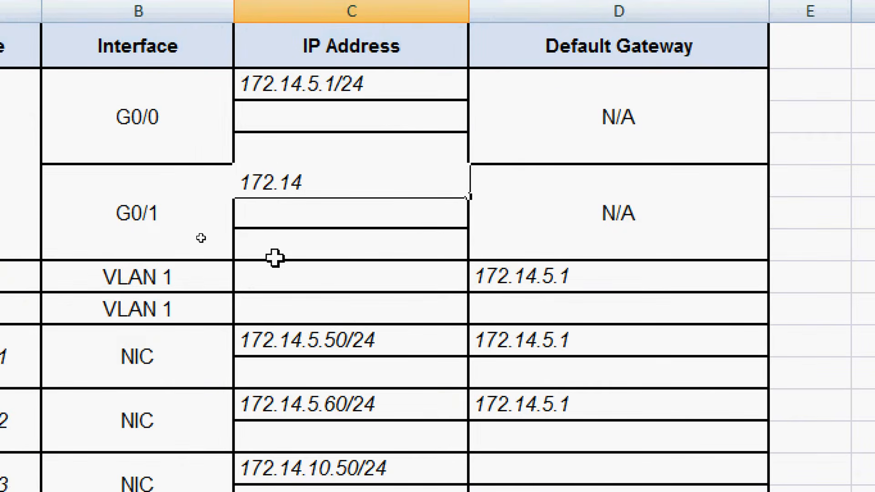
{"action": "type", "text": ".10.1/24"}
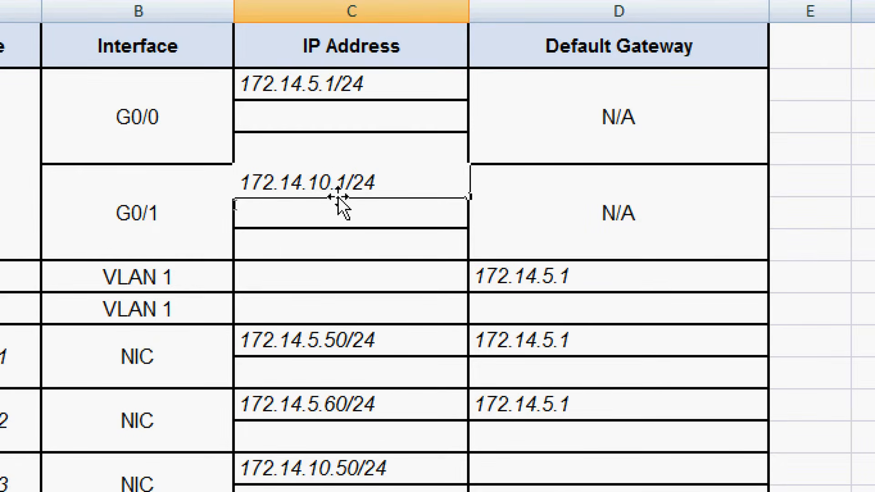
Step: Copy 172.14.10.1 without the prefix from RTA's G0/1 address and enter it as Asw-2's default gateway in cell D9
{"action": "left_click_drag", "start_coordinate": [351, 183], "coordinate": [184, 198]}
{"action": "key", "text": "ctrl+c"}
{"action": "left_click", "coordinate": [328, 184]}
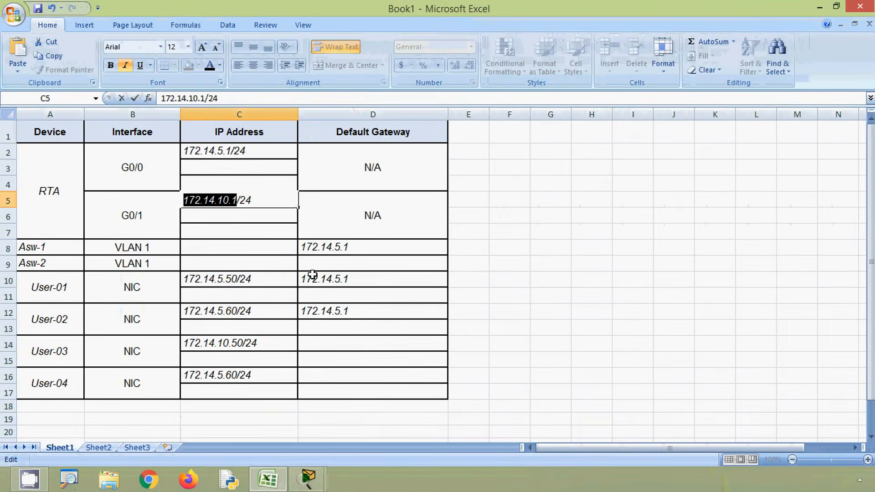
{"action": "left_click", "coordinate": [482, 275]}
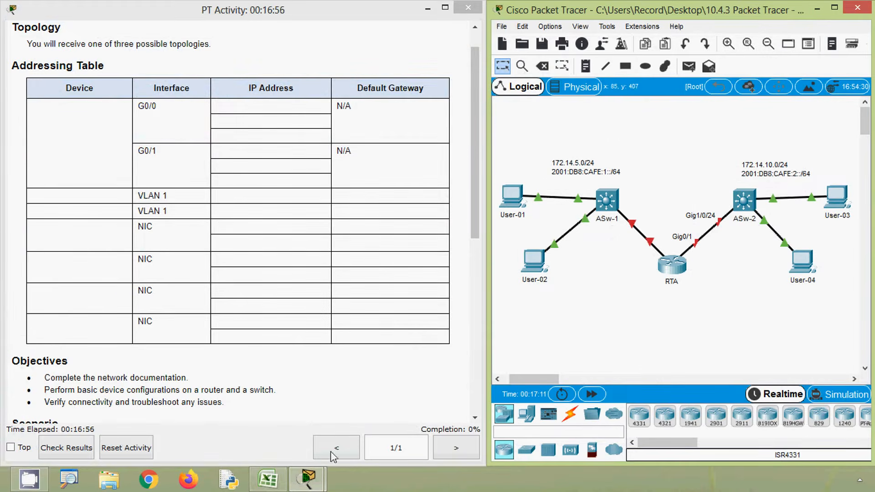
{"action": "left_click", "coordinate": [268, 479]}
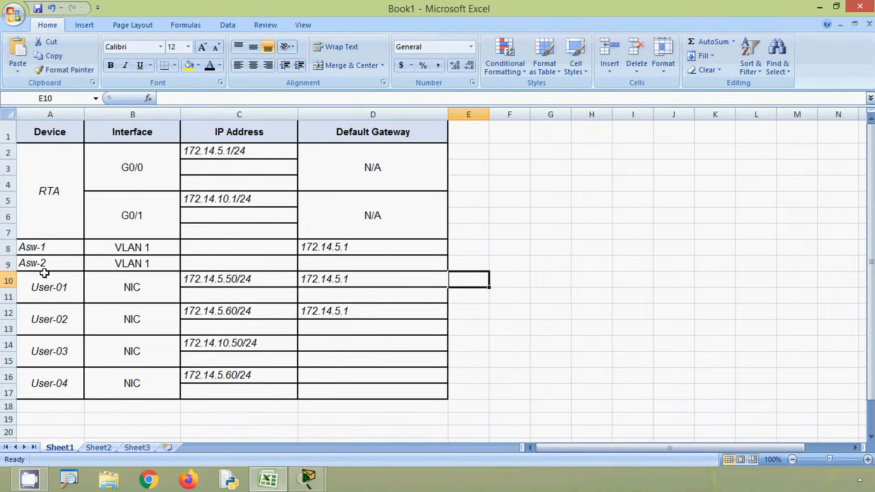
{"action": "left_click", "coordinate": [338, 264]}
{"action": "left_click", "coordinate": [189, 99]}
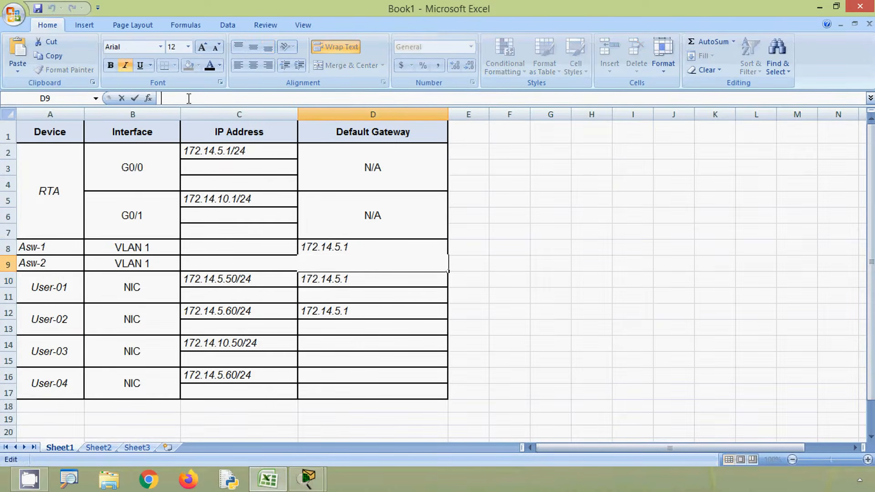
{"action": "key", "text": "ctrl+v"}
{"action": "left_click", "coordinate": [330, 296]}
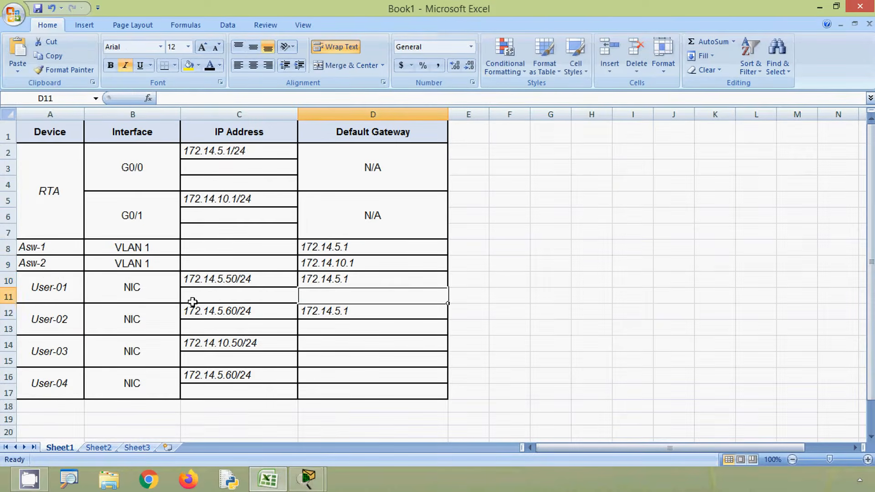
Step: Enter 172.14.10.1 as User-03's default gateway in cell D14
{"action": "left_click", "coordinate": [305, 339]}
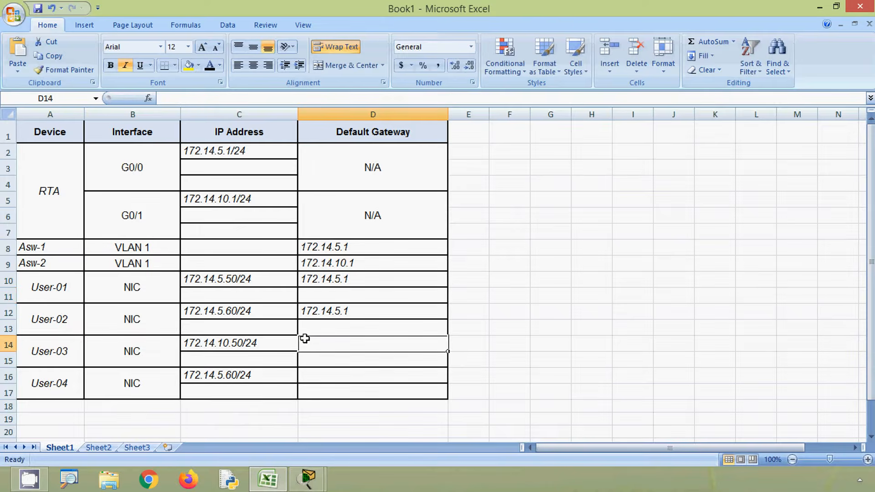
{"action": "left_click", "coordinate": [200, 100]}
{"action": "key", "text": "ctrl+v"}
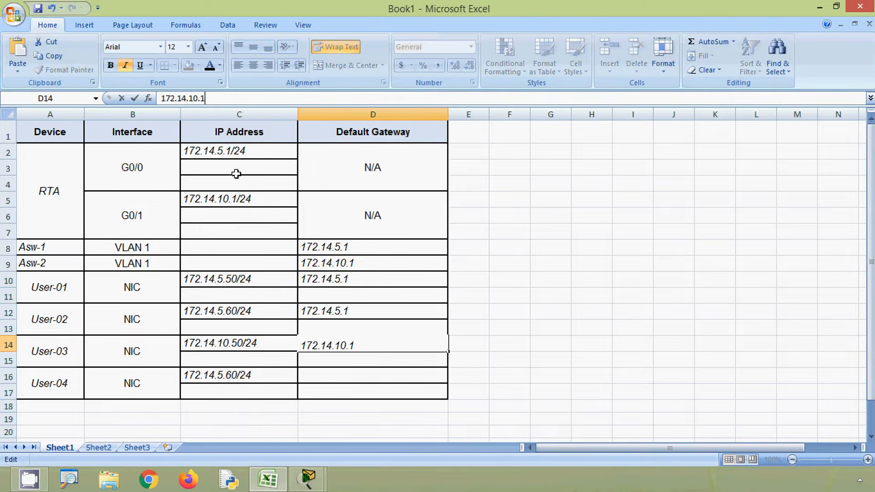
{"action": "left_click", "coordinate": [319, 378]}
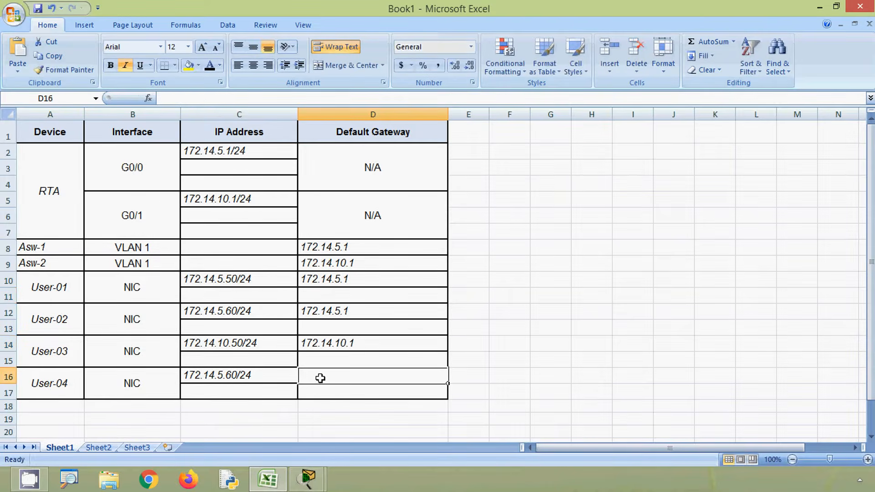
Step: Enter 172.14.10.1 as User-04's default gateway in cell D16 and review the User-04 row
{"action": "left_click", "coordinate": [210, 97]}
{"action": "key", "text": "ctrl+v"}
{"action": "left_click", "coordinate": [547, 344]}
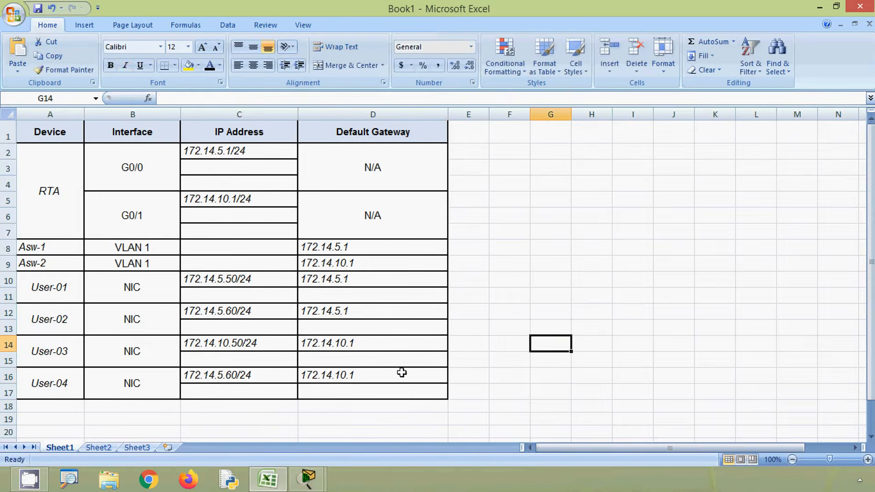
{"action": "left_click", "coordinate": [285, 381]}
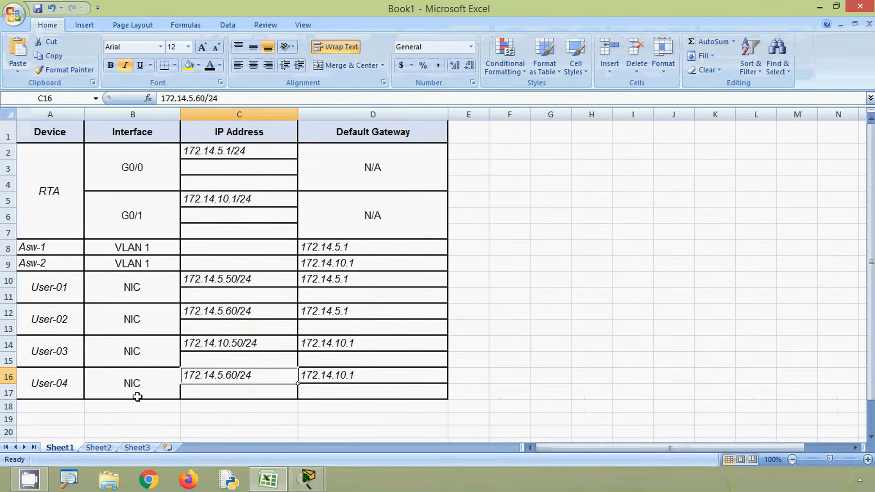
{"action": "left_click", "coordinate": [633, 279]}
{"action": "key", "text": "alt"}
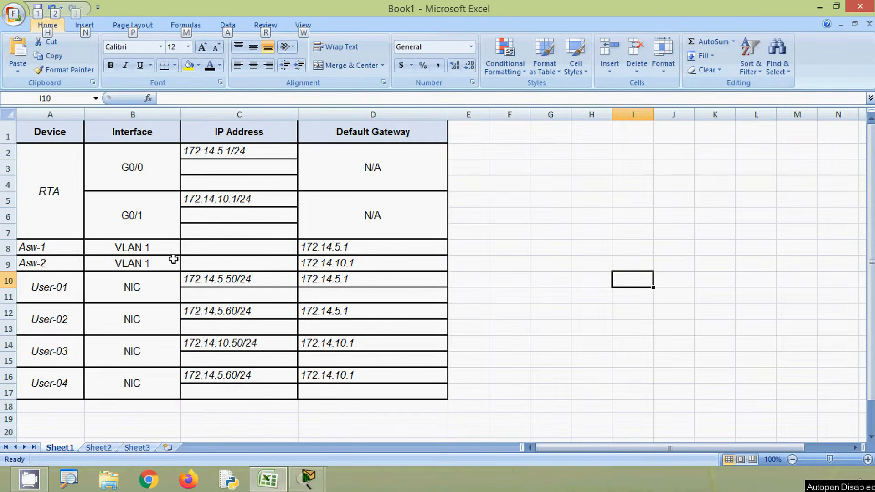
Step: Select the blank VLAN 1 address cells C8:C9, then switch to Packet Tracer and try to open switch ASw-1
{"action": "left_click_drag", "start_coordinate": [204, 248], "coordinate": [208, 264]}
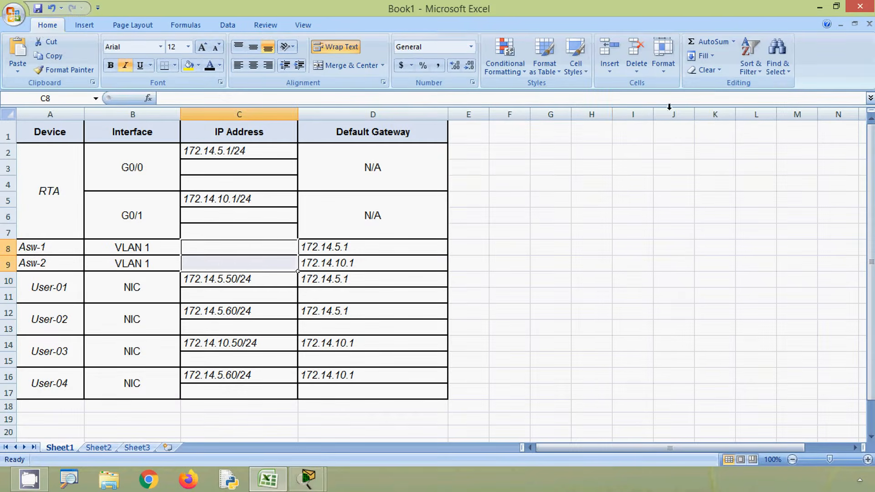
{"action": "left_click", "coordinate": [819, 8]}
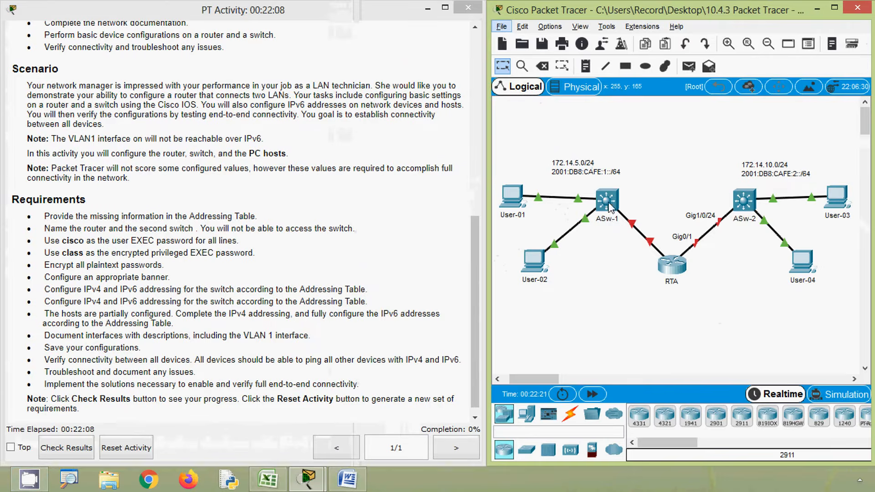
{"action": "left_click", "coordinate": [609, 202]}
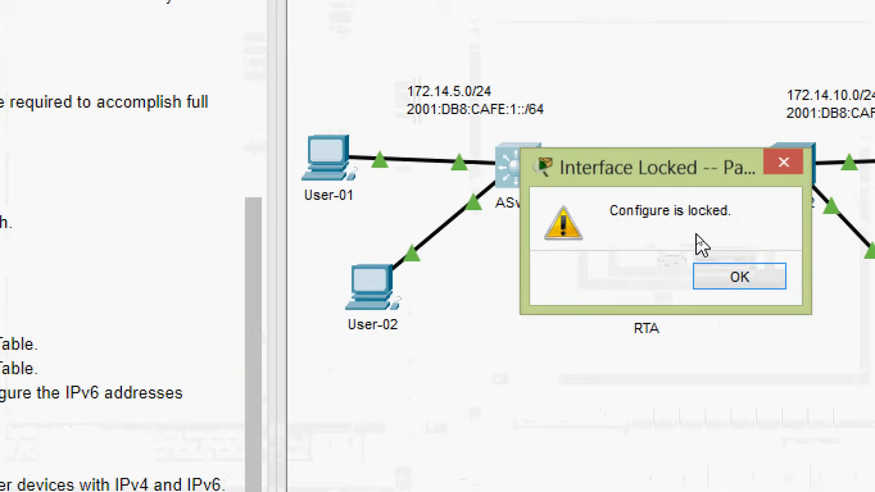
{"action": "left_click", "coordinate": [740, 277]}
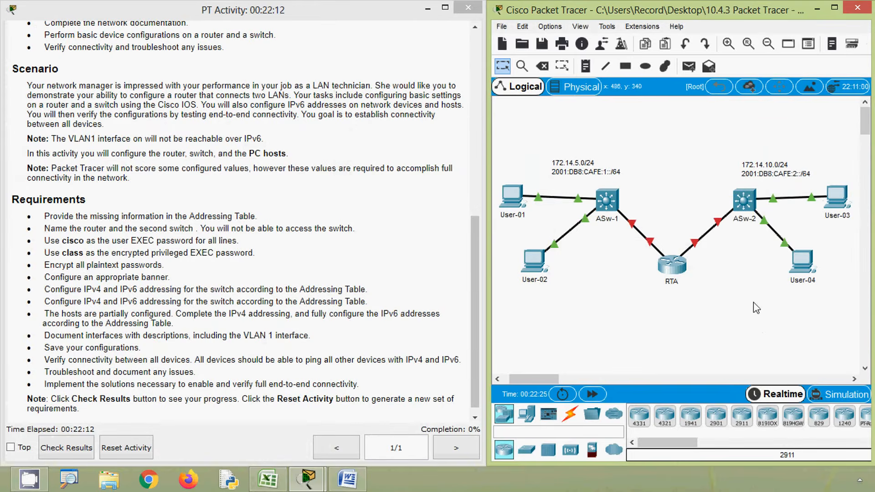
Step: Open the command line of switch ASw-2 and enter privileged EXEC mode with enable
{"action": "left_click", "coordinate": [745, 205]}
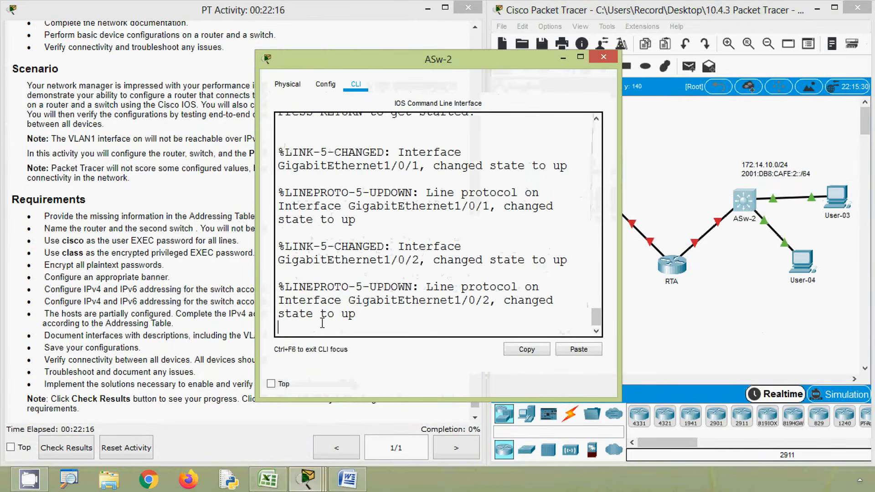
{"action": "key", "text": "Return"}
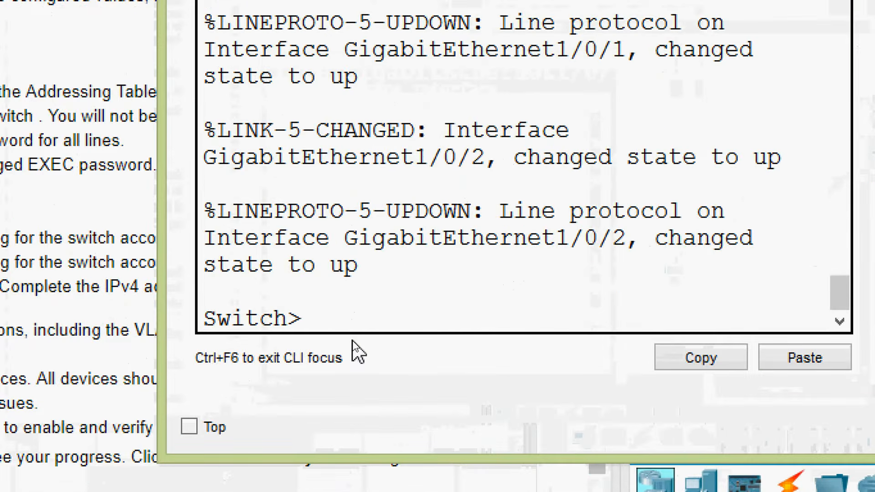
{"action": "type", "text": "ena"}
{"action": "key", "text": "Tab"}
{"action": "key", "text": "Return"}
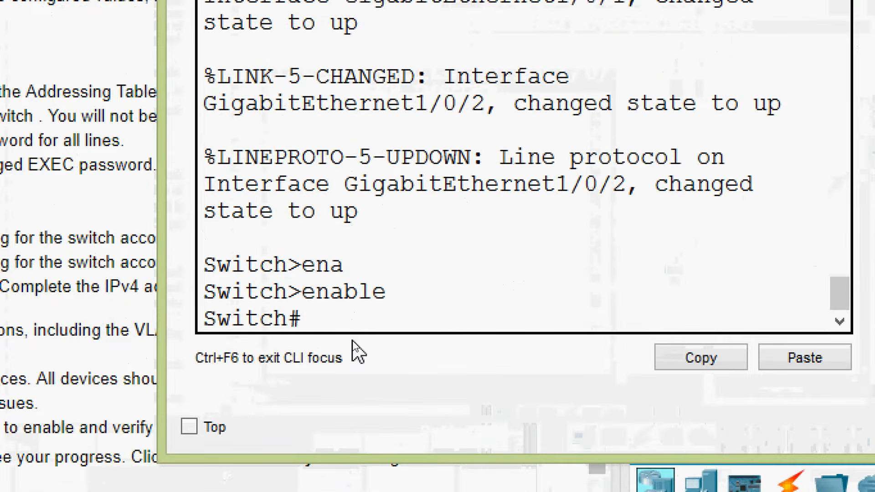
Step: Run show ip interface brief on ASw-2, widen its window and page to the end of the interface list
{"action": "type", "text": "sh"}
{"action": "key", "text": "Tab"}
{"action": "type", "text": "ip"}
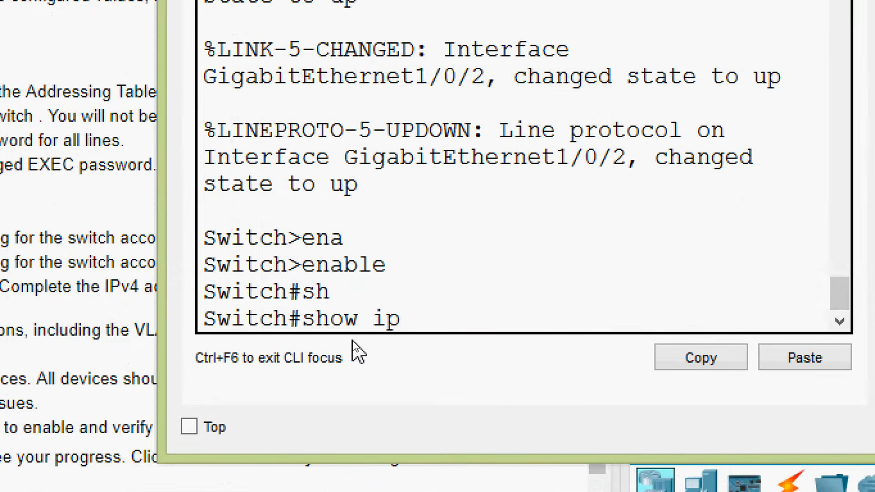
{"action": "type", "text": " inter"}
{"action": "key", "text": "Tab"}
{"action": "type", "text": "bq"}
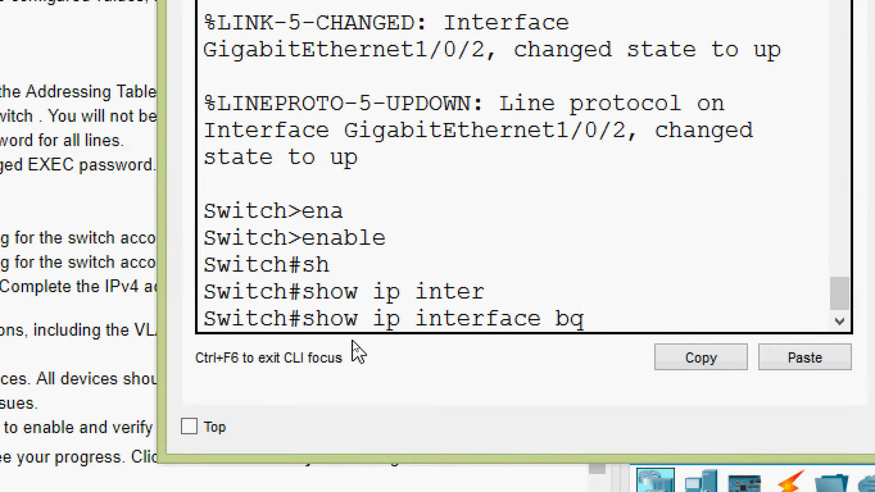
{"action": "key", "text": "BackSpace"}
{"action": "key", "text": "Tab"}
{"action": "key", "text": "Return"}
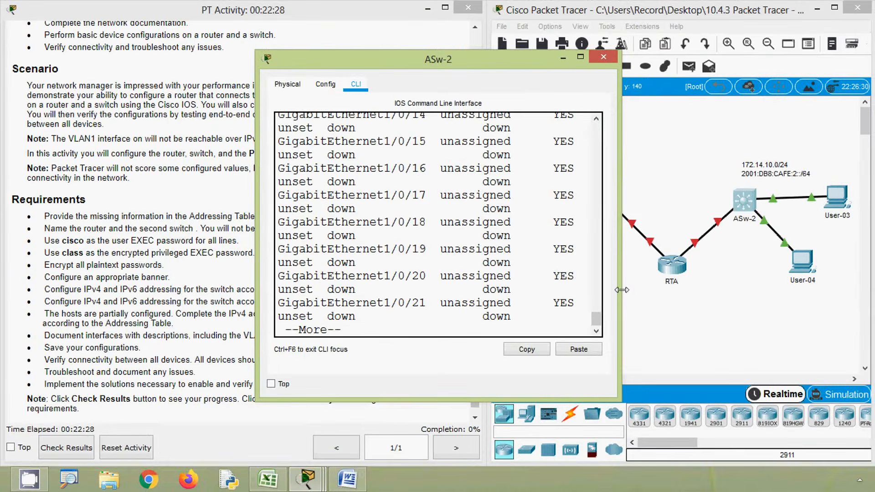
{"action": "left_click_drag", "start_coordinate": [626, 290], "coordinate": [764, 294]}
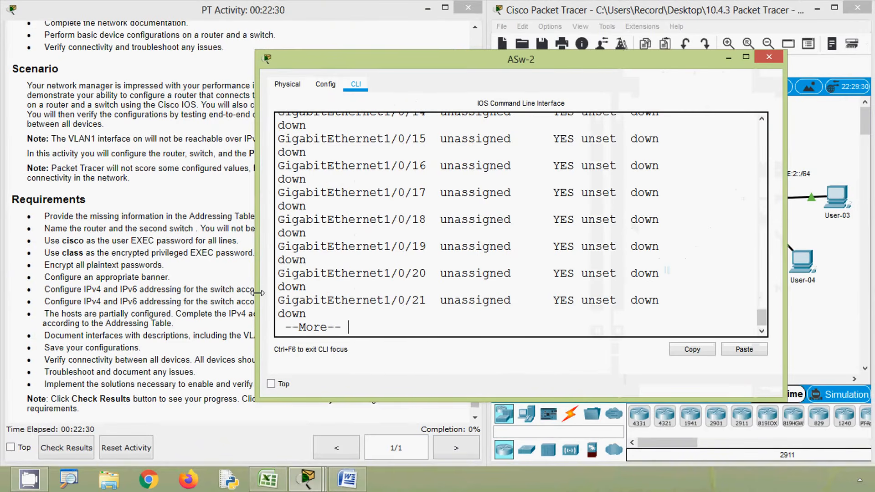
{"action": "left_click_drag", "start_coordinate": [256, 294], "coordinate": [166, 296]}
{"action": "key", "text": "space"}
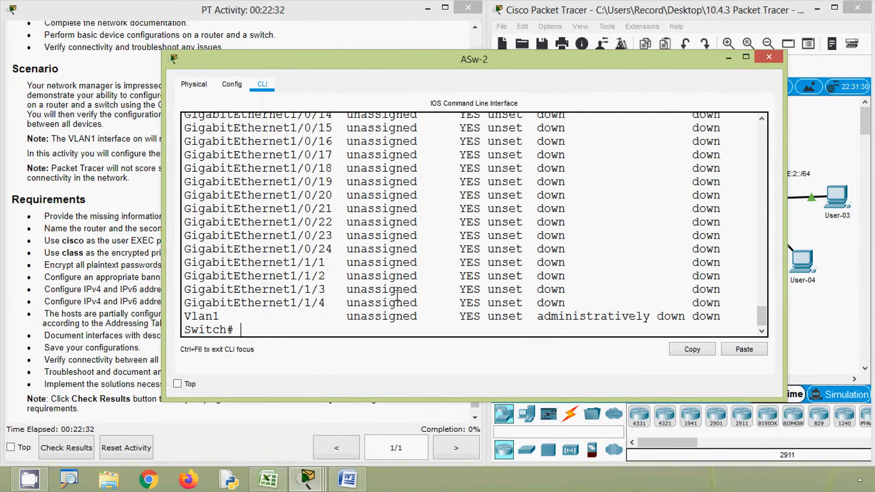
Step: Examine the IP address and status of Vlan1 in ASw-2's interface list
{"action": "left_click_drag", "start_coordinate": [185, 317], "coordinate": [230, 318]}
{"action": "left_click_drag", "start_coordinate": [339, 317], "coordinate": [428, 316]}
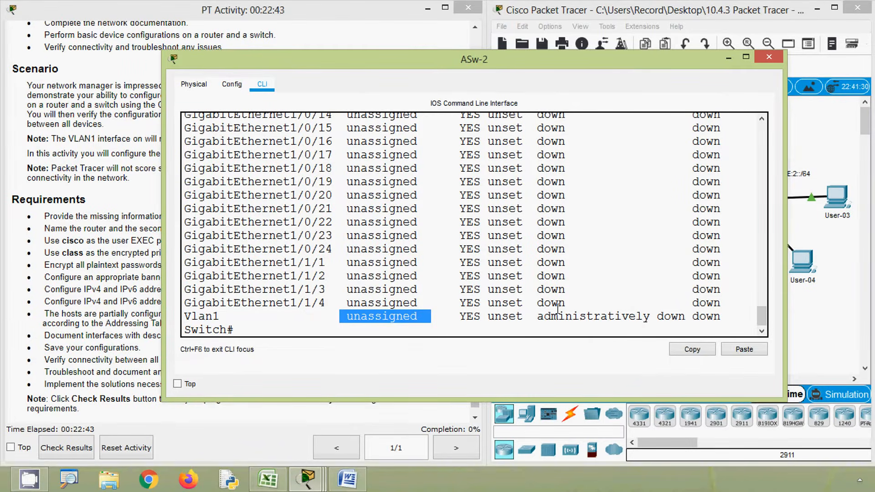
{"action": "left_click_drag", "start_coordinate": [547, 316], "coordinate": [693, 315]}
{"action": "left_click", "coordinate": [629, 275]}
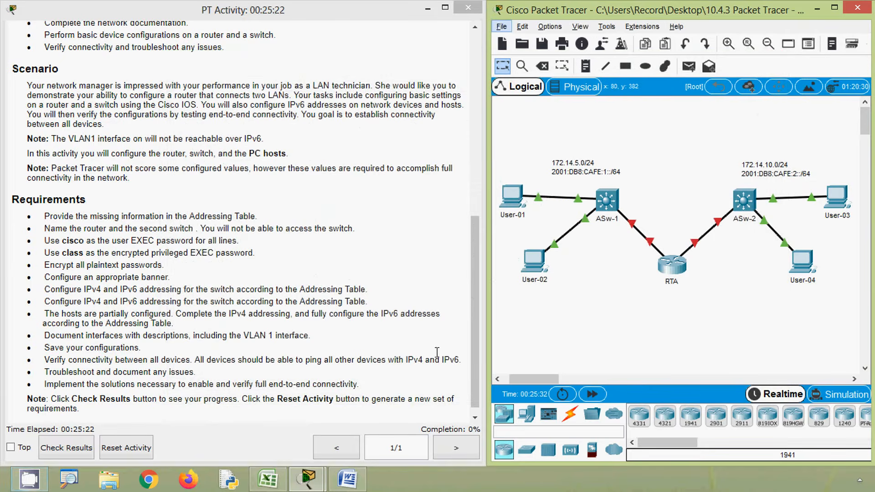
Step: Switch to Excel and check the VLAN 1 IP address cells C8:C9 of both switches
{"action": "left_click", "coordinate": [269, 480]}
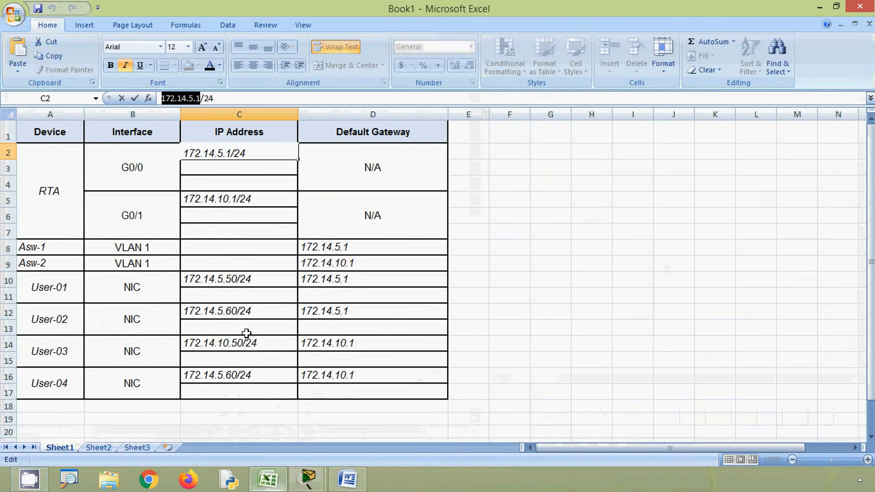
{"action": "left_click", "coordinate": [220, 248]}
{"action": "left_click_drag", "start_coordinate": [217, 260], "coordinate": [217, 252]}
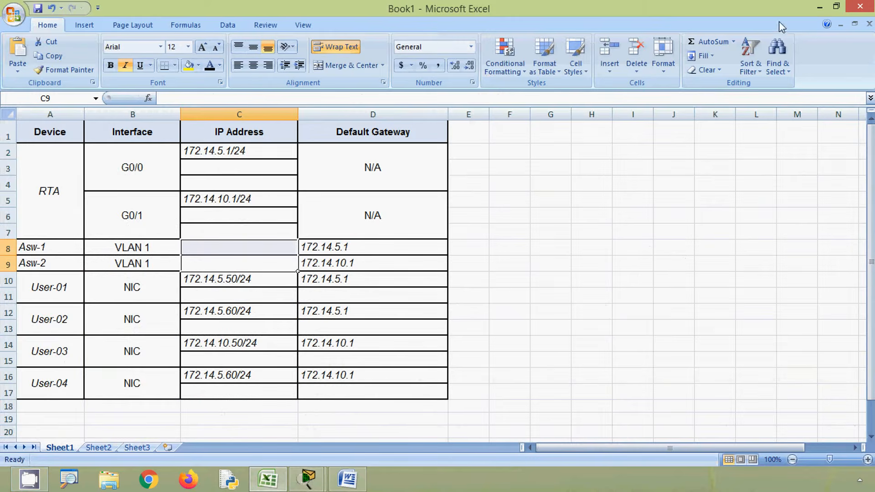
Step: Switch to Packet Tracer, open the command line of router RTA and enter privileged EXEC mode with enable
{"action": "left_click", "coordinate": [818, 7]}
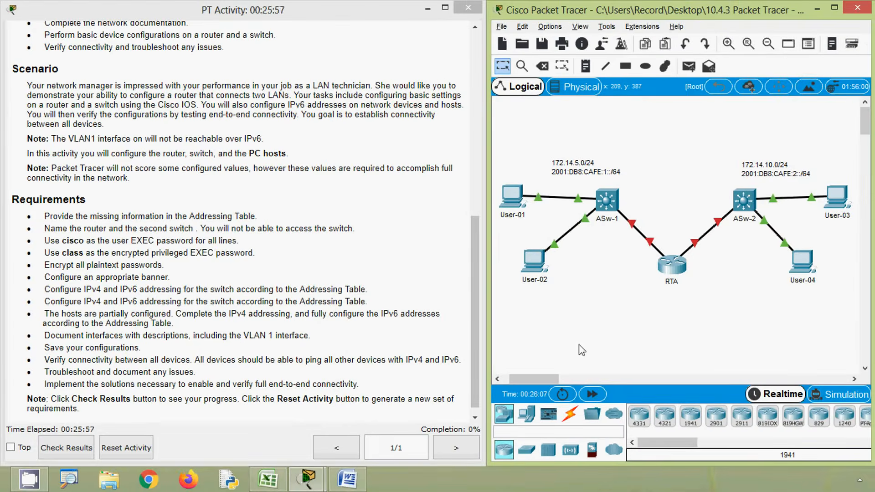
{"action": "left_click", "coordinate": [672, 265]}
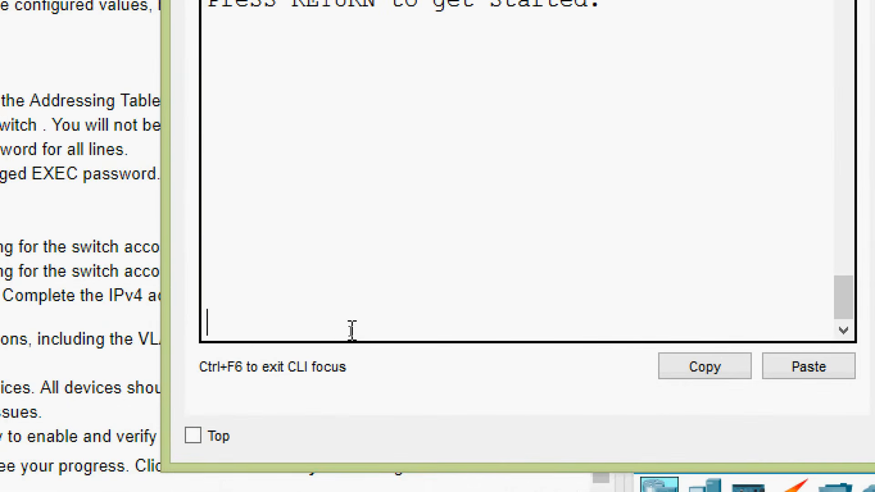
{"action": "key", "text": "Return"}
{"action": "type", "text": "ena"}
{"action": "key", "text": "Tab"}
{"action": "key", "text": "Return"}
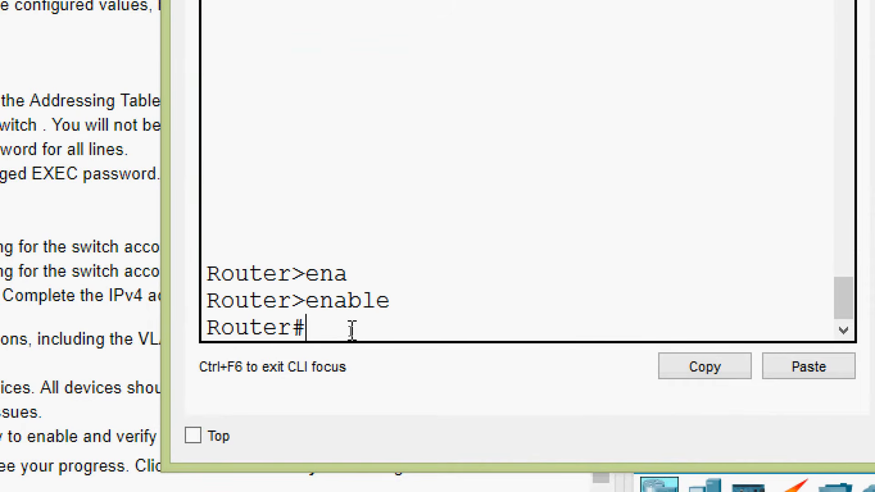
Step: Run show ipv6 interface brief on router RTA
{"action": "type", "text": "sh"}
{"action": "key", "text": "Tab"}
{"action": "type", "text": "ipv"}
{"action": "key", "text": "Tab"}
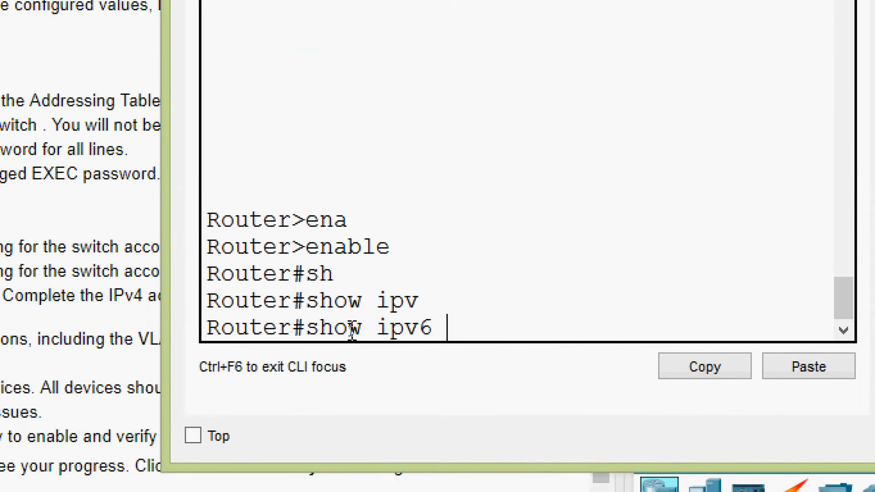
{"action": "type", "text": "inter"}
{"action": "key", "text": "Tab"}
{"action": "type", "text": "b"}
{"action": "key", "text": "Tab"}
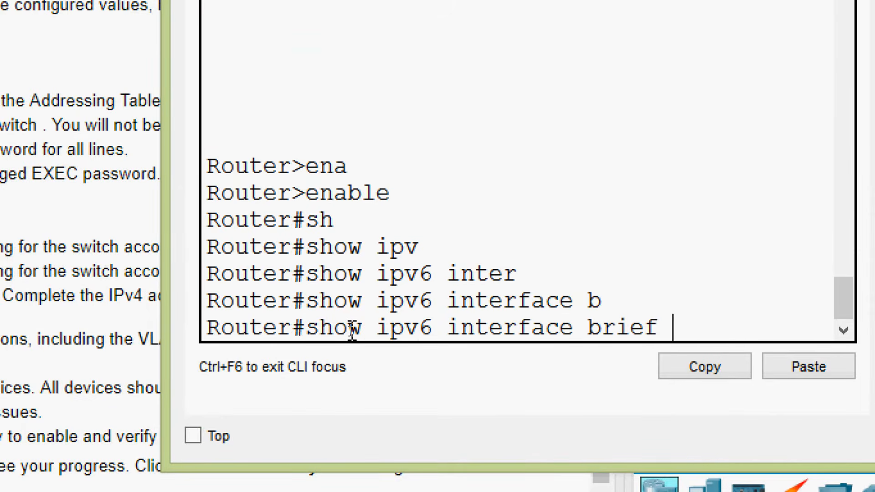
{"action": "key", "text": "Return"}
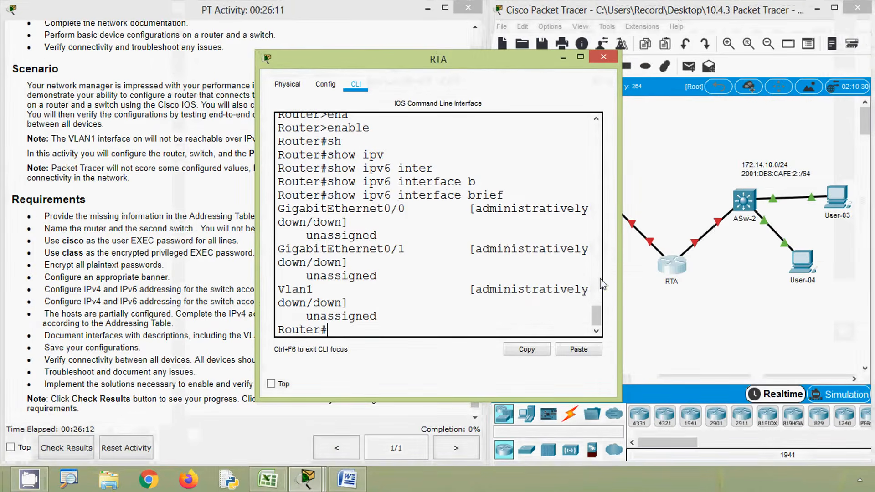
Step: Widen the RTA window, examine the IPv6 entries of GigabitEthernet0/0 and GigabitEthernet0/1, and close the window
{"action": "left_click_drag", "start_coordinate": [619, 273], "coordinate": [809, 274]}
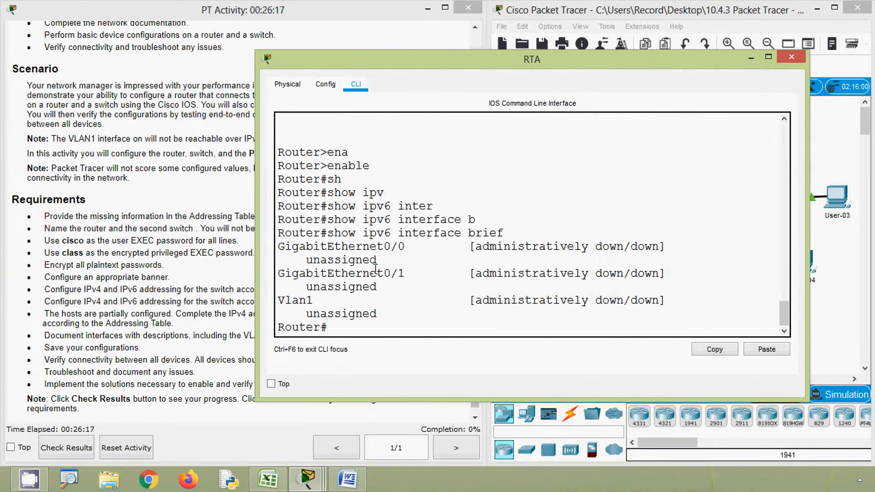
{"action": "left_click_drag", "start_coordinate": [280, 247], "coordinate": [279, 276]}
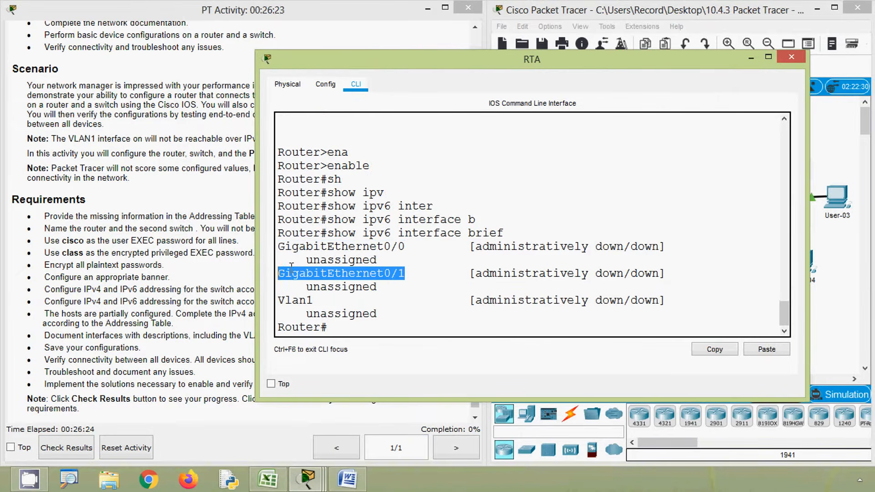
{"action": "left_click", "coordinate": [789, 63]}
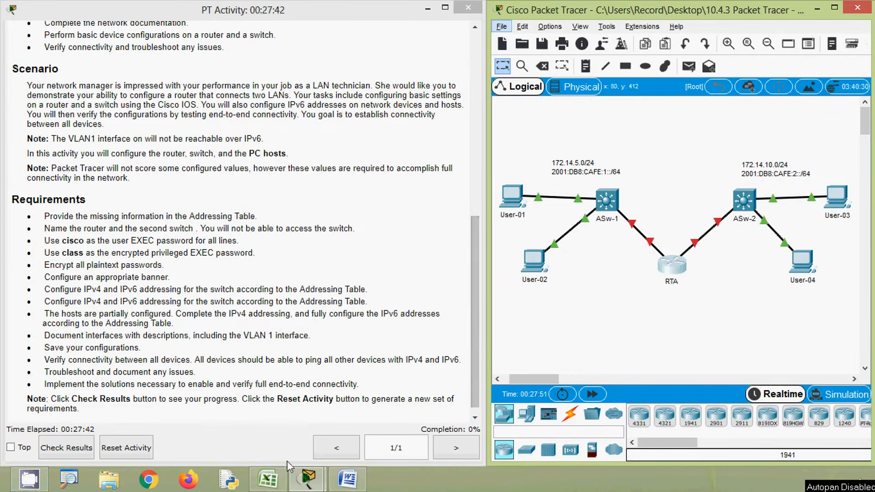
Step: Switch to Excel and enter 2001:DB8:CAFE:1::1/64 as the IPv6 address of RTA's G0/0 interface in cell C3
{"action": "left_click", "coordinate": [268, 478]}
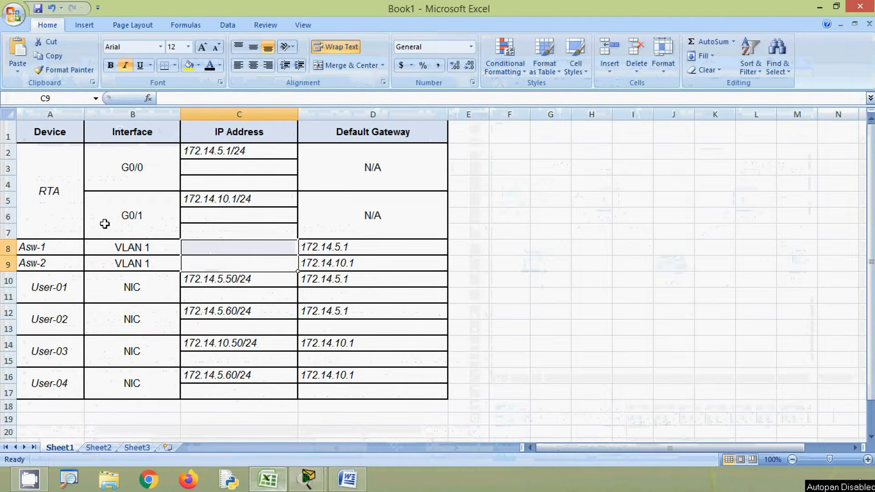
{"action": "left_click", "coordinate": [134, 183]}
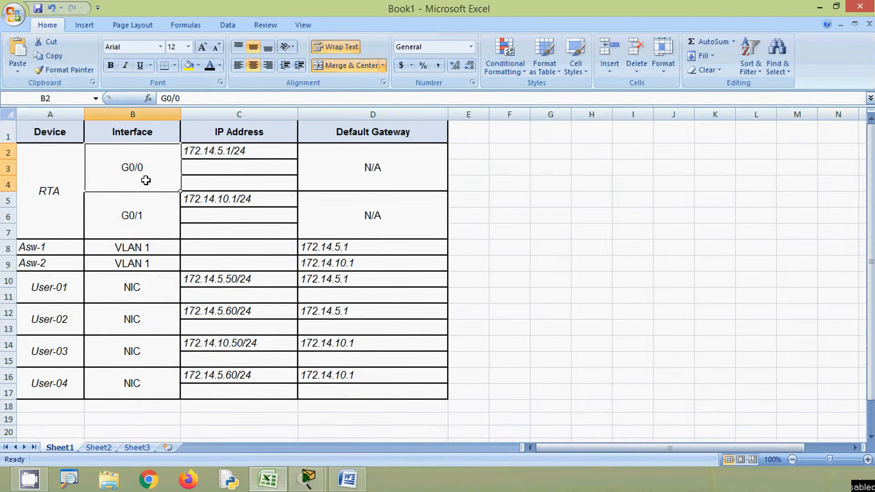
{"action": "left_click", "coordinate": [223, 171]}
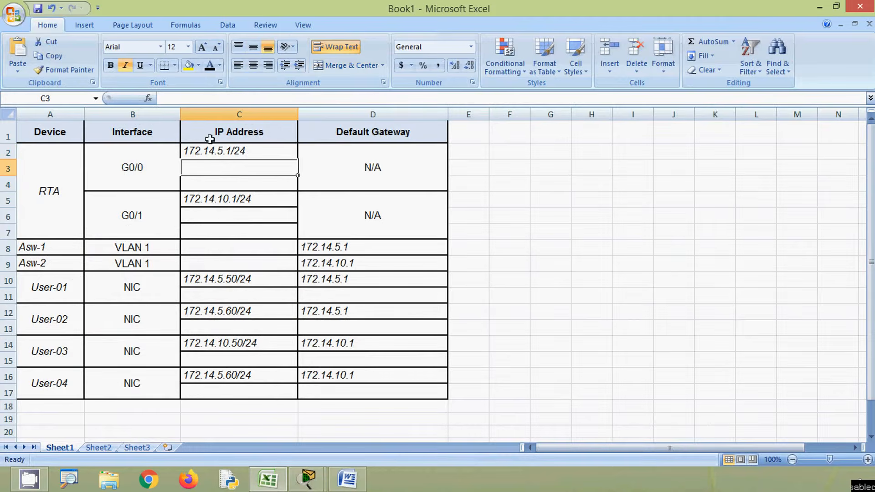
{"action": "left_click", "coordinate": [206, 99]}
{"action": "type", "text": "2001:DB8:CAFE:1::1/64"}
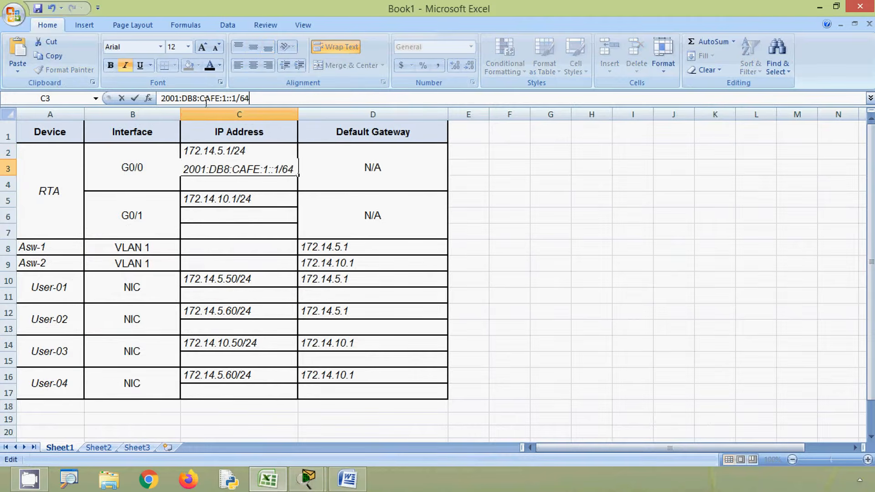
{"action": "left_click", "coordinate": [221, 184]}
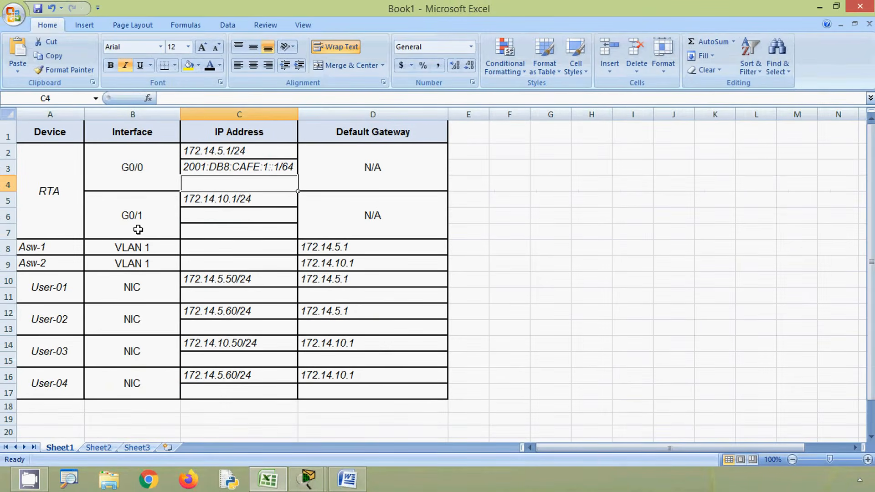
Step: Enter 2001:DB8:CAFE:2::1/64 as the IPv6 address of RTA's G0/1 interface in cell C6
{"action": "left_click", "coordinate": [206, 218]}
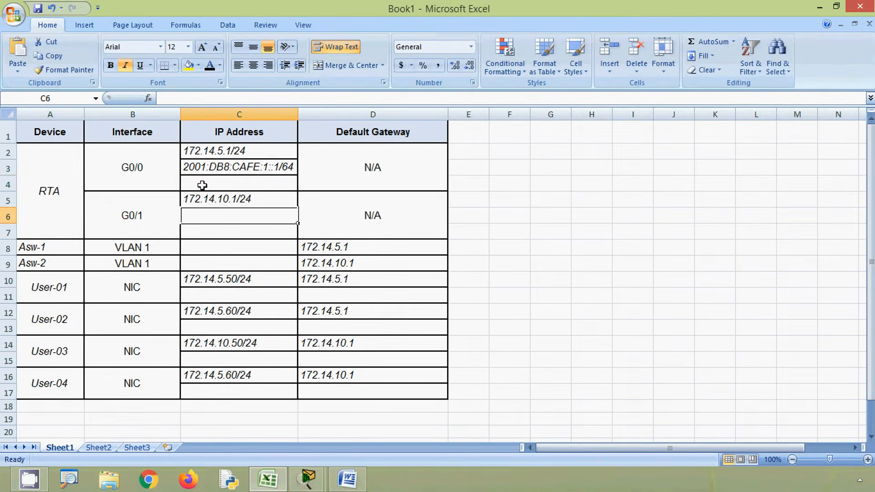
{"action": "left_click", "coordinate": [189, 99]}
{"action": "type", "text": "2001:DB8:CAFE:1::1/64"}
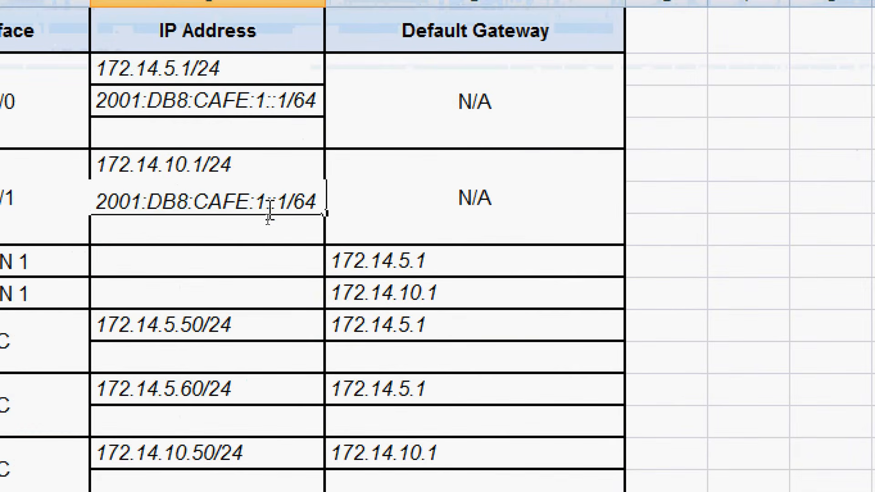
{"action": "left_click", "coordinate": [269, 217]}
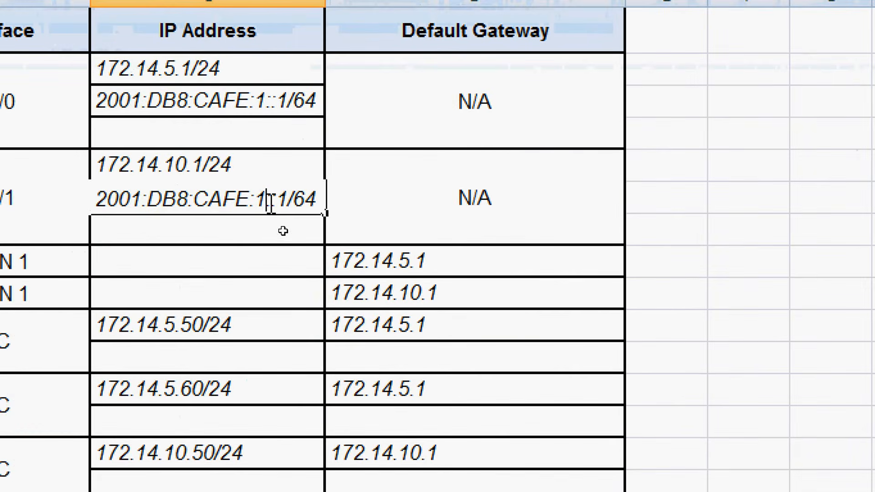
{"action": "key", "text": "BackSpace"}
{"action": "type", "text": "2"}
{"action": "key", "text": "Return"}
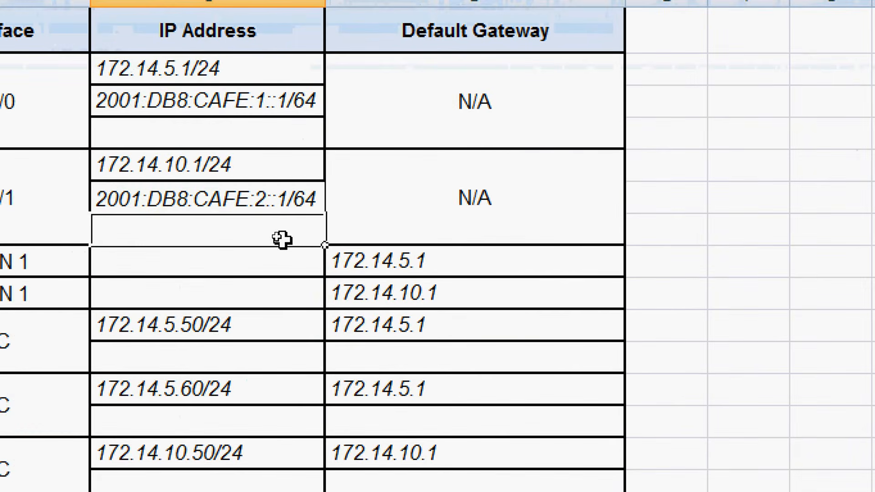
Step: Enter the link-local address FE80::1 for RTA's G0/0 and G0/1 interfaces in cells C4 and C7
{"action": "left_click", "coordinate": [221, 127]}
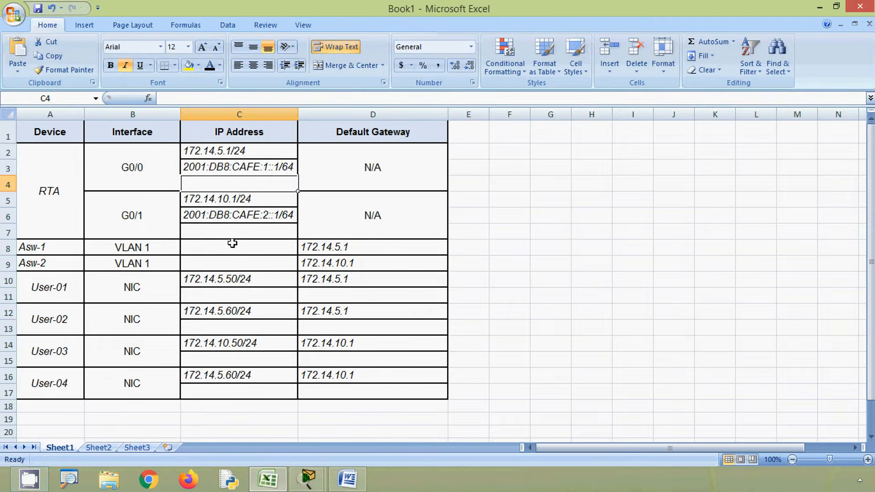
{"action": "type", "text": "FE80::1"}
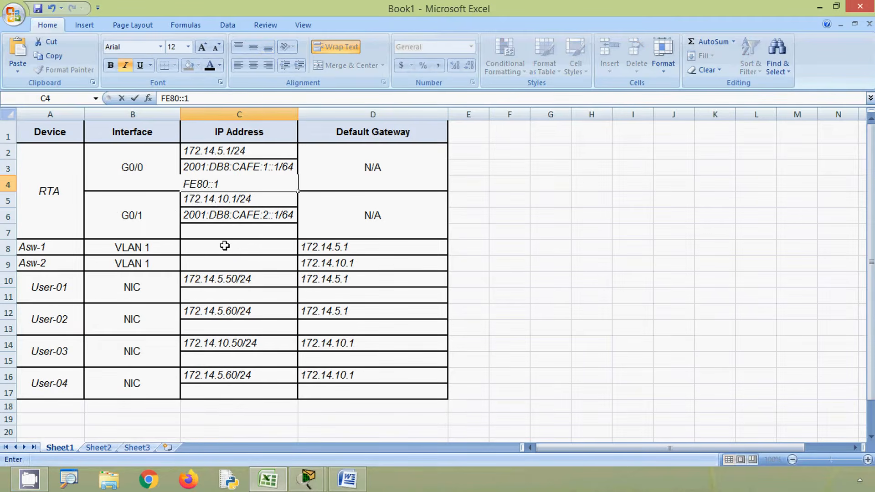
{"action": "left_click", "coordinate": [226, 235]}
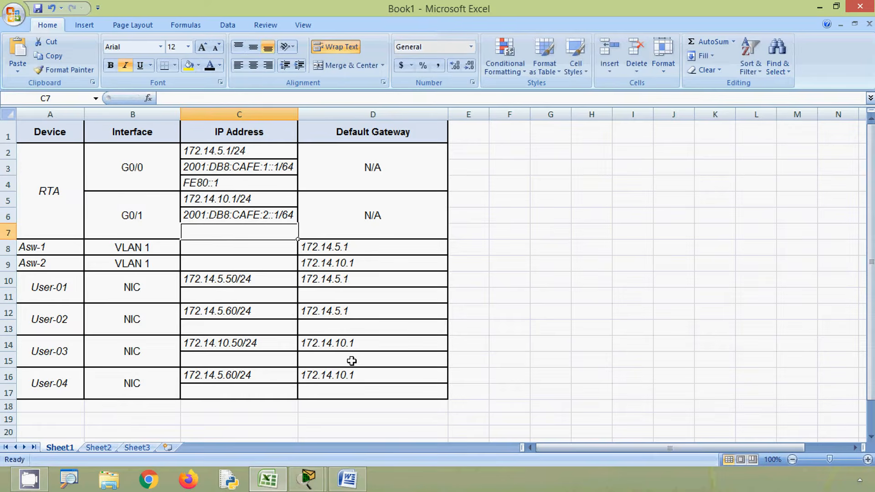
{"action": "type", "text": "FE80::1"}
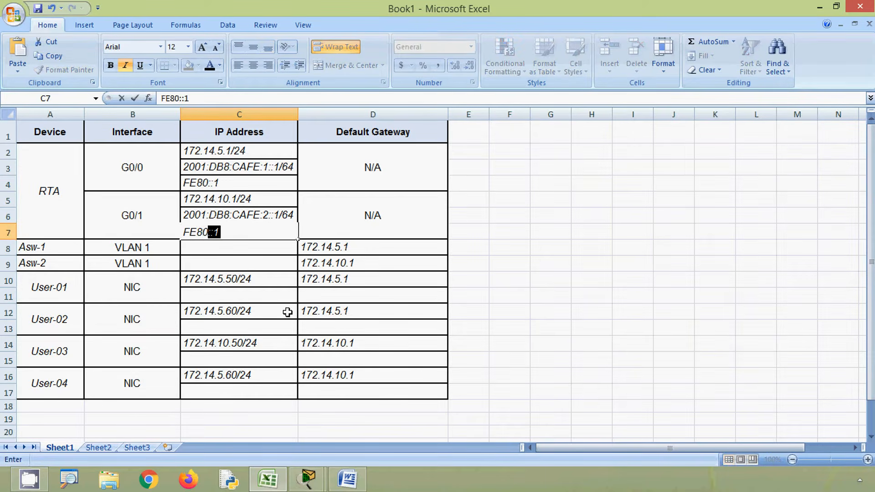
{"action": "left_click", "coordinate": [287, 312]}
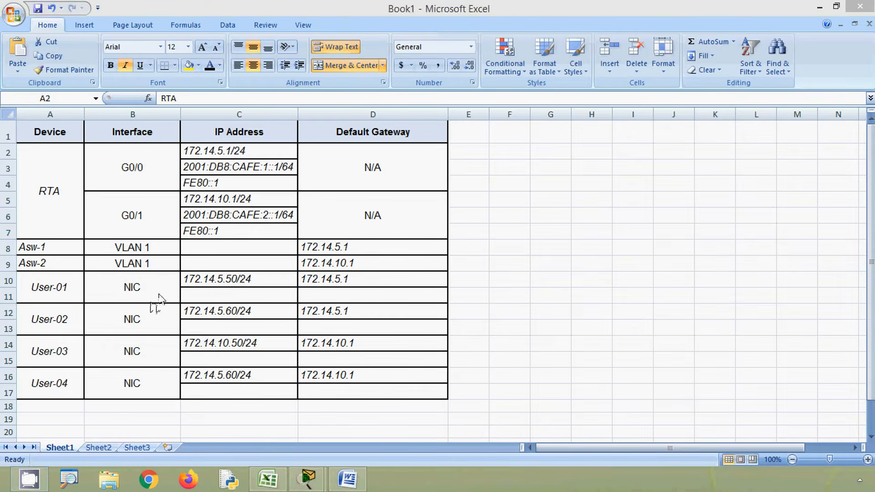
Step: Copy FE80::1 from C7 as the IPv6 default gateway of User-01 to User-04 in cells D11, D13, D15 and D17
{"action": "left_click", "coordinate": [210, 232]}
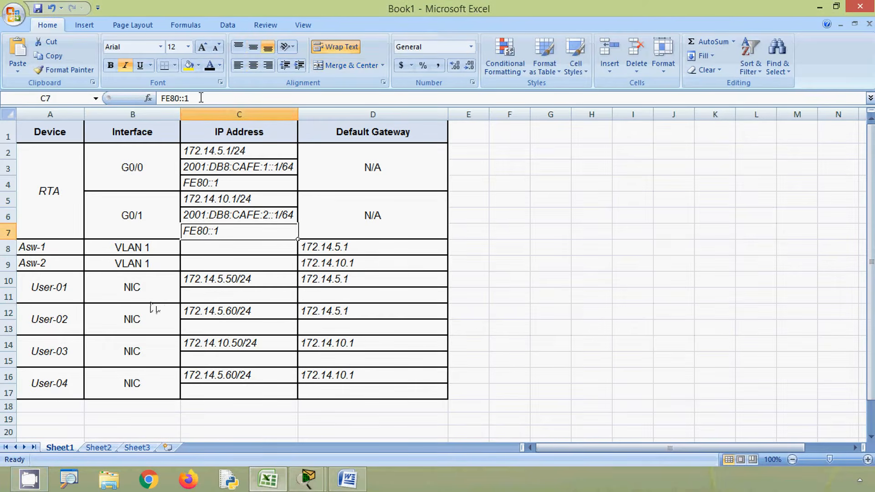
{"action": "double_click", "coordinate": [201, 98]}
{"action": "key", "text": "ctrl+c"}
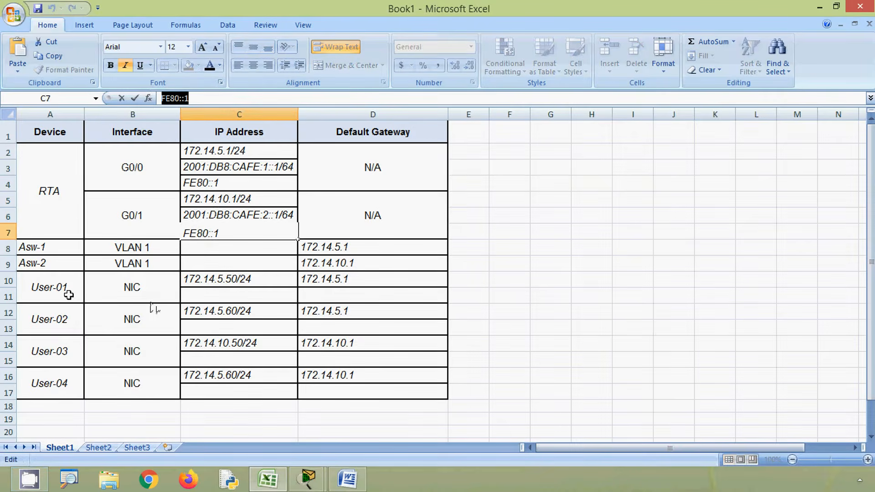
{"action": "left_click", "coordinate": [315, 296]}
{"action": "key", "text": "ctrl+v"}
{"action": "left_click", "coordinate": [320, 327]}
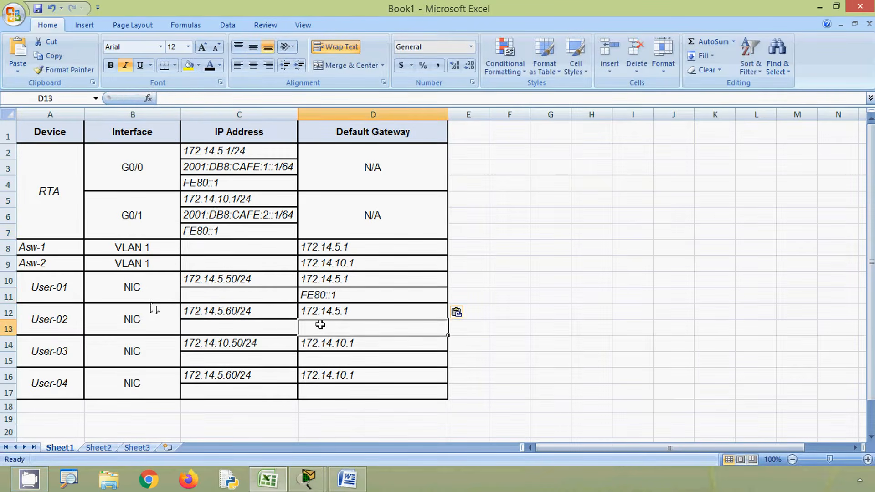
{"action": "key", "text": "ctrl+v"}
{"action": "left_click", "coordinate": [315, 363]}
{"action": "key", "text": "ctrl+v"}
{"action": "left_click", "coordinate": [318, 387]}
{"action": "key", "text": "ctrl+v"}
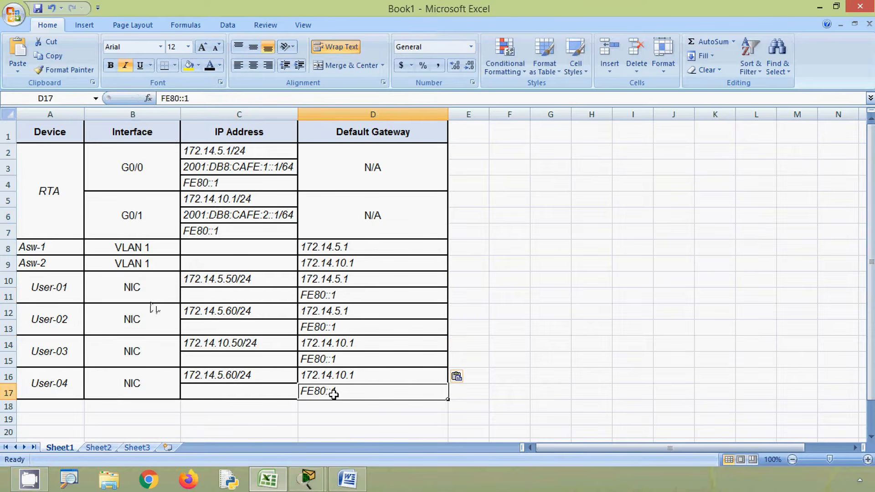
{"action": "left_click", "coordinate": [469, 361]}
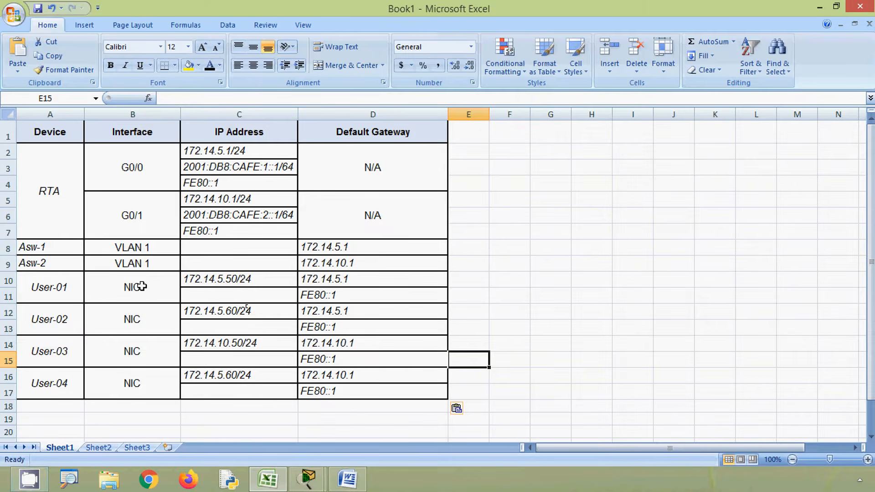
Step: Copy RTA's G0/0 IPv6 address into cell C11 and change it to 2001:DB8:CAFE:1::2/64 for User-01
{"action": "left_click", "coordinate": [230, 166]}
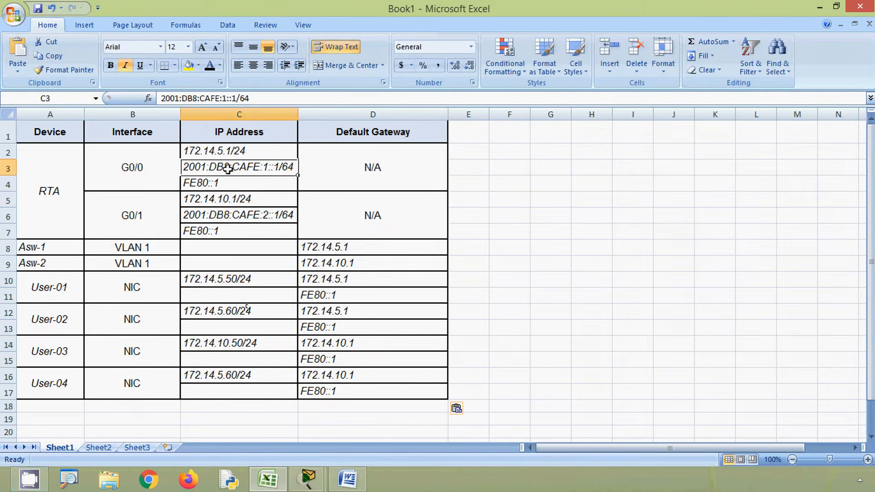
{"action": "key", "text": "ctrl+c"}
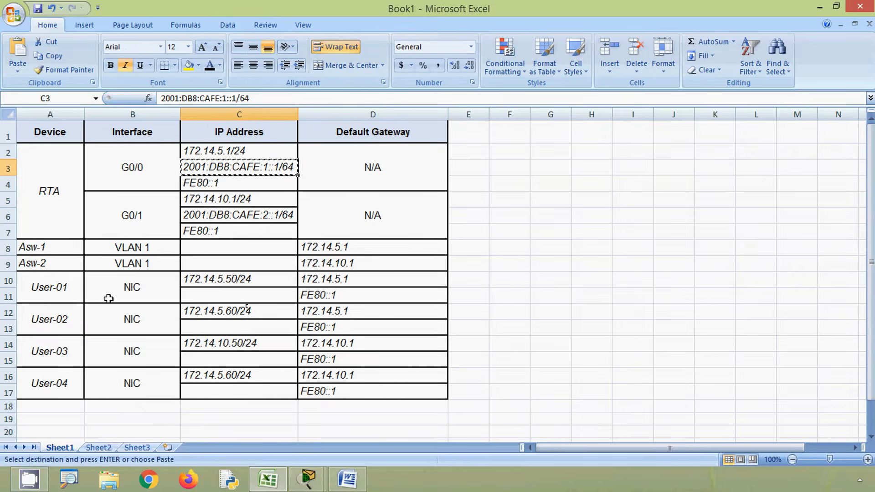
{"action": "left_click", "coordinate": [205, 297]}
{"action": "key", "text": "ctrl+v"}
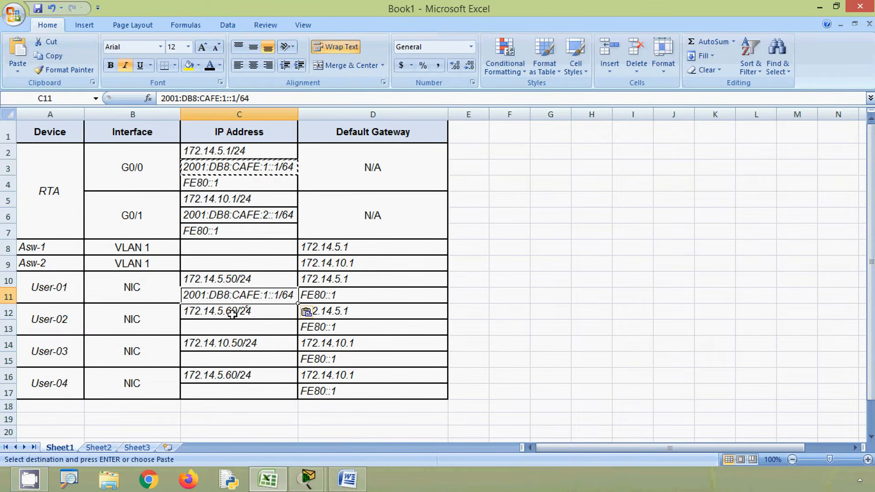
{"action": "double_click", "coordinate": [282, 295]}
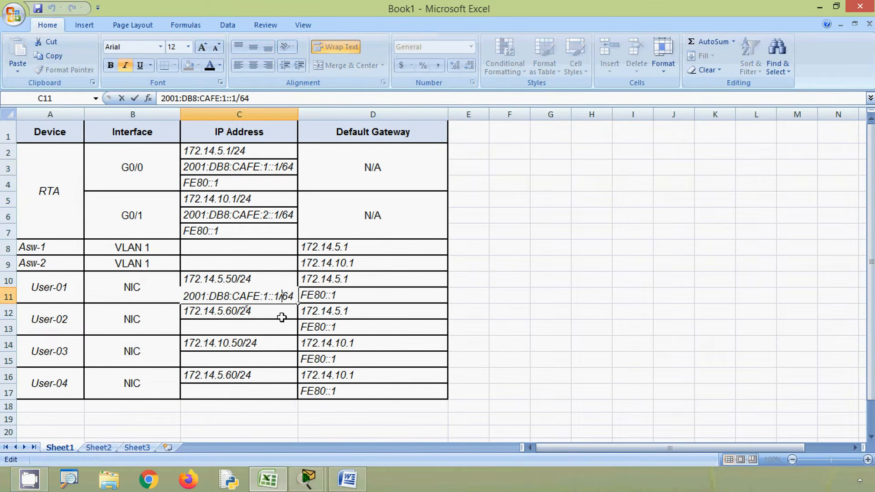
{"action": "key", "text": "BackSpace"}
{"action": "type", "text": "F"}
{"action": "key", "text": "alt"}
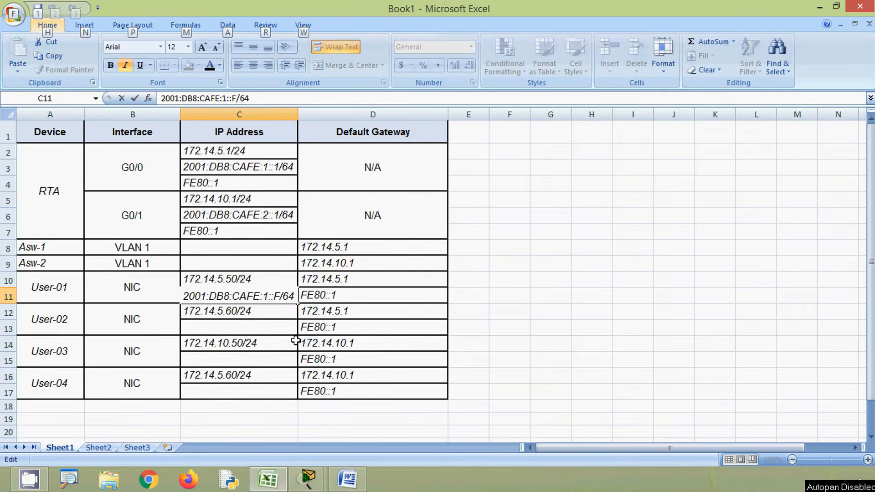
{"action": "key", "text": "alt"}
{"action": "key", "text": "BackSpace"}
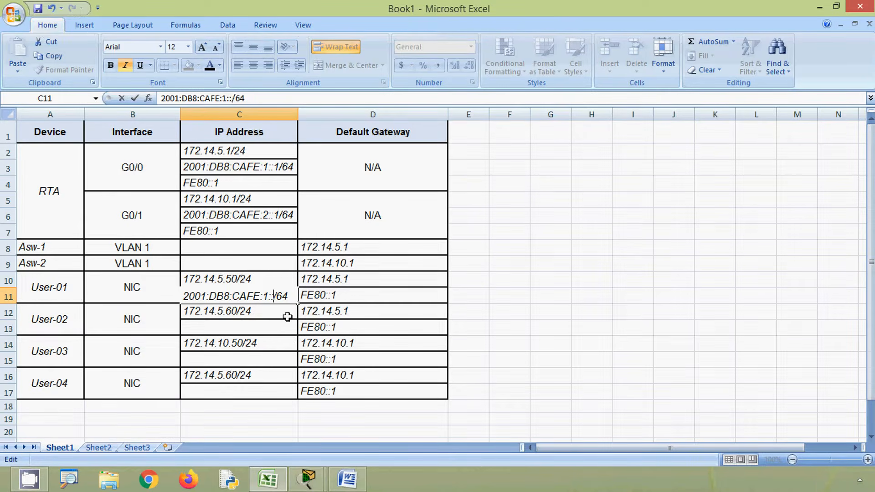
{"action": "type", "text": "2"}
{"action": "left_click", "coordinate": [279, 328]}
Step: Copy User-01's IPv6 address into cell C13 and change it to 2001:DB8:CAFE:1::3/64 for User-02
{"action": "left_click", "coordinate": [264, 297]}
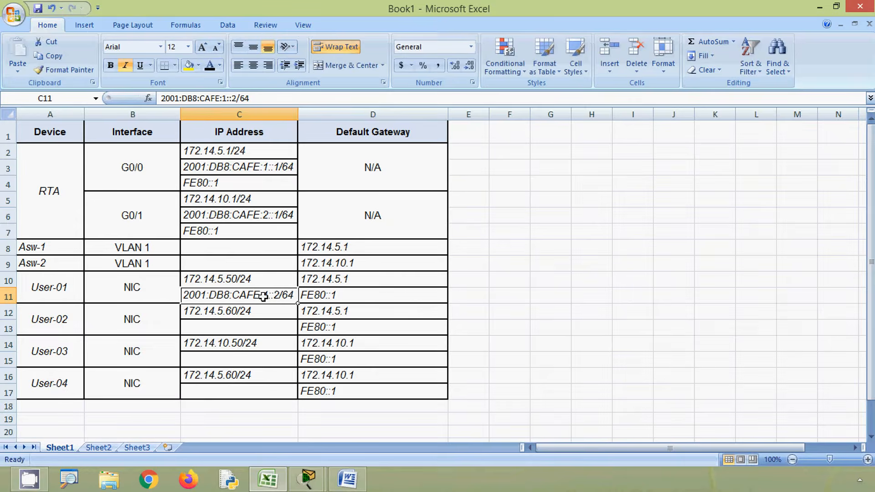
{"action": "key", "text": "ctrl+c"}
{"action": "left_click", "coordinate": [249, 328]}
{"action": "key", "text": "ctrl+v"}
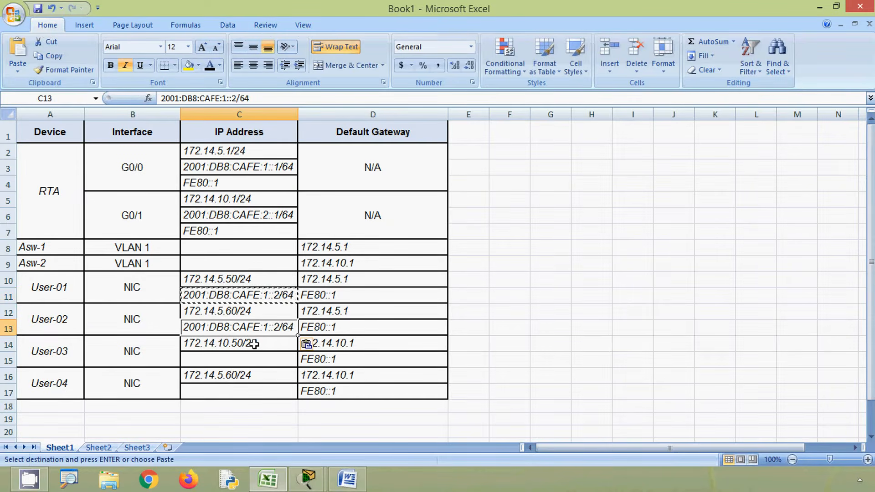
{"action": "double_click", "coordinate": [278, 327]}
{"action": "key", "text": "BackSpace"}
{"action": "type", "text": "3"}
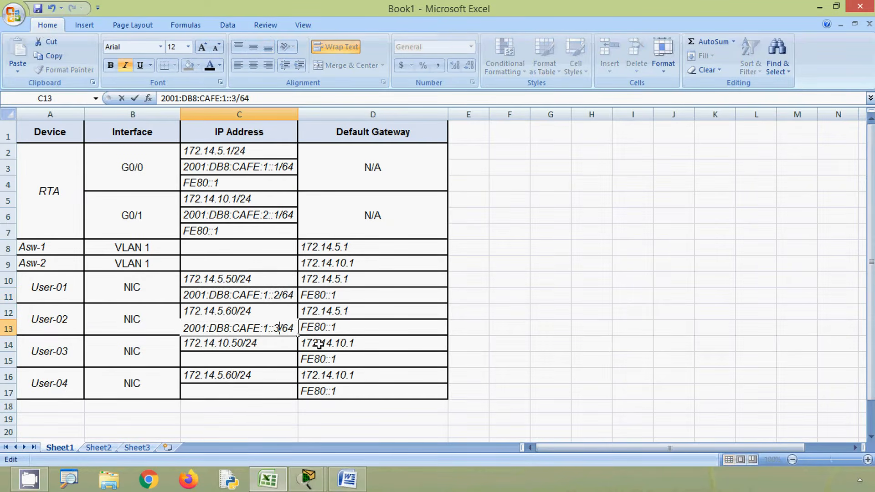
{"action": "left_click", "coordinate": [272, 360]}
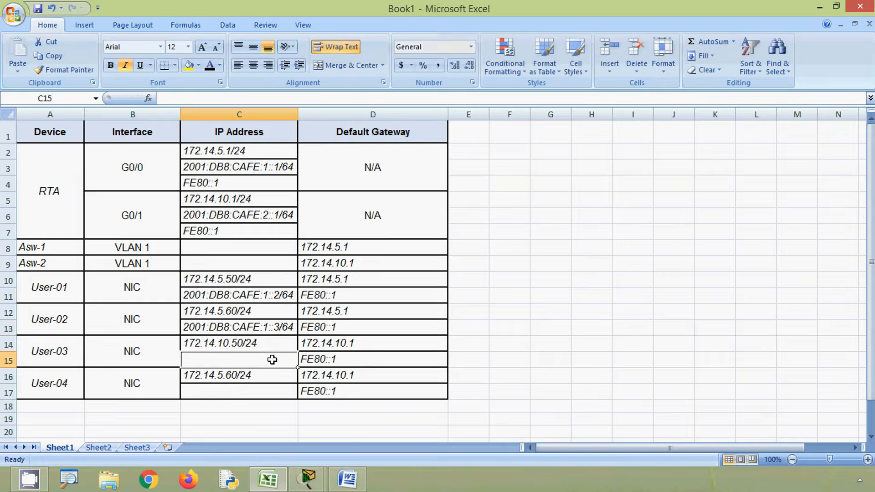
Step: Copy User-01's IPv6 address into cell C15 and change it to 2001:DB8:CAFE:2::2/64 for User-03
{"action": "left_click", "coordinate": [268, 297]}
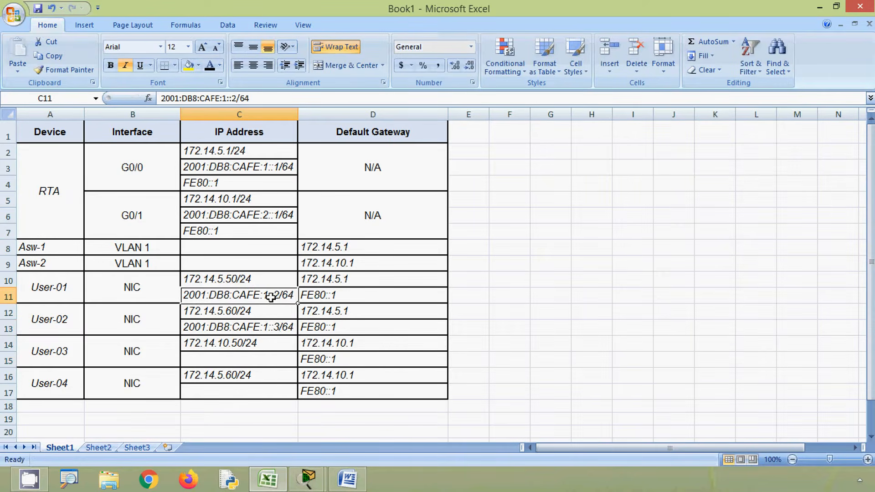
{"action": "key", "text": "ctrl+c"}
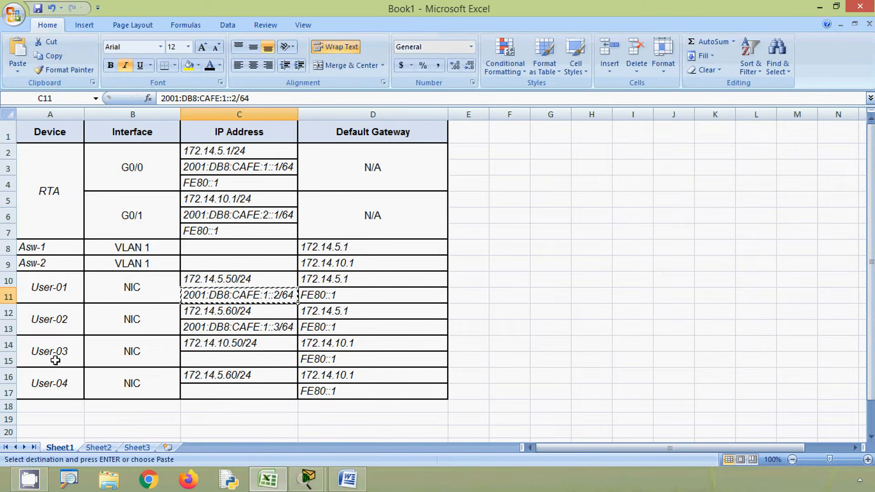
{"action": "left_click", "coordinate": [215, 360]}
{"action": "key", "text": "ctrl+v"}
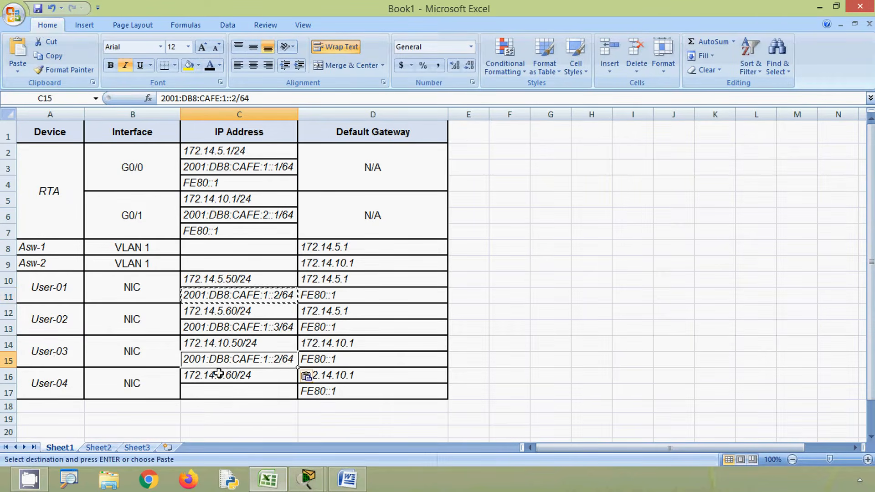
{"action": "double_click", "coordinate": [275, 359]}
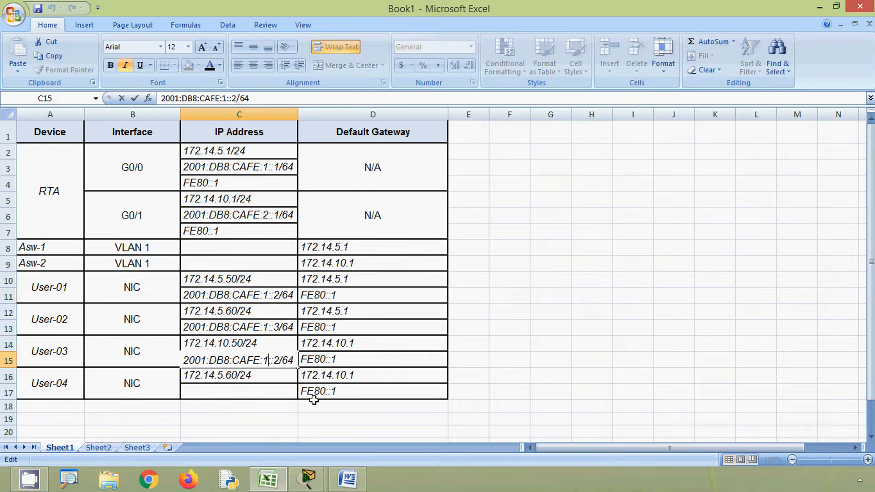
{"action": "key", "text": "BackSpace"}
{"action": "type", "text": "2"}
{"action": "key", "text": "Return"}
Step: Copy User-03's IPv6 address into cell C17 and change it to 2001:DB8:CAFE:2::3/64 for User-04
{"action": "left_click", "coordinate": [263, 360]}
{"action": "key", "text": "ctrl+c"}
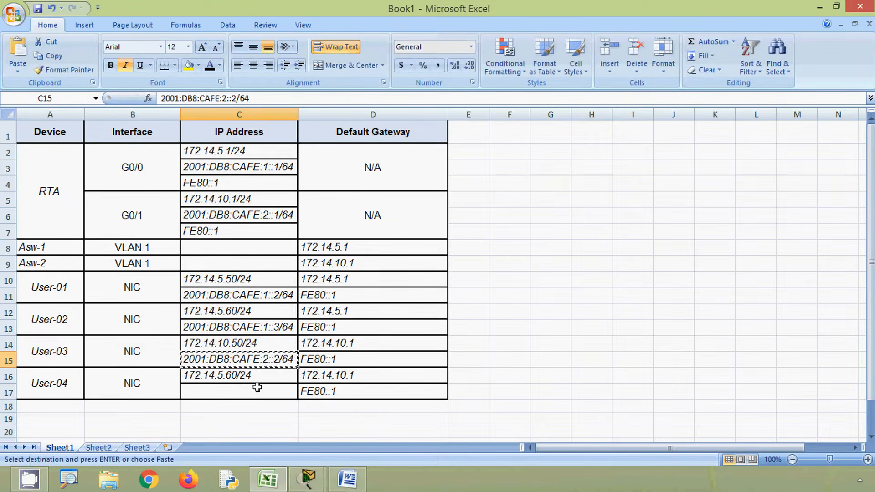
{"action": "left_click", "coordinate": [255, 391]}
{"action": "key", "text": "ctrl+v"}
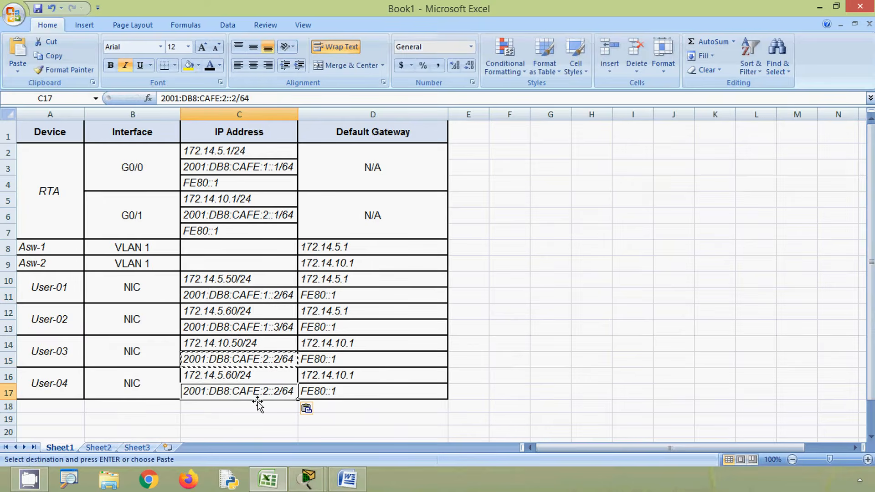
{"action": "double_click", "coordinate": [281, 392]}
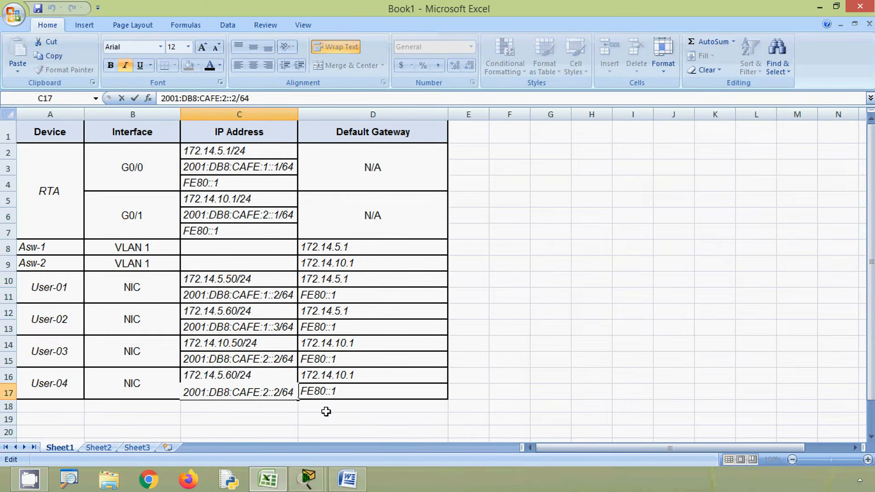
{"action": "key", "text": "BackSpace"}
{"action": "type", "text": "3"}
{"action": "left_click", "coordinate": [360, 392]}
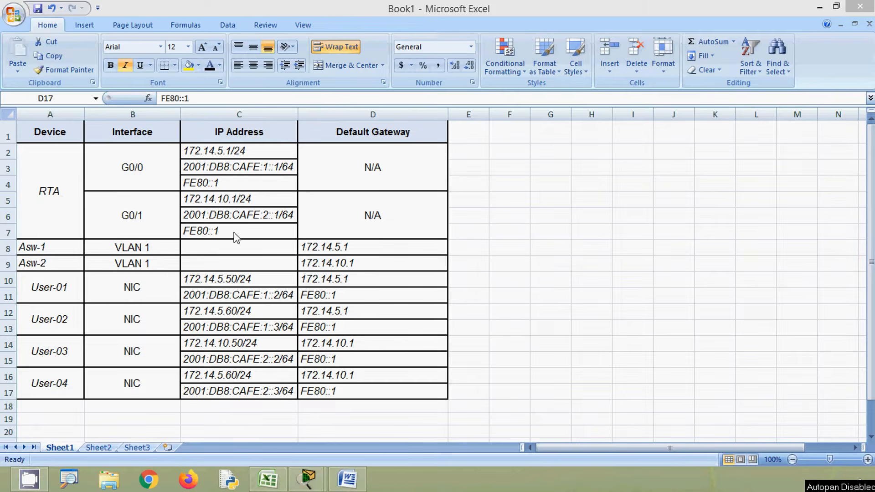
Step: Minimize the Excel workbook and return to the Packet Tracer network topology
{"action": "left_click", "coordinate": [248, 254]}
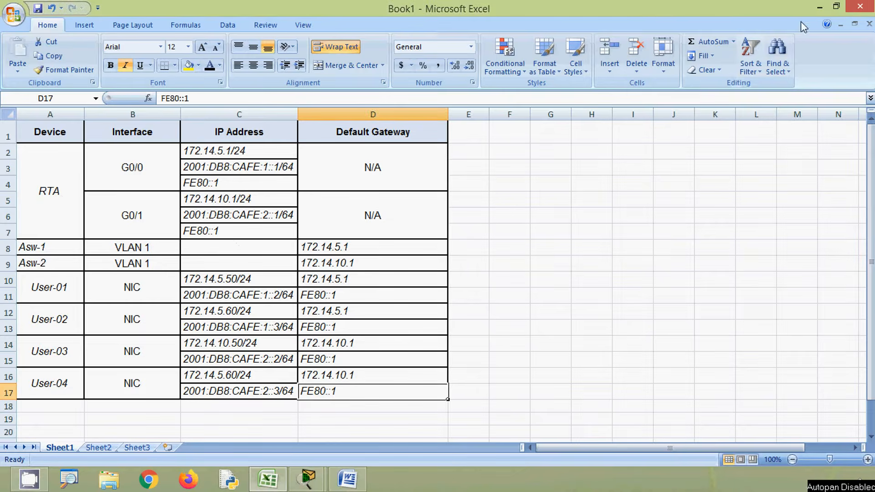
{"action": "left_click", "coordinate": [818, 8]}
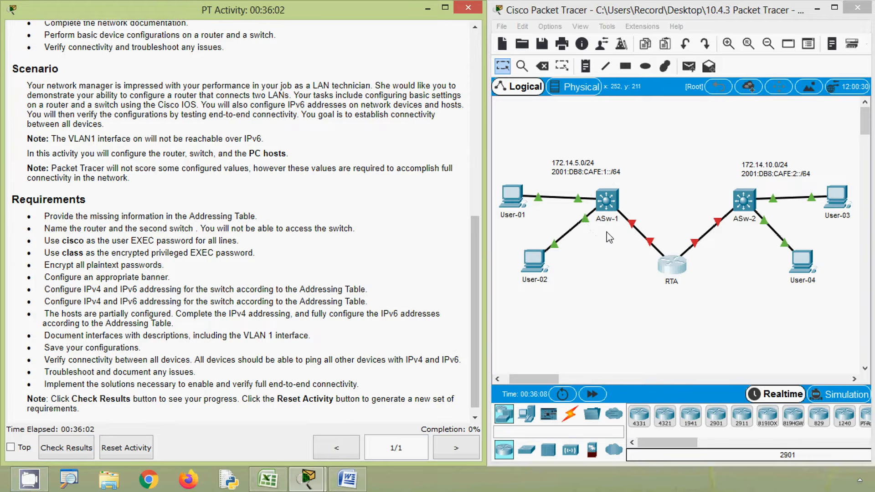
{"action": "left_click", "coordinate": [620, 292]}
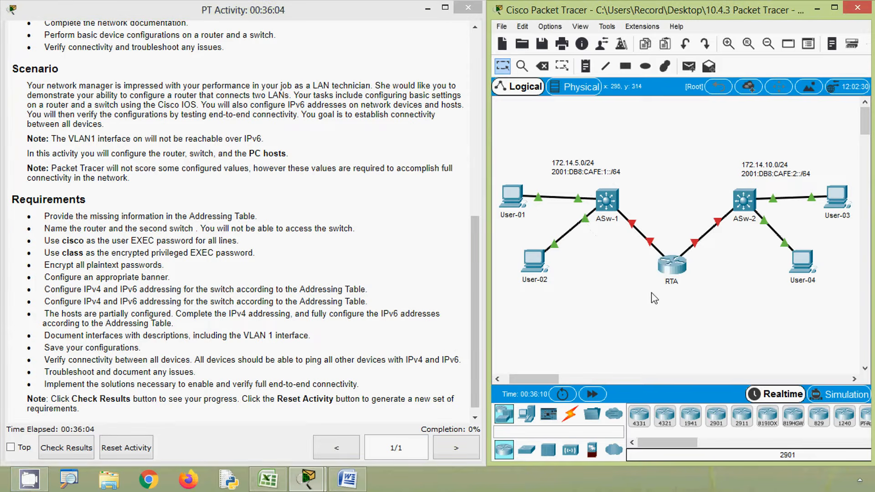
Step: Open the command line of router RTA and enter global configuration mode with configure terminal
{"action": "left_click", "coordinate": [678, 271]}
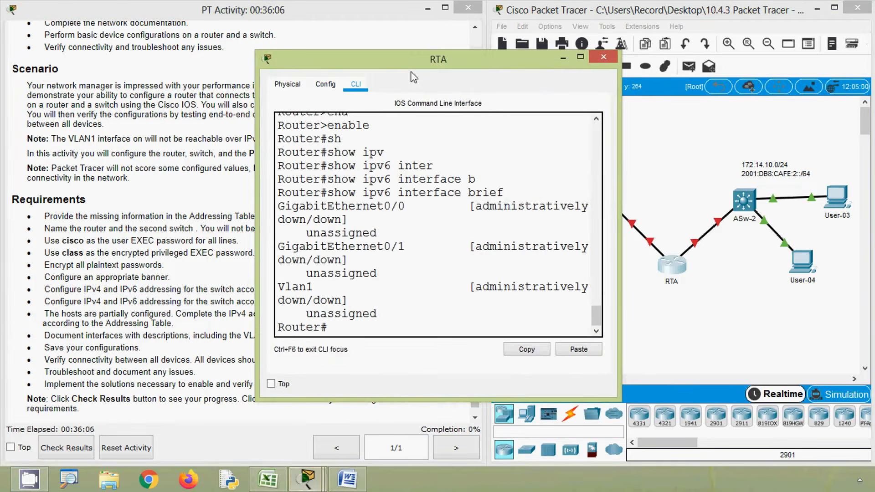
{"action": "left_click_drag", "start_coordinate": [413, 64], "coordinate": [567, 31]}
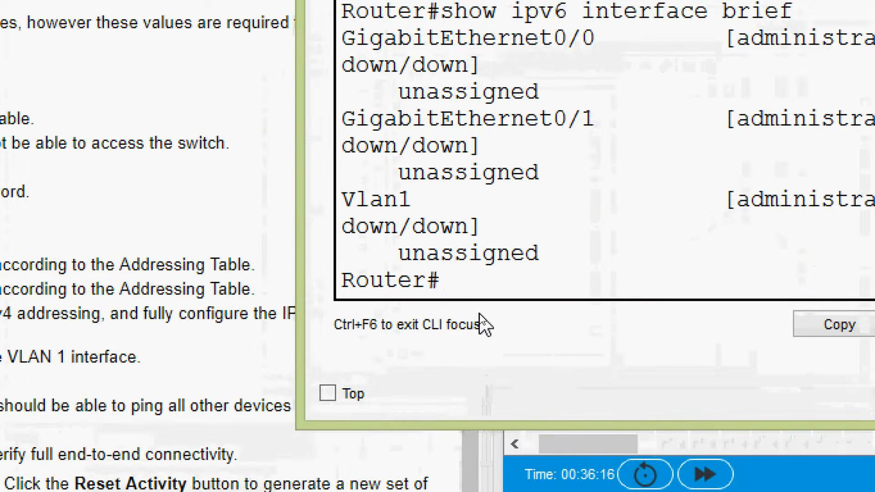
{"action": "type", "text": "CONFi"}
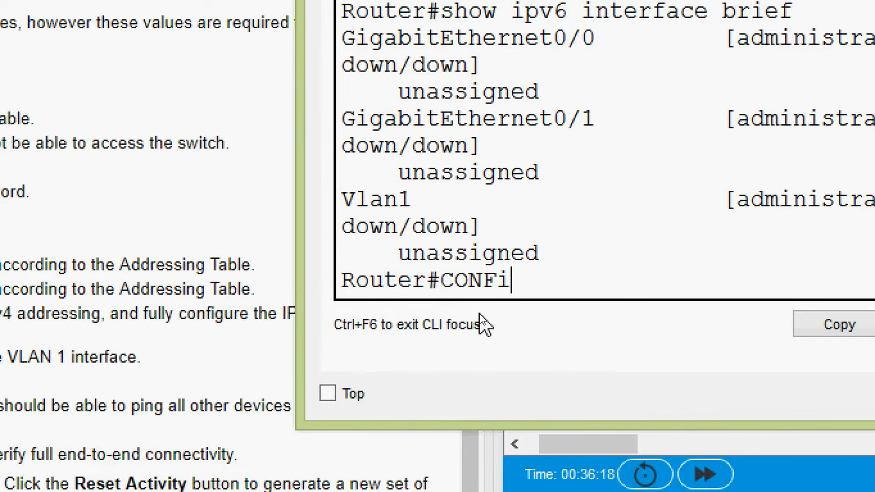
{"action": "type", "text": "gure terminal"}
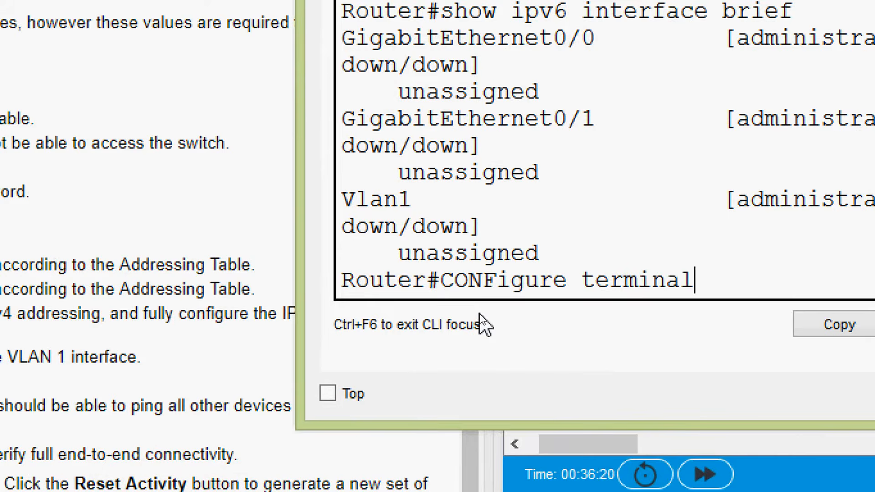
{"action": "key", "text": "Return"}
Step: Set the router's hostname to RTA and close its device window
{"action": "type", "text": "hostnam"}
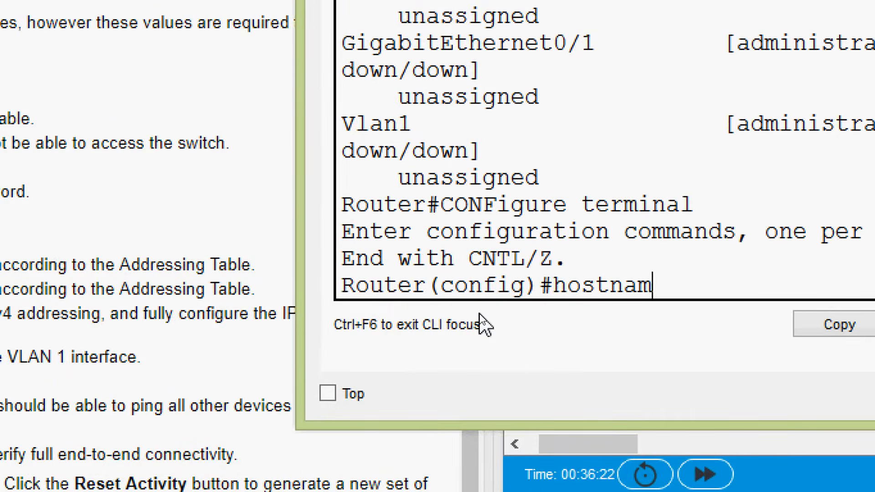
{"action": "type", "text": "e RTA"}
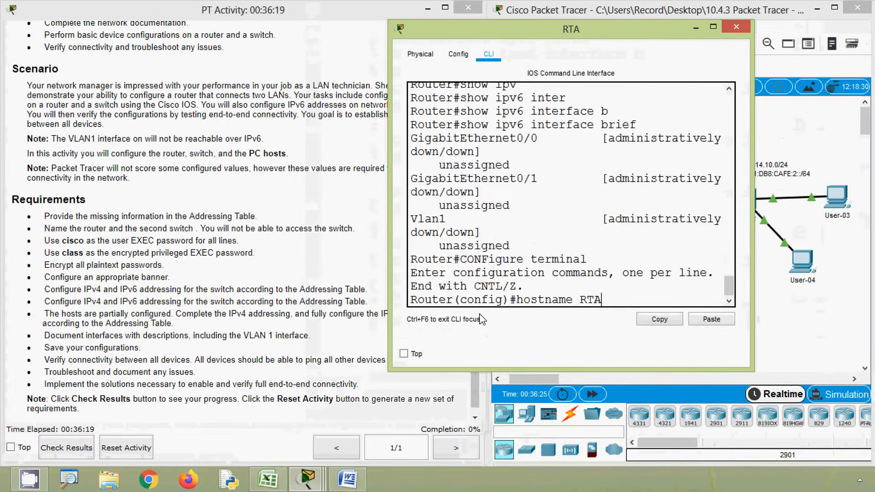
{"action": "key", "text": "Return"}
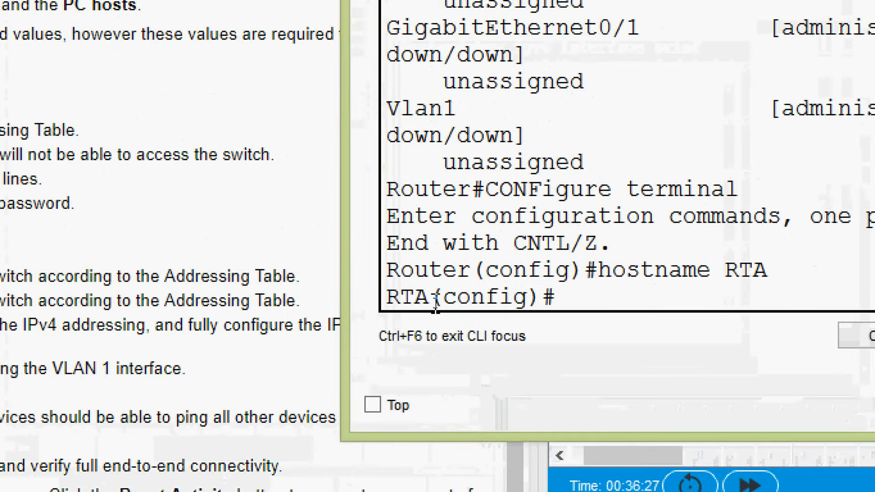
{"action": "left_click_drag", "start_coordinate": [435, 299], "coordinate": [400, 301]}
{"action": "left_click", "coordinate": [768, 21]}
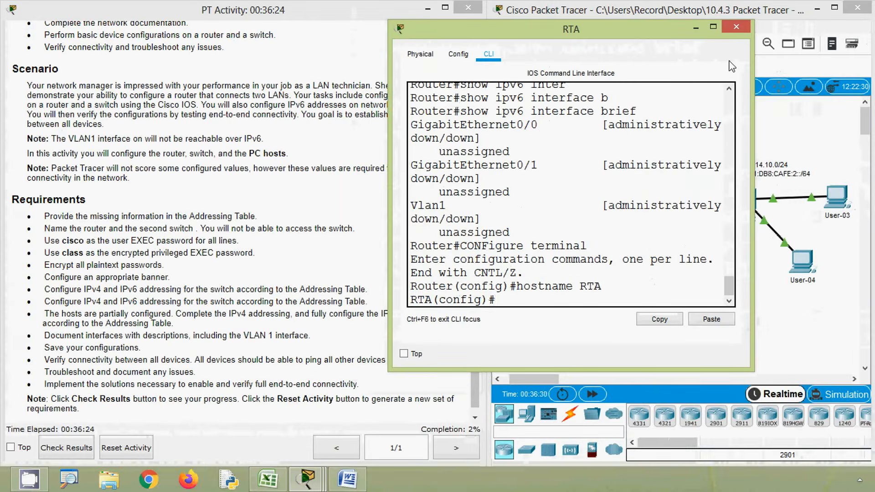
{"action": "left_click", "coordinate": [736, 27]}
Step: Open the command line of switch ASw-2 and enter privileged EXEC mode with enable
{"action": "left_click", "coordinate": [753, 215]}
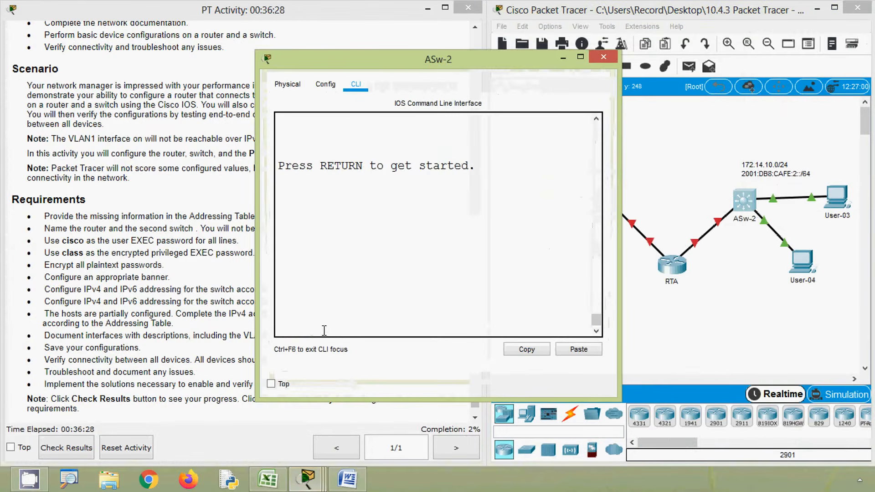
{"action": "key", "text": "Return"}
{"action": "type", "text": "ena"}
{"action": "key", "text": "Tab"}
{"action": "key", "text": "Return"}
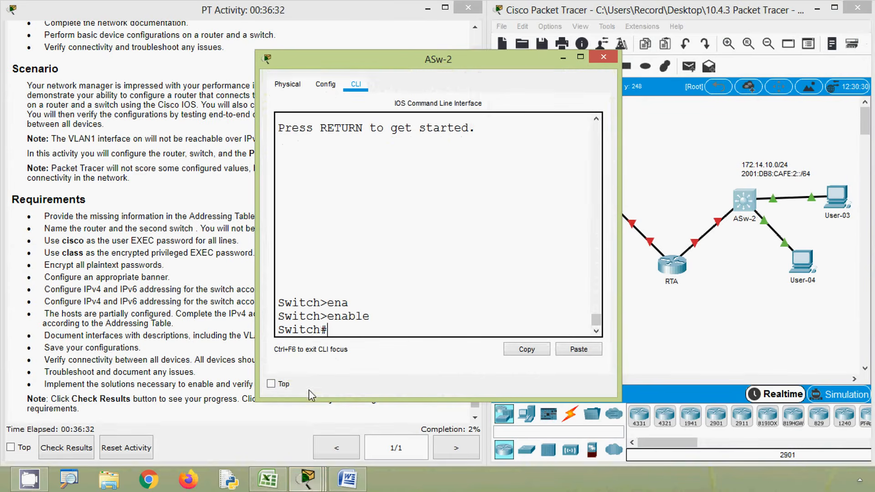
Step: Enter global configuration mode on switch ASw-2 with configure terminal
{"action": "left_click_drag", "start_coordinate": [310, 394], "coordinate": [311, 385]}
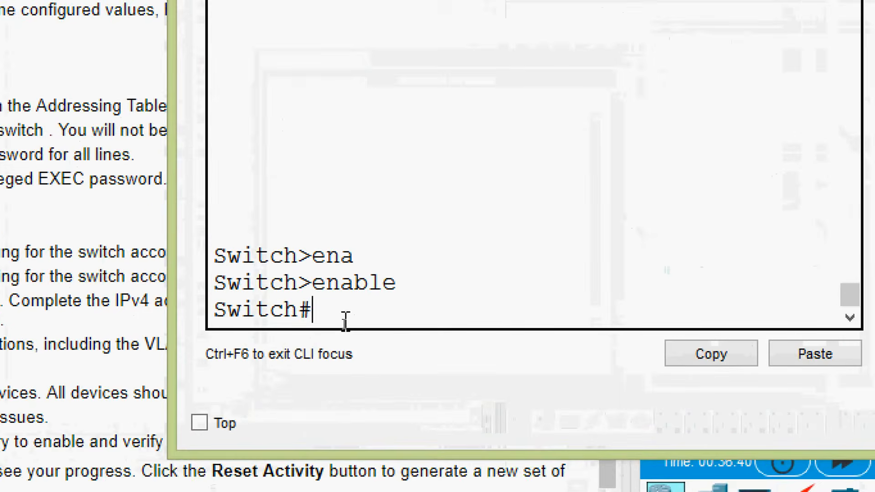
{"action": "type", "text": "confi"}
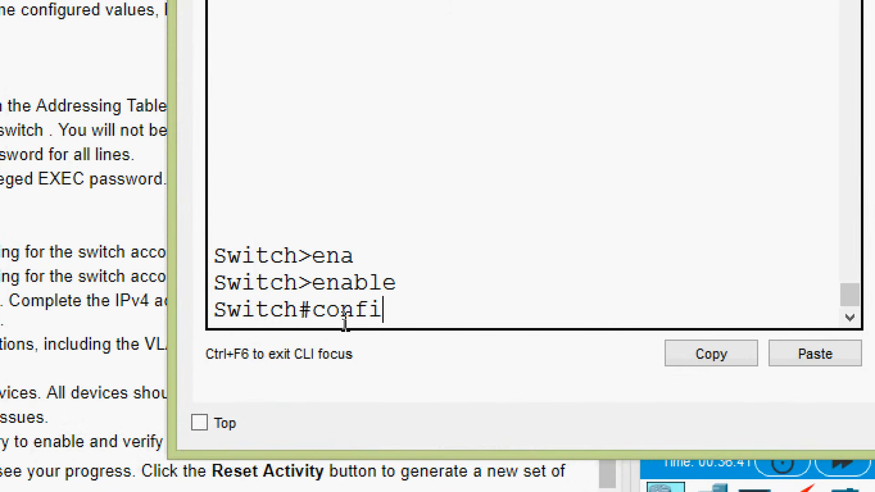
{"action": "type", "text": "gure"}
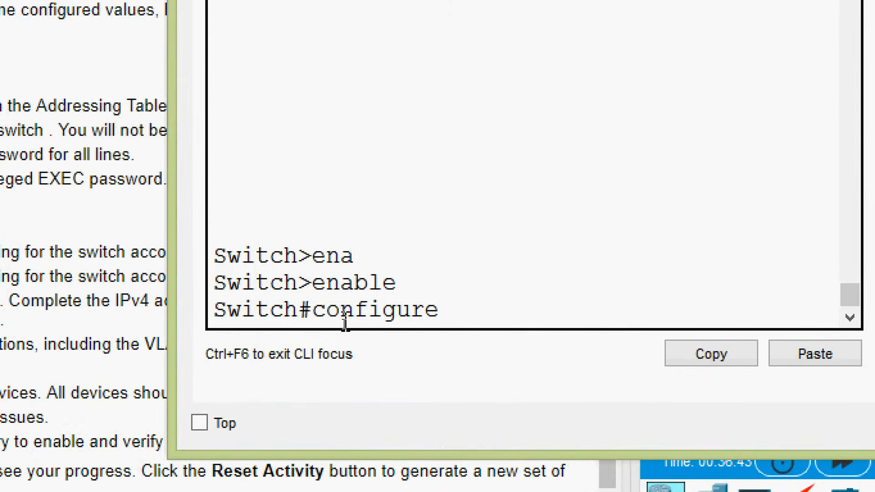
{"action": "type", "text": " temr"}
{"action": "type", "text": "i"}
{"action": "key", "text": "BackSpace"}
{"action": "key", "text": "BackSpace"}
{"action": "key", "text": "Tab"}
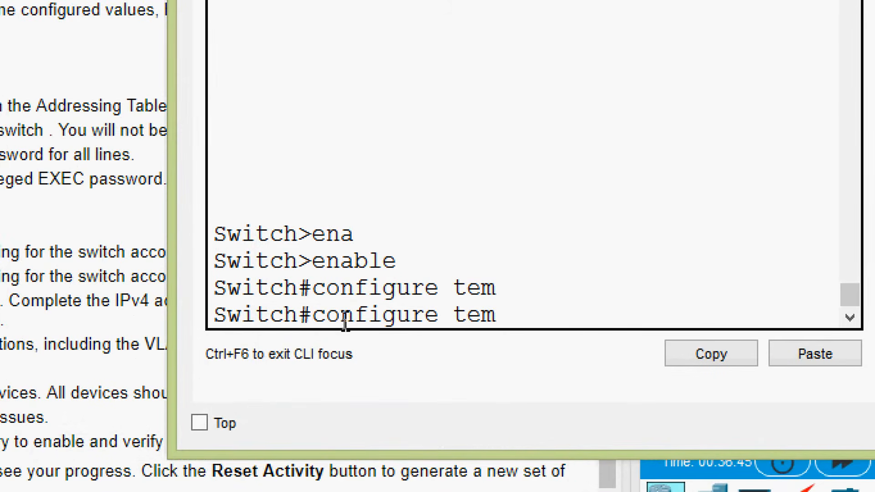
{"action": "key", "text": "BackSpace"}
{"action": "key", "text": "Tab"}
{"action": "key", "text": "Return"}
{"action": "key", "text": "Return"}
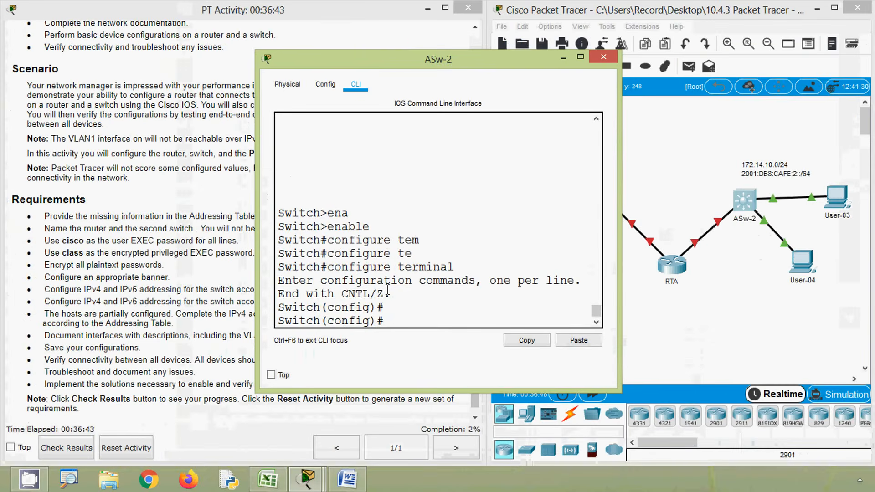
Step: Set the second switch's hostname to ASw-2 and close its device window
{"action": "type", "text": "hostname AS"}
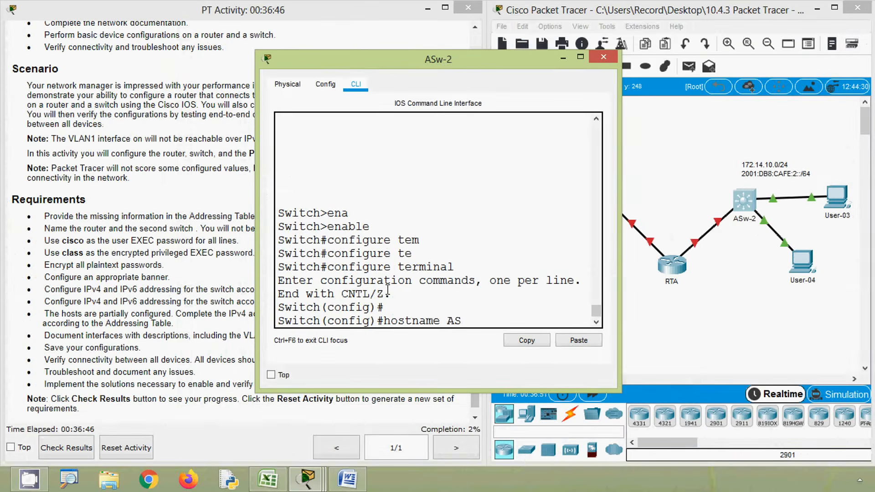
{"action": "type", "text": "w-2"}
{"action": "key", "text": "Return"}
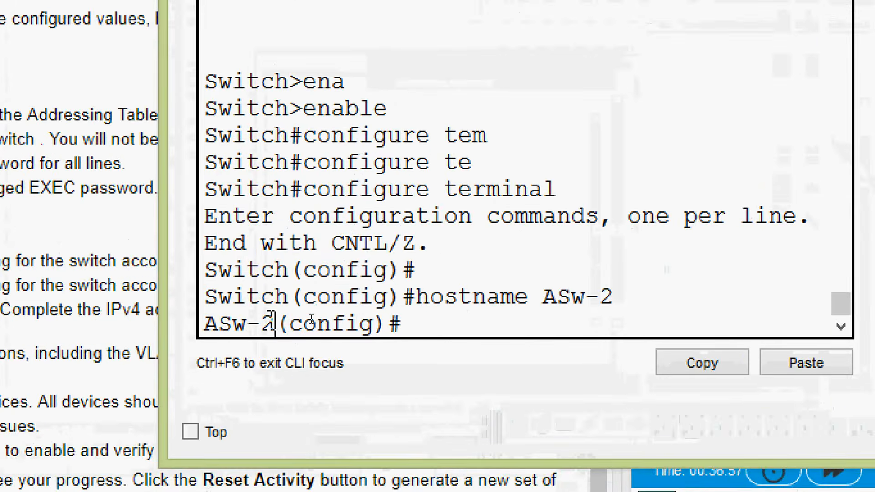
{"action": "left_click_drag", "start_coordinate": [311, 320], "coordinate": [271, 324]}
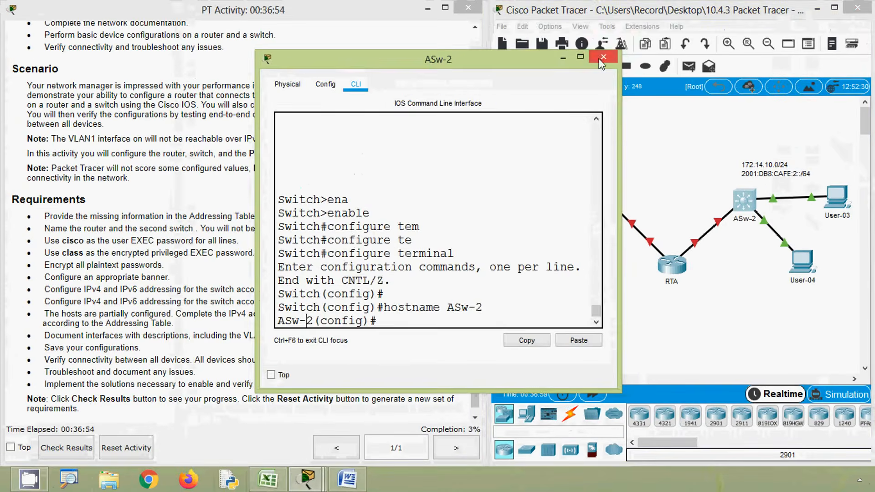
{"action": "left_click", "coordinate": [611, 107]}
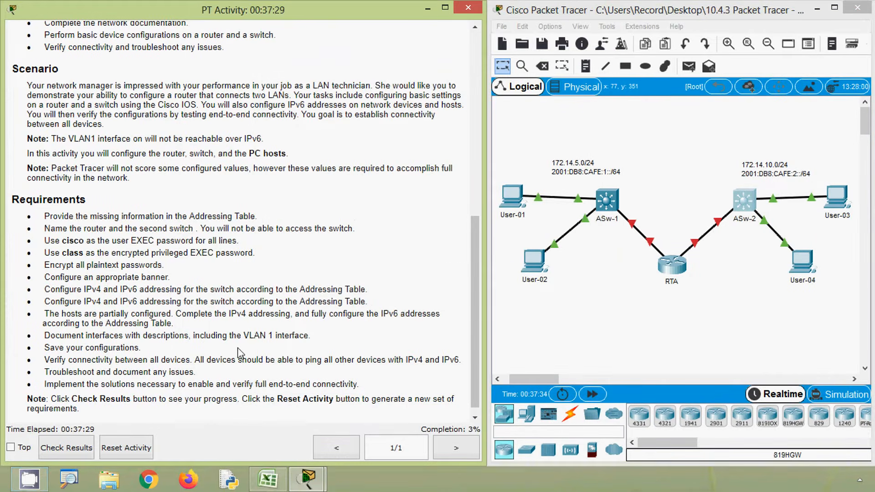
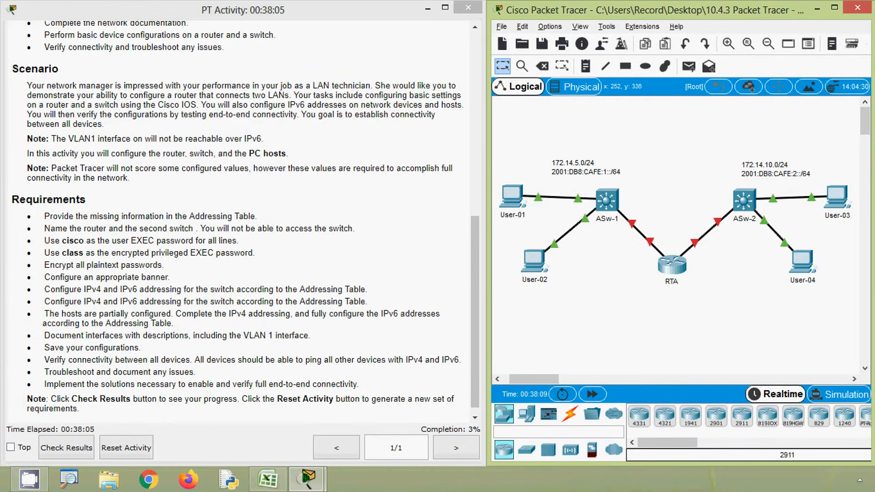
Step: Open the command line of router RTA and enter configuration mode for line console 0
{"action": "key", "text": "alt"}
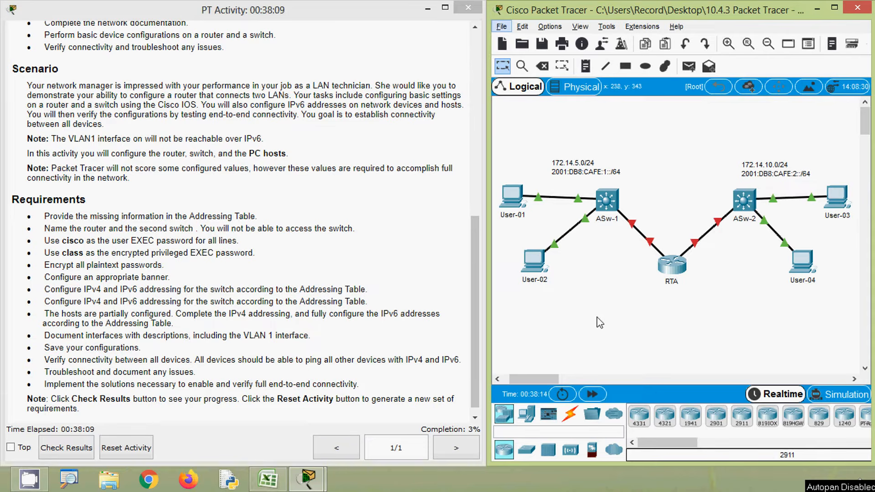
{"action": "left_click", "coordinate": [670, 283]}
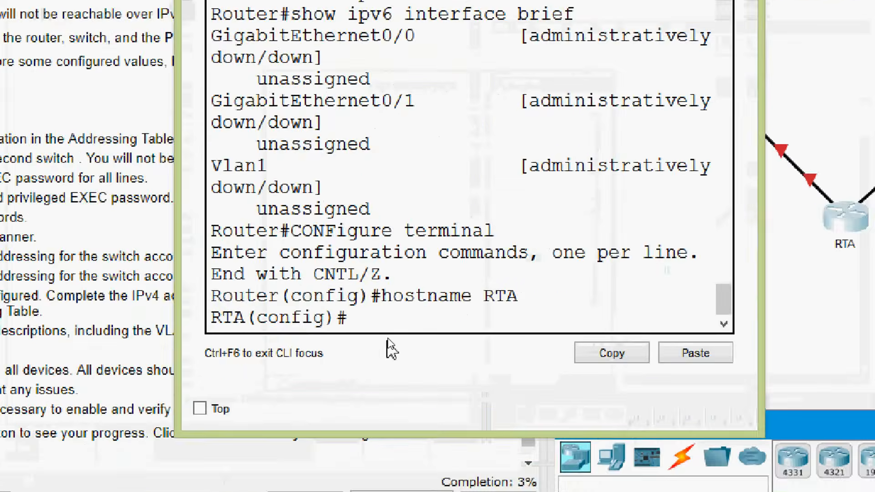
{"action": "type", "text": "line"}
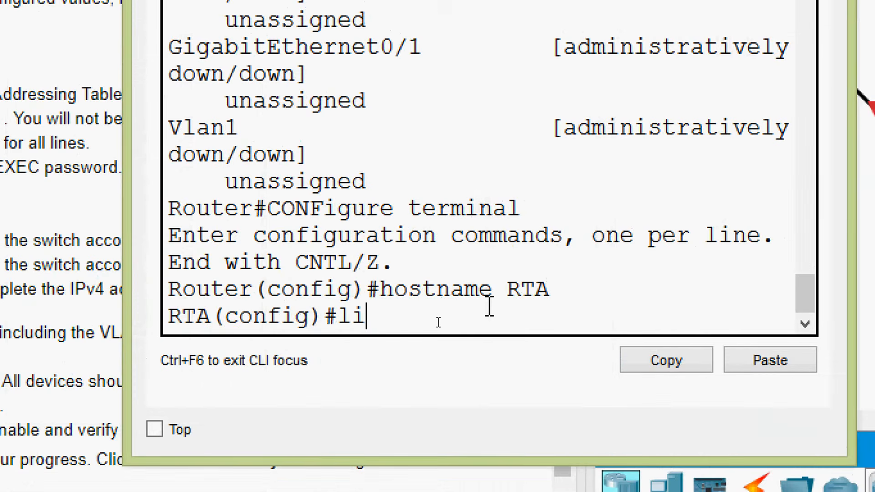
{"action": "key", "text": "Tab"}
{"action": "type", "text": "con"}
{"action": "key", "text": "Tab"}
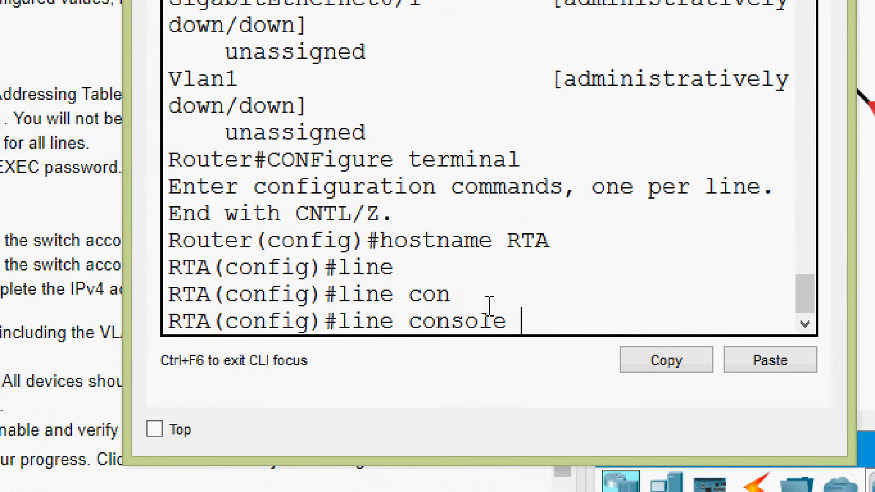
{"action": "type", "text": "0"}
{"action": "key", "text": "Return"}
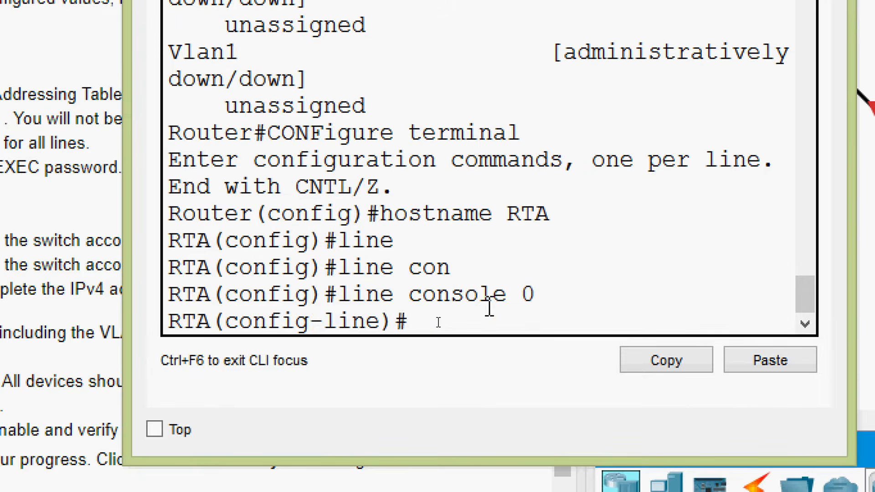
Step: Set the console line password on router RTA with login enabled, and exit to global configuration mode
{"action": "type", "text": "pas"}
{"action": "key", "text": "Tab"}
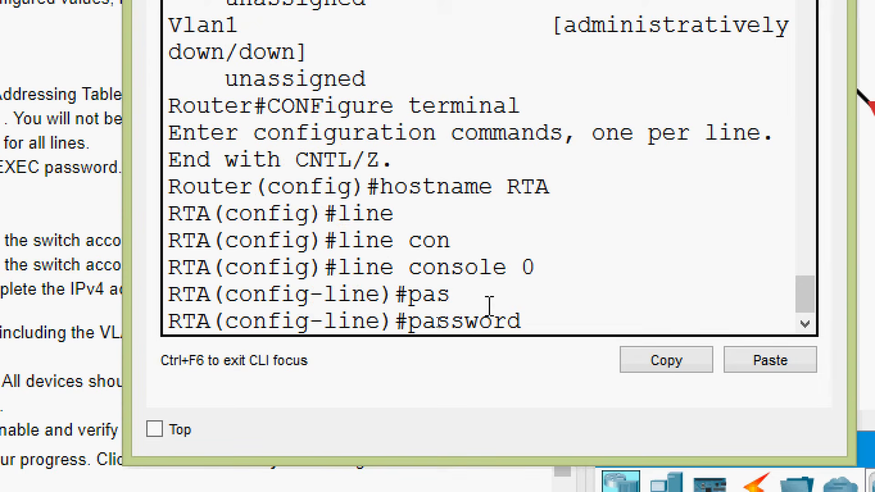
{"action": "type", "text": "cisco"}
{"action": "key", "text": "Return"}
{"action": "type", "text": "login"}
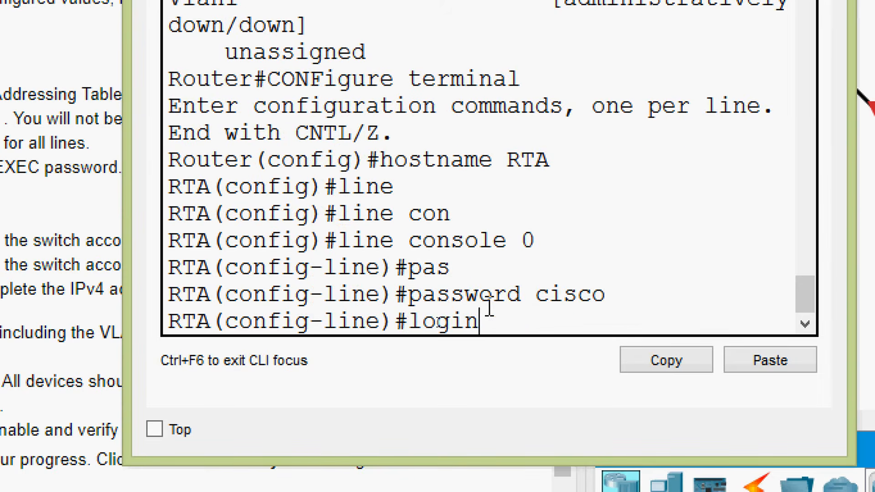
{"action": "key", "text": "Return"}
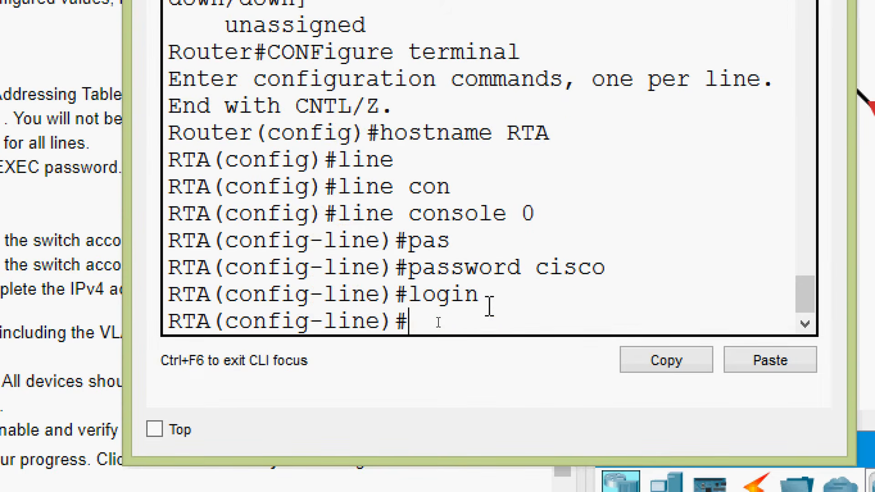
{"action": "type", "text": "exit"}
{"action": "key", "text": "Return"}
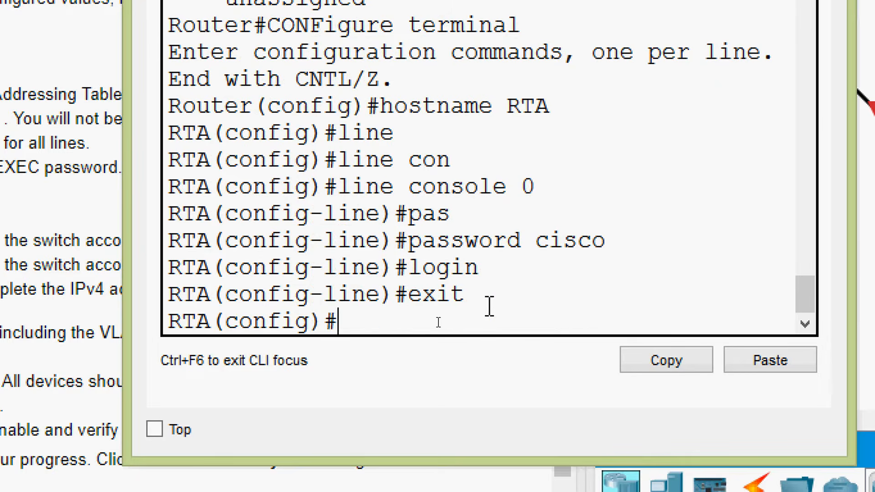
Step: Check the available VTY line numbers on router RTA and enter configuration mode for line vty 0 15
{"action": "type", "text": "line"}
{"action": "key", "text": "Tab"}
{"action": "type", "text": "vt"}
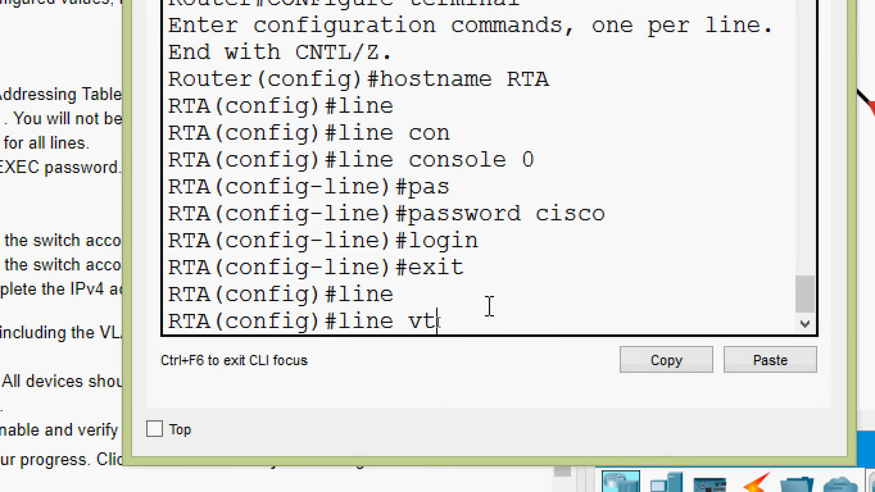
{"action": "key", "text": "Tab"}
{"action": "type", "text": "?"}
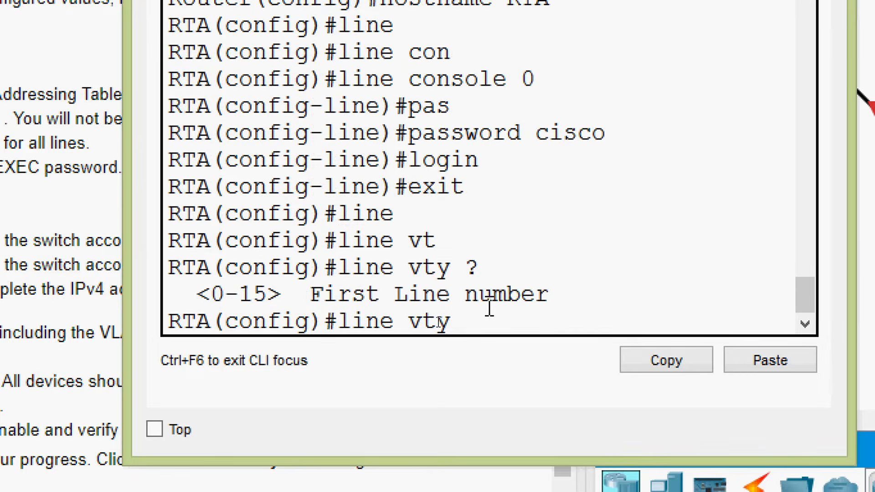
{"action": "type", "text": "0 15"}
{"action": "key", "text": "Return"}
Step: Set the VTY line password on router RTA with login enabled, and close its device window
{"action": "type", "text": "pas"}
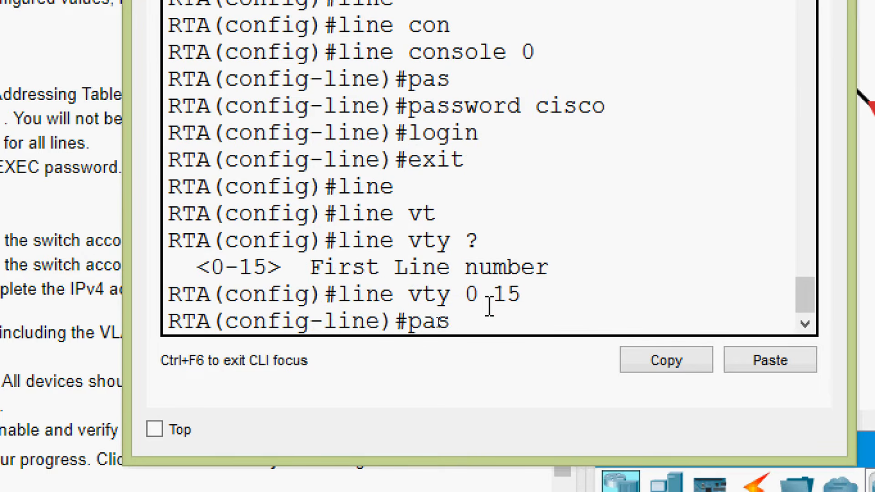
{"action": "key", "text": "Tab"}
{"action": "type", "text": "cisco"}
{"action": "key", "text": "Return"}
{"action": "type", "text": "lo"}
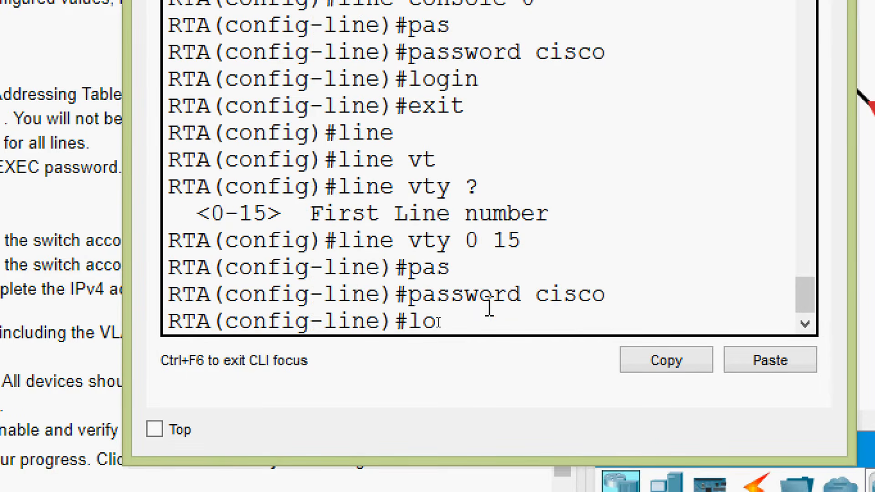
{"action": "type", "text": "gin"}
{"action": "key", "text": "Return"}
{"action": "key", "text": "Up"}
{"action": "key", "text": "Return"}
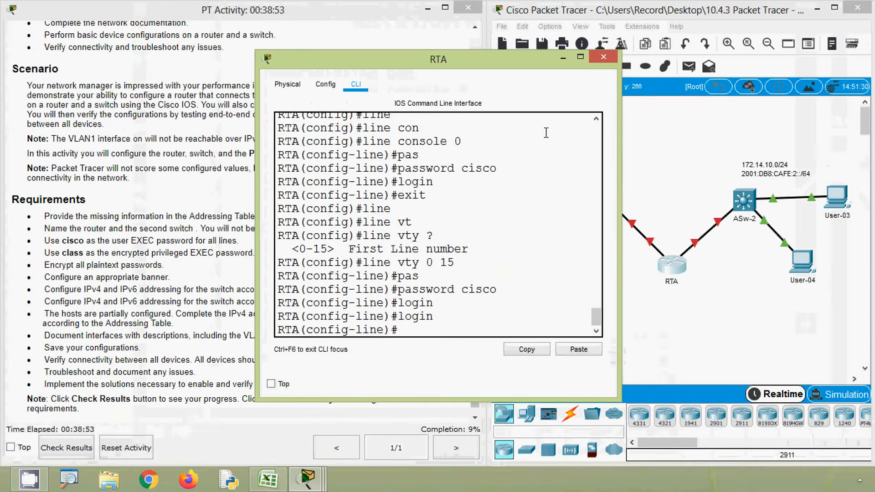
{"action": "left_click", "coordinate": [596, 57]}
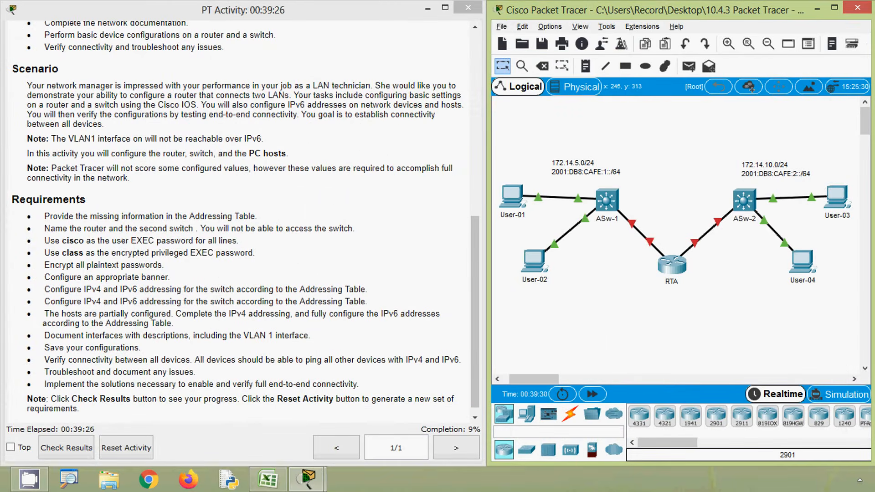
{"action": "key", "text": "alt+a"}
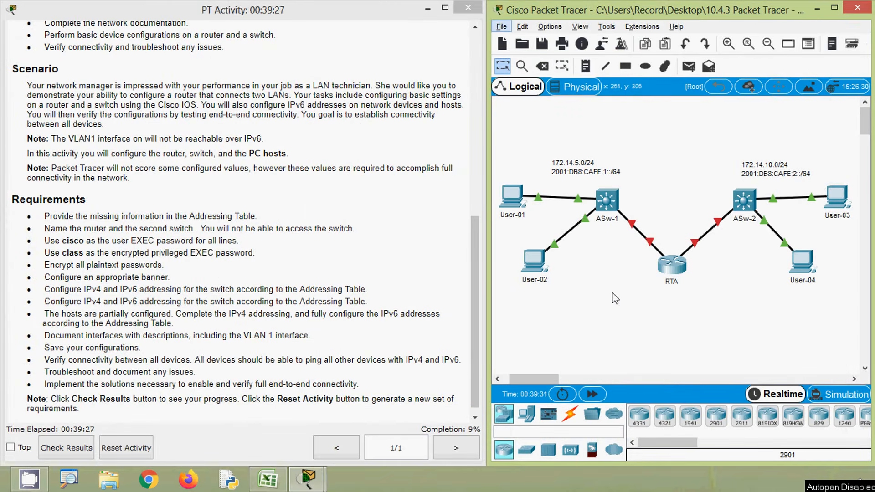
Step: Open the command line of switch ASw-2 and enter configuration mode for line console 0
{"action": "left_click", "coordinate": [744, 199]}
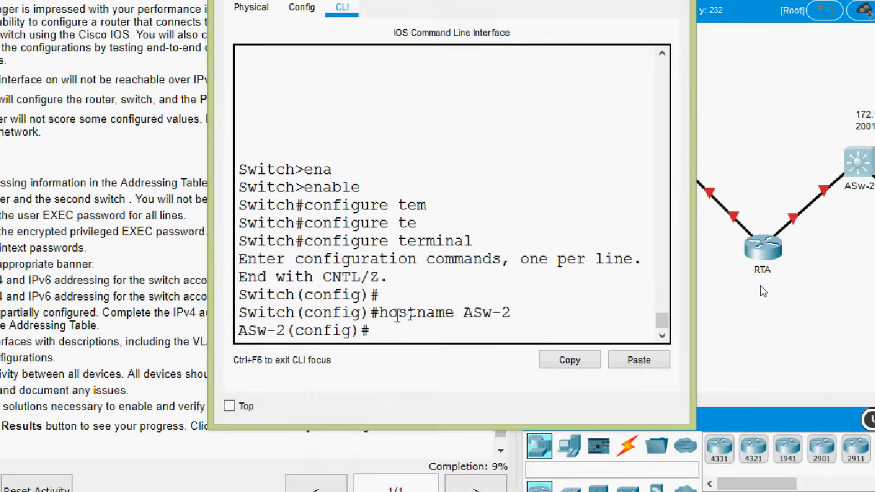
{"action": "type", "text": "line"}
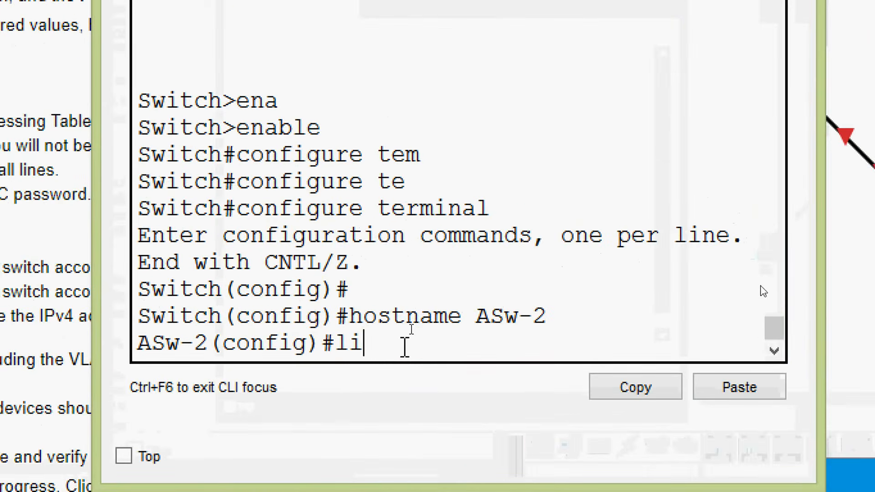
{"action": "key", "text": "Tab"}
{"action": "type", "text": "con"}
{"action": "key", "text": "Tab"}
{"action": "type", "text": "0"}
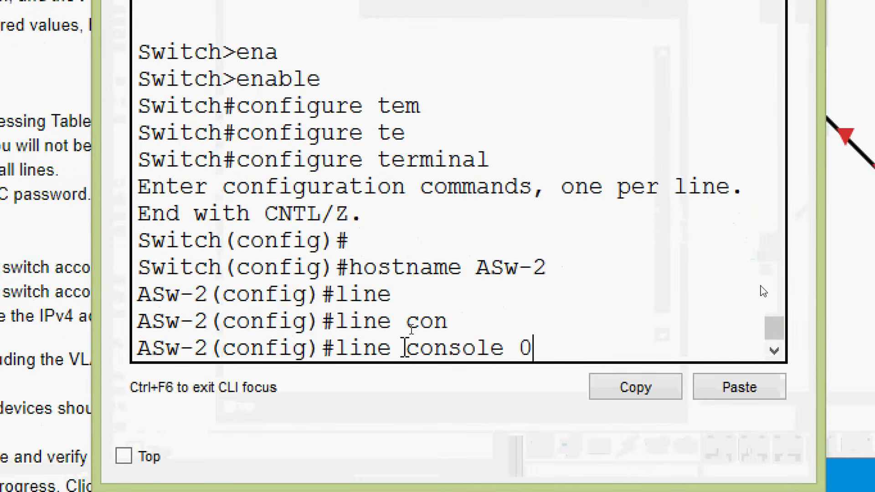
{"action": "key", "text": "Return"}
Step: Set the console line password on switch ASw-2 with login enabled, and exit to global configuration mode
{"action": "type", "text": "pas"}
{"action": "key", "text": "Tab"}
{"action": "type", "text": "cisco"}
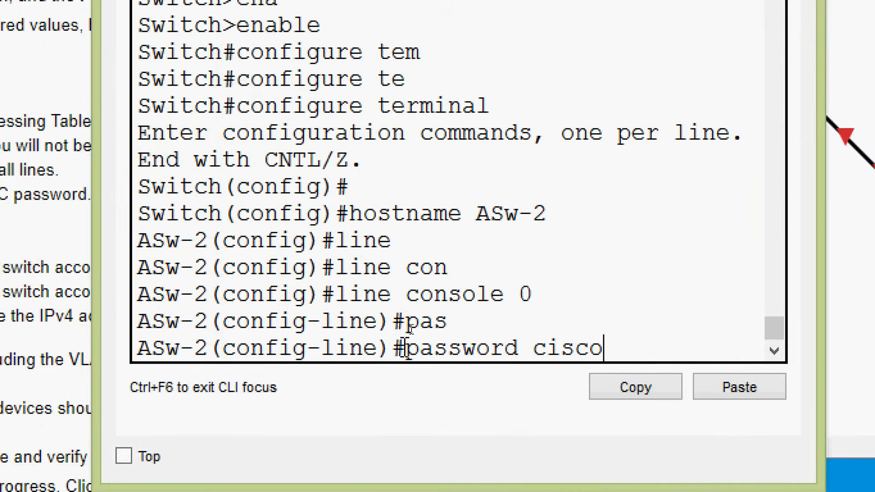
{"action": "key", "text": "Return"}
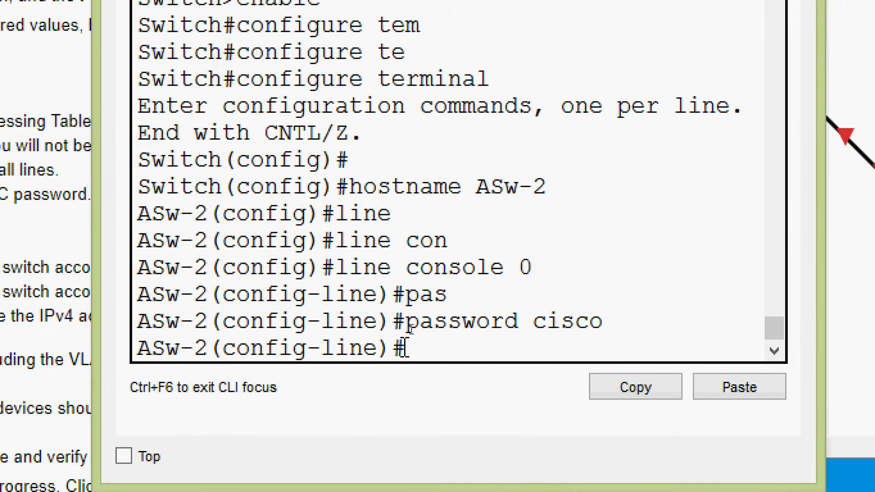
{"action": "type", "text": "login"}
{"action": "key", "text": "Return"}
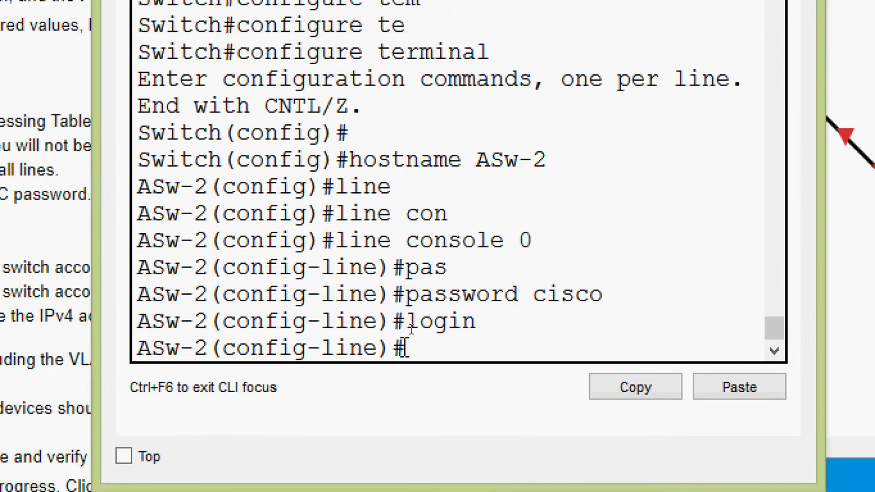
{"action": "type", "text": "exit"}
{"action": "key", "text": "Return"}
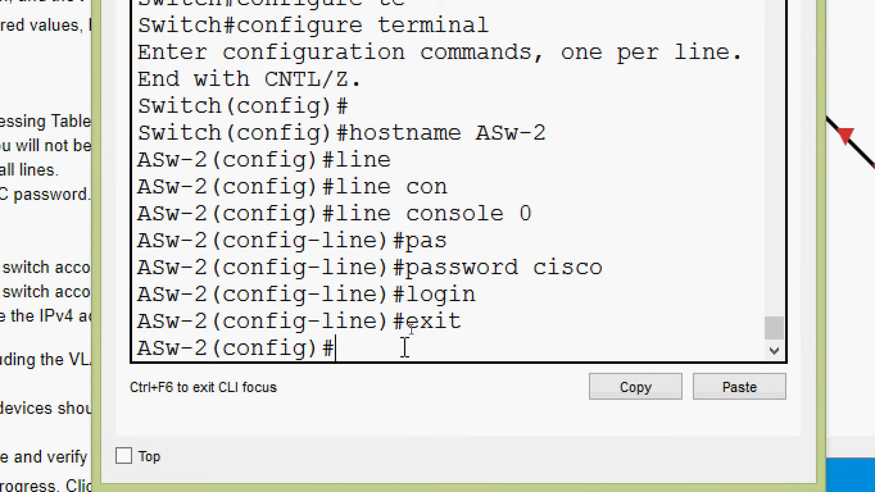
Step: Enter configuration mode for line vty 0 15 on switch ASw-2
{"action": "type", "text": "line"}
{"action": "key", "text": "Tab"}
{"action": "type", "text": "v"}
{"action": "key", "text": "Tab"}
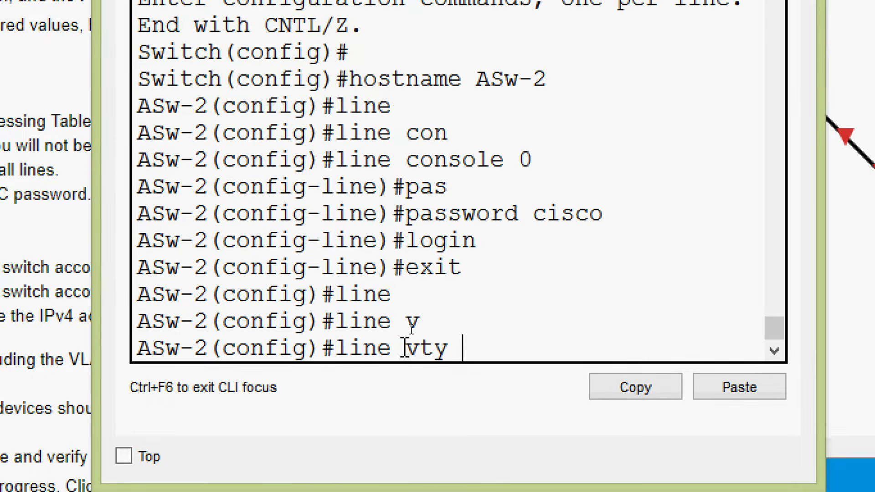
{"action": "type", "text": "0 15"}
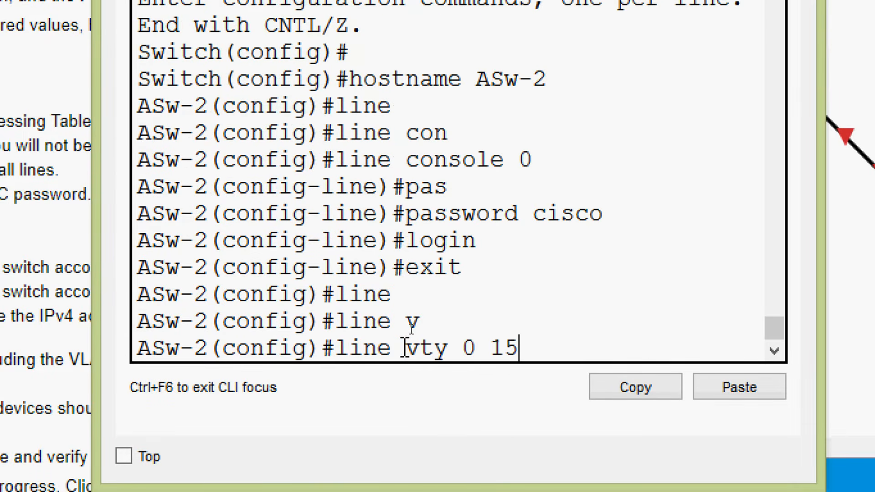
{"action": "key", "text": "Return"}
Step: Set the VTY line password on switch ASw-2 with login enabled, and close its device window
{"action": "type", "text": "pas"}
{"action": "key", "text": "Tab"}
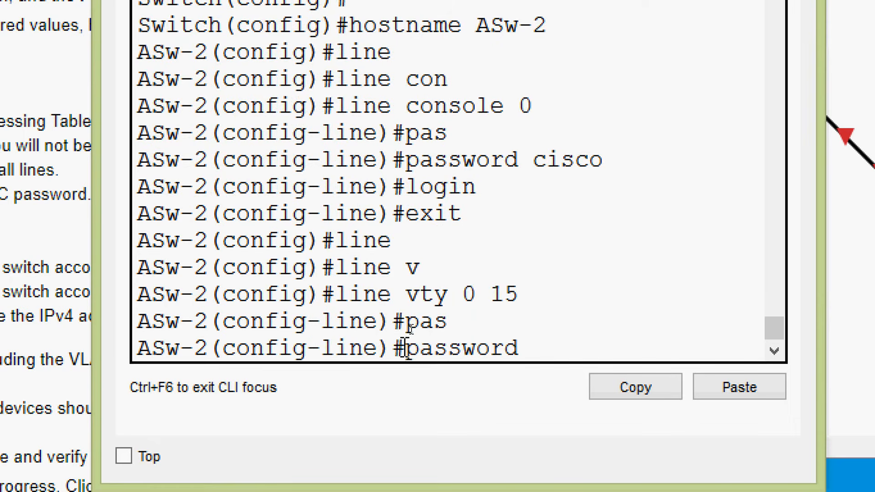
{"action": "type", "text": "cisco"}
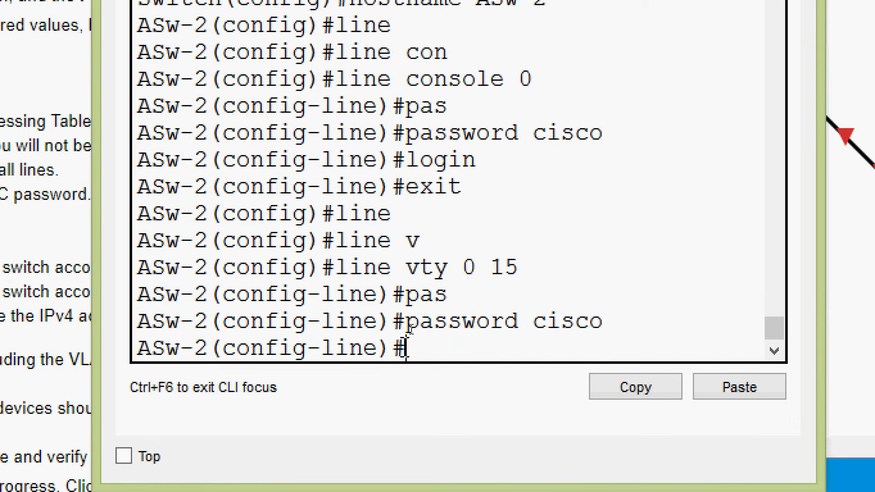
{"action": "type", "text": "login"}
{"action": "key", "text": "Return"}
{"action": "key", "text": "Up"}
{"action": "key", "text": "Return"}
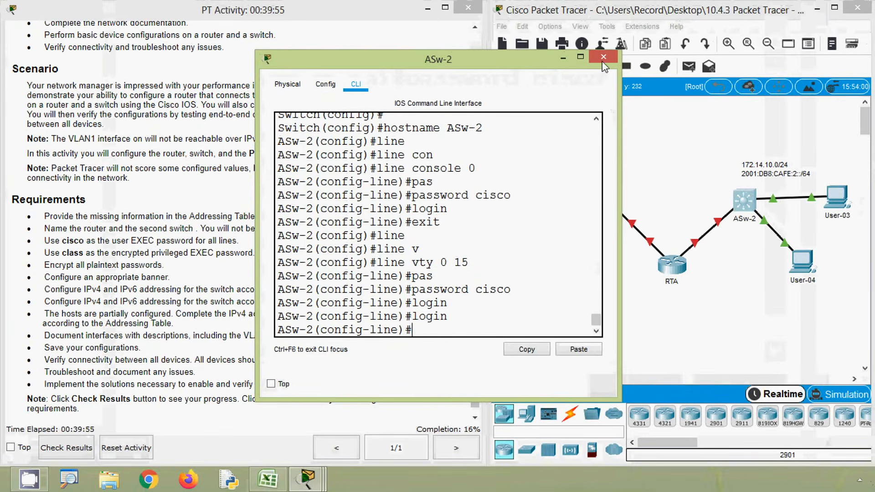
{"action": "left_click", "coordinate": [601, 68]}
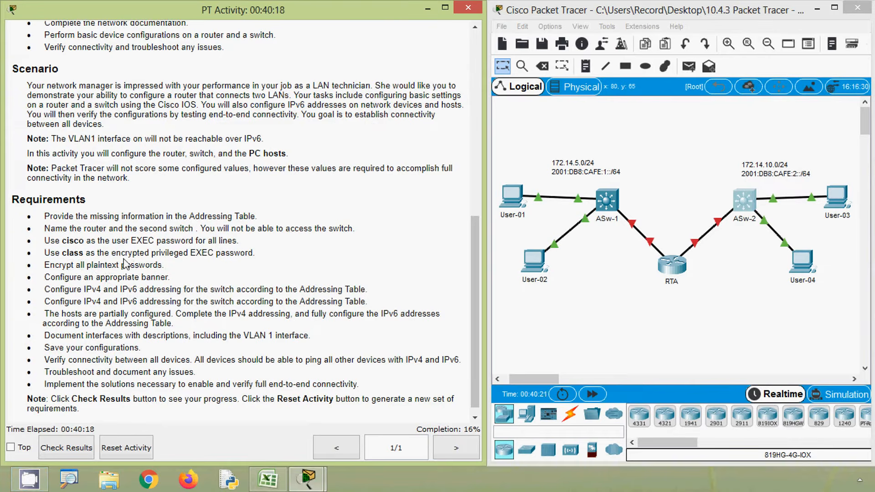
Step: Reopen the command line of router RTA and exit line configuration to global configuration mode
{"action": "left_click_drag", "start_coordinate": [113, 253], "coordinate": [216, 254]}
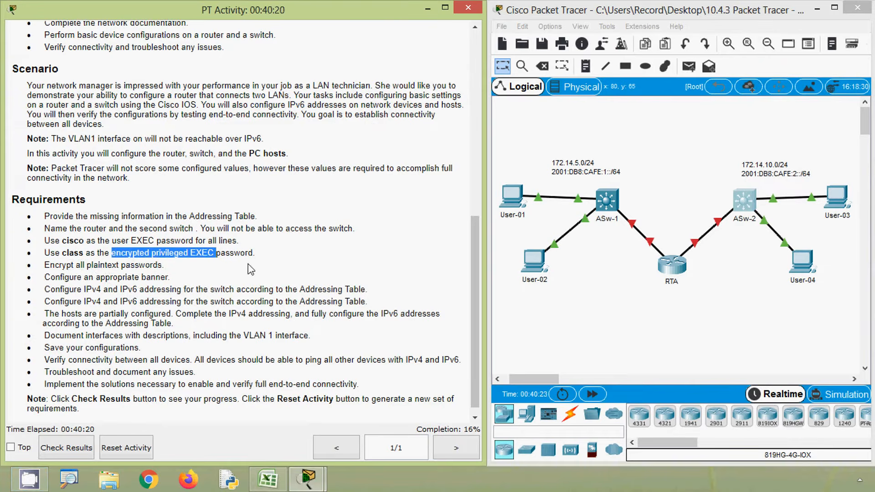
{"action": "left_click", "coordinate": [250, 269]}
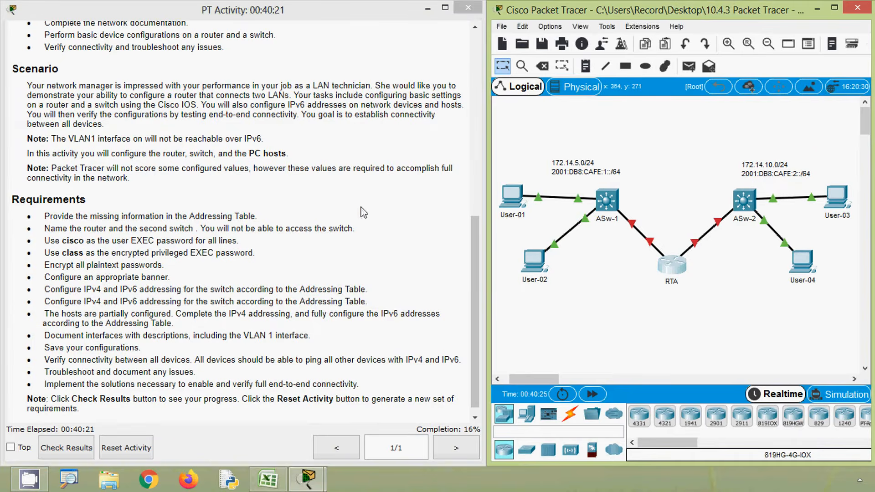
{"action": "left_click", "coordinate": [672, 265]}
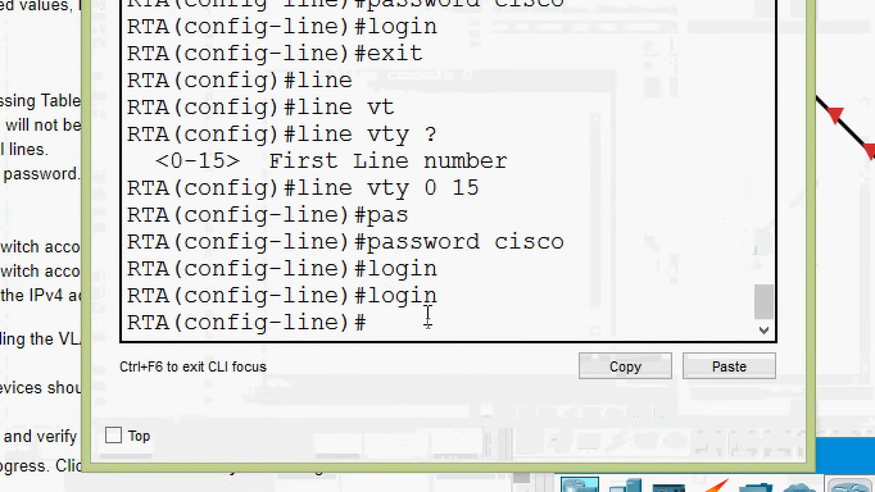
{"action": "type", "text": "exit"}
{"action": "key", "text": "Return"}
Step: Set the encrypted privileged EXEC password on router RTA with enable secret and close its device window
{"action": "type", "text": "ena"}
{"action": "key", "text": "Tab"}
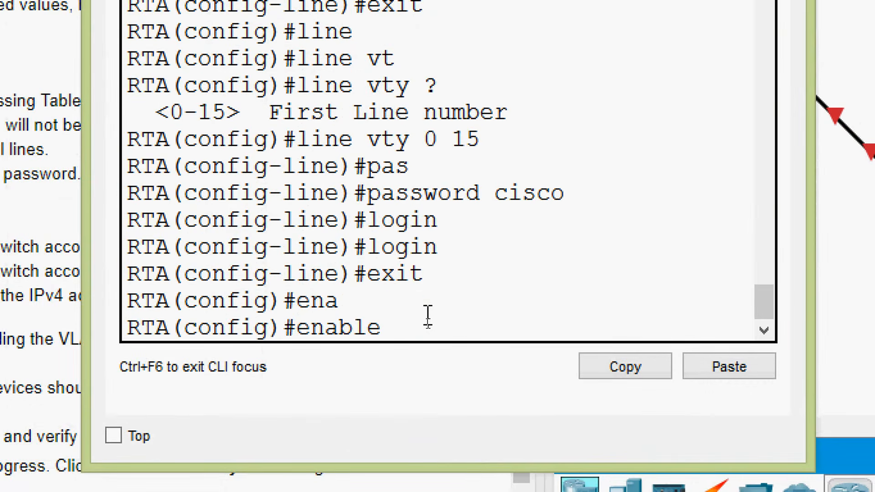
{"action": "type", "text": "se"}
{"action": "key", "text": "Tab"}
{"action": "type", "text": "class"}
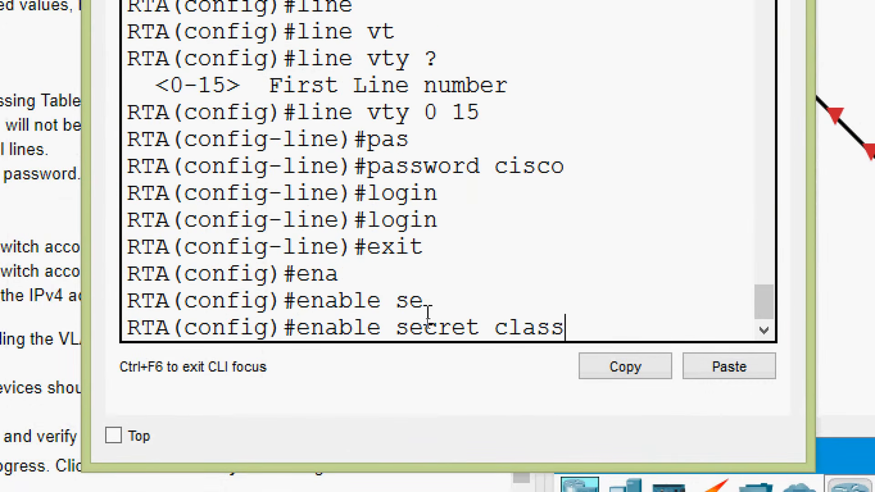
{"action": "key", "text": "Return"}
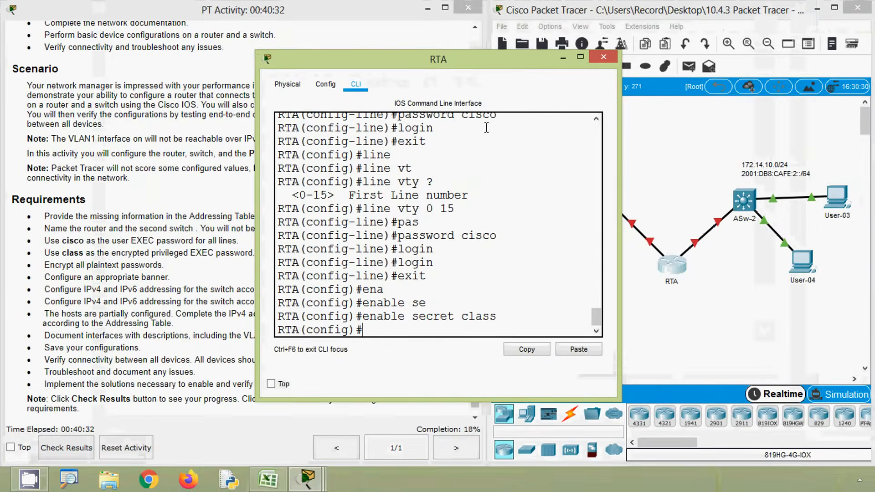
{"action": "left_click", "coordinate": [604, 58]}
Step: Reopen the command line of switch ASw-2 and exit line configuration to global configuration mode
{"action": "left_click", "coordinate": [745, 201]}
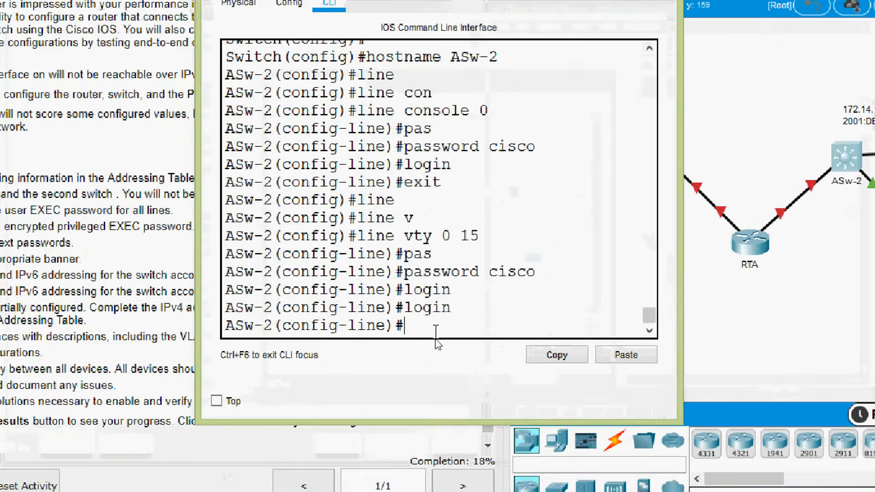
{"action": "type", "text": "ex"}
{"action": "key", "text": "Return"}
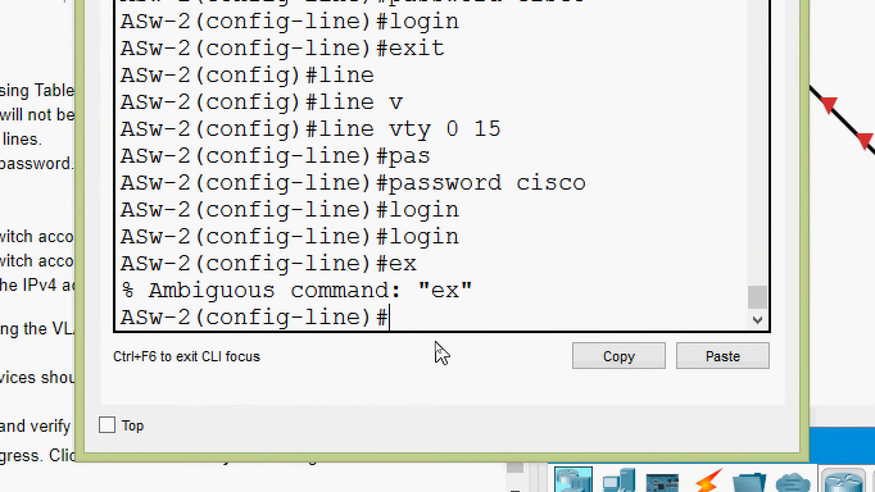
{"action": "type", "text": "exit"}
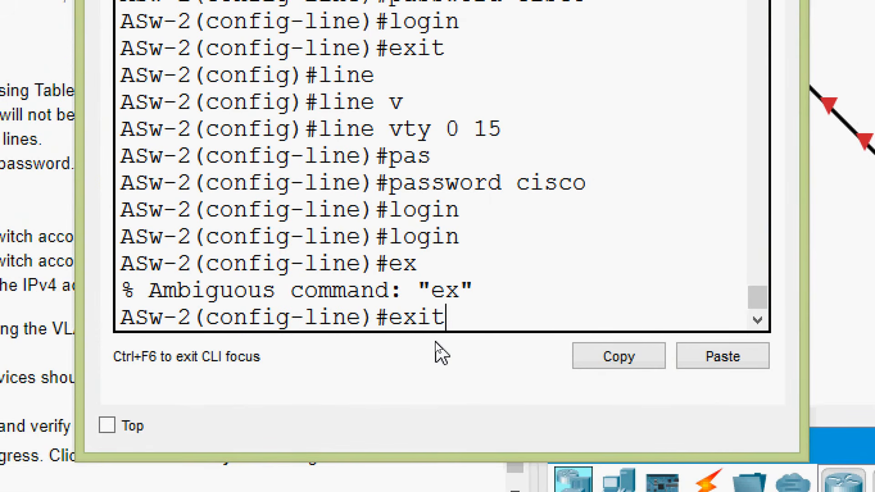
{"action": "key", "text": "Return"}
{"action": "key", "text": "Return"}
Step: Set the encrypted privileged EXEC password on switch ASw-2 with enable secret and close its device window
{"action": "type", "text": "ena"}
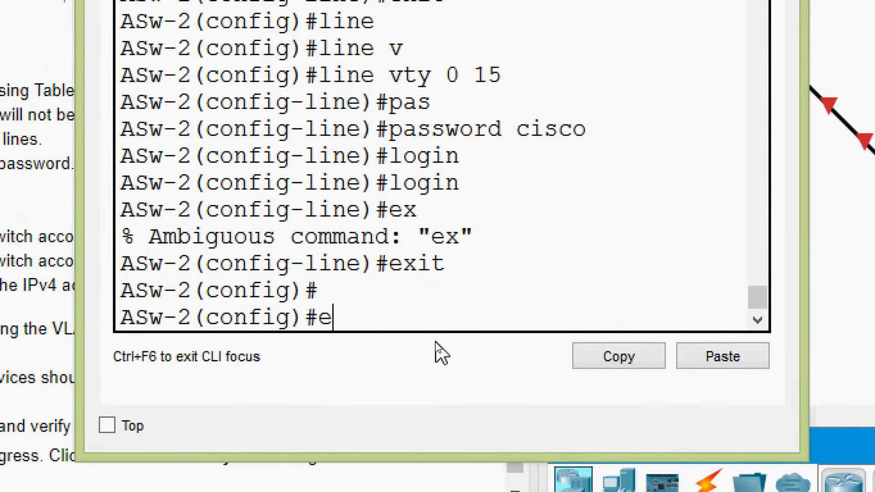
{"action": "key", "text": "Tab"}
{"action": "type", "text": "se"}
{"action": "key", "text": "Tab"}
{"action": "type", "text": "class"}
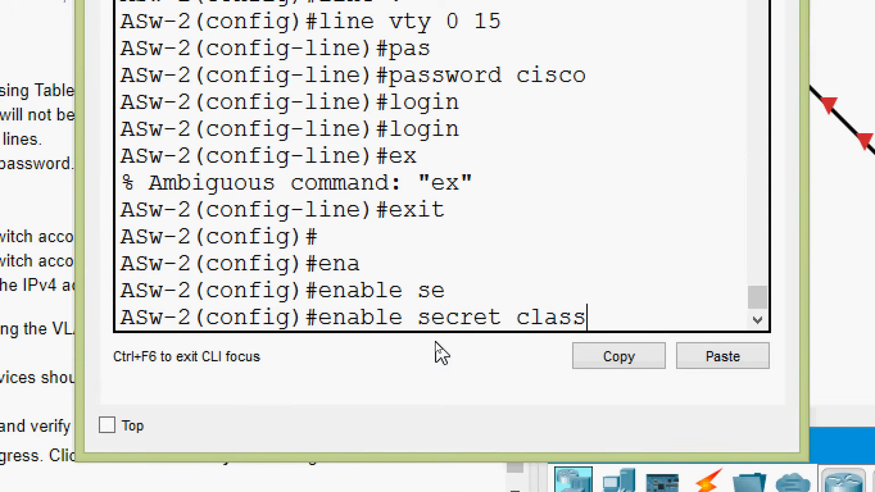
{"action": "key", "text": "Return"}
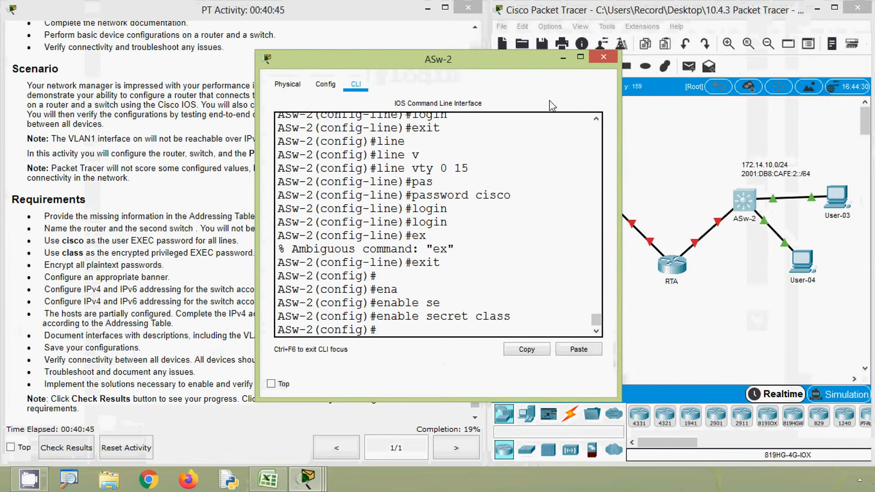
{"action": "left_click", "coordinate": [603, 57]}
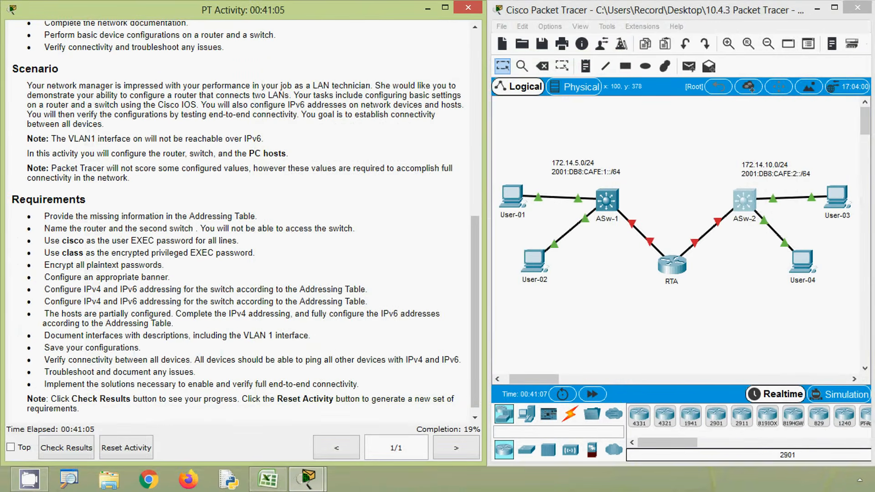
Step: Encrypt all plaintext passwords on router RTA with service password-encryption
{"action": "left_click_drag", "start_coordinate": [48, 269], "coordinate": [177, 271]}
{"action": "left_click", "coordinate": [177, 271]}
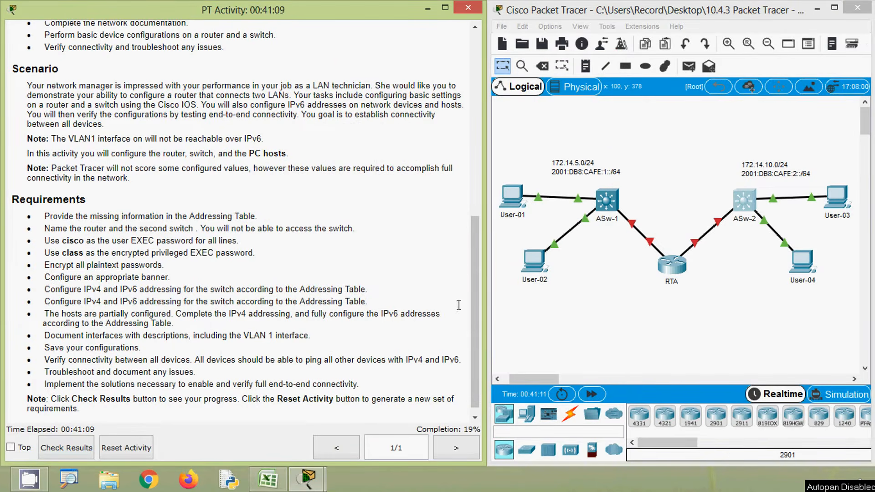
{"action": "left_click", "coordinate": [672, 269]}
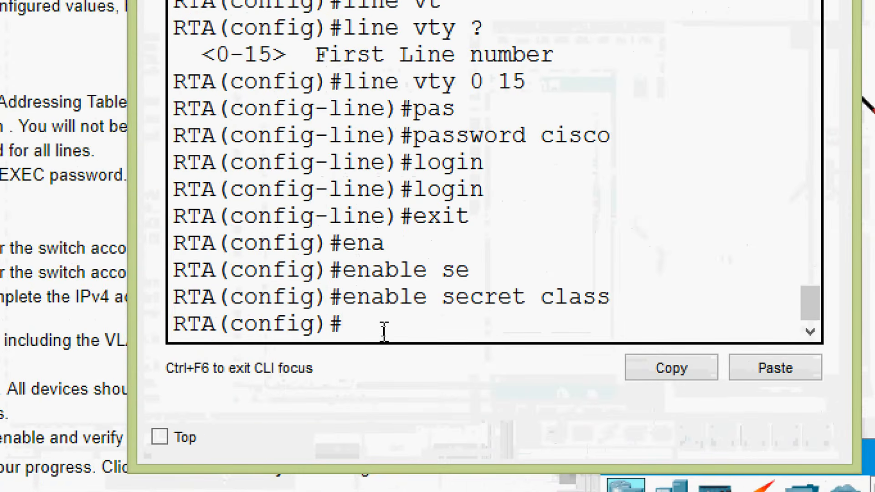
{"action": "type", "text": "ser"}
{"action": "key", "text": "Tab"}
{"action": "type", "text": "pas"}
{"action": "key", "text": "Tab"}
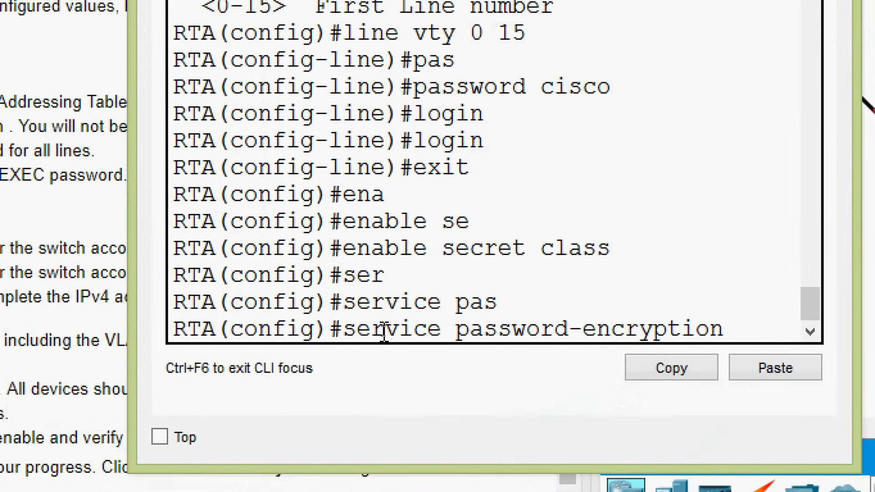
{"action": "key", "text": "Return"}
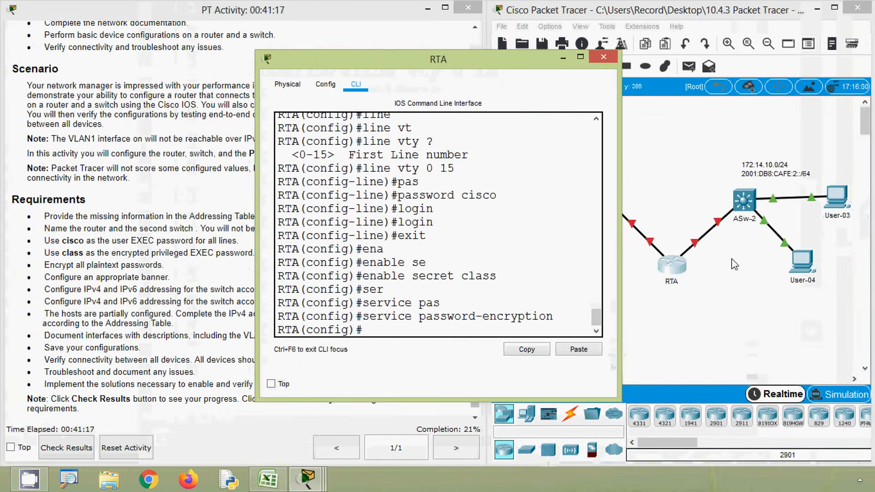
Step: Encrypt all plaintext passwords on switch ASw-2 with service password-encryption
{"action": "left_click", "coordinate": [748, 206]}
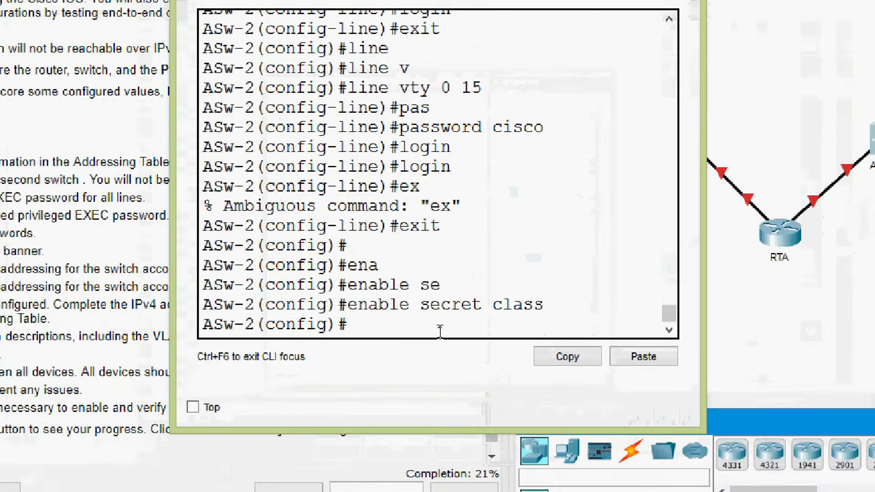
{"action": "type", "text": "ser"}
{"action": "key", "text": "Tab"}
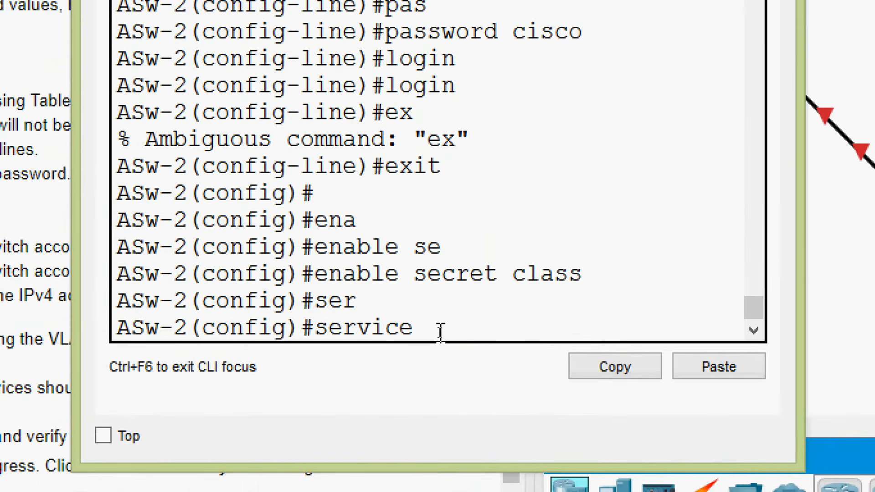
{"action": "type", "text": "pas"}
{"action": "key", "text": "Tab"}
{"action": "key", "text": "Return"}
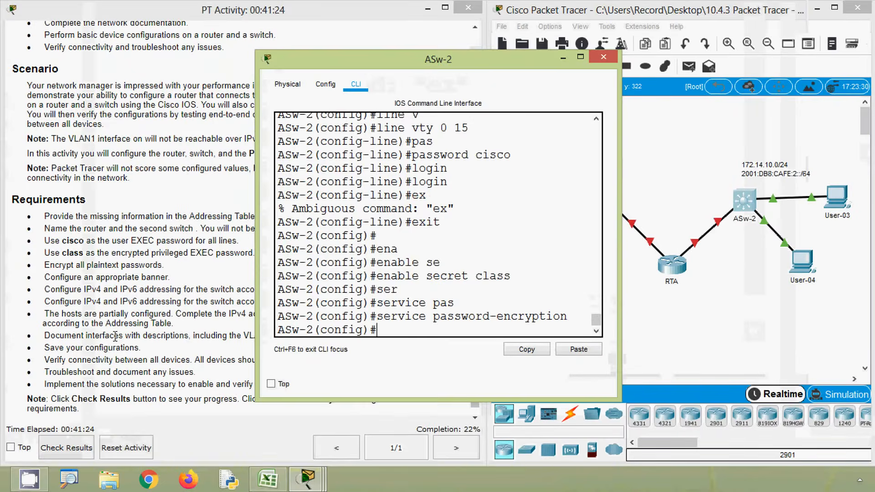
Step: Configure the message-of-the-day banner "warning" on router RTA
{"action": "left_click", "coordinate": [115, 337]}
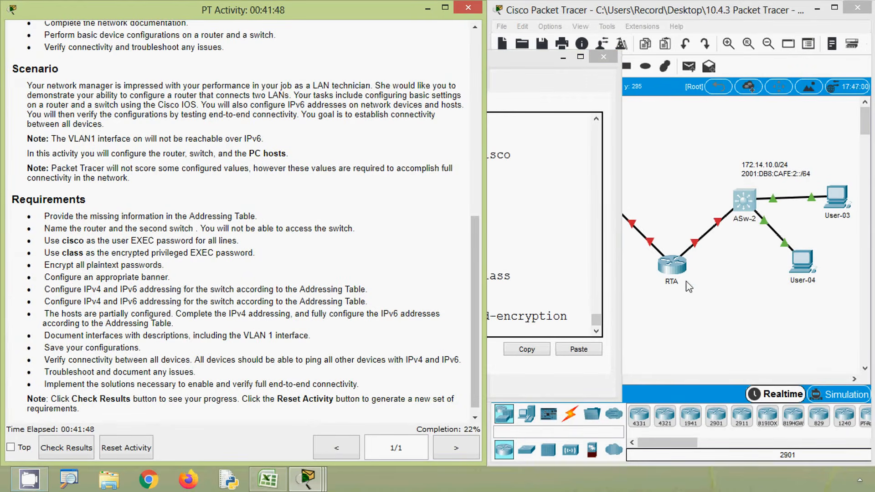
{"action": "left_click", "coordinate": [672, 264]}
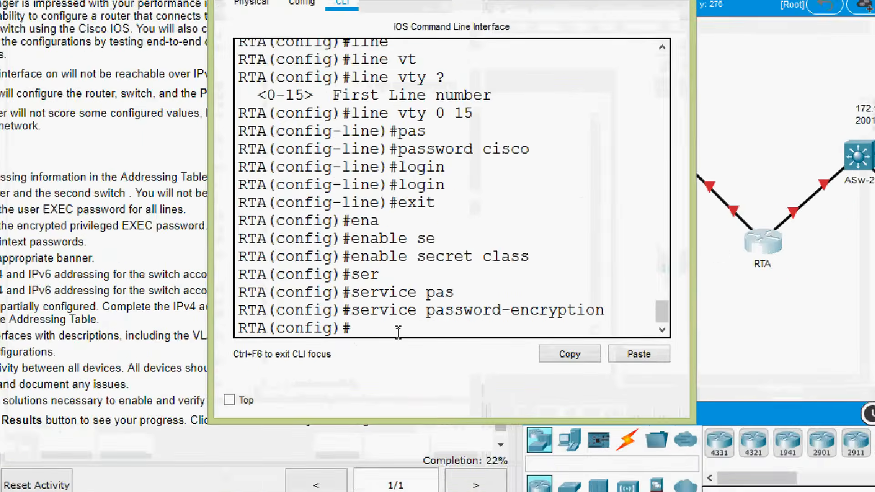
{"action": "type", "text": "ab"}
{"action": "key", "text": "BackSpace"}
{"action": "key", "text": "BackSpace"}
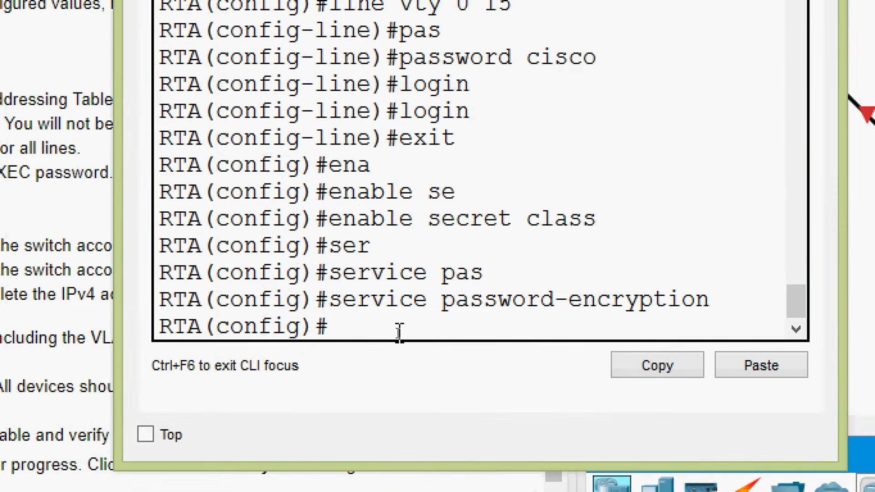
{"action": "type", "text": "banner"}
{"action": "key", "text": "Tab"}
{"action": "type", "text": "mo"}
{"action": "key", "text": "Tab"}
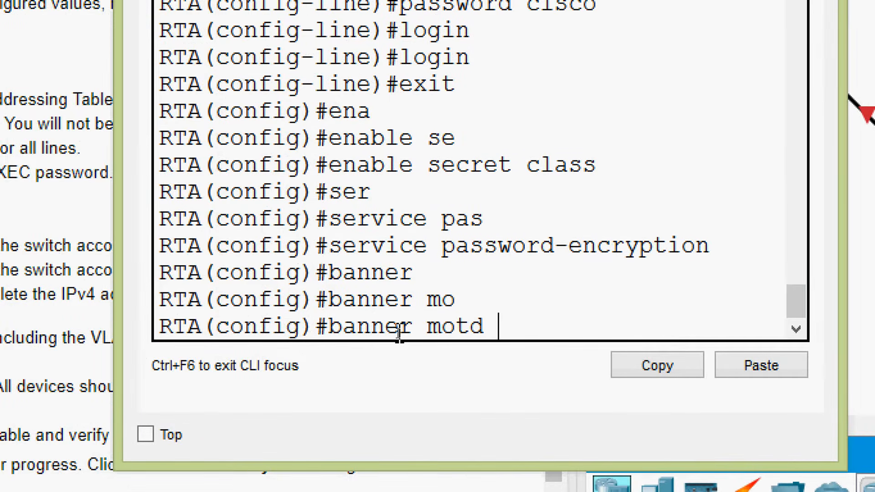
{"action": "type", "text": "\"warning"}
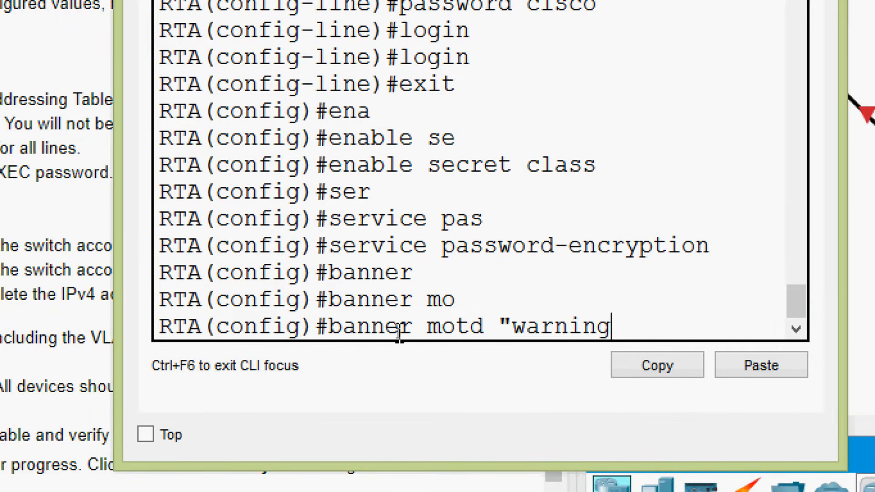
{"action": "type", "text": "\""}
{"action": "key", "text": "Return"}
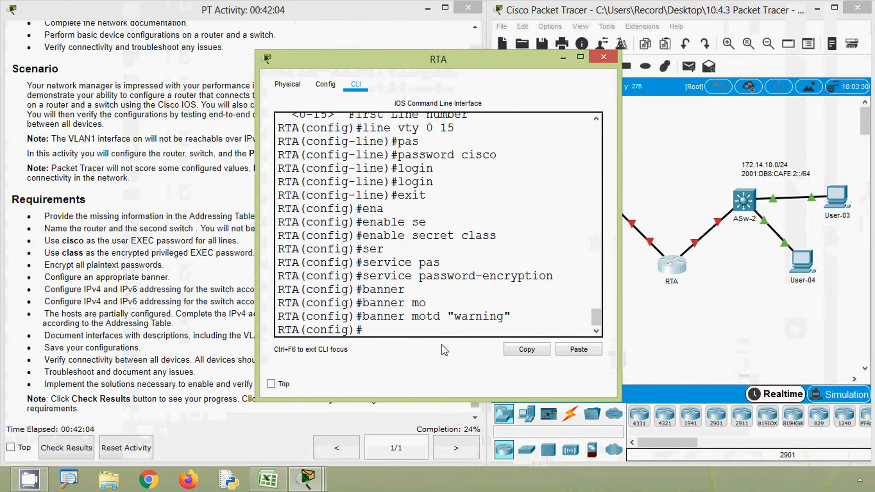
Step: Configure the message-of-the-day banner "warning" on switch ASw-2
{"action": "left_click", "coordinate": [748, 220]}
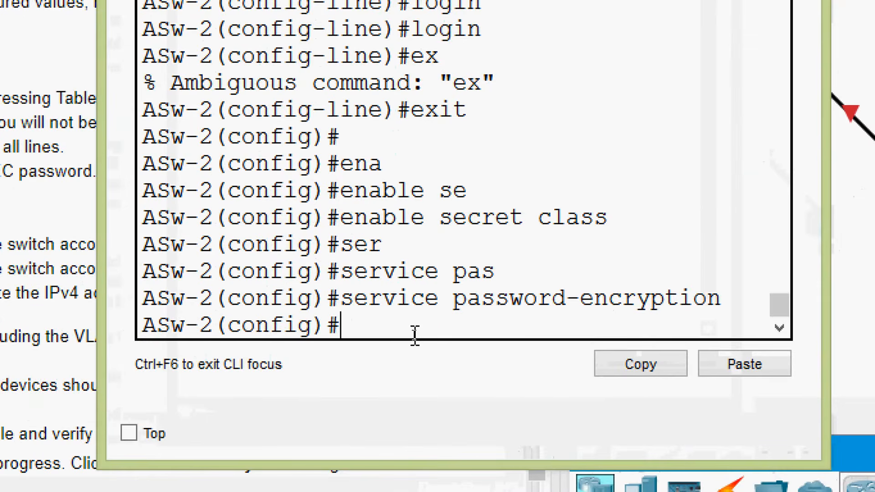
{"action": "type", "text": "banner"}
{"action": "key", "text": "Tab"}
{"action": "type", "text": "mo"}
{"action": "key", "text": "Tab"}
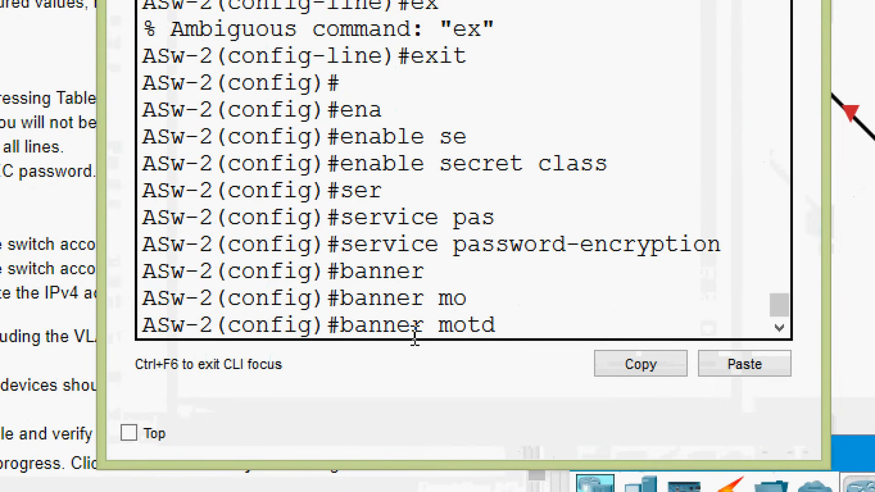
{"action": "type", "text": "\""}
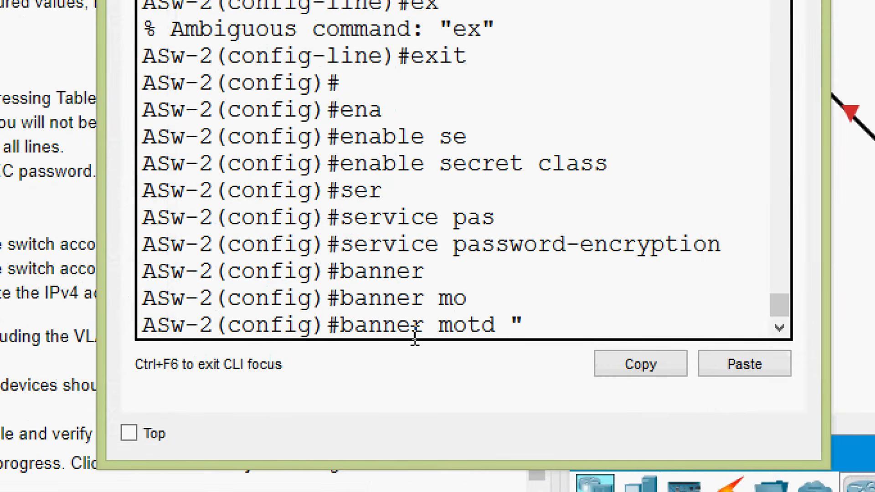
{"action": "type", "text": "warning\""}
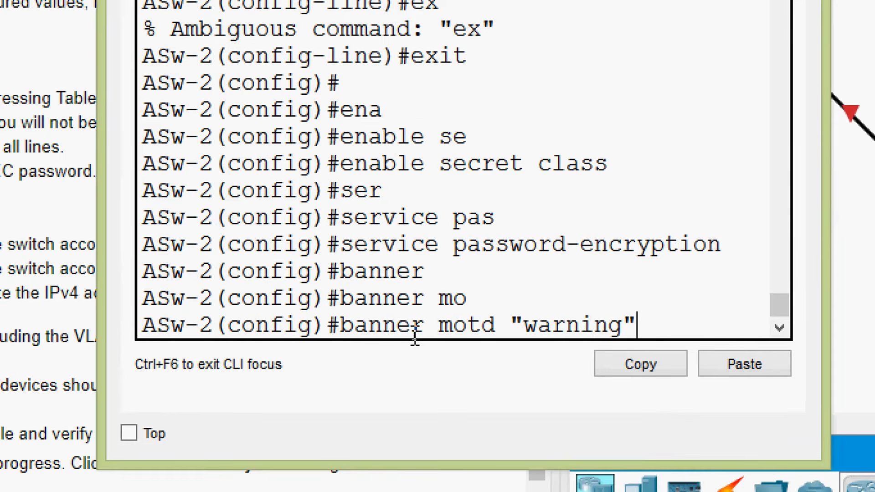
{"action": "key", "text": "Return"}
Step: Review the IPv4 and IPv6 addressing requirements and place router RTA's command-line window beside the addressing table in Excel
{"action": "left_click", "coordinate": [151, 306]}
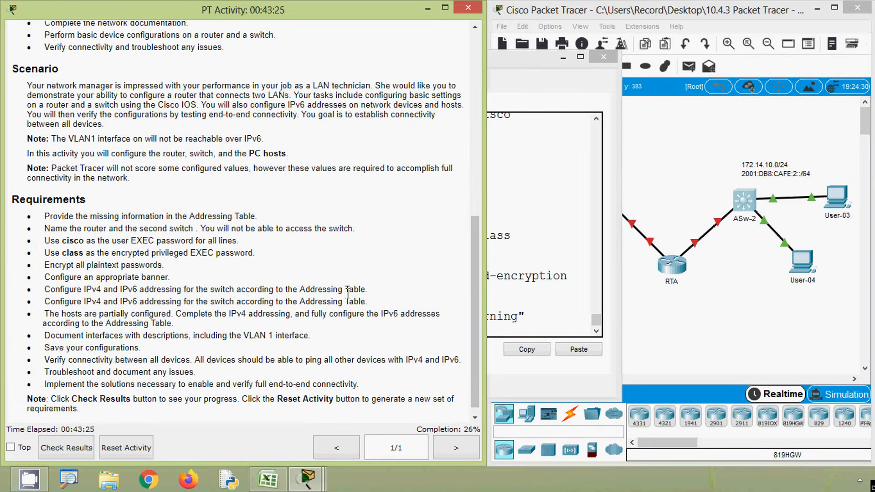
{"action": "left_click_drag", "start_coordinate": [45, 303], "coordinate": [369, 303]}
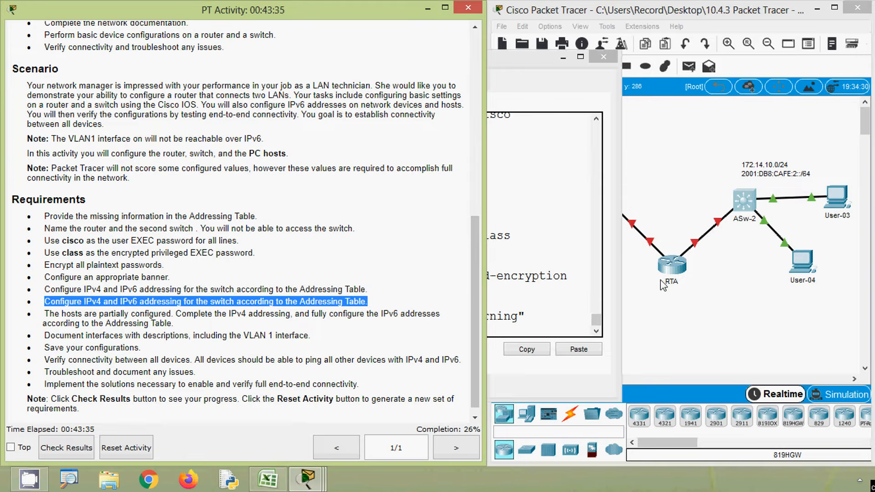
{"action": "left_click", "coordinate": [221, 332]}
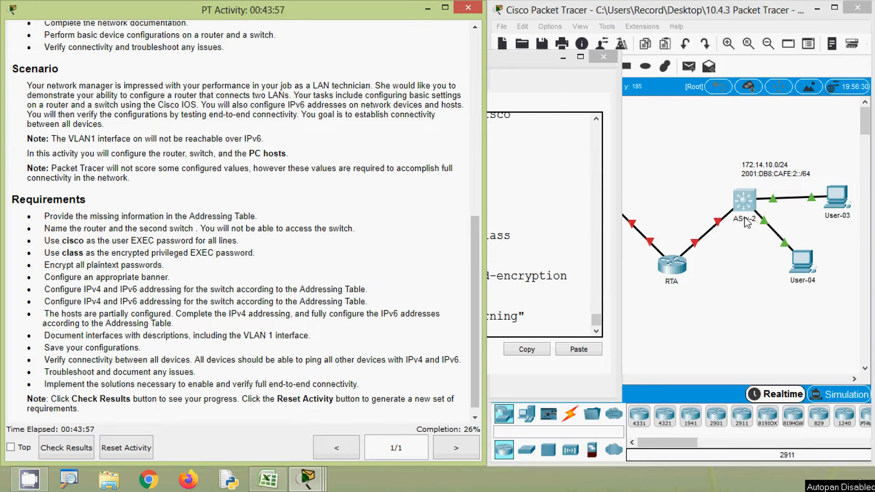
{"action": "left_click", "coordinate": [746, 262]}
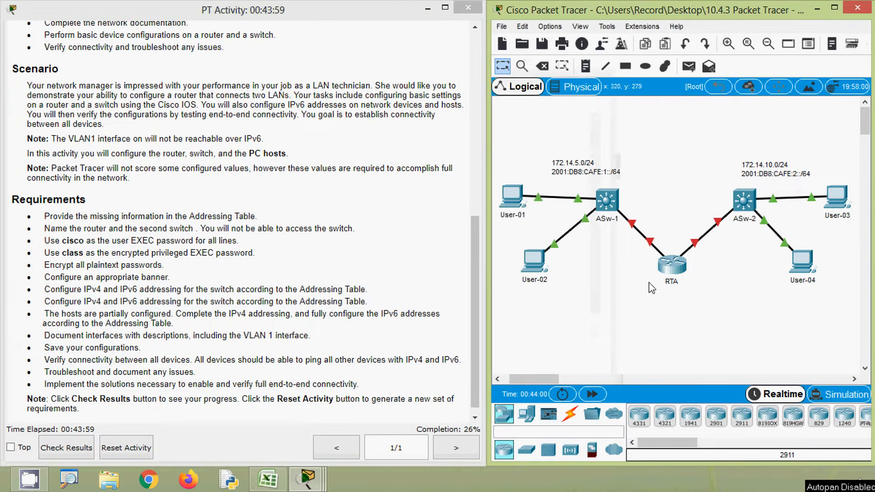
{"action": "left_click", "coordinate": [672, 265]}
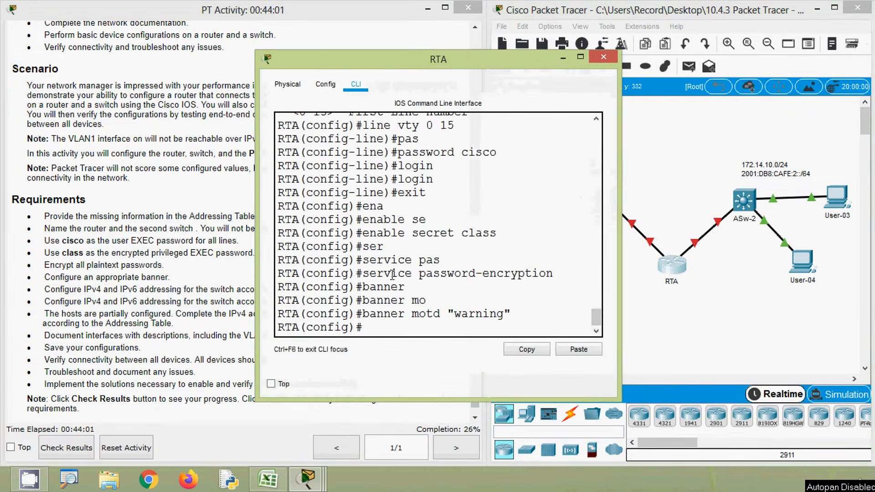
{"action": "left_click", "coordinate": [268, 478]}
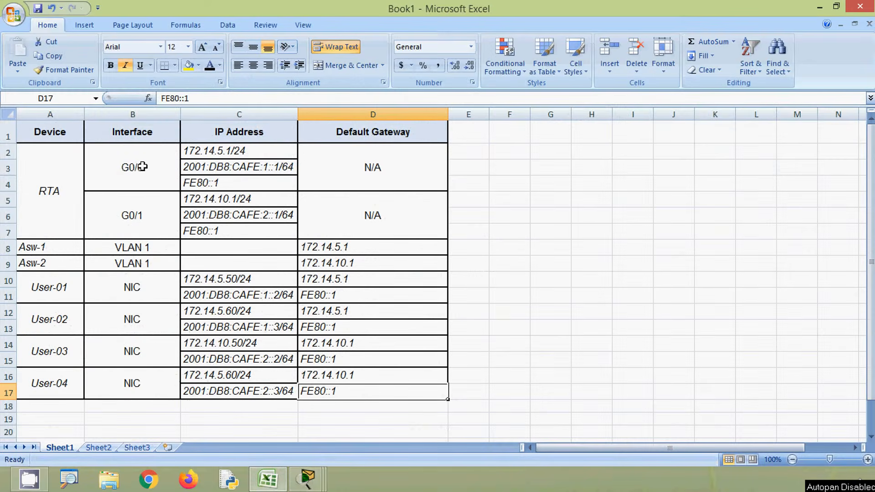
{"action": "key", "text": "alt+Tab"}
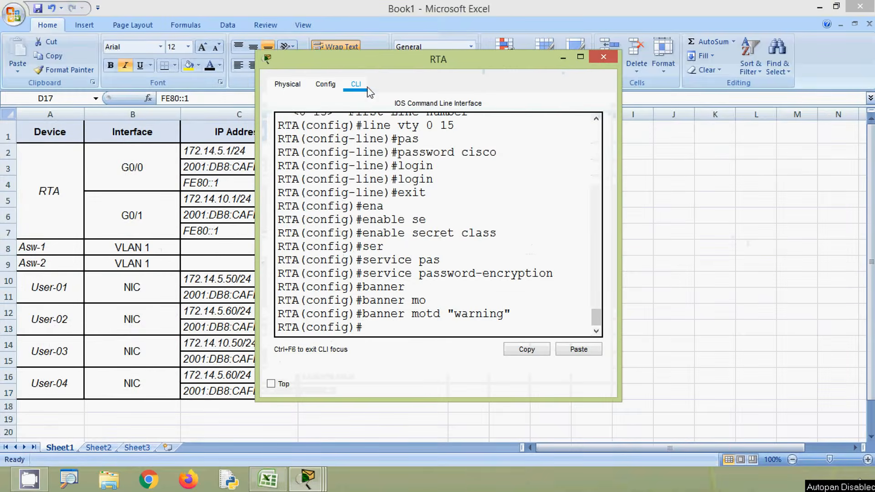
{"action": "left_click_drag", "start_coordinate": [385, 67], "coordinate": [592, 45]}
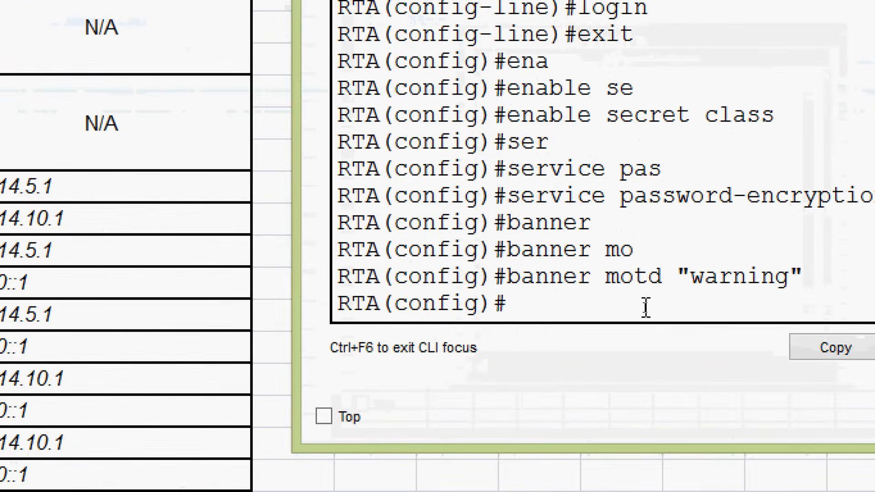
Step: Enter interface configuration mode for gigabitEthernet 0/0 on router RTA
{"action": "type", "text": "inter"}
{"action": "key", "text": "Tab"}
{"action": "type", "text": "g"}
{"action": "key", "text": "Tab"}
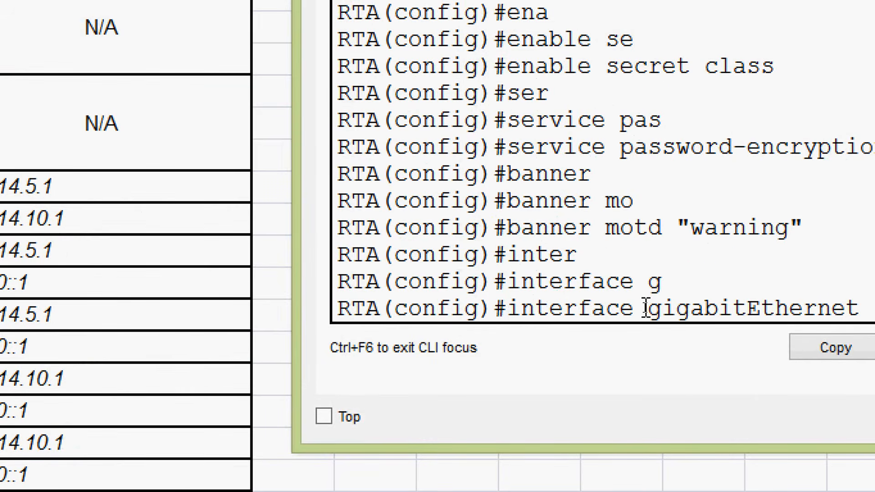
{"action": "key", "text": "Return"}
Step: Assign RTA's G0/0 interface the IPv4 address 172.14.5.1, copied from the Excel addressing table, with subnet mask 255.255.255.0
{"action": "type", "text": "ipv"}
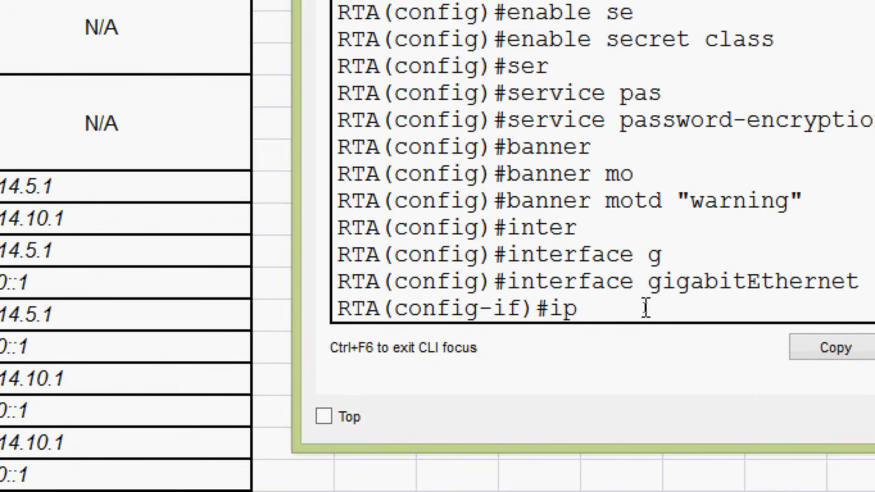
{"action": "key", "text": "Tab"}
{"action": "type", "text": "ad"}
{"action": "key", "text": "BackSpace"}
{"action": "key", "text": "BackSpace"}
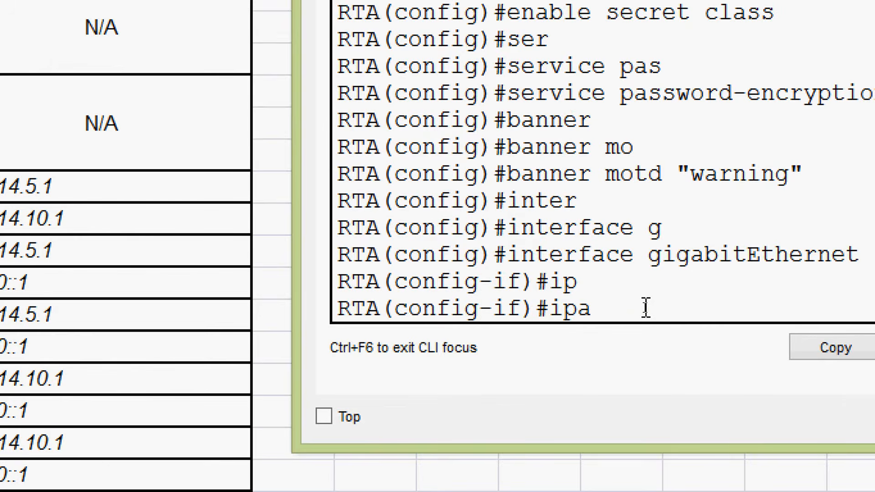
{"action": "type", "text": "add"}
{"action": "key", "text": "Tab"}
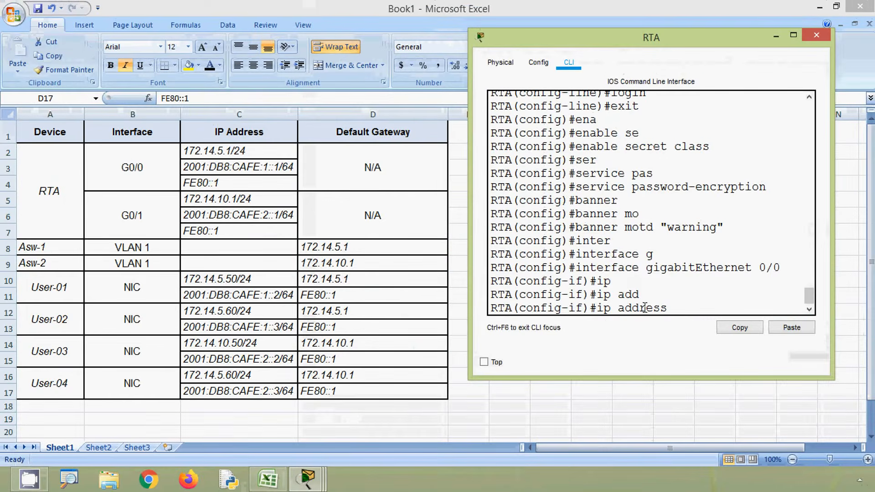
{"action": "left_click", "coordinate": [221, 166]}
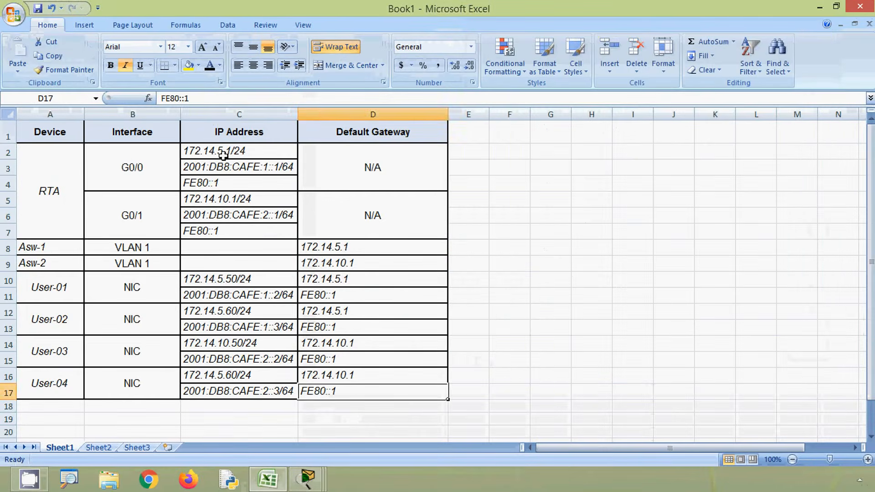
{"action": "left_click", "coordinate": [224, 154]}
{"action": "left_click_drag", "start_coordinate": [201, 99], "coordinate": [129, 100]}
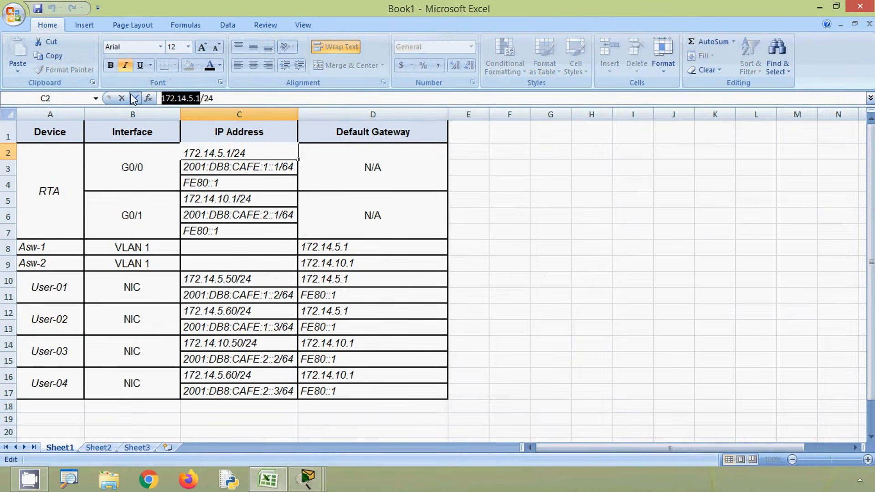
{"action": "key", "text": "ctrl+c"}
{"action": "key", "text": "alt+Tab"}
{"action": "right_click", "coordinate": [687, 302]}
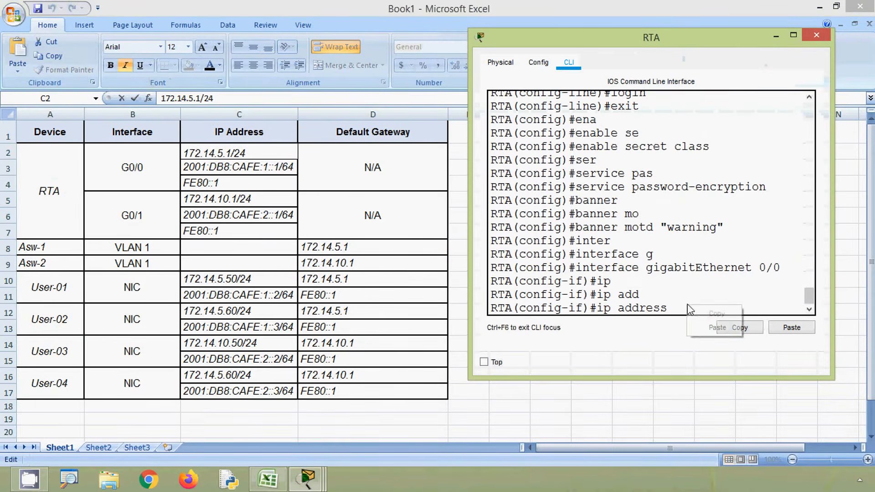
{"action": "left_click", "coordinate": [711, 325]}
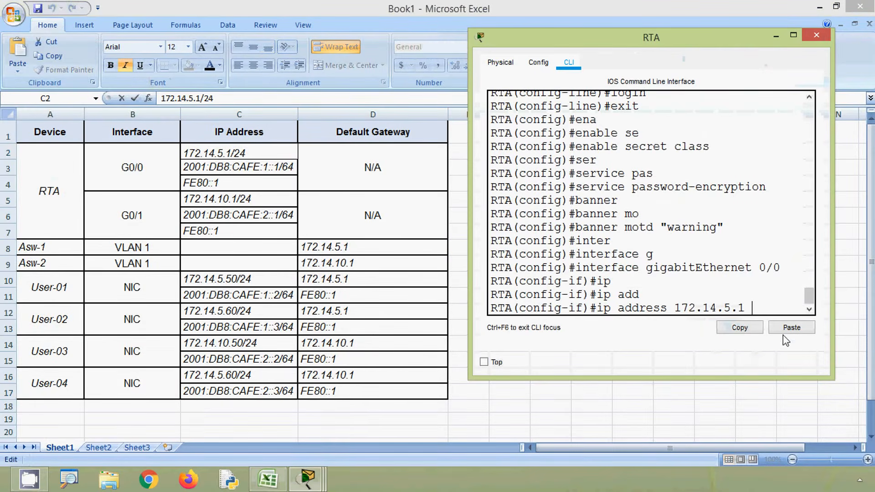
{"action": "type", "text": "255"}
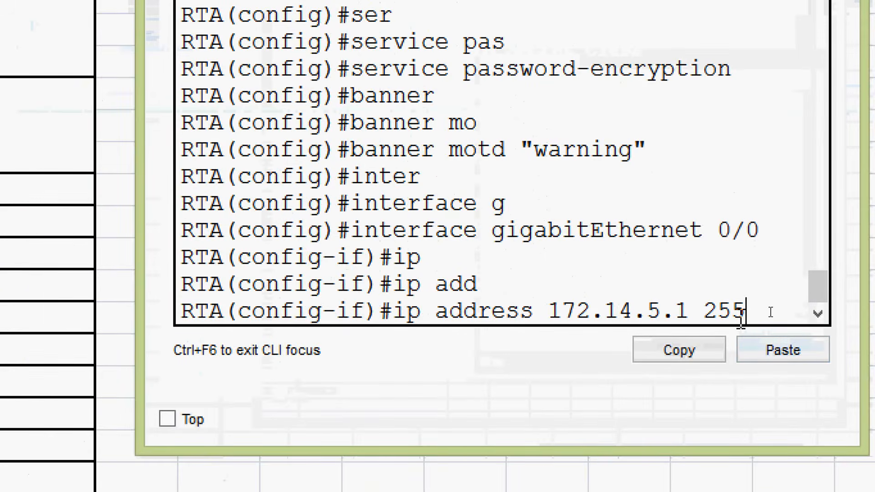
{"action": "type", "text": ".255.255"}
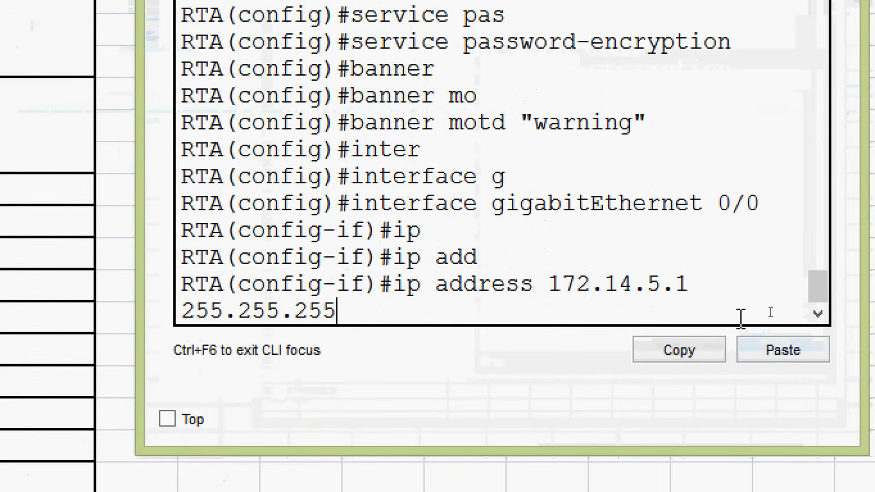
{"action": "type", "text": ".0"}
{"action": "key", "text": "Return"}
Step: Enable RTA's G0/0 interface with no shutdown and return to the interface configuration prompt
{"action": "type", "text": "no sh"}
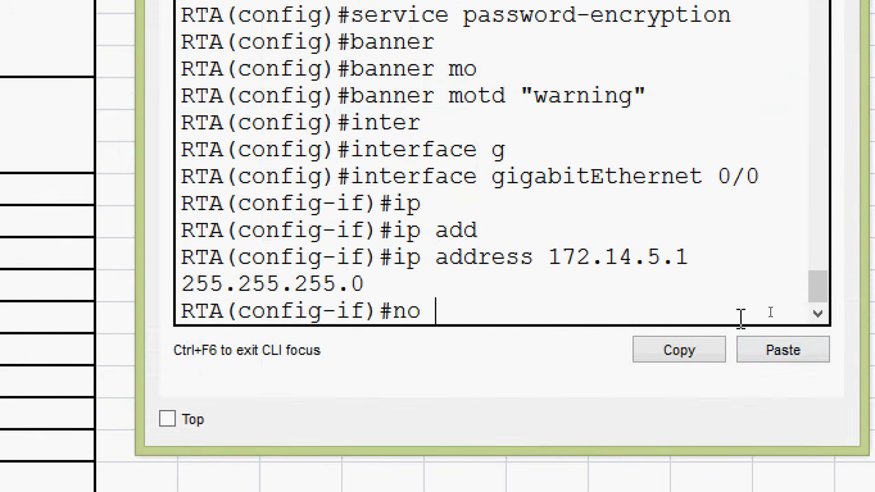
{"action": "key", "text": "Tab"}
{"action": "key", "text": "Return"}
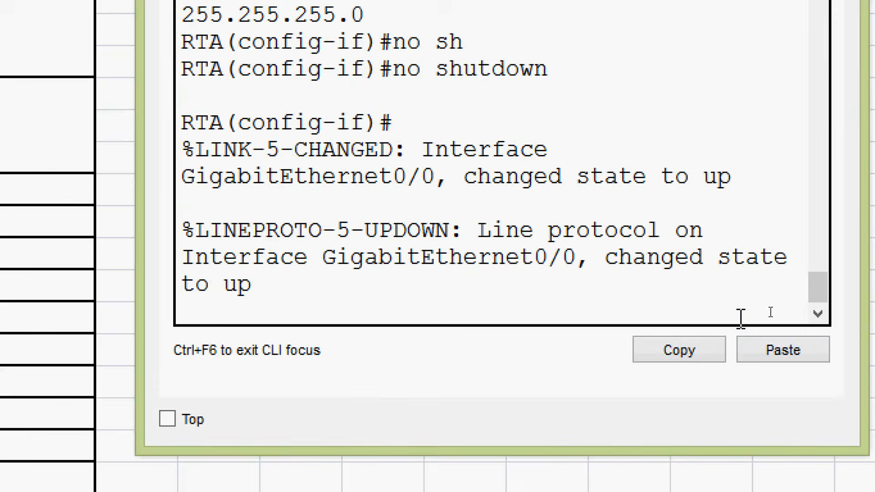
{"action": "key", "text": "Return"}
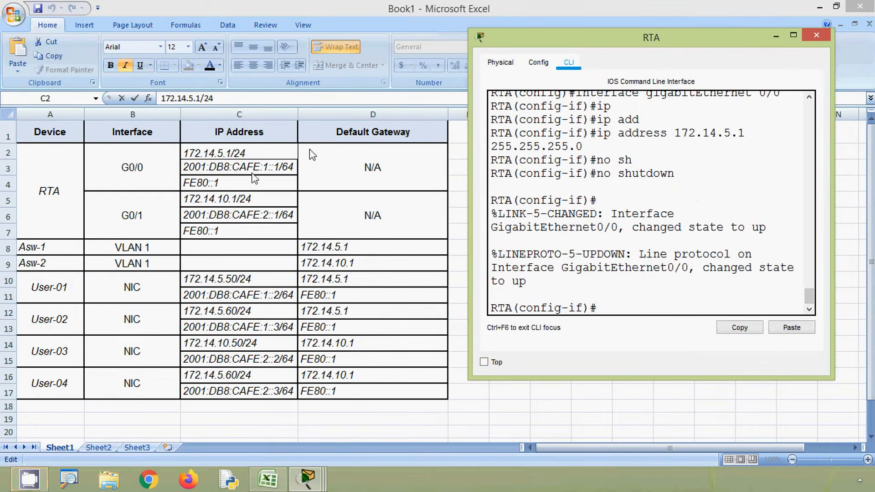
Step: Copy 2001:DB8:CAFE:1::1/64 from the Excel addressing table and assign it as the IPv6 address of RTA's G0/0 interface
{"action": "left_click", "coordinate": [251, 172]}
{"action": "left_click", "coordinate": [244, 184]}
{"action": "left_click", "coordinate": [246, 171]}
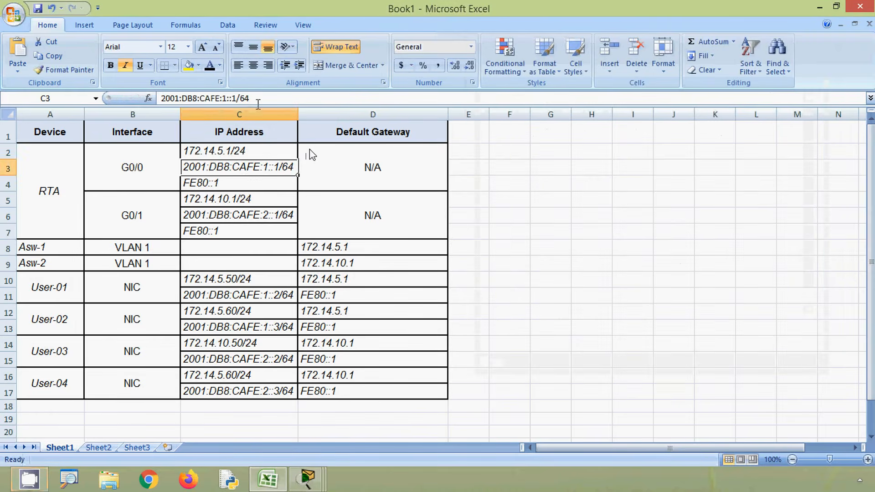
{"action": "left_click_drag", "start_coordinate": [257, 101], "coordinate": [139, 98]}
{"action": "key", "text": "alt+Tab"}
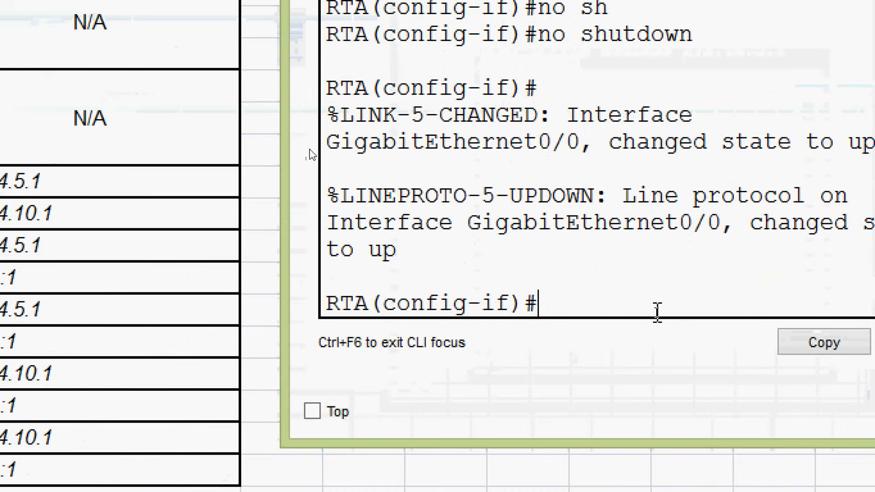
{"action": "type", "text": "ipv"}
{"action": "key", "text": "Tab"}
{"action": "type", "text": "ad"}
{"action": "key", "text": "Tab"}
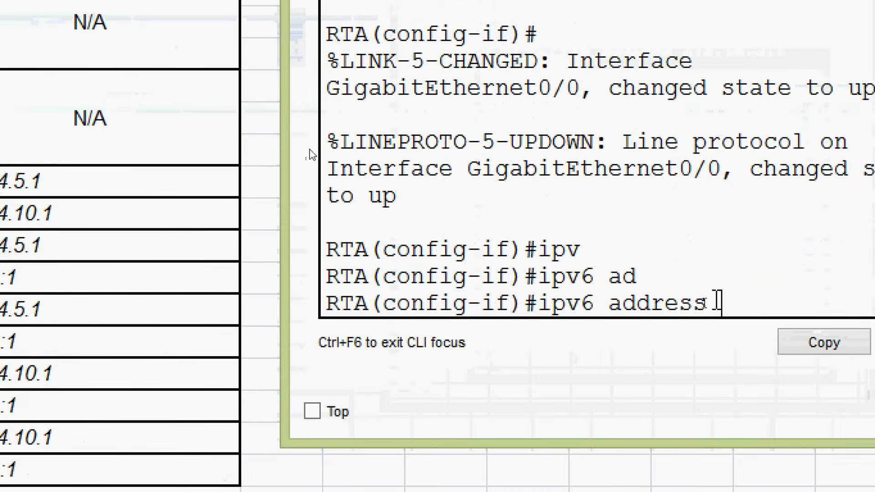
{"action": "right_click", "coordinate": [728, 303]}
{"action": "left_click", "coordinate": [767, 350]}
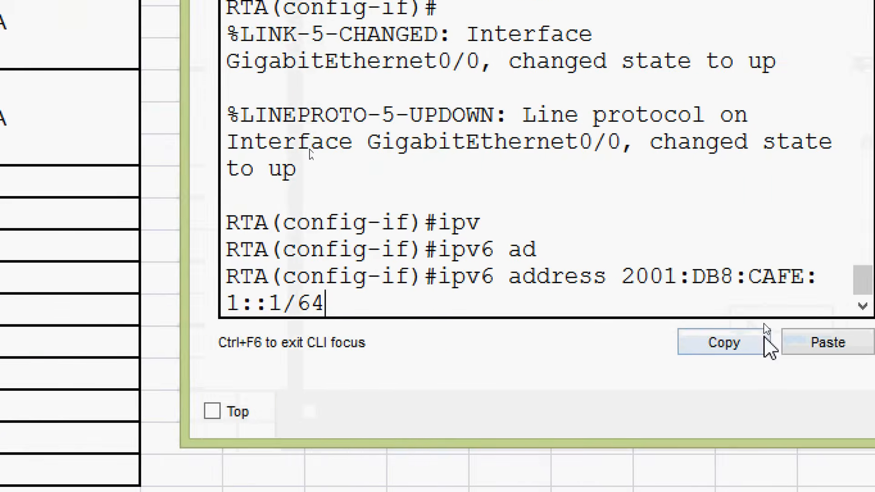
{"action": "key", "text": "Return"}
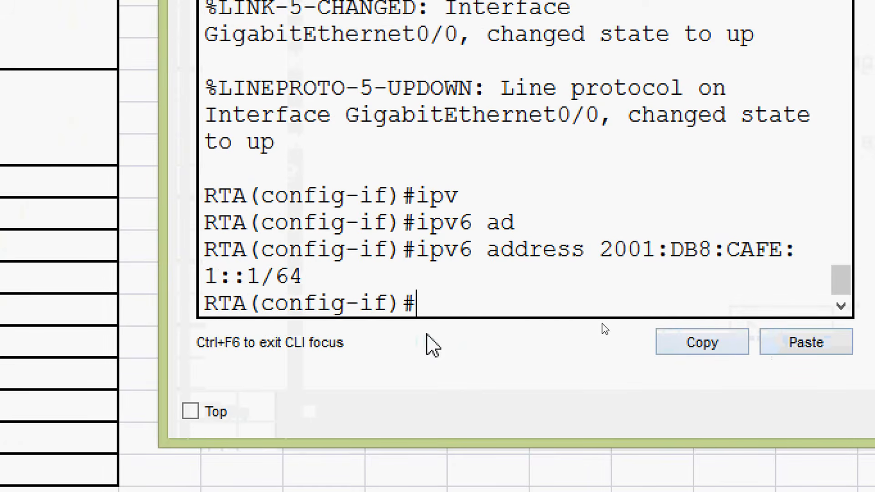
Step: Assign FE80::1 as the IPv6 link-local address of RTA's G0/0 interface
{"action": "type", "text": "ipv"}
{"action": "key", "text": "Tab"}
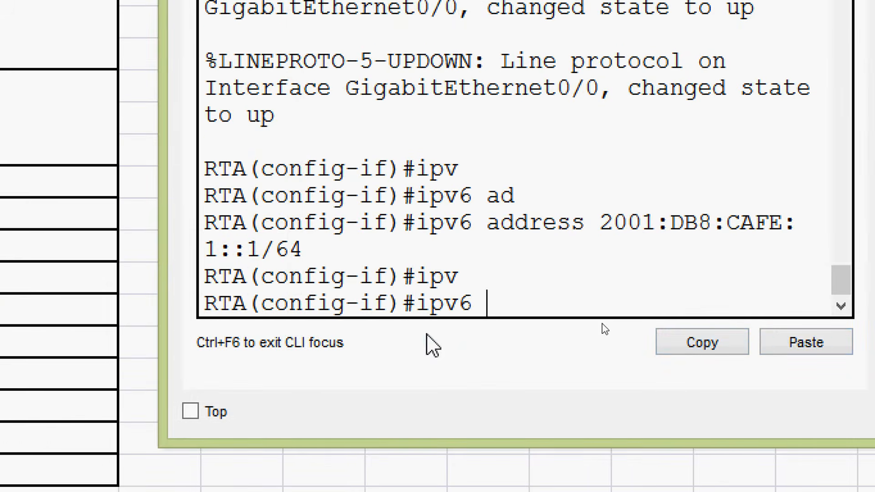
{"action": "type", "text": "ad"}
{"action": "key", "text": "Tab"}
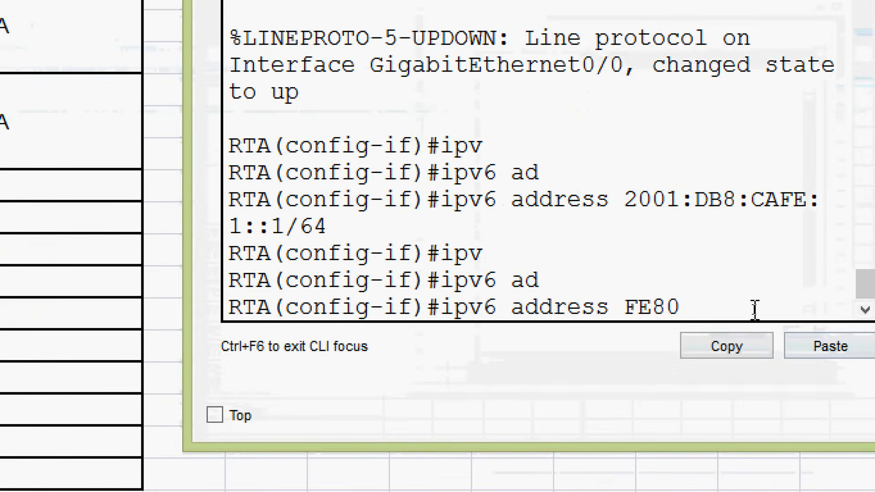
{"action": "type", "text": "FE80::1"}
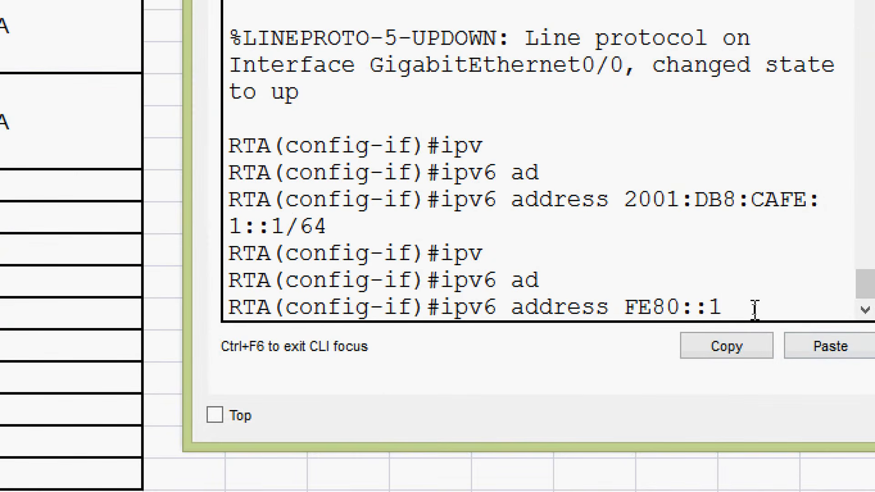
{"action": "type", "text": " link"}
{"action": "key", "text": "Tab"}
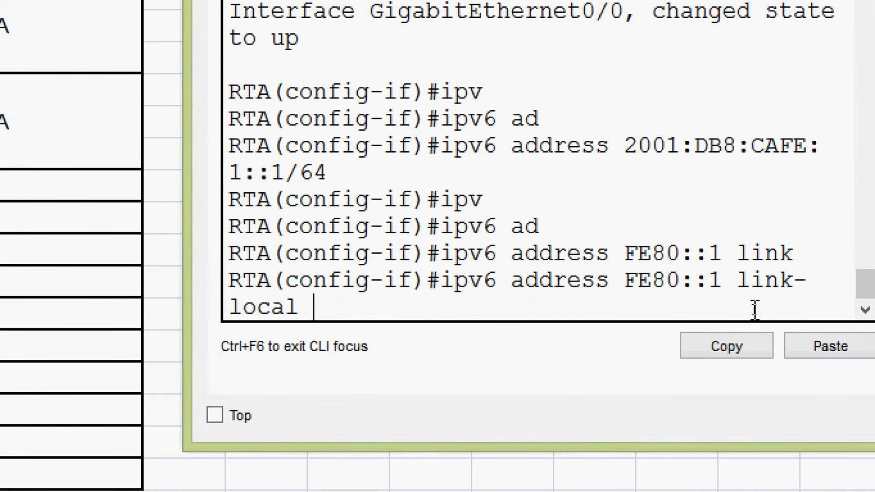
{"action": "key", "text": "Return"}
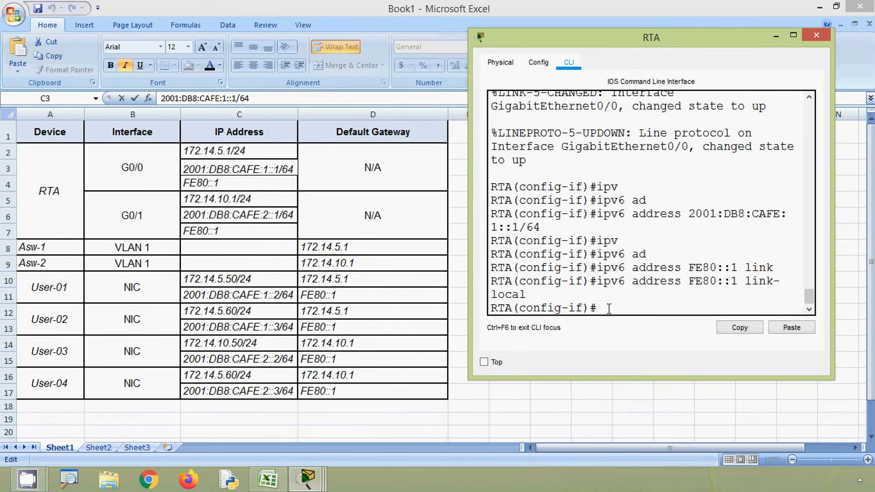
Step: Exit the G0/0 configuration and enter interface configuration mode for gigabitEthernet 0/1 on RTA
{"action": "type", "text": "it"}
{"action": "key", "text": "Return"}
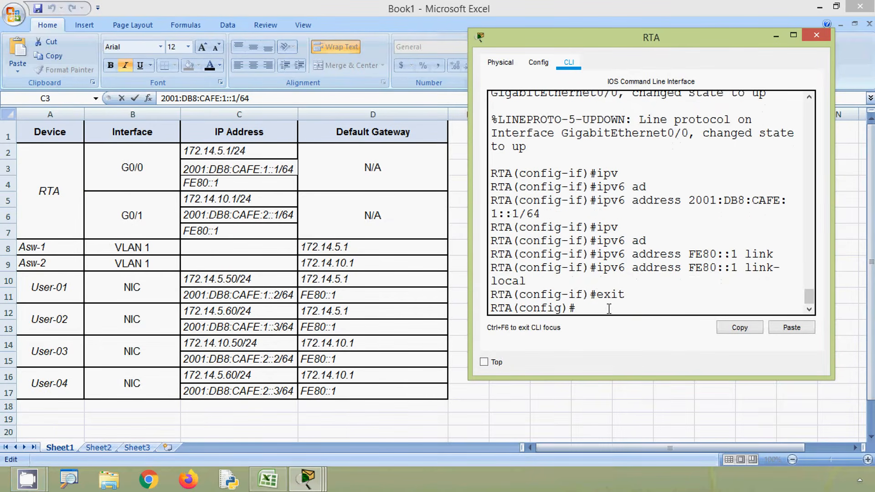
{"action": "type", "text": "inter"}
{"action": "key", "text": "Tab"}
{"action": "type", "text": "g"}
{"action": "key", "text": "Tab"}
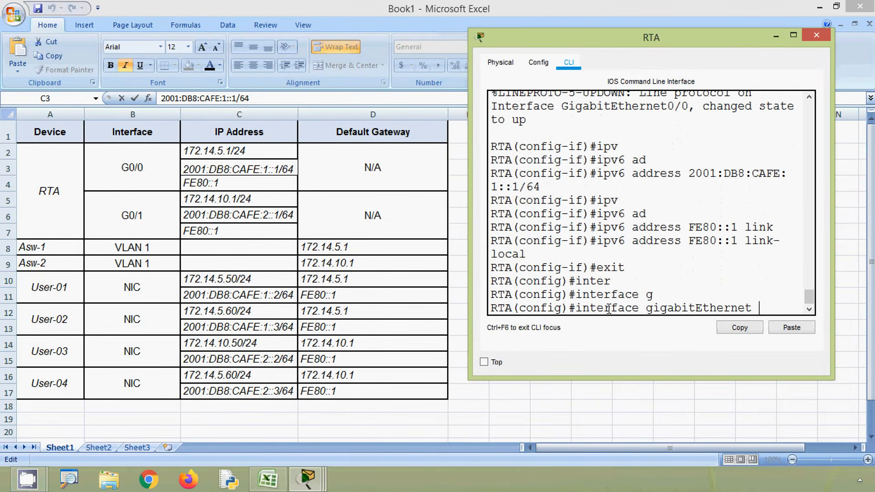
{"action": "type", "text": "0/1"}
{"action": "key", "text": "Return"}
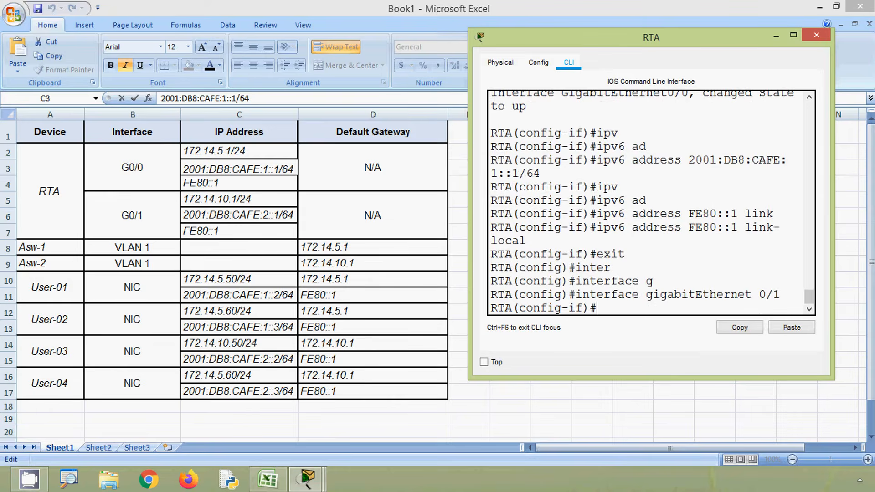
Step: Copy 172.14.10.1 from the Excel addressing table and assign it to RTA's G0/1 interface with subnet mask 255.255.255.0
{"action": "left_click", "coordinate": [228, 202]}
{"action": "left_click", "coordinate": [254, 201]}
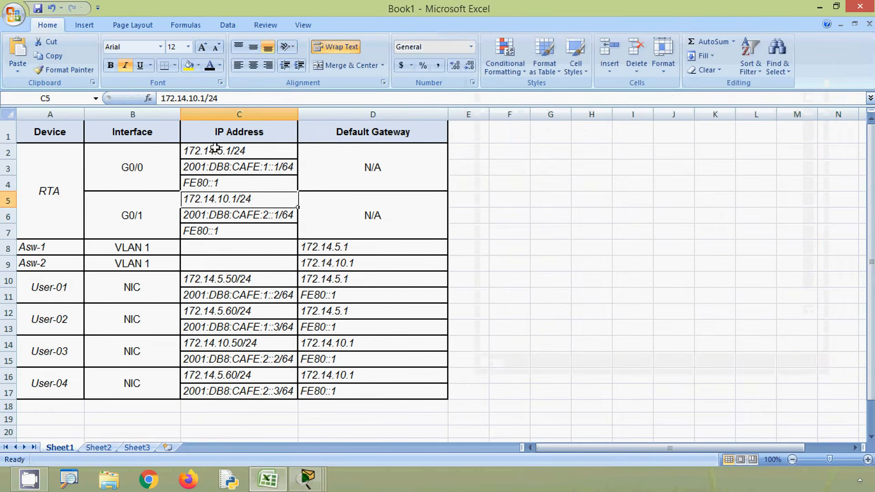
{"action": "left_click_drag", "start_coordinate": [205, 98], "coordinate": [145, 98]}
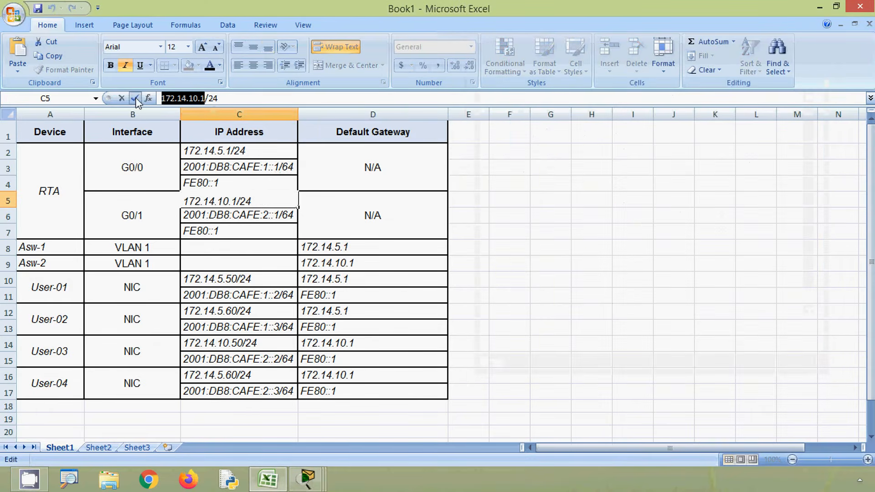
{"action": "key", "text": "ctrl+c"}
{"action": "key", "text": "alt+Tab"}
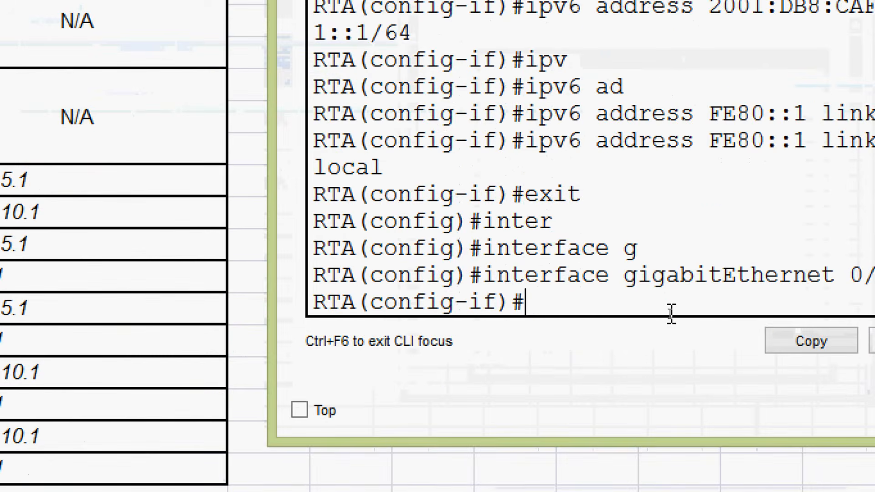
{"action": "type", "text": "ip ad"}
{"action": "key", "text": "Tab"}
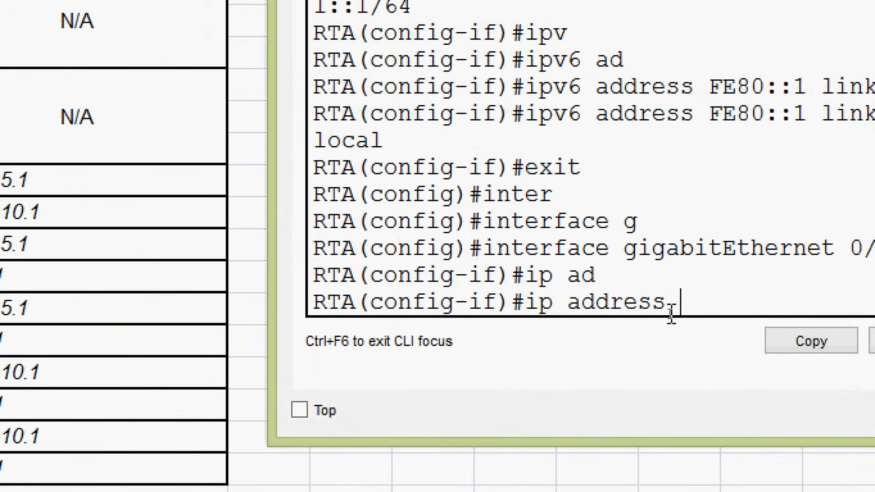
{"action": "right_click", "coordinate": [695, 304]}
{"action": "left_click", "coordinate": [713, 344]}
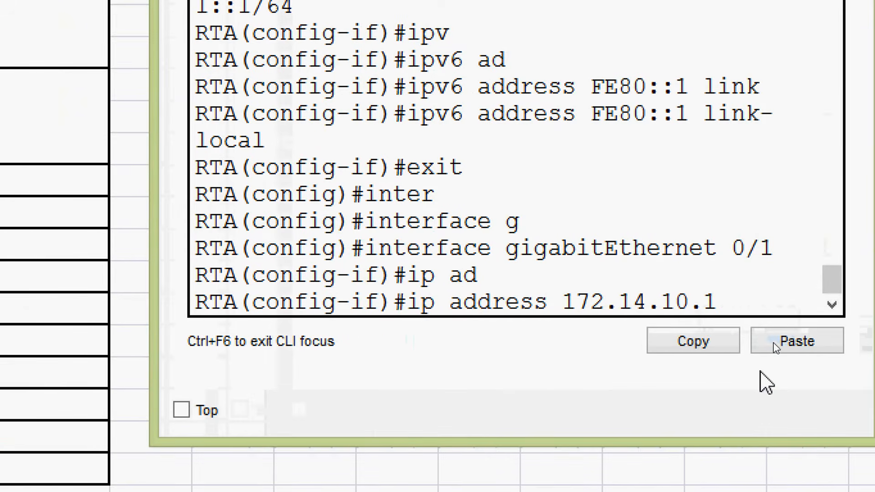
{"action": "type", "text": "255.255.255.0"}
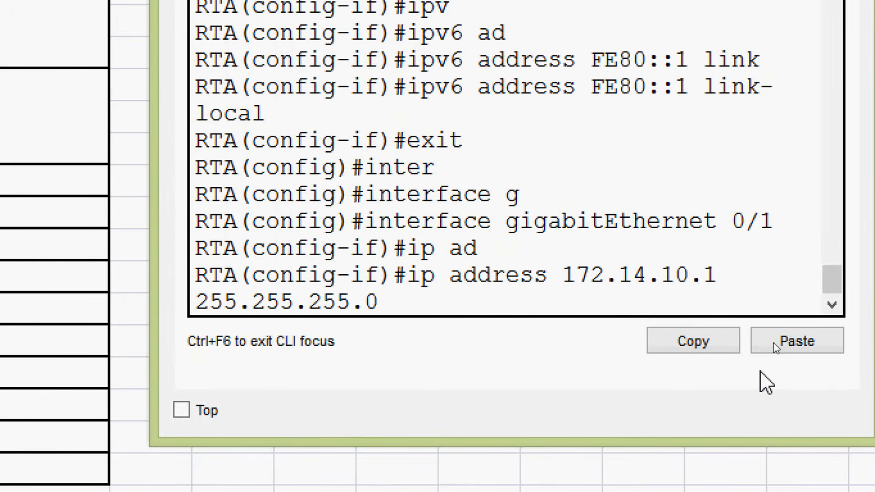
{"action": "key", "text": "Return"}
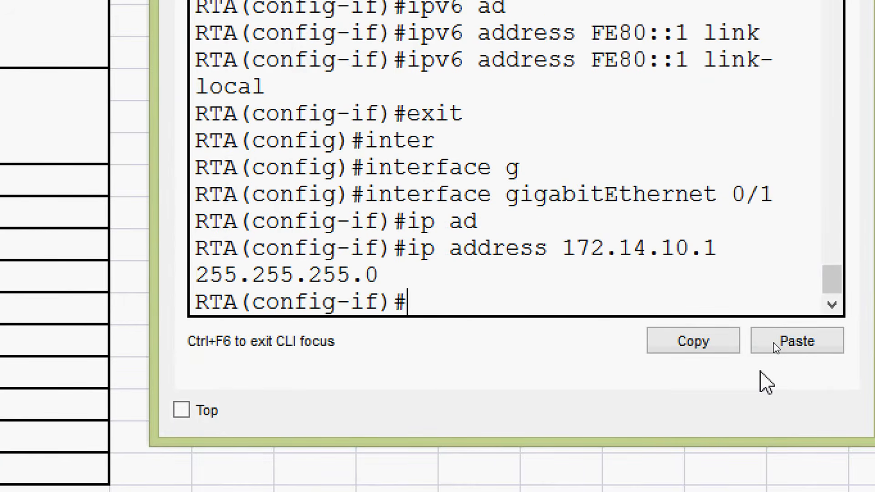
Step: Enable RTA's G0/1 interface with the no shutdown command
{"action": "type", "text": "no sh"}
{"action": "key", "text": "Tab"}
{"action": "key", "text": "Return"}
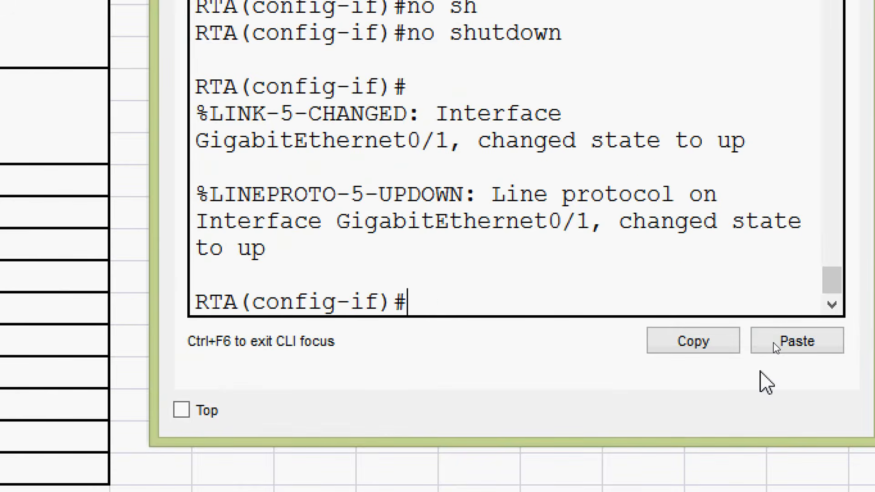
Step: Copy 2001:DB8:CAFE:2::1/64 from the Excel addressing table and assign it as the IPv6 address of RTA's G0/1 interface
{"action": "type", "text": "ipv"}
{"action": "key", "text": "Tab"}
{"action": "type", "text": "ad"}
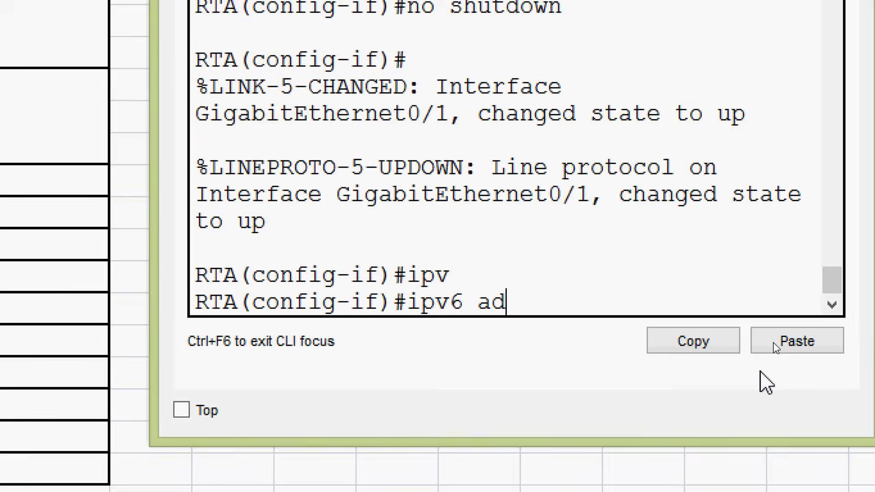
{"action": "key", "text": "Tab"}
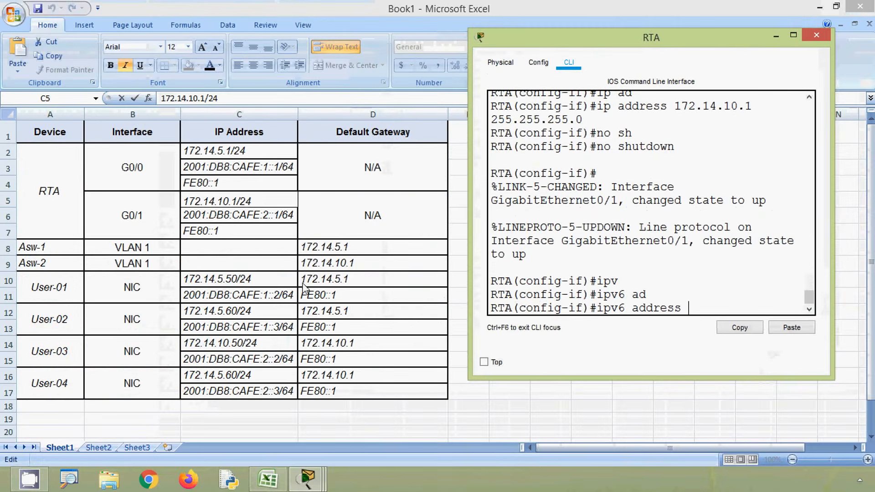
{"action": "left_click", "coordinate": [246, 234]}
{"action": "left_click", "coordinate": [250, 217]}
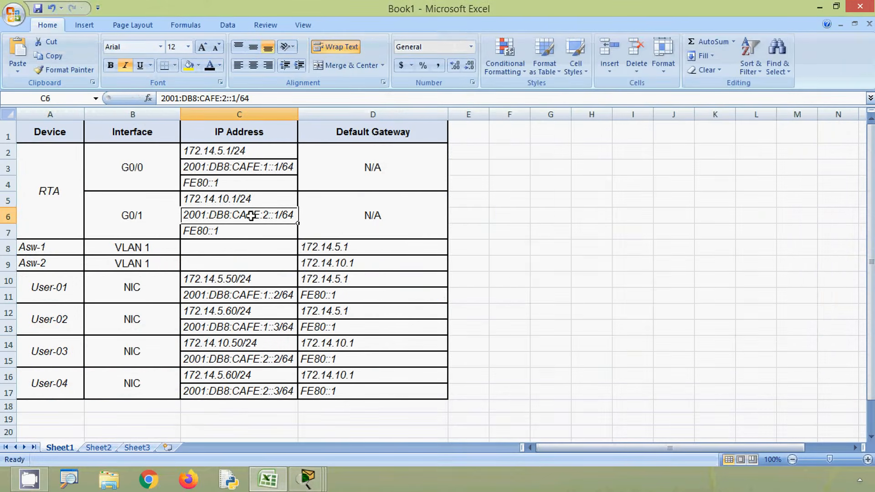
{"action": "left_click_drag", "start_coordinate": [250, 98], "coordinate": [159, 98]}
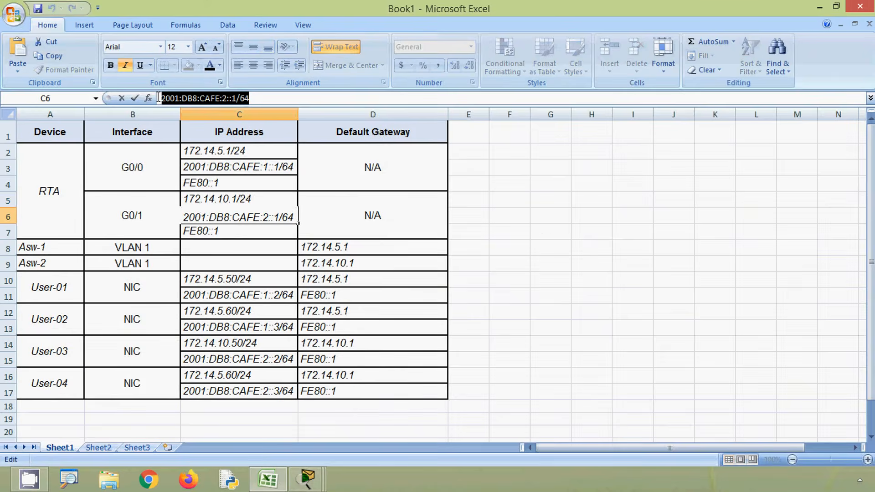
{"action": "key", "text": "alt+Tab"}
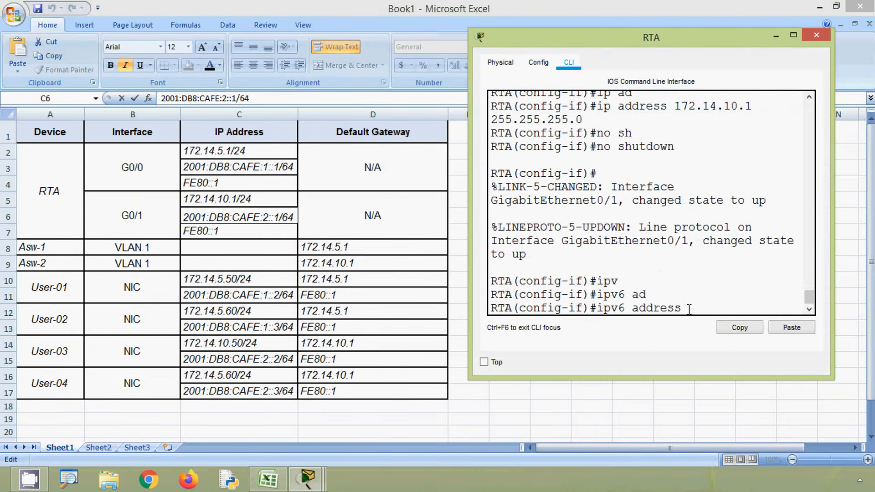
{"action": "right_click", "coordinate": [699, 310]}
{"action": "left_click", "coordinate": [728, 331]}
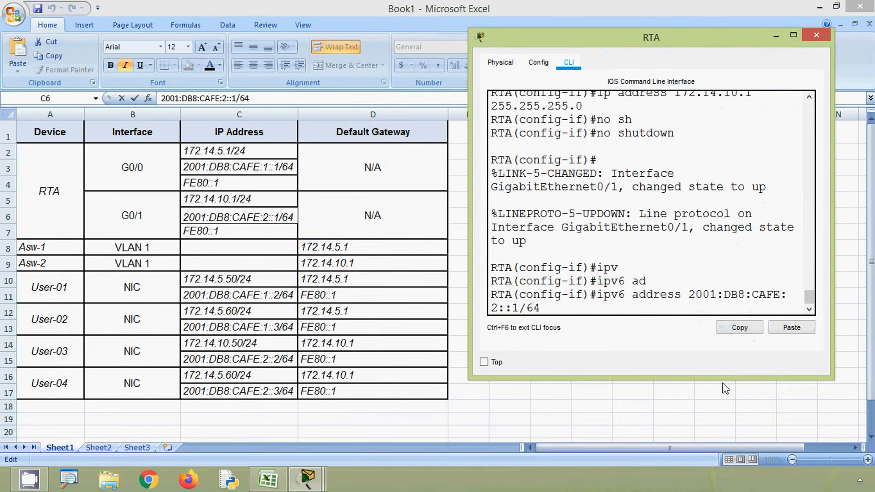
{"action": "key", "text": "Return"}
Step: Assign FE80::1 as the IPv6 link-local address of RTA's G0/1 interface and return to the Packet Tracer topology
{"action": "type", "text": "ip"}
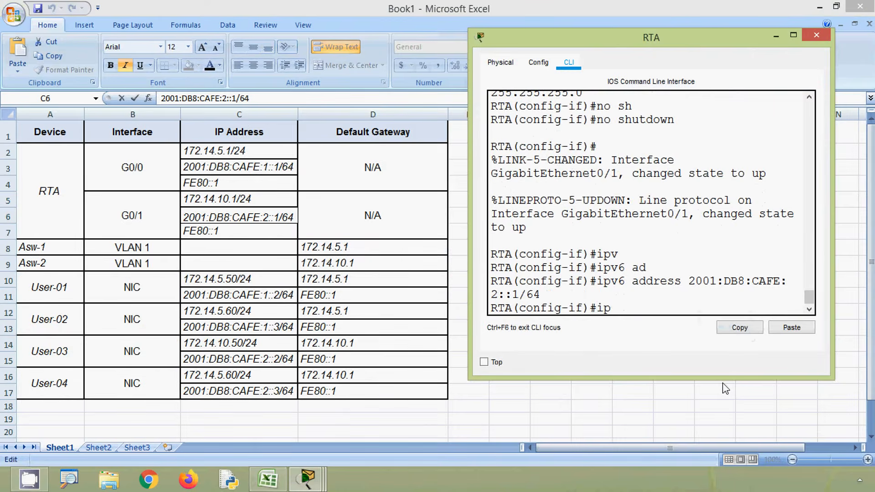
{"action": "type", "text": "v"}
{"action": "key", "text": "Tab"}
{"action": "type", "text": "ad"}
{"action": "key", "text": "Tab"}
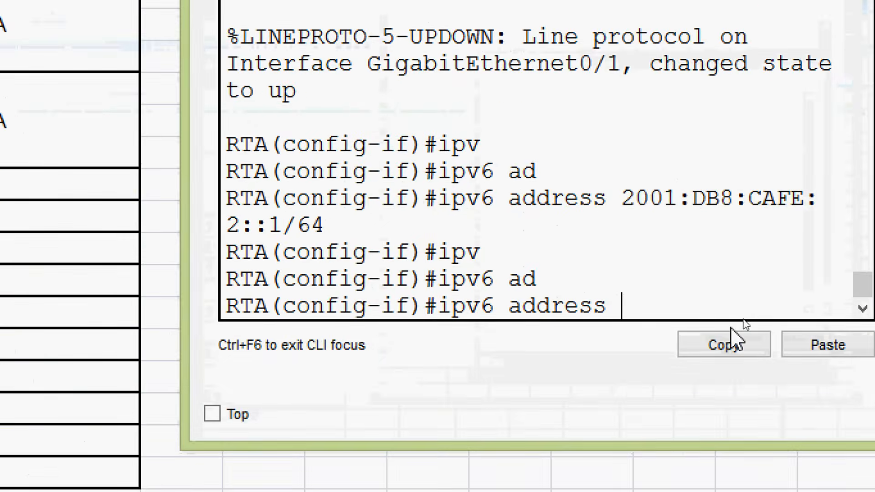
{"action": "type", "text": "FE80::1"}
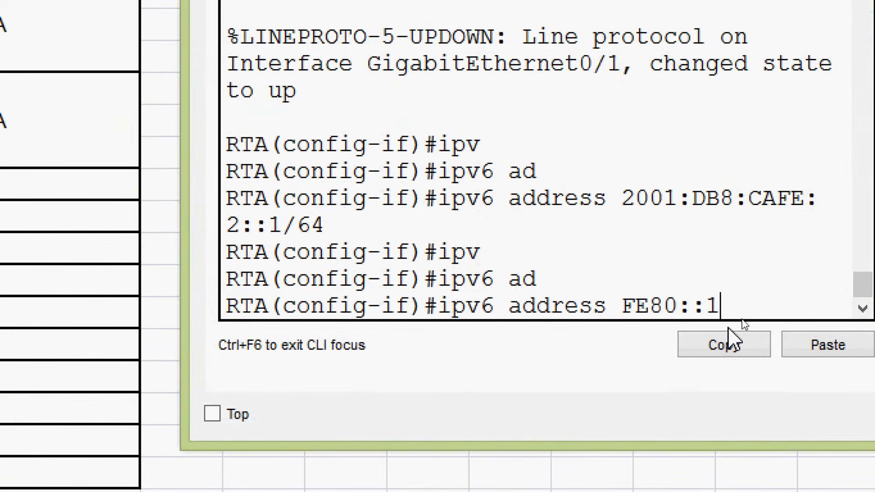
{"action": "type", "text": " link"}
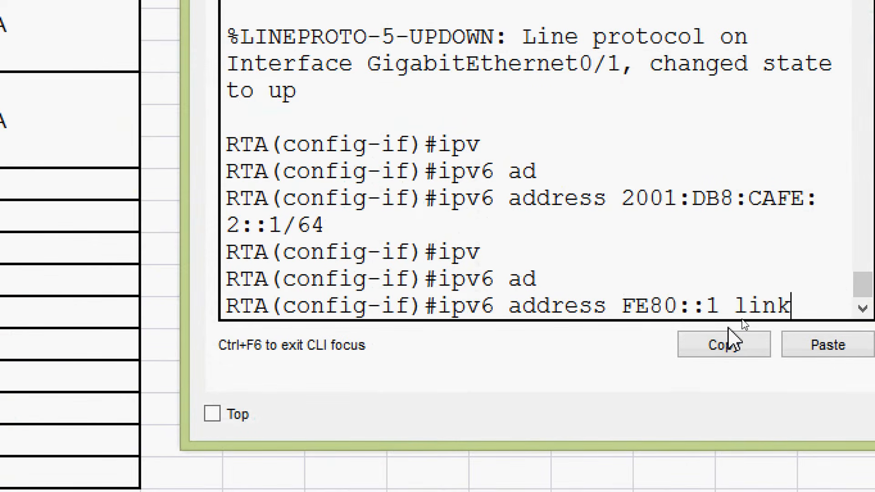
{"action": "key", "text": "Tab"}
{"action": "key", "text": "Return"}
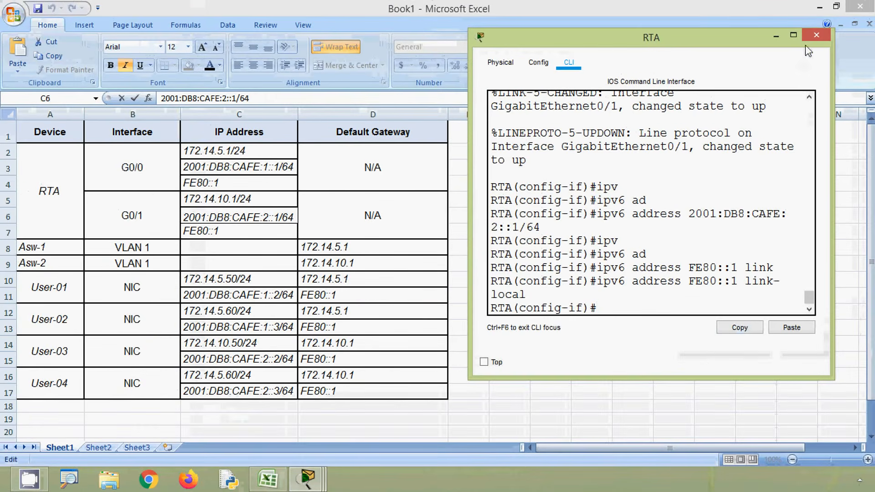
{"action": "left_click", "coordinate": [812, 36]}
{"action": "left_click", "coordinate": [821, 7]}
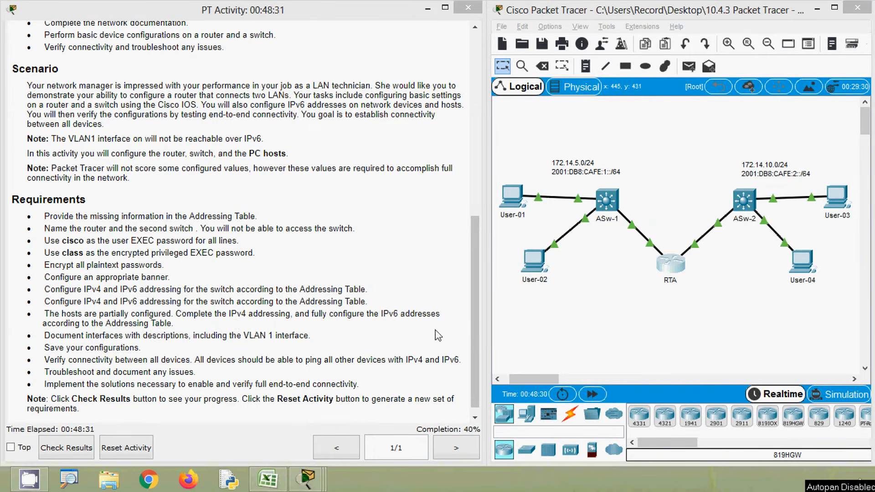
Step: Open User-01's IP configuration and set its IPv4 default gateway to 172.14.5.1, reusing its own IP address as the base
{"action": "left_click", "coordinate": [571, 330]}
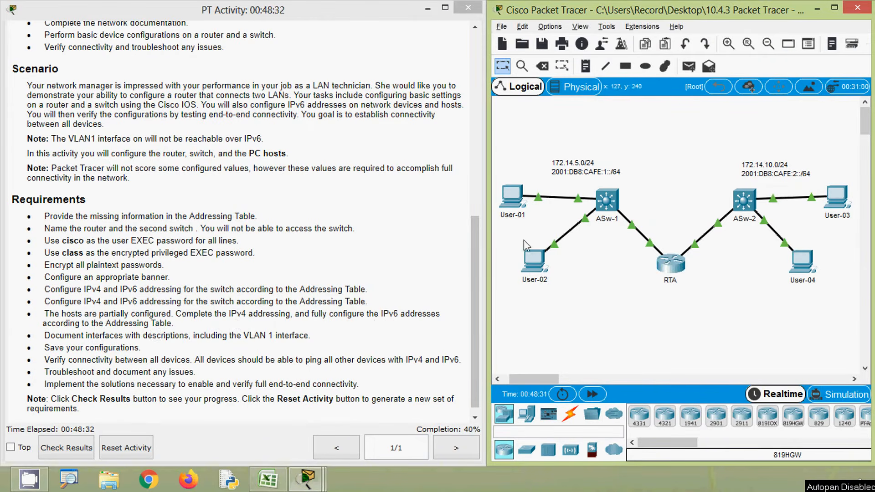
{"action": "left_click", "coordinate": [516, 201]}
{"action": "left_click", "coordinate": [315, 145]}
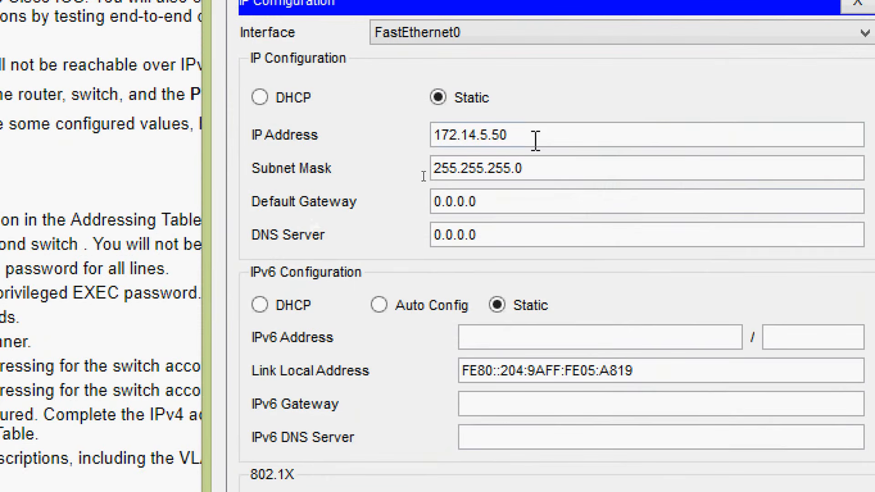
{"action": "left_click_drag", "start_coordinate": [421, 175], "coordinate": [359, 175]}
{"action": "key", "text": "ctrl+c"}
{"action": "left_click_drag", "start_coordinate": [517, 197], "coordinate": [398, 198]}
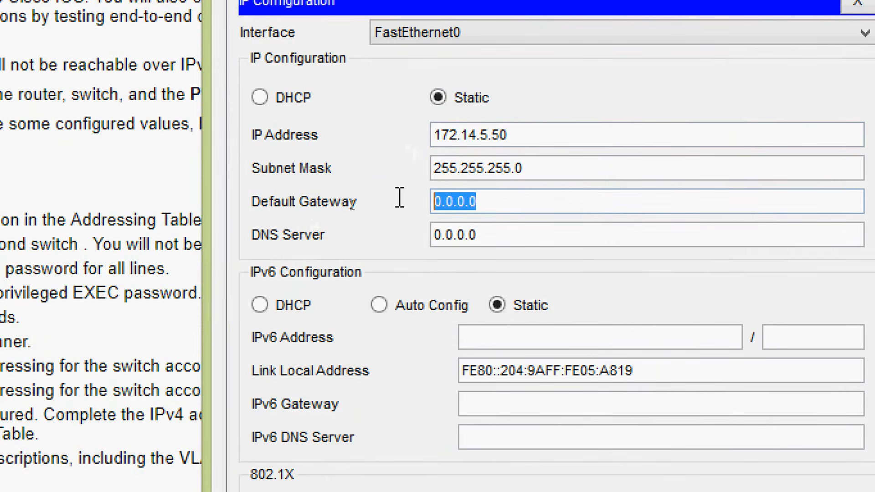
{"action": "key", "text": "ctrl+v"}
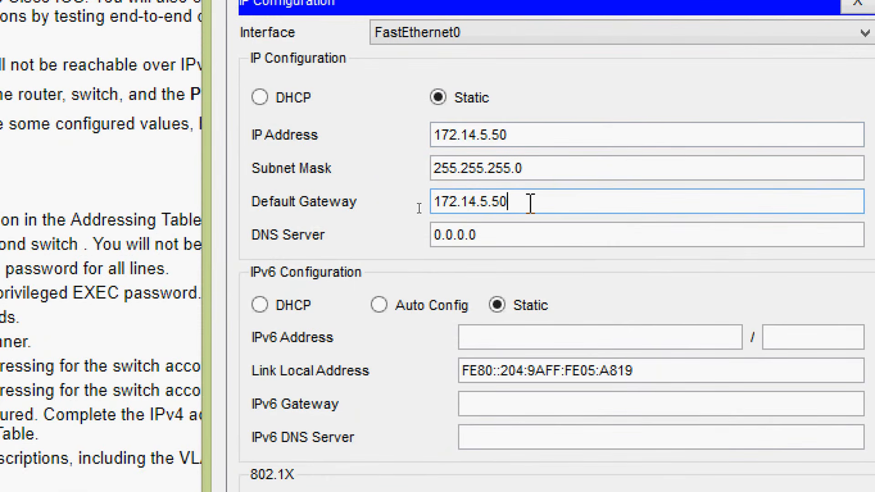
{"action": "key", "text": "BackSpace"}
{"action": "key", "text": "BackSpace"}
{"action": "left_click", "coordinate": [517, 241]}
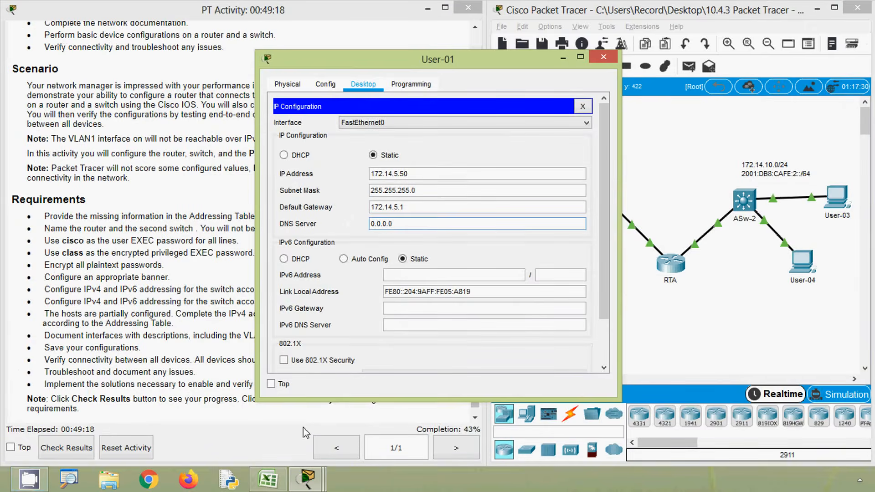
Step: Copy User-01's IPv6 address 2001:DB8:CAFE:1::2 from the Excel addressing table into its IP configuration, with prefix length 64
{"action": "left_click", "coordinate": [268, 479]}
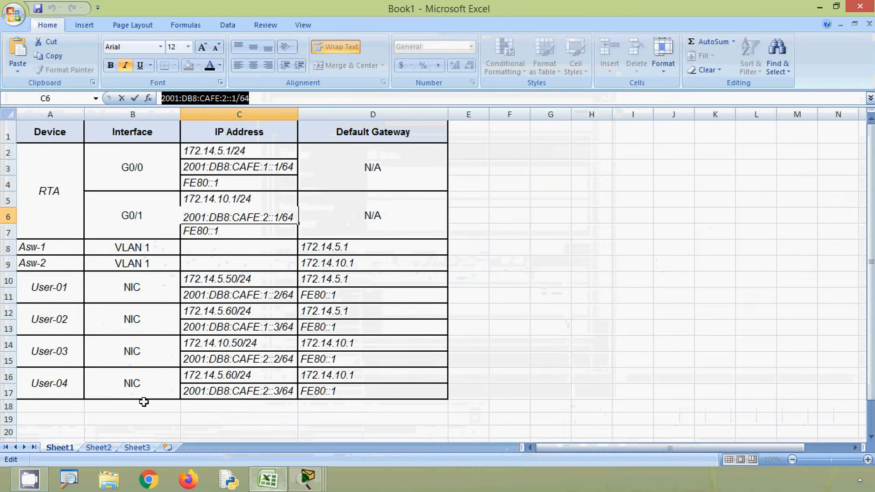
{"action": "key", "text": "alt+Tab"}
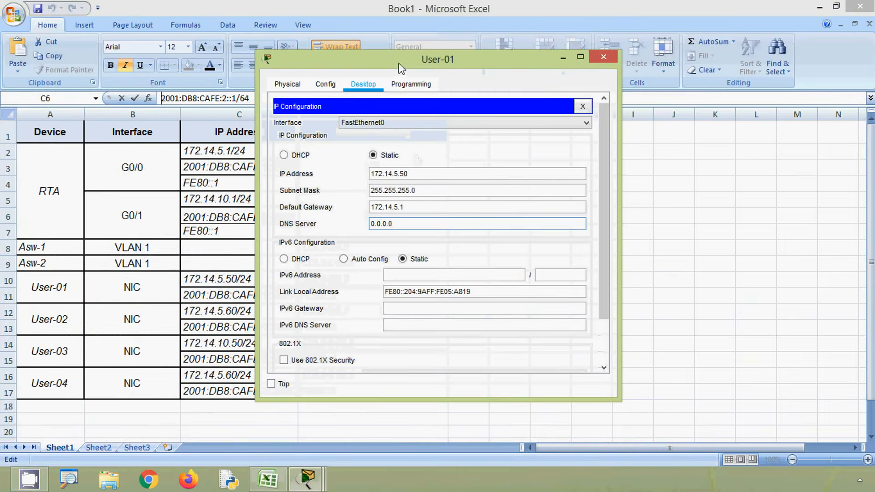
{"action": "left_click_drag", "start_coordinate": [401, 64], "coordinate": [581, 75]}
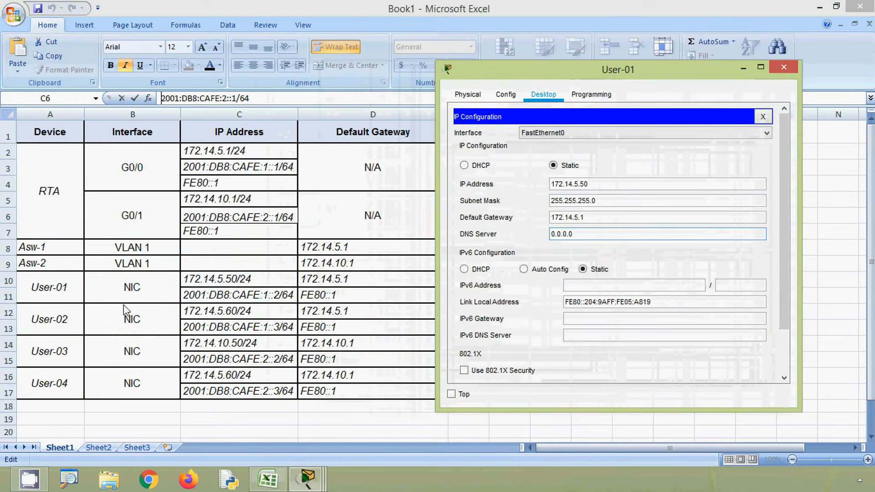
{"action": "key", "text": "alt+Tab"}
{"action": "left_click", "coordinate": [233, 296]}
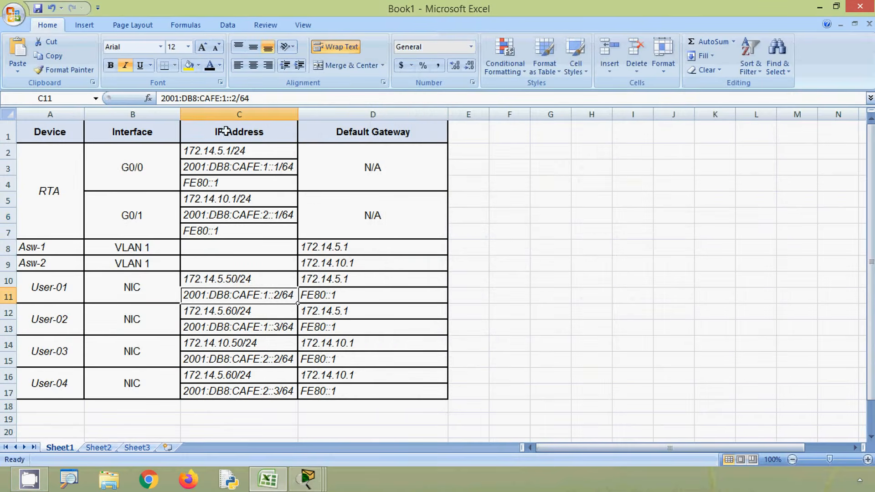
{"action": "left_click_drag", "start_coordinate": [239, 98], "coordinate": [135, 101]}
{"action": "key", "text": "ctrl+c"}
{"action": "key", "text": "alt+Tab"}
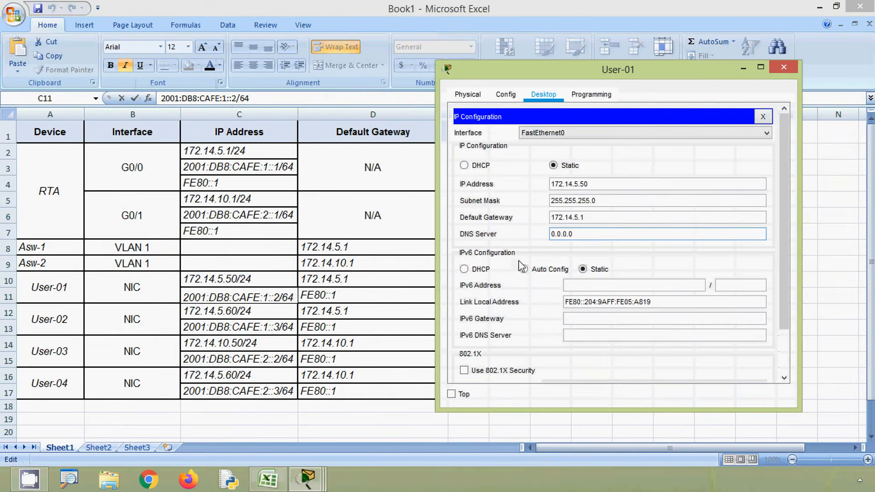
{"action": "left_click", "coordinate": [575, 285]}
{"action": "key", "text": "ctrl+v"}
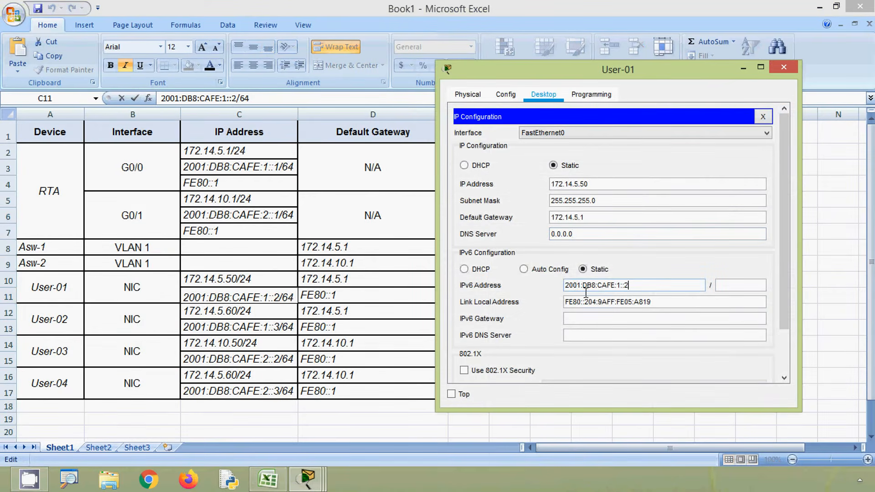
{"action": "left_click", "coordinate": [733, 287]}
Step: Copy FE80::1 from the Excel addressing table as User-01's IPv6 gateway, and return to the Packet Tracer topology
{"action": "key", "text": "alt+Tab"}
{"action": "left_click", "coordinate": [328, 327]}
{"action": "left_click_drag", "start_coordinate": [209, 97], "coordinate": [158, 97]}
{"action": "key", "text": "ctrl+c"}
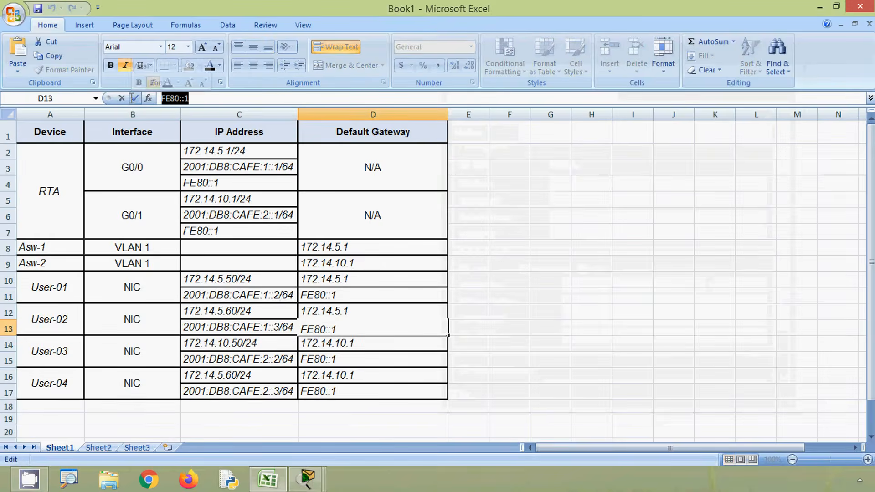
{"action": "key", "text": "alt+Tab"}
{"action": "key", "text": "ctrl+v"}
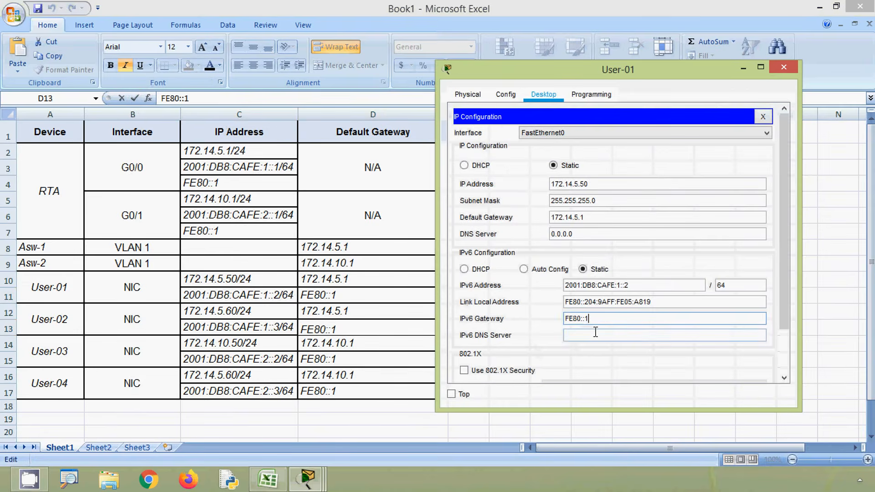
{"action": "left_click", "coordinate": [597, 338]}
{"action": "left_click", "coordinate": [784, 67]}
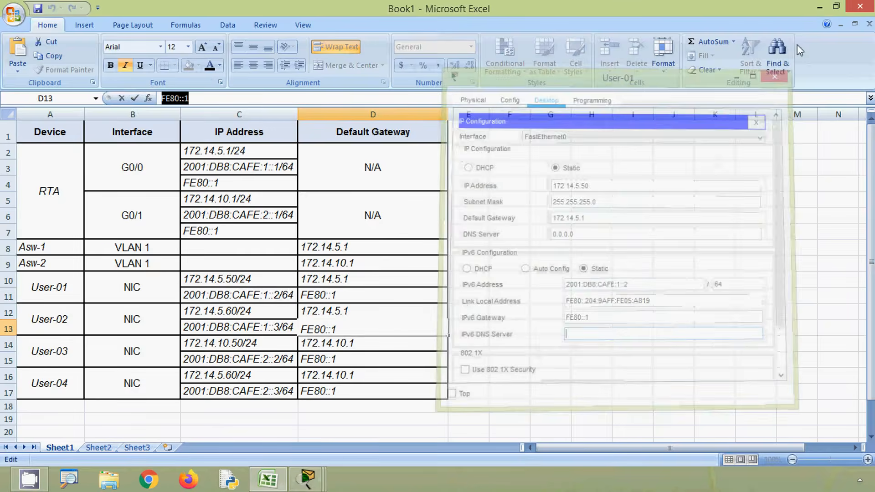
{"action": "left_click", "coordinate": [819, 8]}
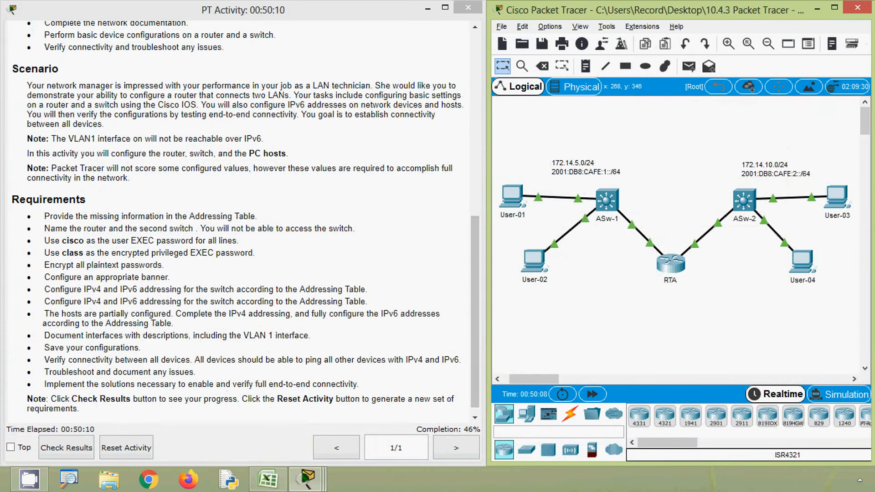
Step: Open User-02's IP configuration and set its IPv4 default gateway to 172.14.5.1, reusing its own IP address as the base
{"action": "key", "text": "alt"}
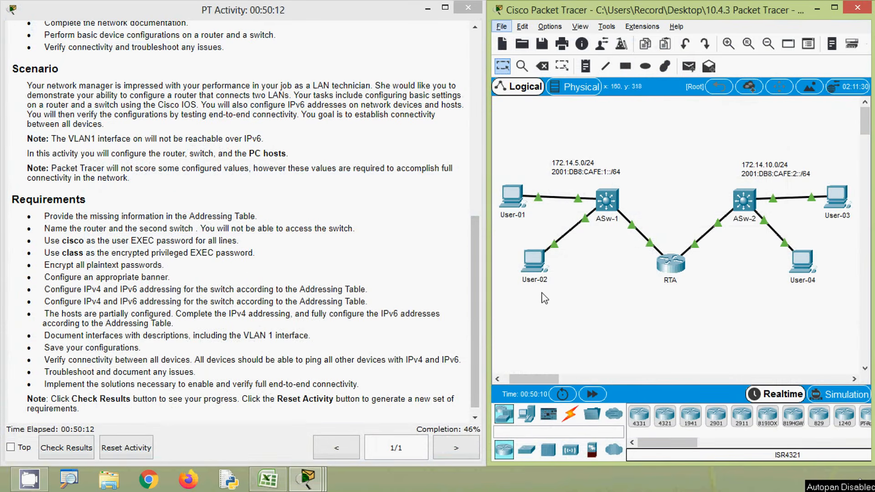
{"action": "left_click", "coordinate": [535, 262]}
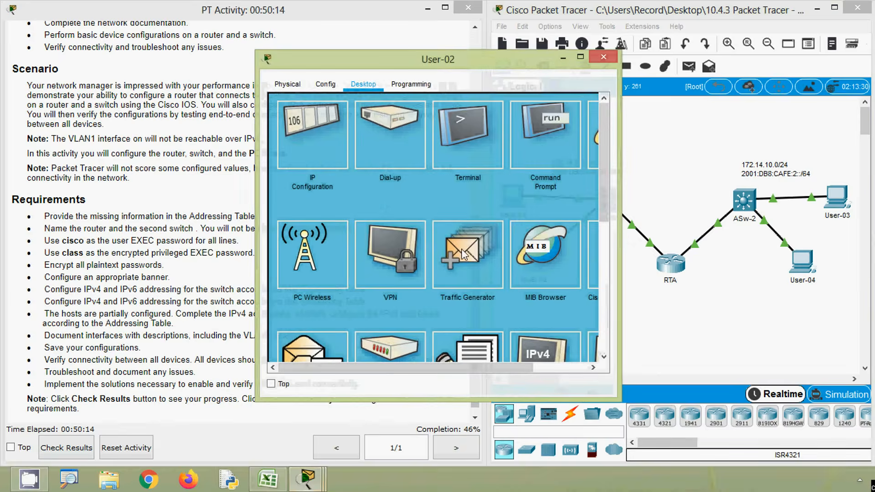
{"action": "left_click", "coordinate": [314, 154]}
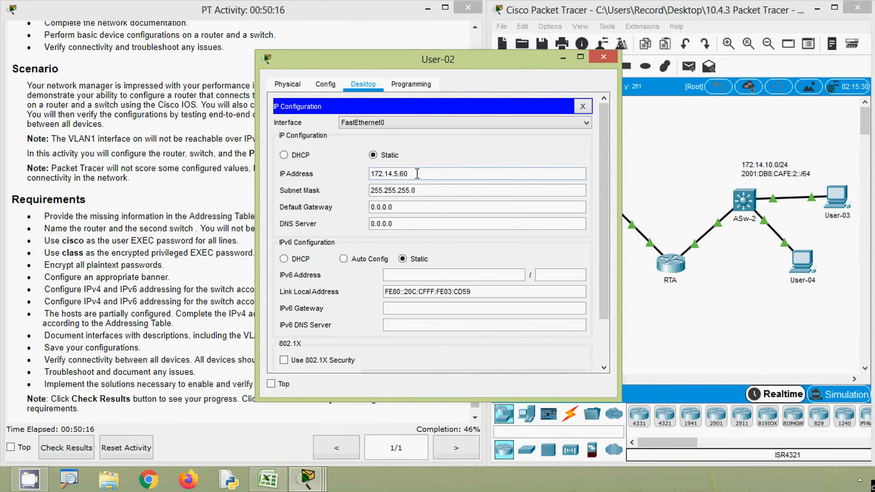
{"action": "left_click_drag", "start_coordinate": [417, 173], "coordinate": [359, 171]}
{"action": "key", "text": "ctrl+c"}
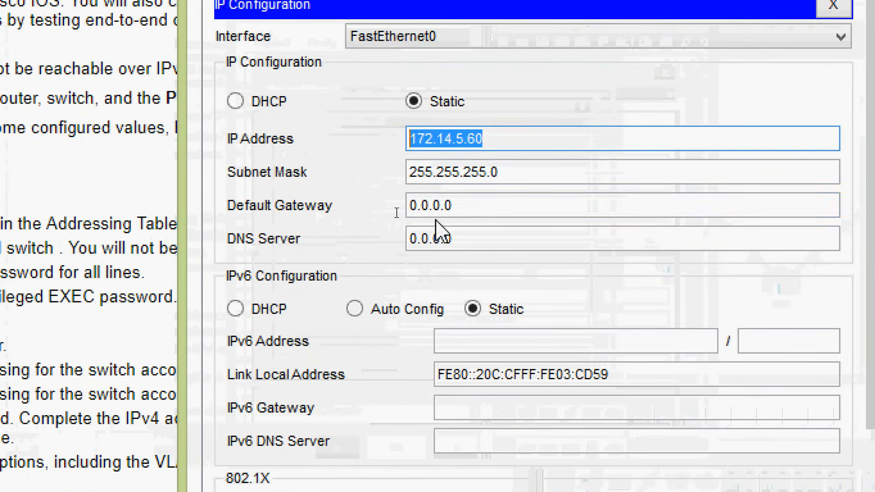
{"action": "left_click", "coordinate": [407, 210]}
{"action": "left_click_drag", "start_coordinate": [482, 211], "coordinate": [389, 215]}
{"action": "key", "text": "ctrl+v"}
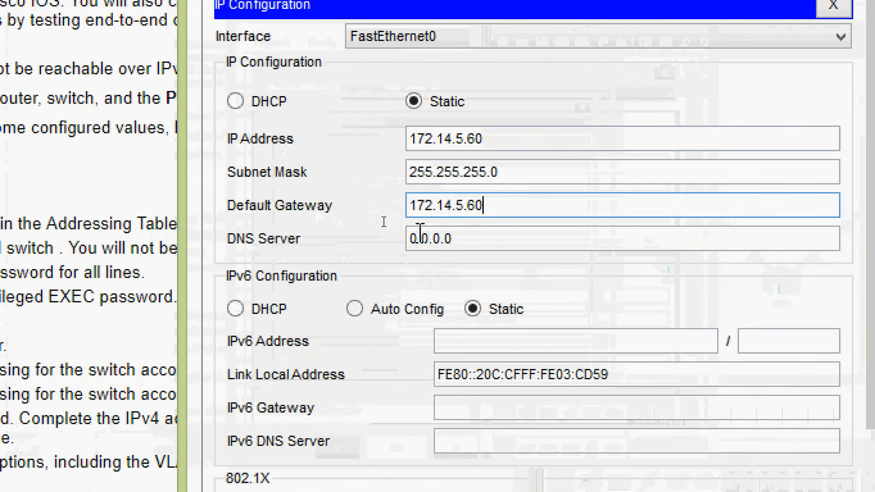
{"action": "key", "text": "BackSpace"}
{"action": "key", "text": "BackSpace"}
{"action": "type", "text": "1"}
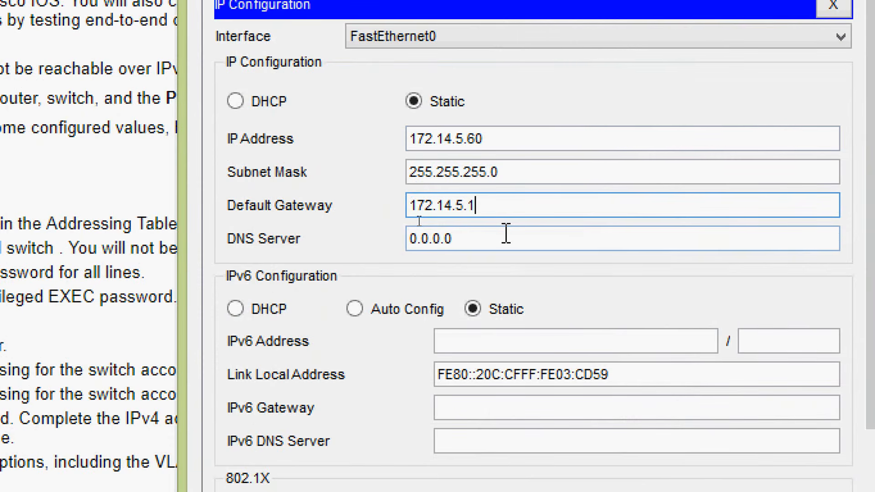
{"action": "left_click", "coordinate": [506, 233]}
{"action": "left_click", "coordinate": [513, 341]}
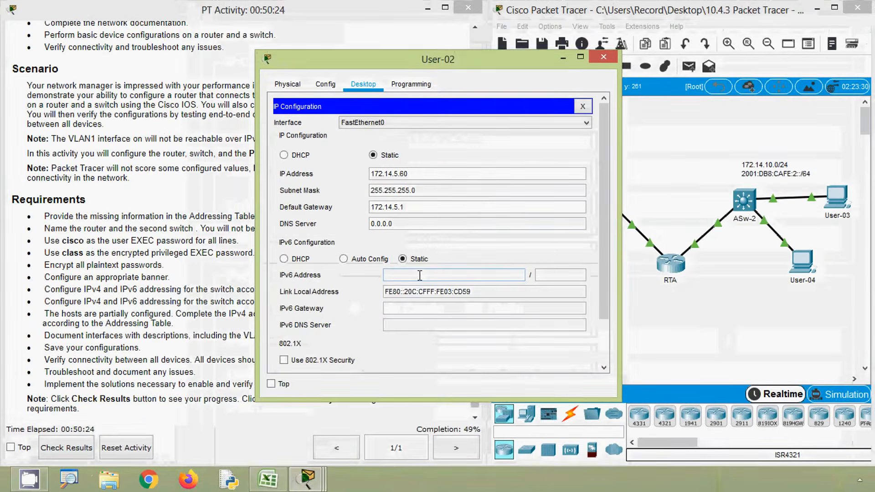
Step: Copy User-02's IPv6 address 2001:DB8:CAFE:1::3 from the Excel addressing table into its IP configuration, with prefix length 64
{"action": "left_click", "coordinate": [269, 478]}
{"action": "key", "text": "alt+Tab"}
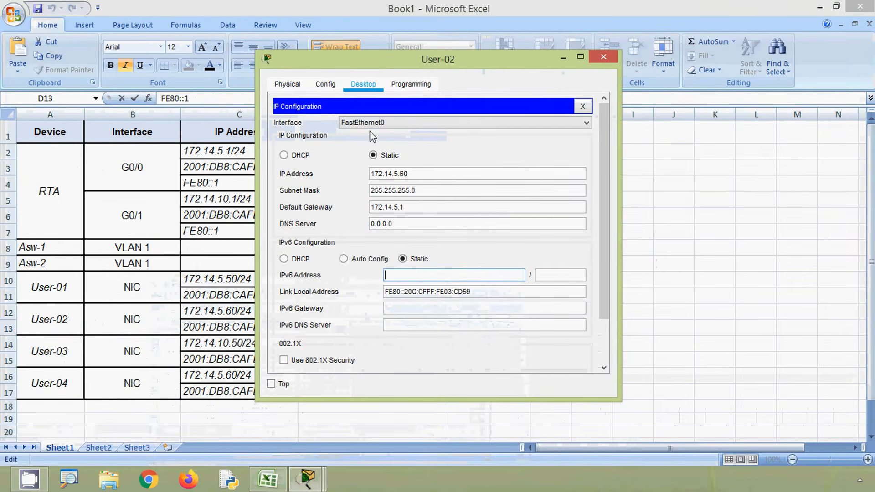
{"action": "left_click", "coordinate": [214, 327]}
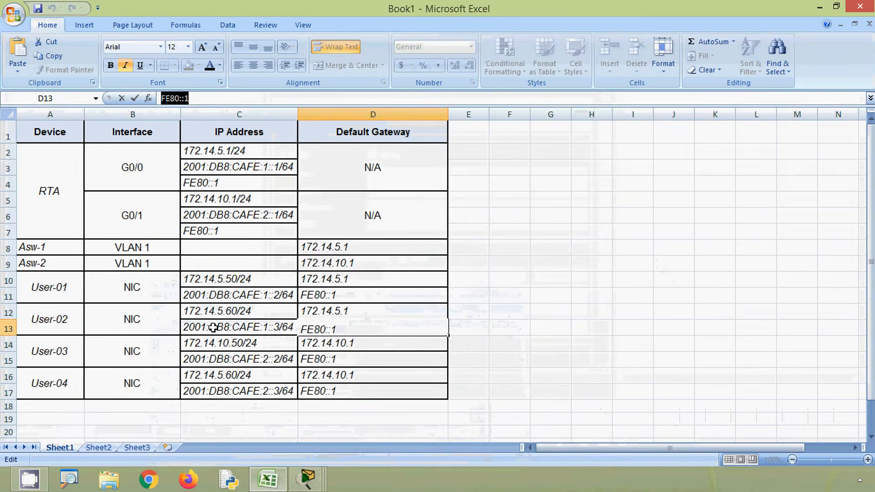
{"action": "left_click_drag", "start_coordinate": [236, 98], "coordinate": [136, 103]}
{"action": "key", "text": "ctrl+c"}
{"action": "key", "text": "alt+Tab"}
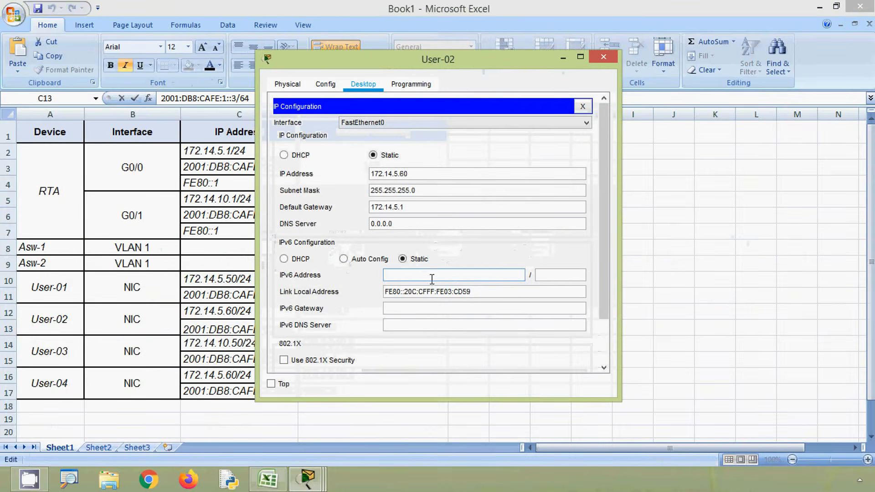
{"action": "key", "text": "ctrl+v"}
{"action": "left_click", "coordinate": [557, 274]}
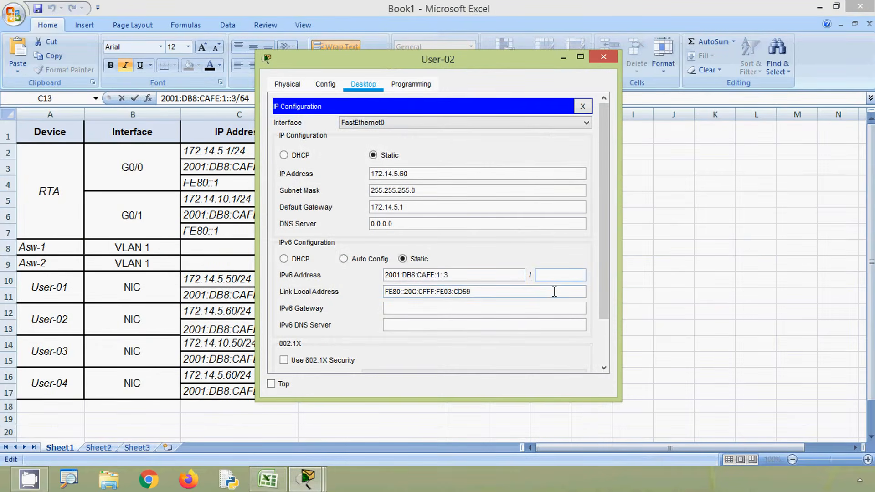
{"action": "type", "text": "64"}
Step: Copy FE80::1 from the Excel addressing table as User-02's IPv6 gateway, and return to the Packet Tracer topology
{"action": "left_click", "coordinate": [258, 320]}
{"action": "left_click", "coordinate": [327, 358]}
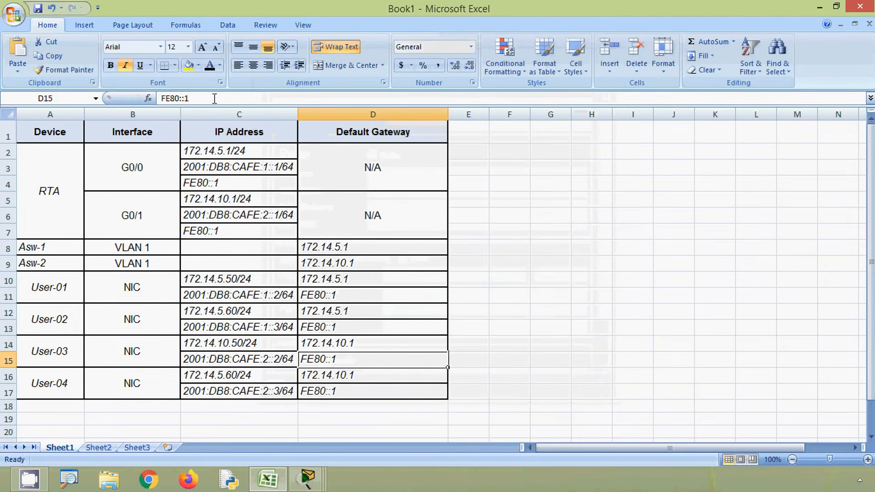
{"action": "left_click_drag", "start_coordinate": [214, 99], "coordinate": [159, 99]}
{"action": "key", "text": "ctrl+c"}
{"action": "key", "text": "alt+Tab"}
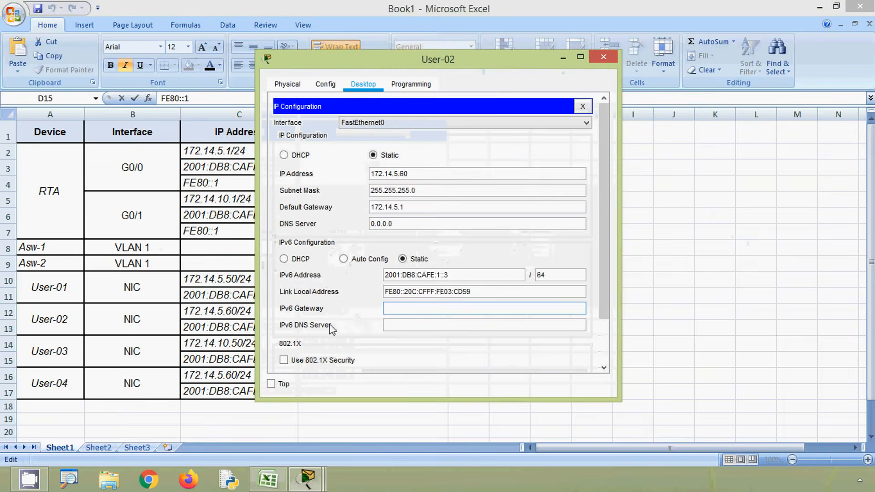
{"action": "key", "text": "ctrl+v"}
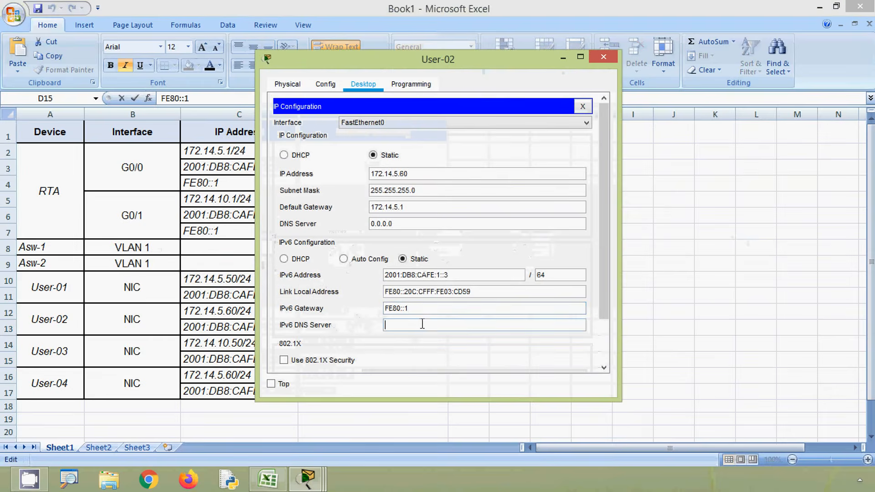
{"action": "left_click", "coordinate": [599, 57]}
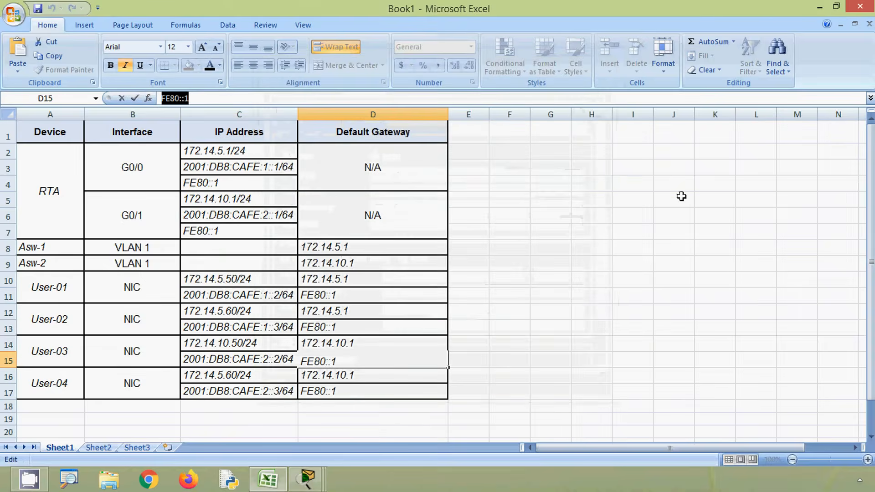
{"action": "left_click", "coordinate": [818, 9]}
{"action": "left_click", "coordinate": [397, 295]}
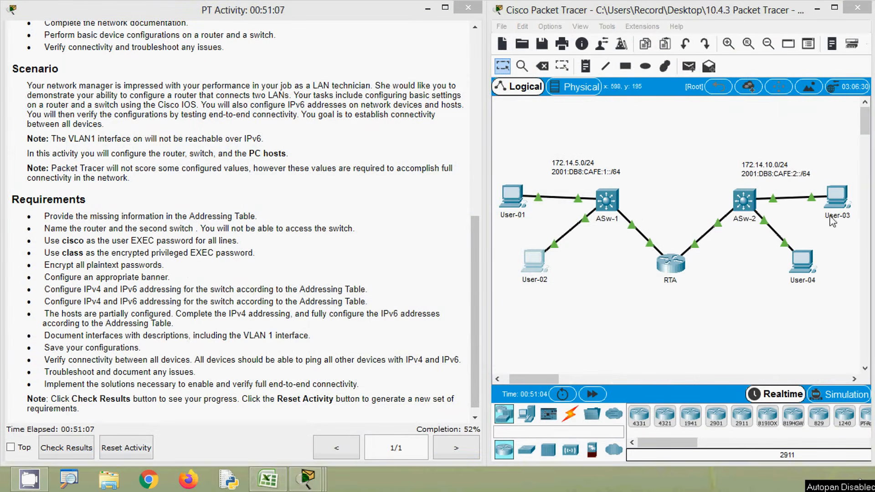
Step: Open User-03's IP configuration and set its IPv4 default gateway to 172.14.10.1, reusing its own IP address as the base
{"action": "left_click", "coordinate": [837, 207]}
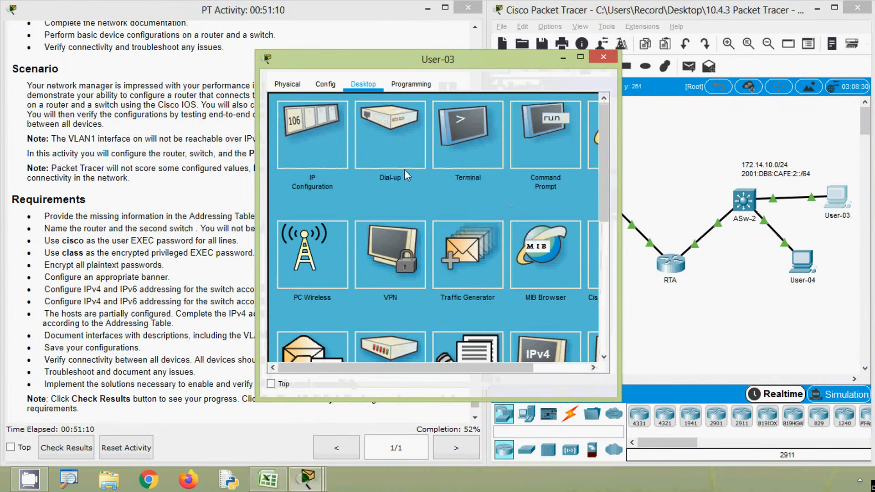
{"action": "left_click", "coordinate": [307, 165]}
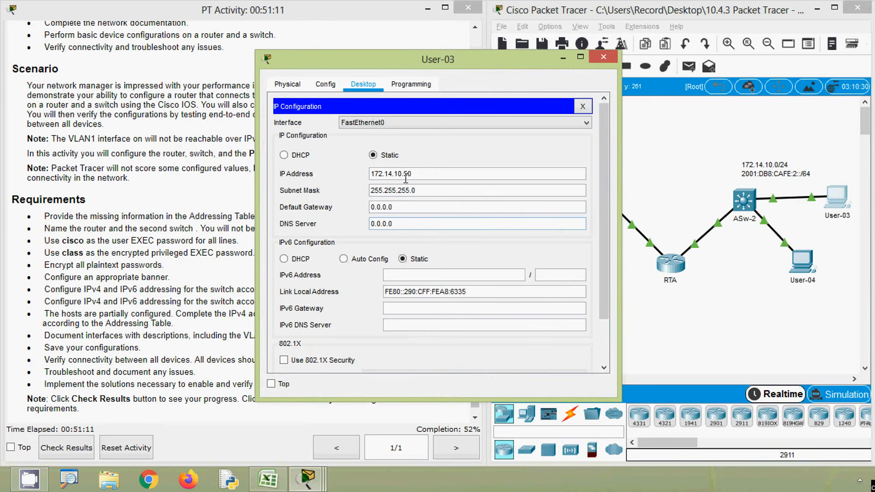
{"action": "left_click_drag", "start_coordinate": [406, 178], "coordinate": [340, 171]}
{"action": "key", "text": "ctrl+c"}
{"action": "left_click_drag", "start_coordinate": [371, 208], "coordinate": [395, 208]}
{"action": "key", "text": "ctrl+v"}
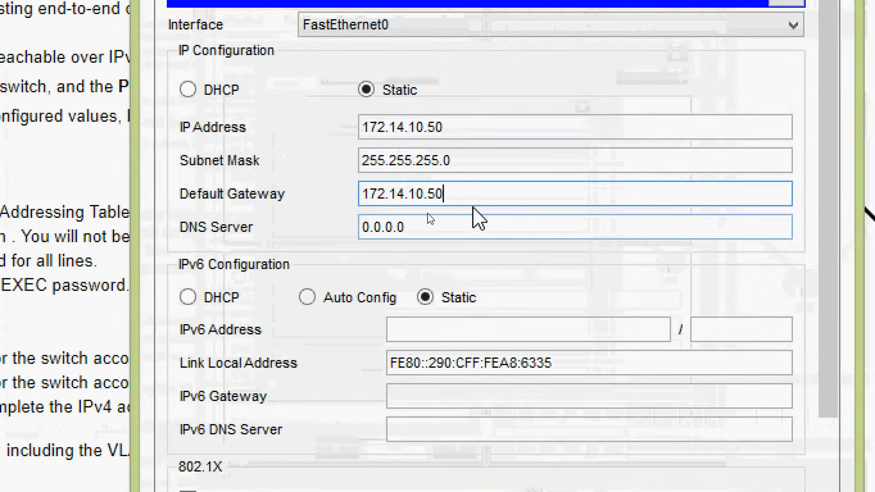
{"action": "key", "text": "BackSpace"}
{"action": "key", "text": "BackSpace"}
{"action": "type", "text": "1"}
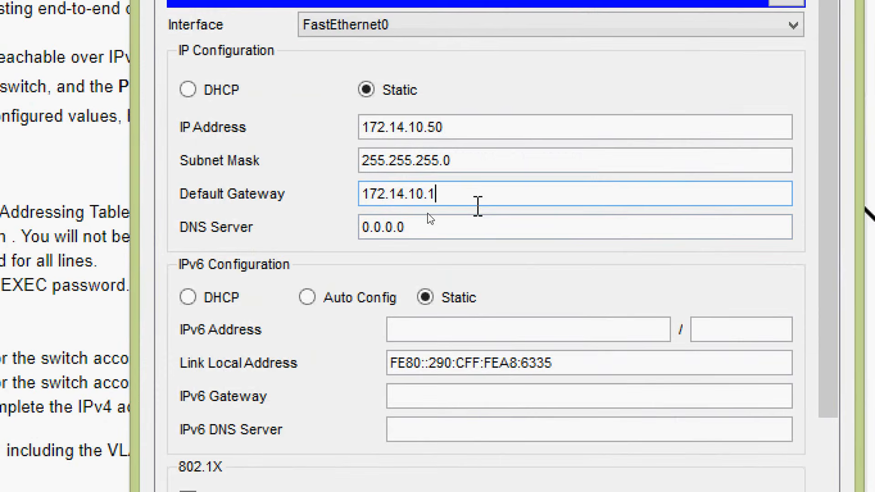
{"action": "left_click", "coordinate": [471, 224]}
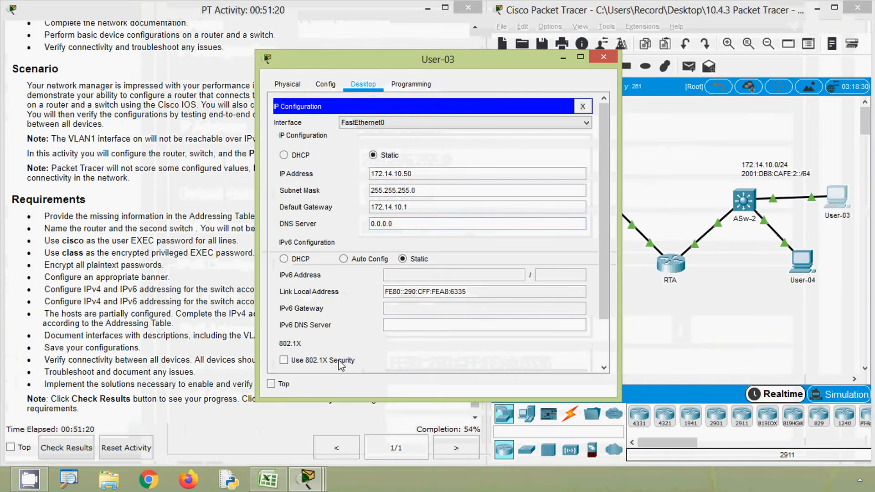
Step: Copy User-03's IPv6 address 2001:DB8:CAFE:2::2 from the Excel addressing table into its IP configuration, with prefix length 64
{"action": "left_click", "coordinate": [275, 479]}
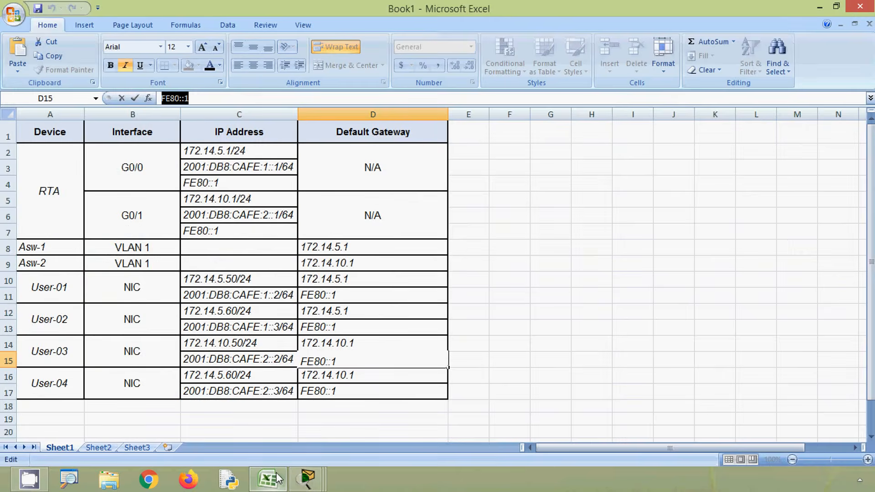
{"action": "left_click", "coordinate": [44, 354]}
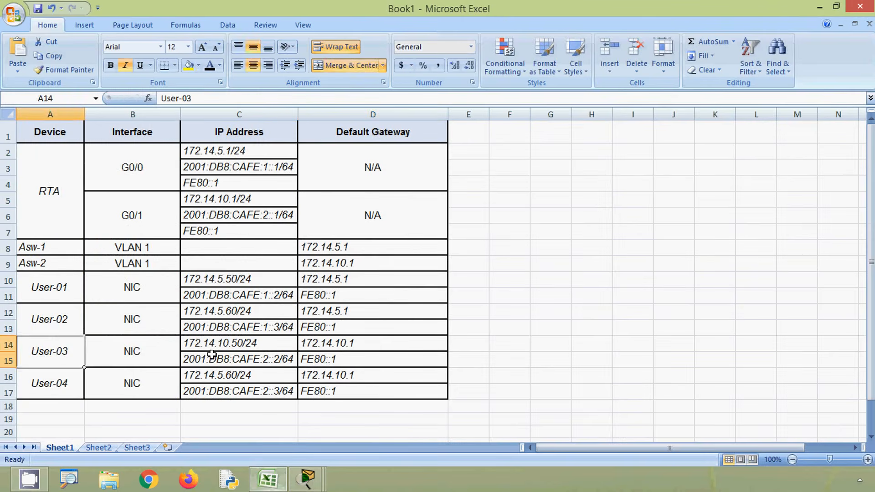
{"action": "left_click", "coordinate": [212, 358]}
{"action": "left_click_drag", "start_coordinate": [237, 98], "coordinate": [150, 98]}
{"action": "key", "text": "ctrl+c"}
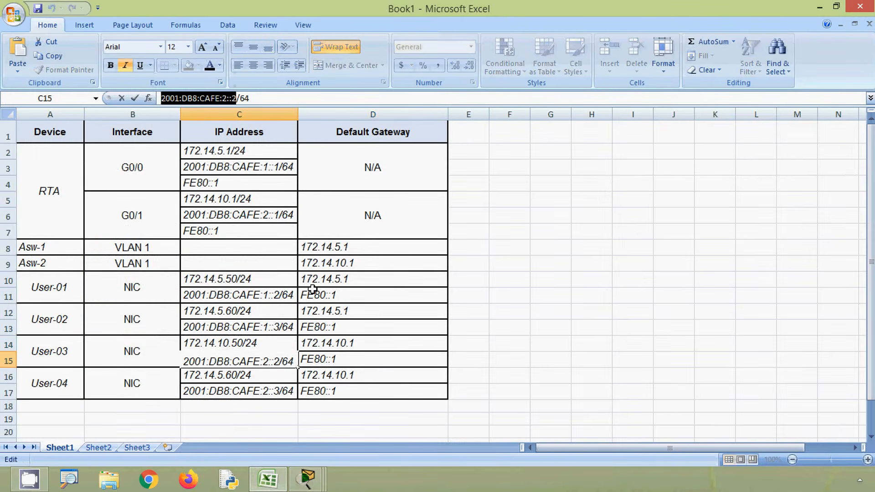
{"action": "key", "text": "alt+Tab"}
{"action": "left_click", "coordinate": [401, 275]}
{"action": "key", "text": "ctrl+v"}
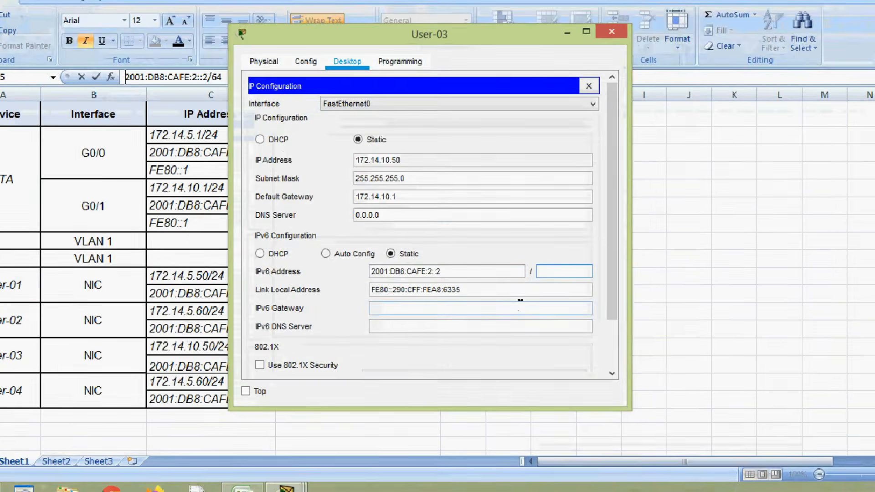
{"action": "type", "text": "64"}
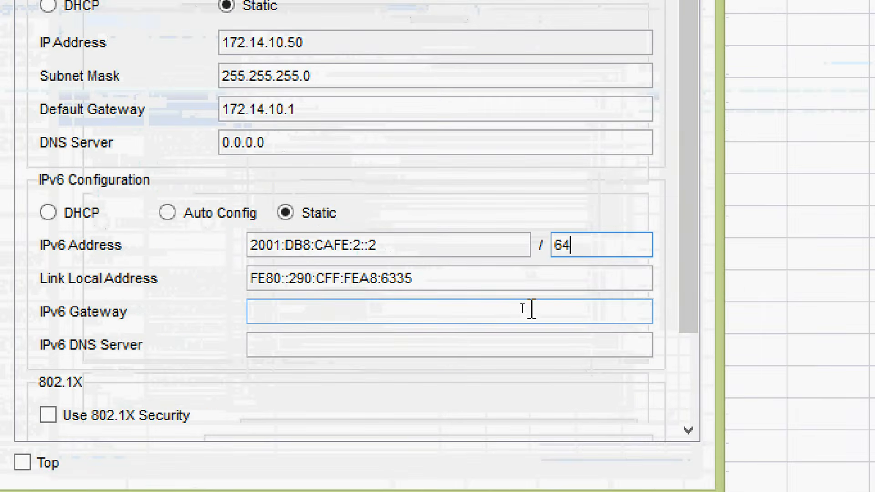
Step: Set User-03's IPv6 gateway to FE80::1, and return to the Packet Tracer topology
{"action": "left_click", "coordinate": [505, 312]}
{"action": "type", "text": "F"}
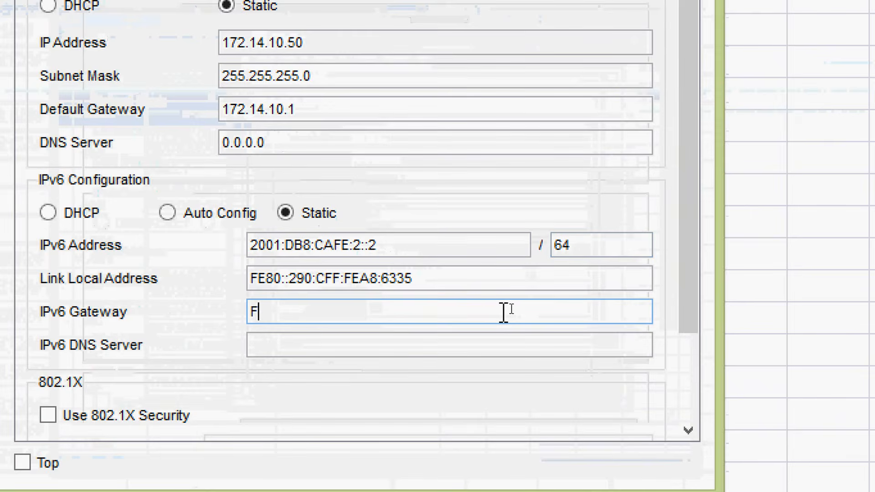
{"action": "type", "text": "E80::1"}
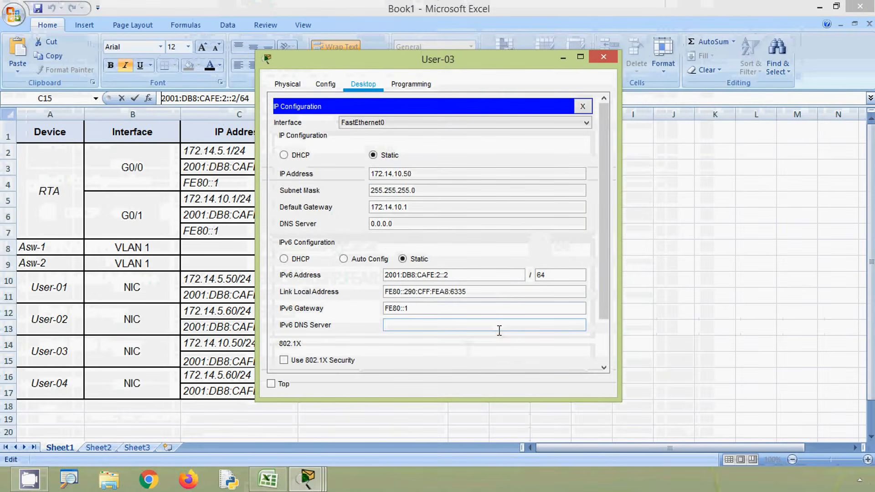
{"action": "left_click", "coordinate": [602, 58]}
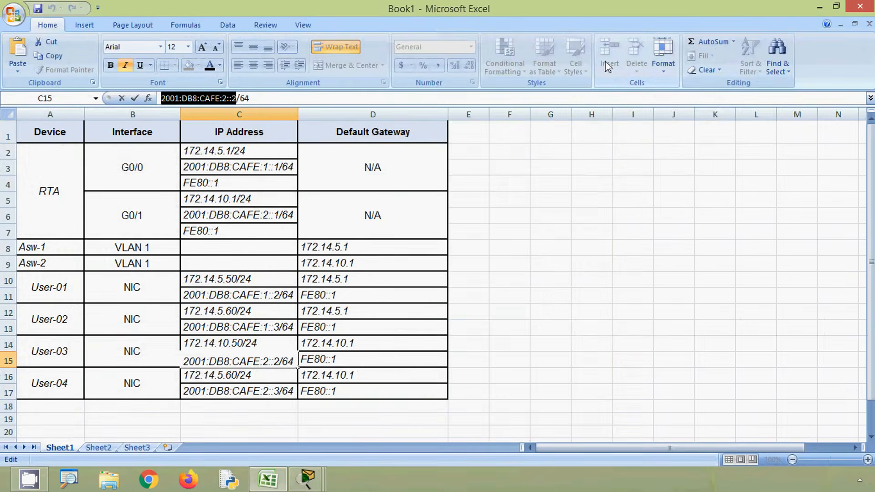
{"action": "left_click", "coordinate": [816, 7]}
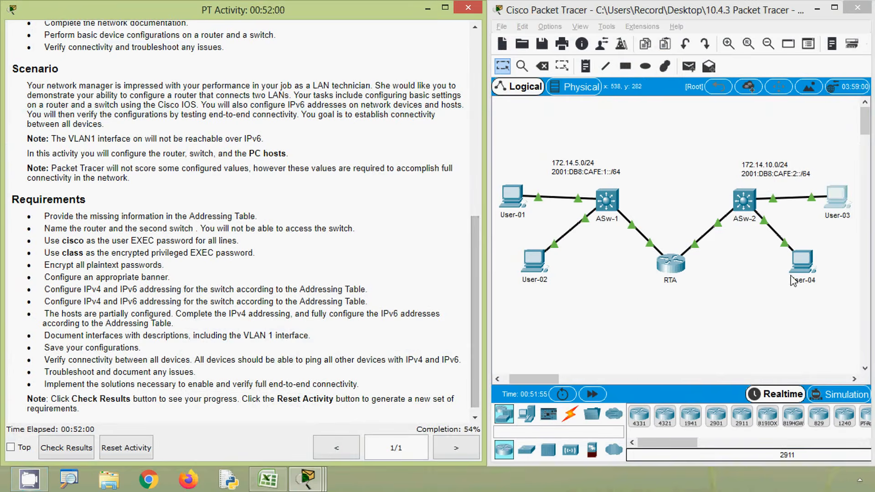
Step: Open User-04's IP configuration and correct its IPv4 address to 172.14.10.60
{"action": "left_click", "coordinate": [801, 262]}
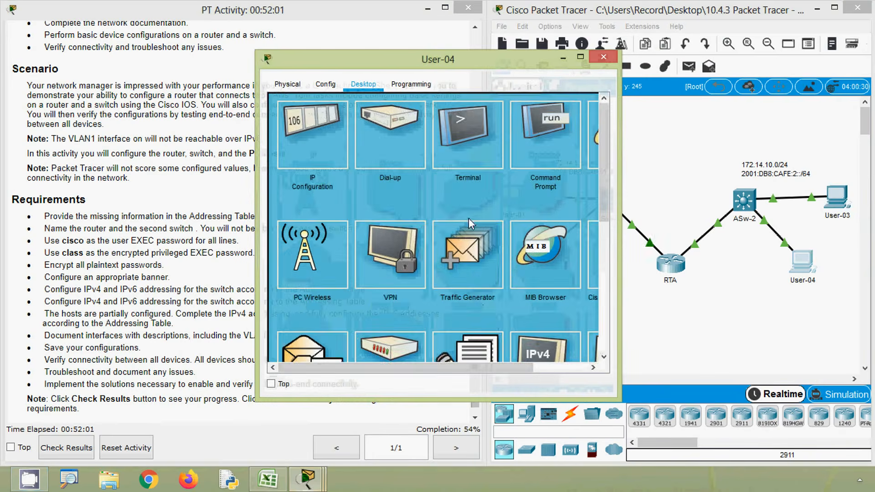
{"action": "left_click", "coordinate": [319, 152]}
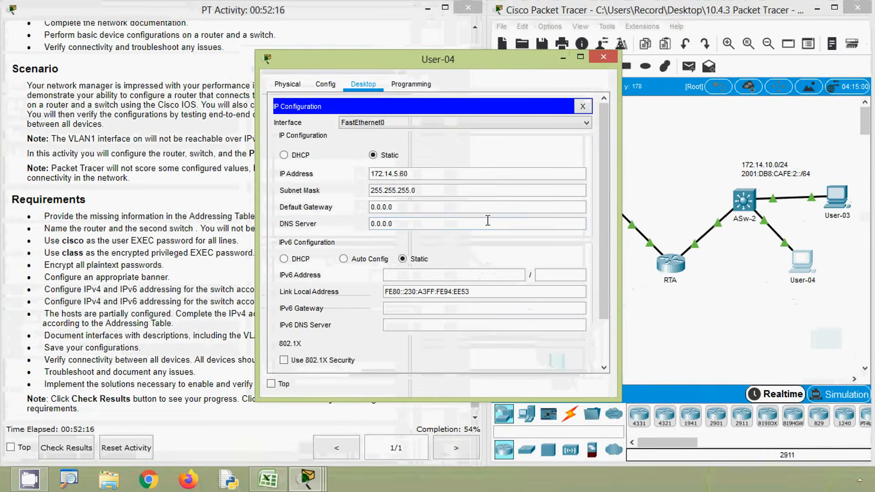
{"action": "left_click", "coordinate": [398, 175]}
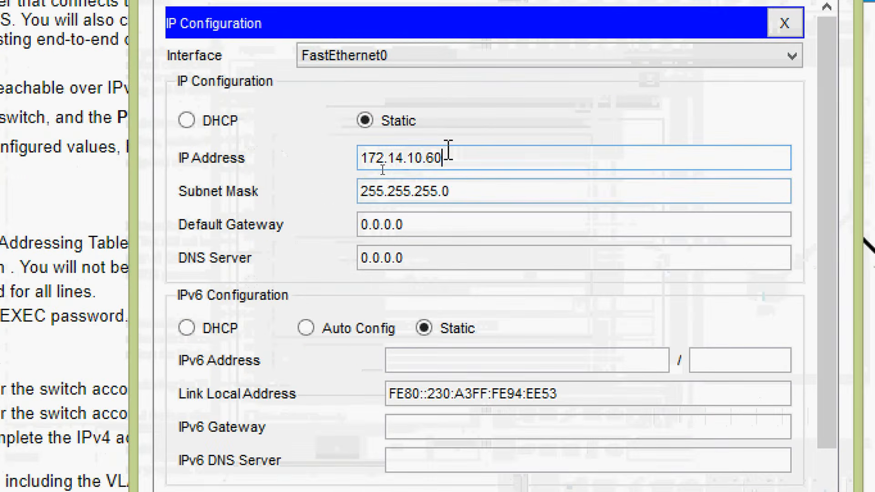
Step: Set User-04's IPv4 default gateway to 172.14.10.1, reusing its own IP address as the base
{"action": "left_click_drag", "start_coordinate": [414, 174], "coordinate": [366, 170]}
{"action": "key", "text": "ctrl+c"}
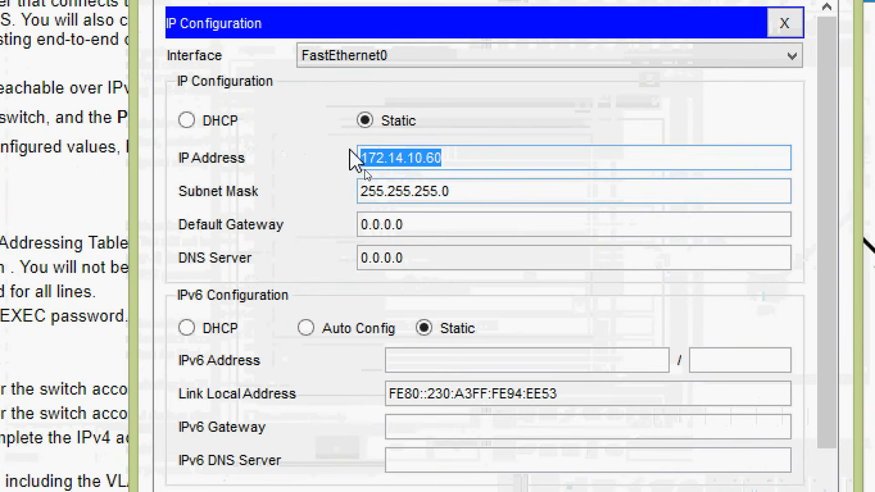
{"action": "left_click", "coordinate": [370, 226]}
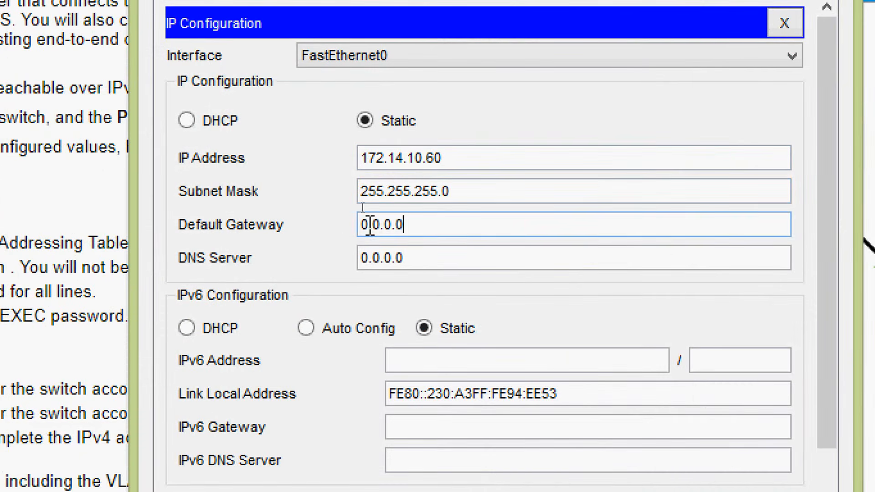
{"action": "key", "text": "ctrl+a"}
{"action": "key", "text": "ctrl+v"}
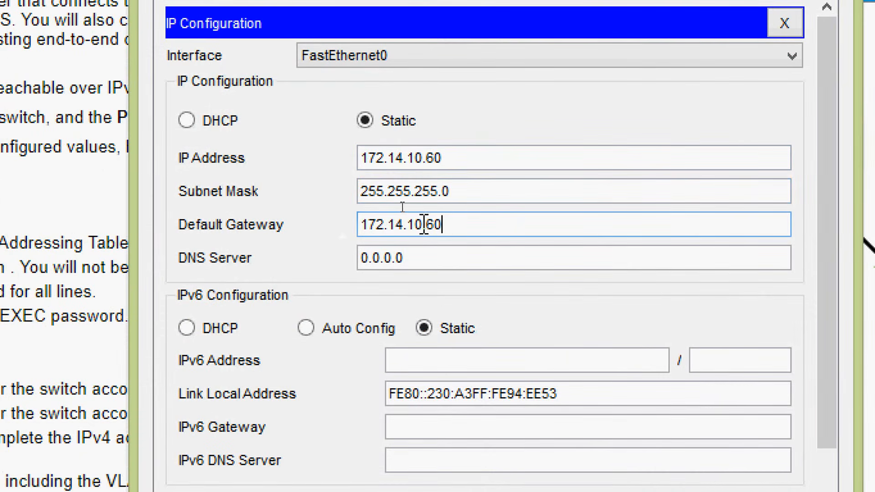
{"action": "key", "text": "BackSpace"}
{"action": "key", "text": "BackSpace"}
{"action": "type", "text": "1"}
{"action": "left_click", "coordinate": [447, 257]}
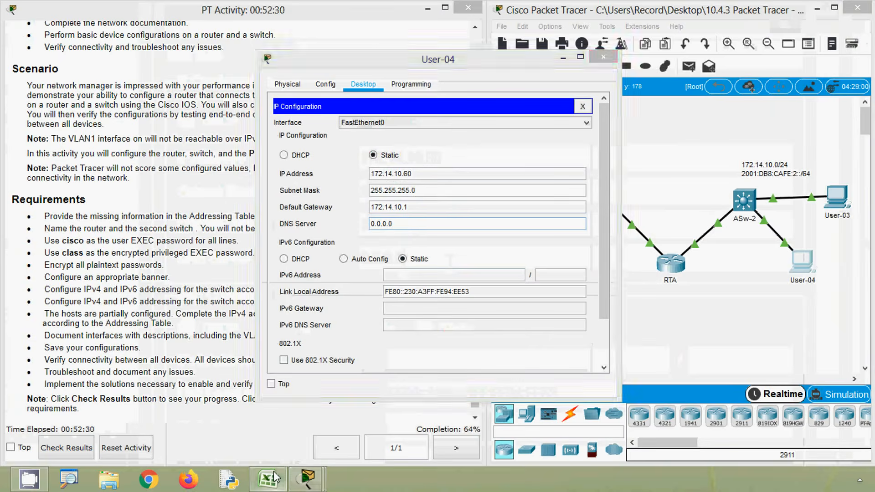
Step: Copy User-04's IPv6 address 2001:DB8:CAFE:2::3 from the Excel addressing table into its IP configuration, with prefix length 64
{"action": "left_click", "coordinate": [268, 480]}
{"action": "left_click", "coordinate": [73, 389]}
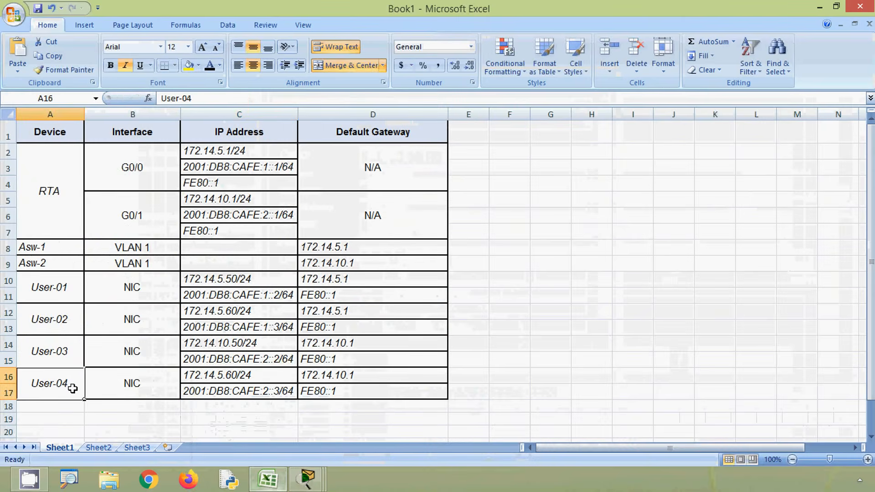
{"action": "left_click", "coordinate": [204, 393]}
{"action": "left_click_drag", "start_coordinate": [238, 98], "coordinate": [152, 97]}
{"action": "key", "text": "ctrl+c"}
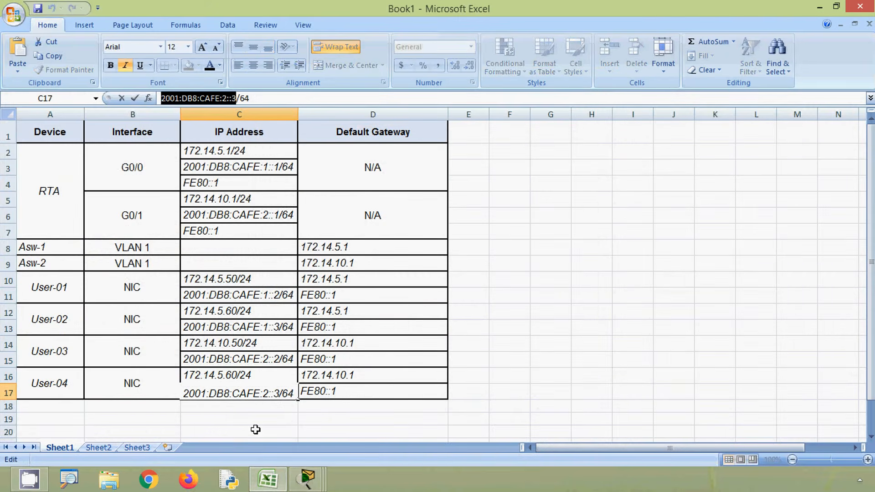
{"action": "left_click", "coordinate": [308, 478]}
{"action": "left_click", "coordinate": [408, 276]}
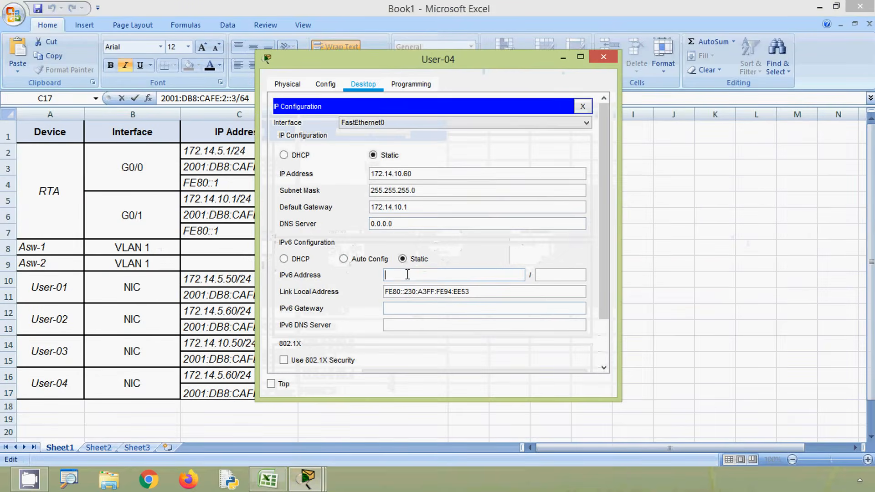
{"action": "key", "text": "ctrl+v"}
{"action": "left_click", "coordinate": [566, 276]}
{"action": "type", "text": "6"}
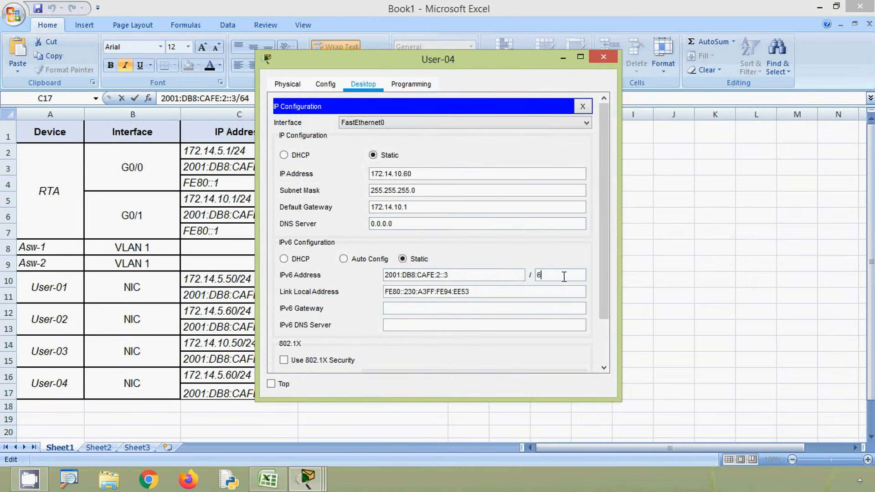
{"action": "type", "text": "4"}
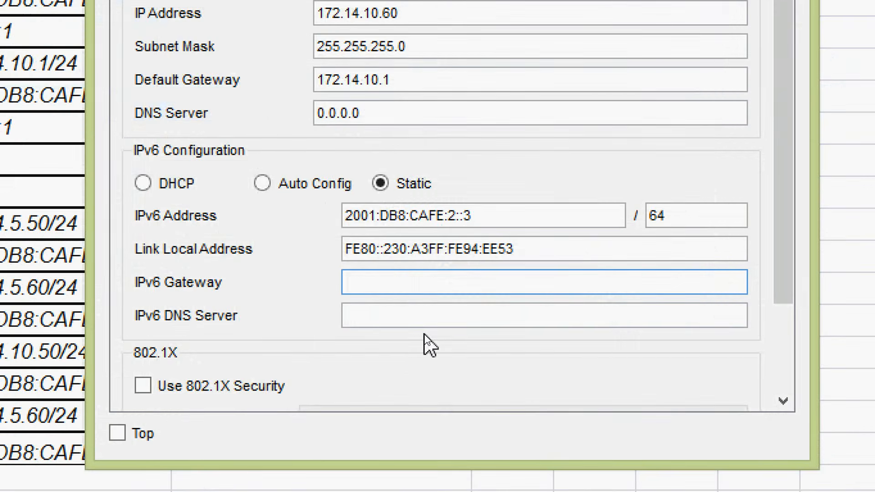
{"action": "type", "text": "FE80::1"}
Step: Set User-04's IPv6 gateway to FE80::1, close its configuration and return to the Packet Tracer topology
{"action": "left_click", "coordinate": [419, 319]}
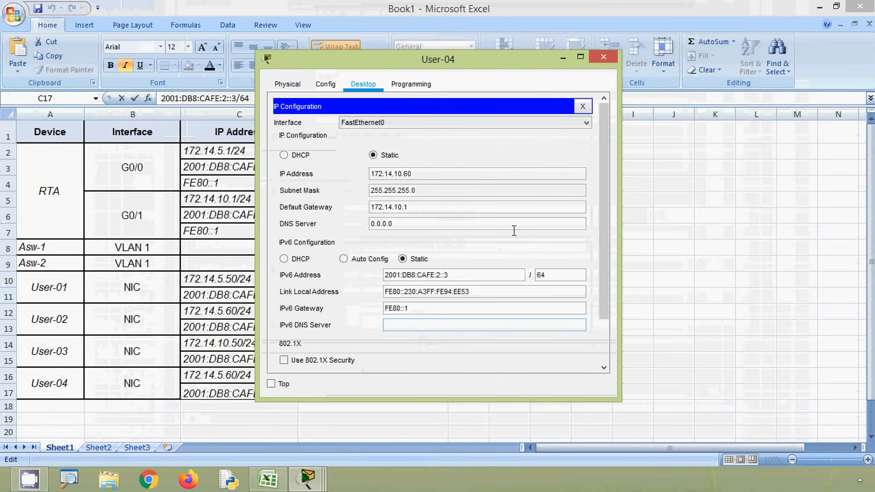
{"action": "left_click", "coordinate": [604, 57]}
{"action": "left_click", "coordinate": [819, 8]}
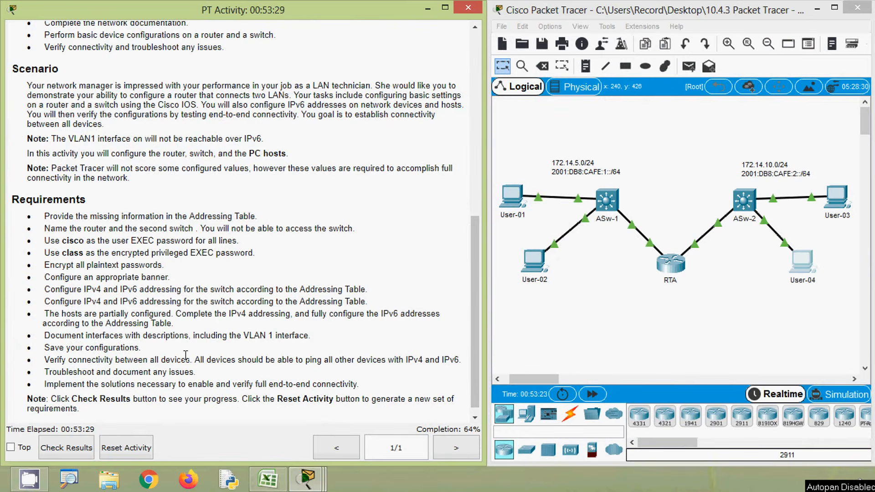
Step: Open RTA's command line and switch from the current interface to configuring GigabitEthernet 0/0
{"action": "left_click_drag", "start_coordinate": [145, 337], "coordinate": [192, 337]}
{"action": "left_click", "coordinate": [222, 354]}
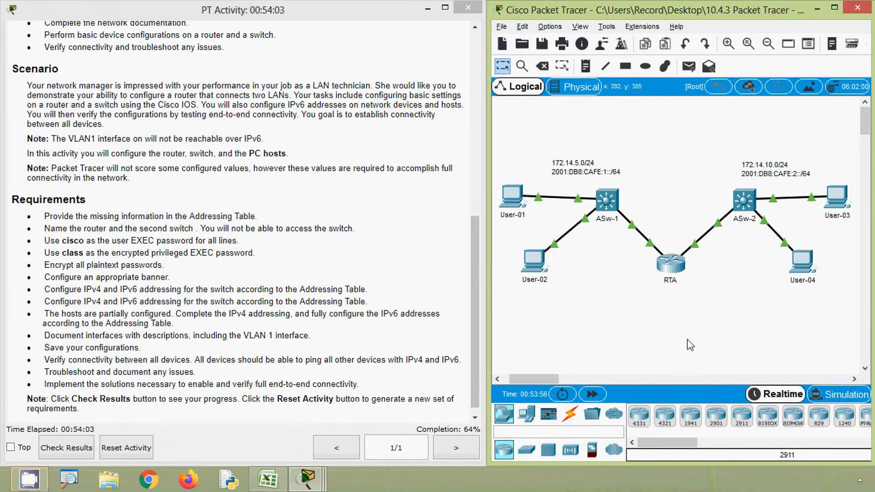
{"action": "left_click", "coordinate": [672, 264]}
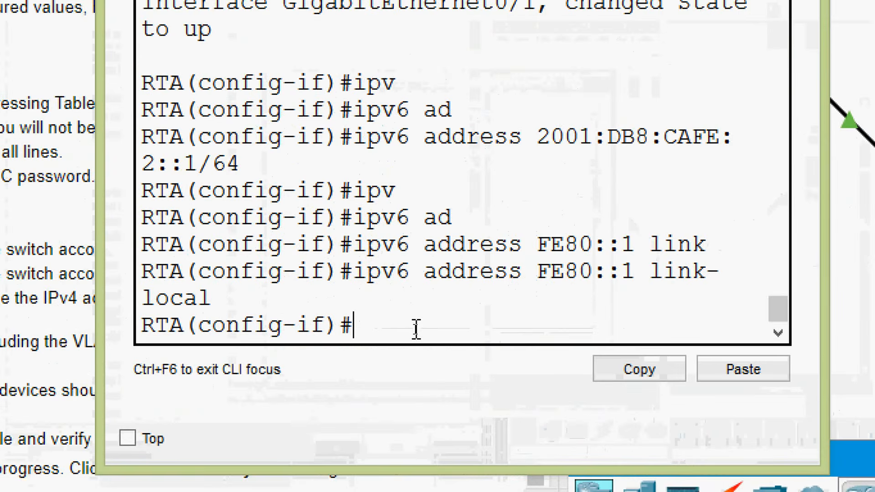
{"action": "type", "text": "EXIT"}
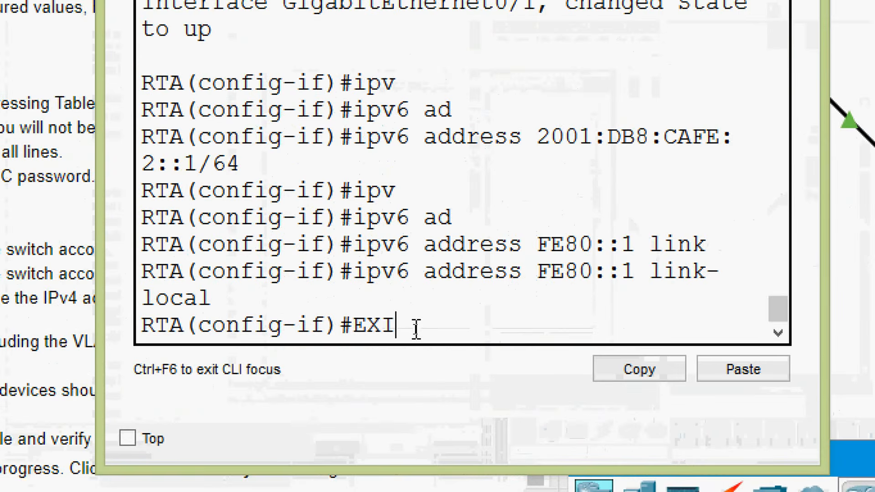
{"action": "key", "text": "Return"}
{"action": "type", "text": "inter"}
{"action": "key", "text": "Tab"}
{"action": "type", "text": "g"}
{"action": "key", "text": "Tab"}
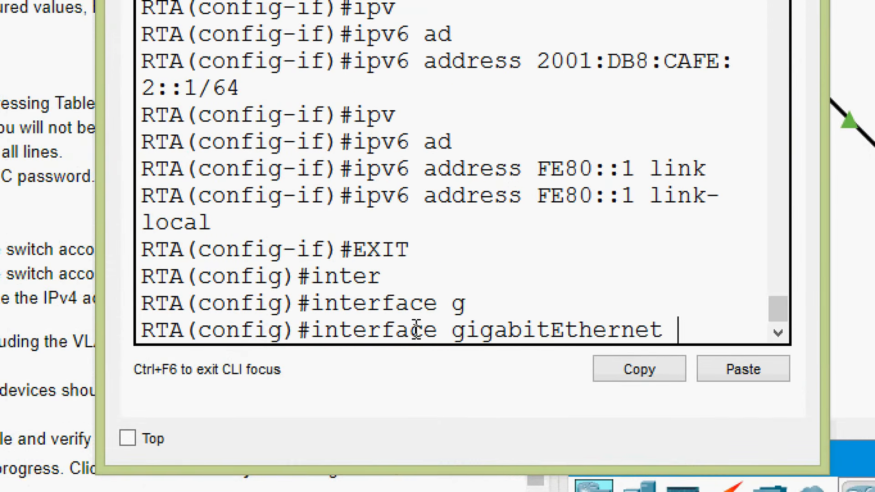
{"action": "type", "text": "0/0"}
{"action": "key", "text": "Return"}
Step: Give RTA's GigabitEthernet 0/0 interface the description "to the LAN 172.16.5.0"
{"action": "type", "text": "de"}
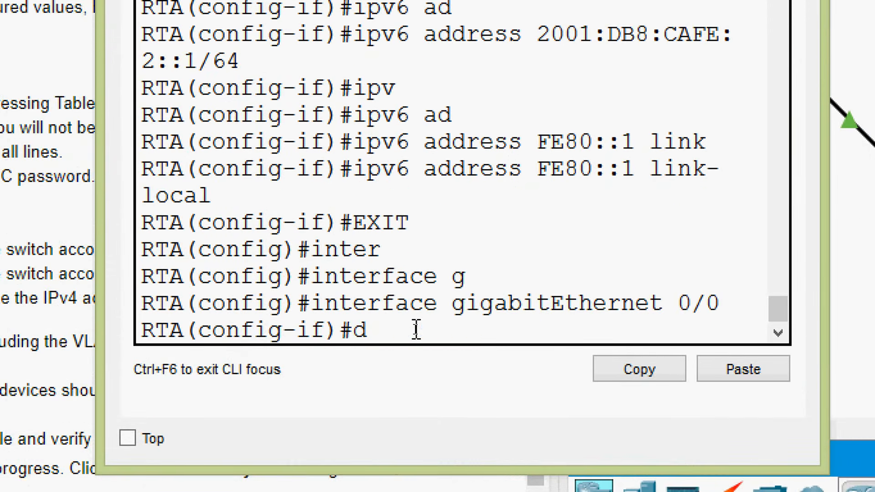
{"action": "key", "text": "Tab"}
{"action": "key", "text": "BackSpace"}
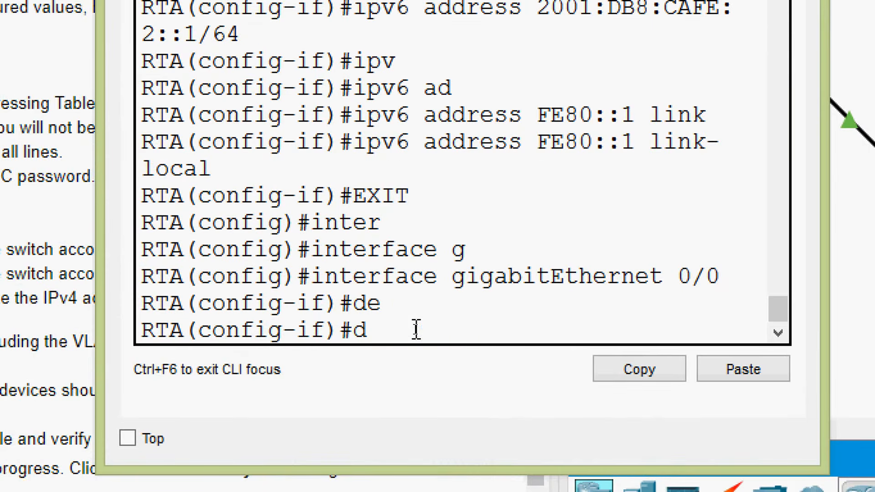
{"action": "type", "text": "?esc"}
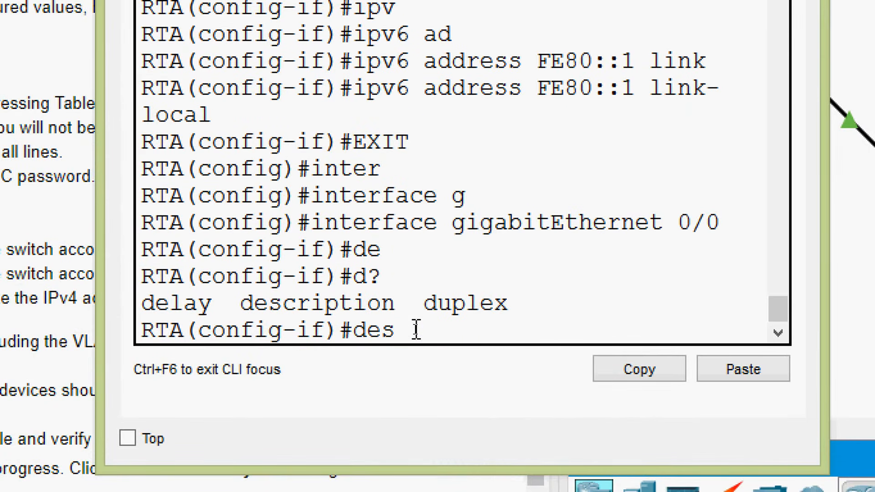
{"action": "key", "text": "Tab"}
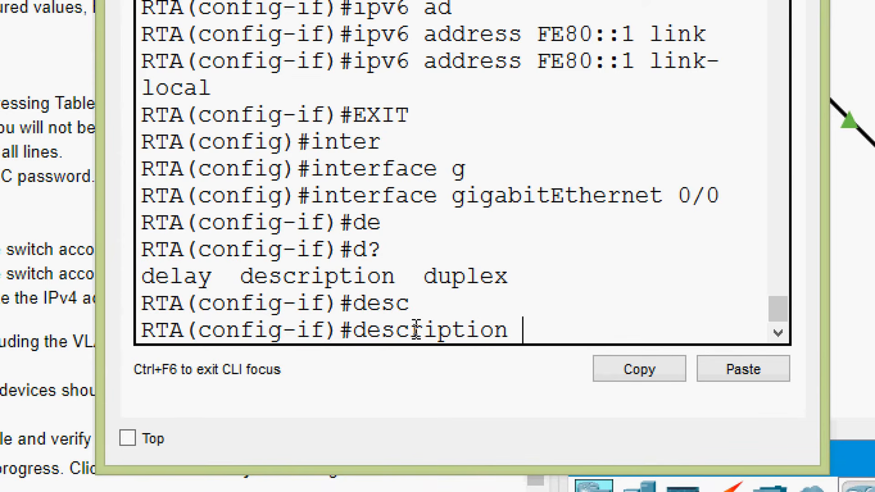
{"action": "type", "text": "to the LAN"}
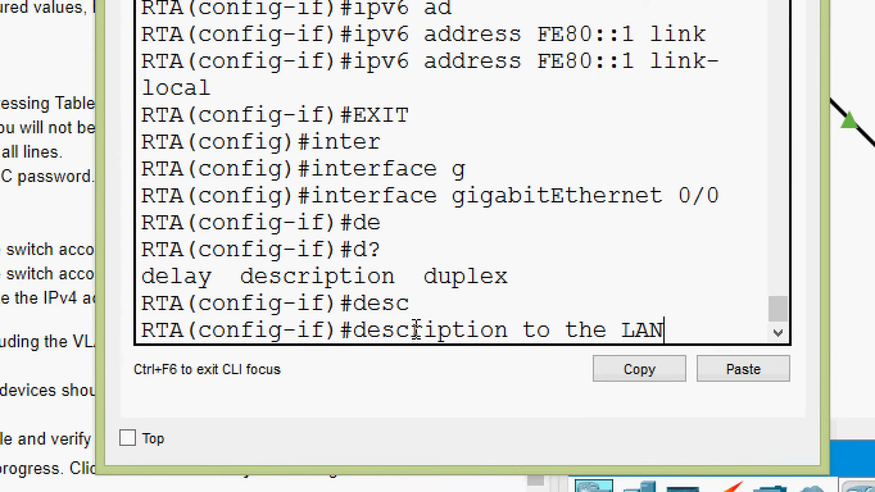
{"action": "right_click", "coordinate": [713, 328]}
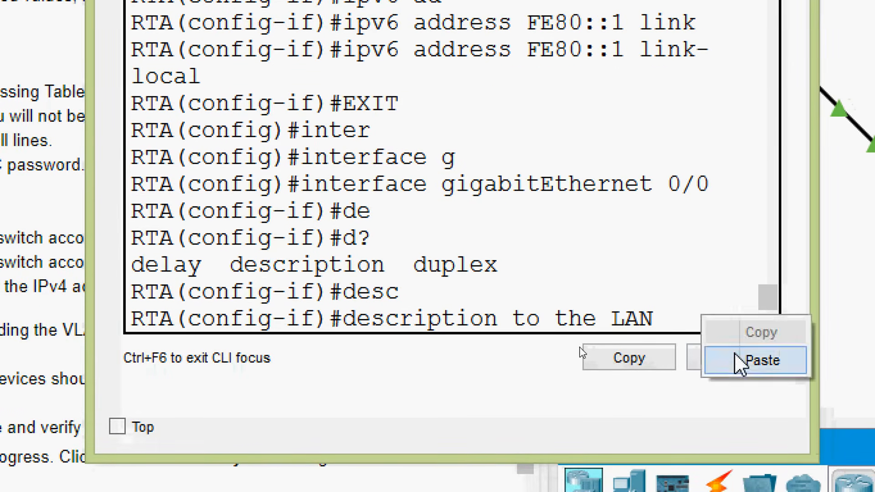
{"action": "left_click", "coordinate": [738, 360]}
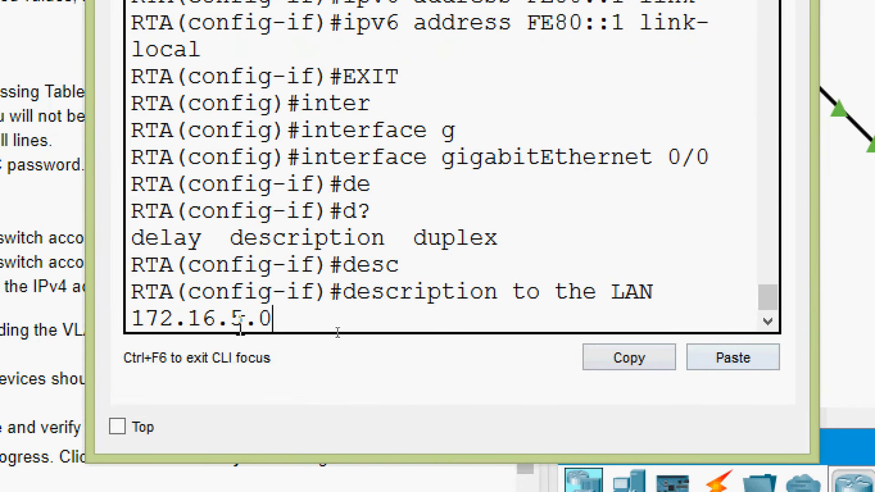
{"action": "key", "text": "Return"}
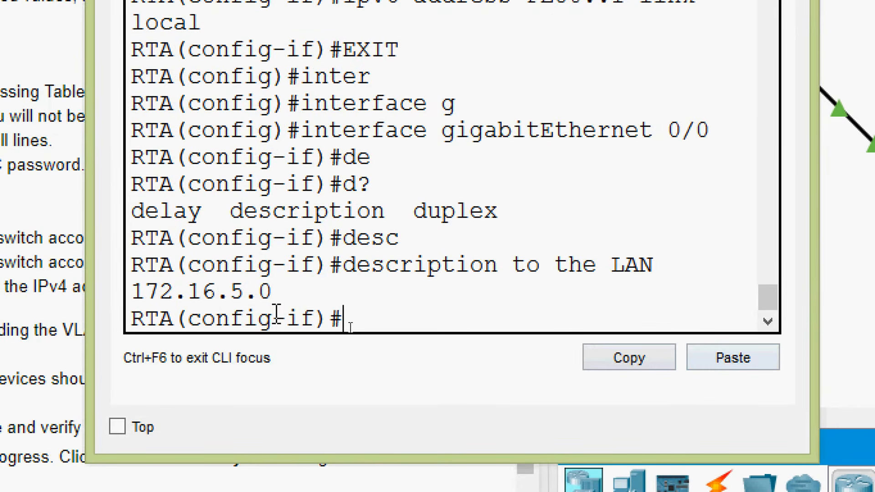
Step: Leave the GigabitEthernet 0/0 configuration and enter interface configuration for GigabitEthernet 0/1 on RTA
{"action": "type", "text": "exit"}
{"action": "key", "text": "Return"}
{"action": "type", "text": "inter"}
{"action": "key", "text": "Tab"}
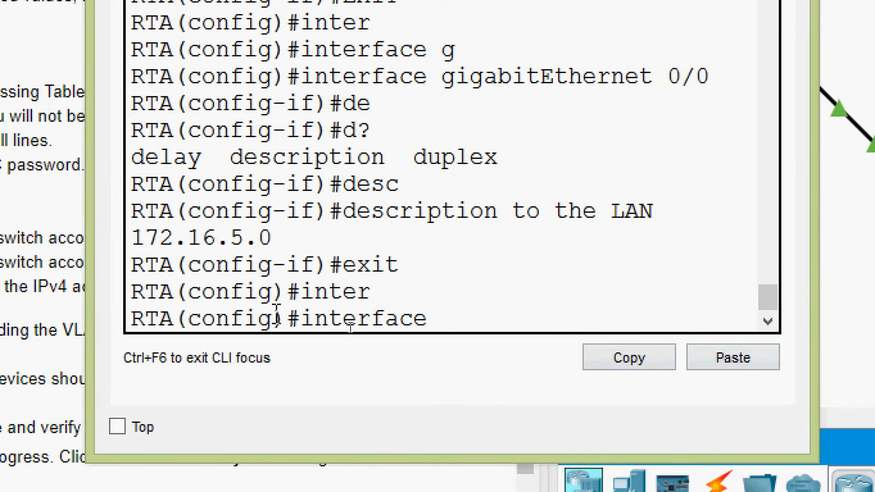
{"action": "type", "text": "g"}
{"action": "key", "text": "Tab"}
{"action": "type", "text": "0/1"}
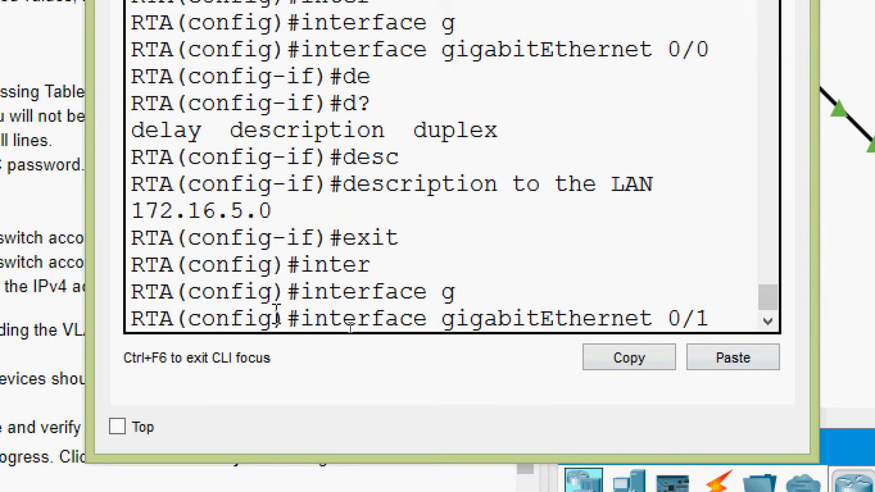
{"action": "key", "text": "Return"}
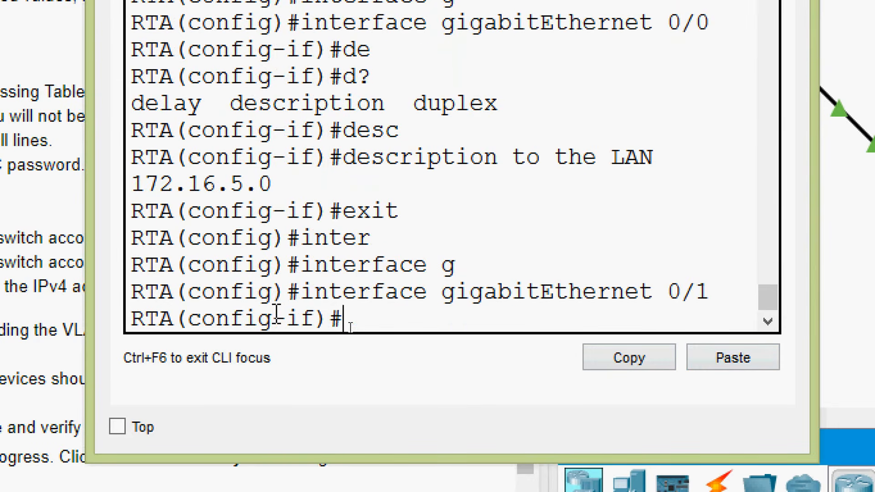
Step: Give RTA's GigabitEthernet 0/1 interface the description "to the LAN 172.16.10.0" and close the router window
{"action": "type", "text": "desc"}
{"action": "key", "text": "Tab"}
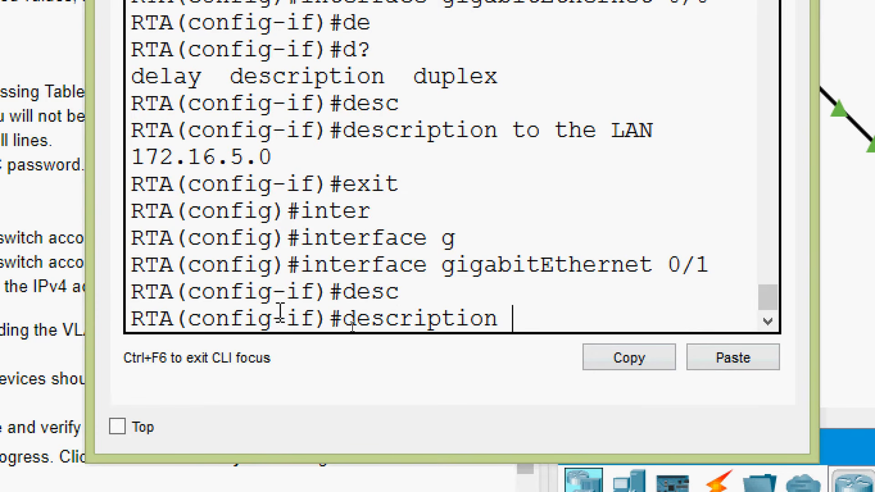
{"action": "type", "text": "to the LAN"}
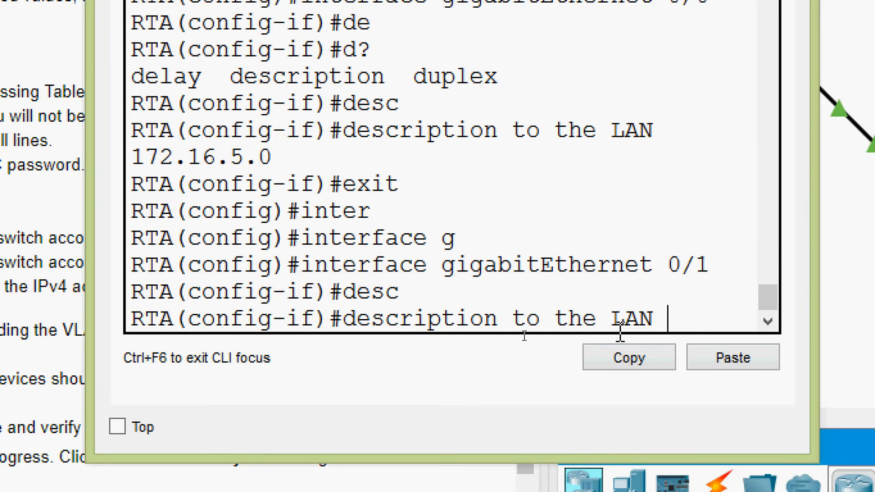
{"action": "right_click", "coordinate": [681, 319]}
{"action": "left_click", "coordinate": [705, 360]}
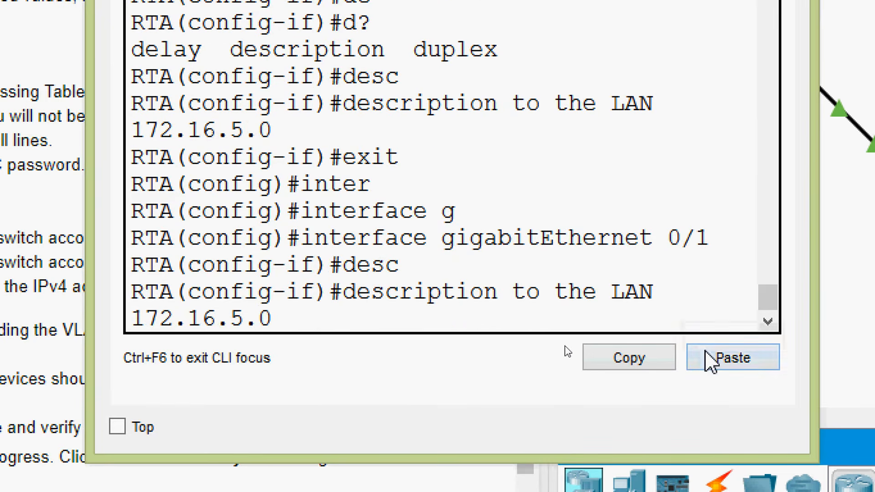
{"action": "key", "text": "BackSpace"}
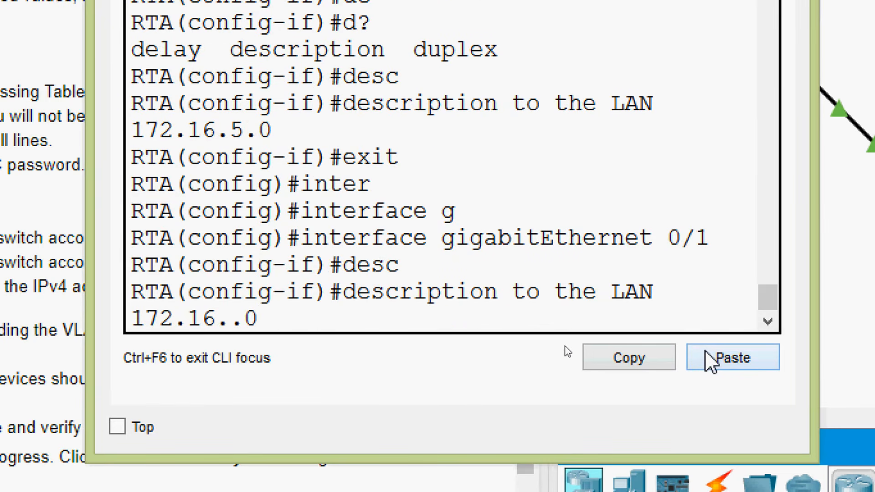
{"action": "type", "text": "10"}
{"action": "key", "text": "Return"}
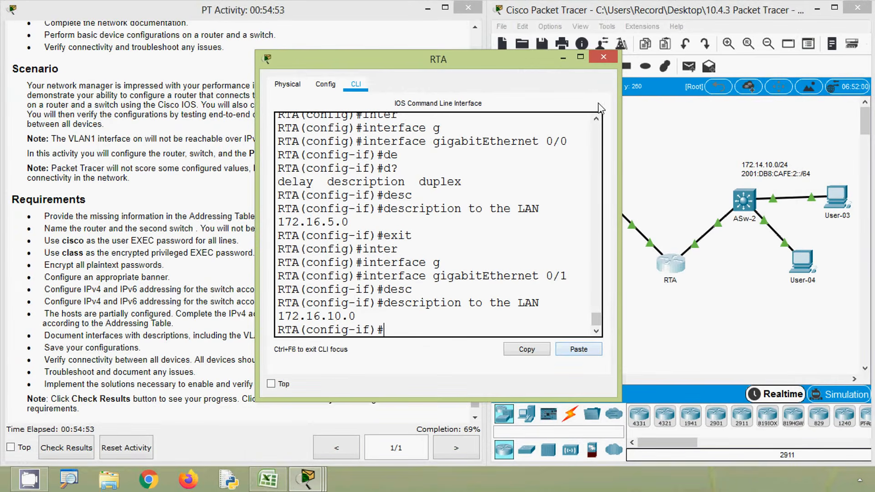
{"action": "left_click", "coordinate": [603, 59]}
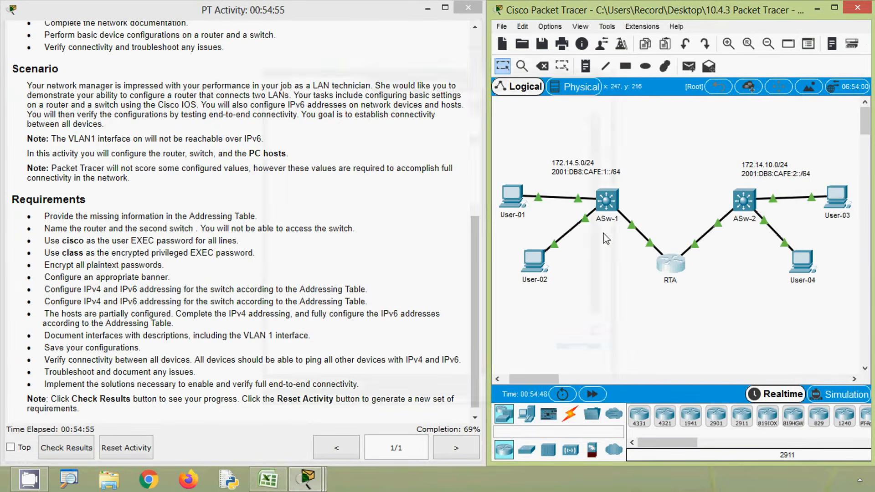
Step: Open ASw-2's command line, log in with the console password and enter privileged EXEC mode with the enable password
{"action": "left_click", "coordinate": [745, 204]}
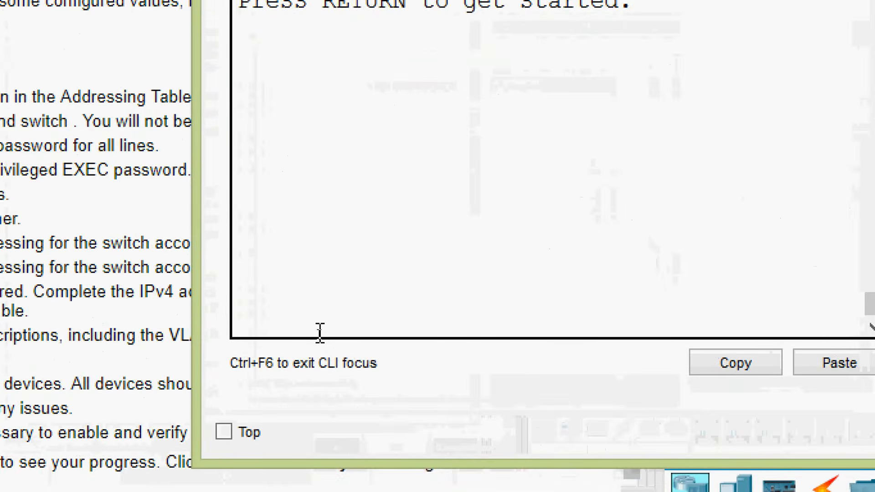
{"action": "key", "text": "Return"}
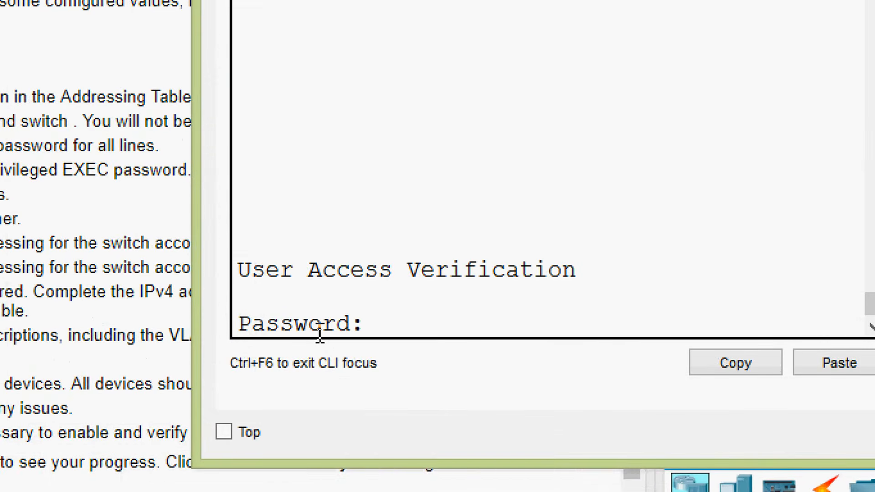
{"action": "key", "text": "Return"}
{"action": "type", "text": "ena"}
{"action": "key", "text": "Tab"}
{"action": "key", "text": "Return"}
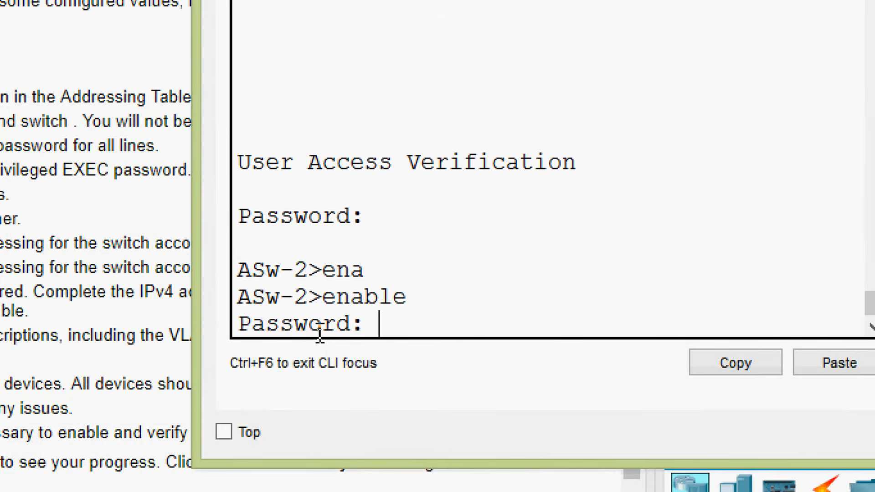
{"action": "key", "text": "Return"}
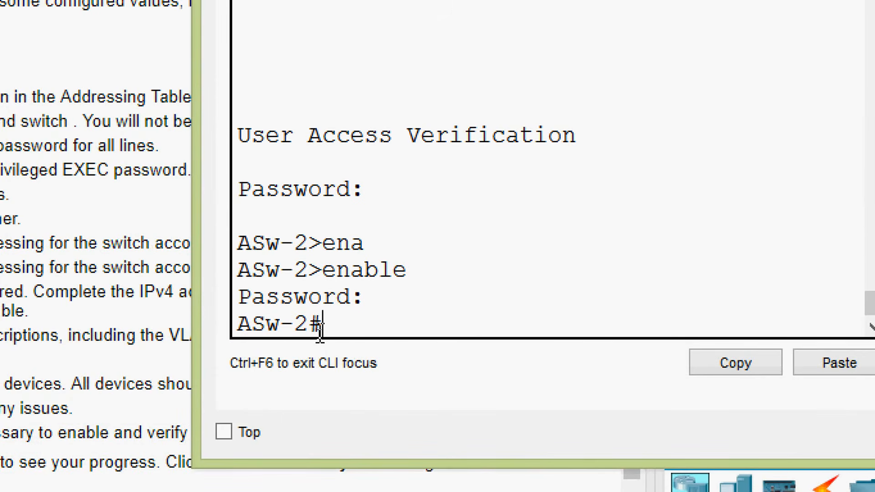
Step: Enter global configuration mode on ASw-2 and open the VLAN 1 interface for configuration
{"action": "type", "text": "conf"}
{"action": "key", "text": "Tab"}
{"action": "type", "text": "t"}
{"action": "key", "text": "Tab"}
{"action": "key", "text": "Return"}
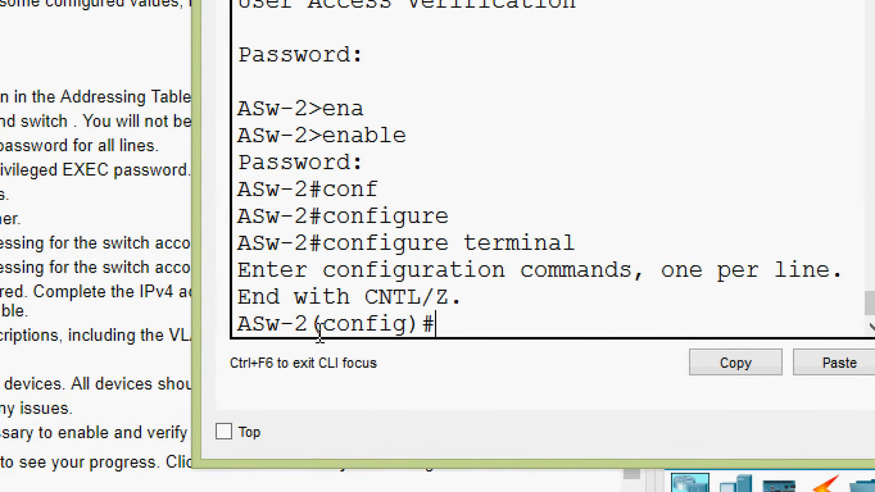
{"action": "type", "text": "inter"}
{"action": "key", "text": "Tab"}
{"action": "type", "text": "v"}
{"action": "key", "text": "Tab"}
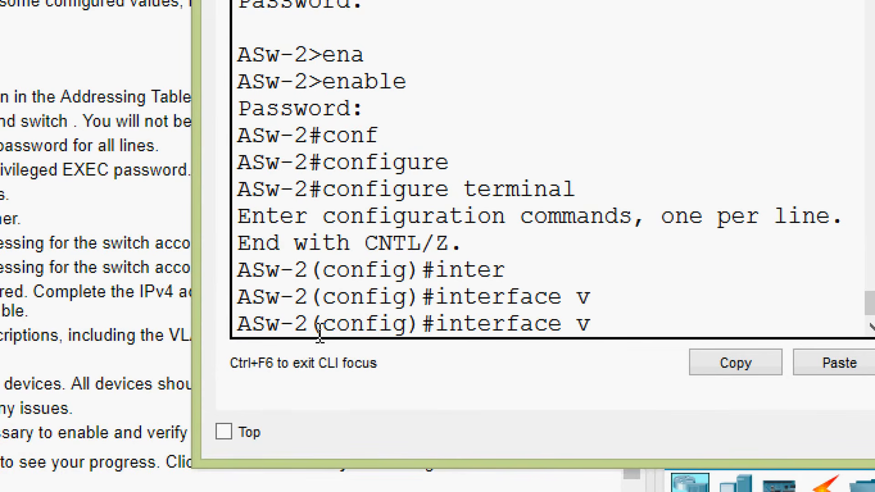
{"action": "type", "text": "lan"}
Step: Give ASw-2's VLAN 1 interface the description "ASw-2 Switch"
{"action": "key", "text": "Tab"}
{"action": "type", "text": "1"}
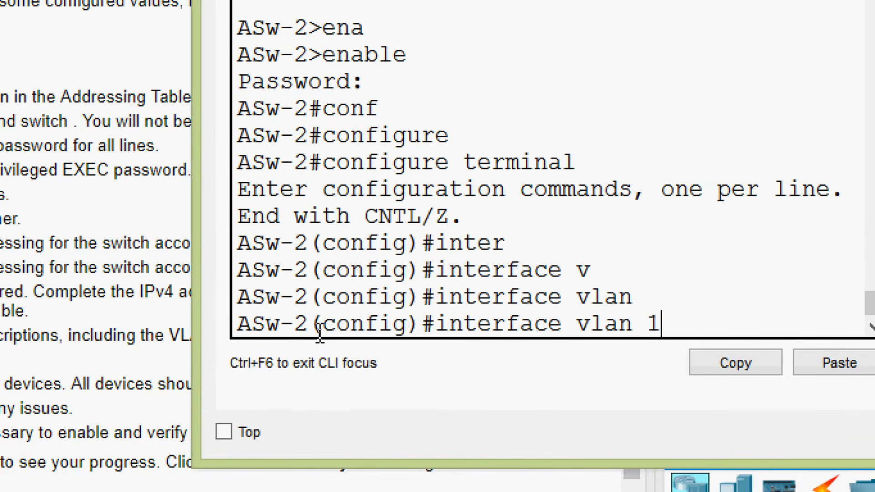
{"action": "key", "text": "Return"}
{"action": "type", "text": "de"}
{"action": "key", "text": "Tab"}
{"action": "type", "text": "sc"}
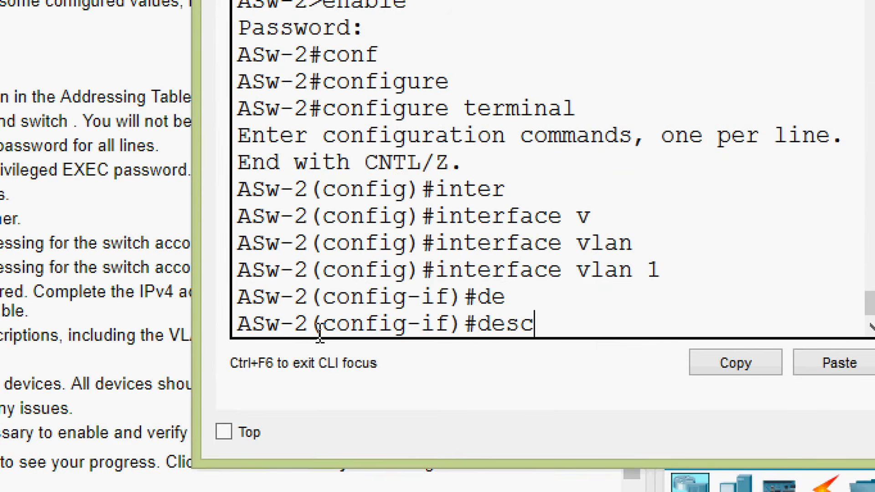
{"action": "type", "text": "r"}
{"action": "key", "text": "Tab"}
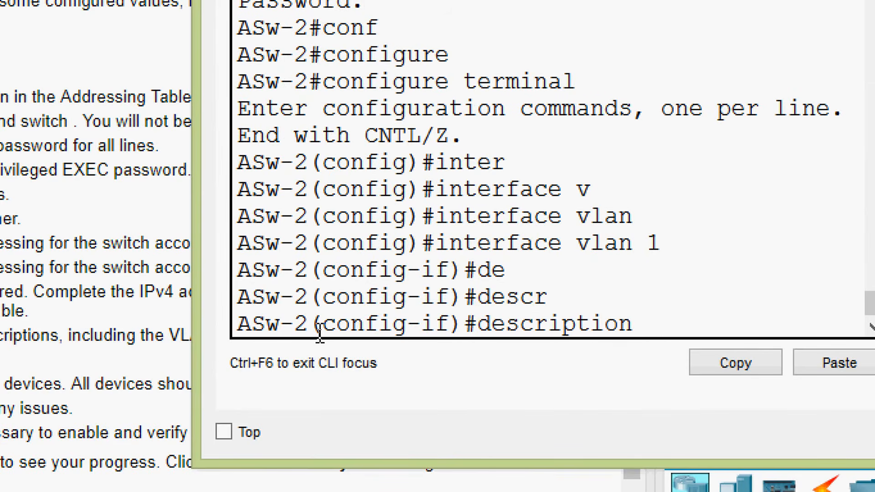
{"action": "type", "text": "L"}
{"action": "key", "text": "BackSpace"}
{"action": "type", "text": "A"}
{"action": "type", "text": "Sw"}
{"action": "type", "text": "-2 Switch"}
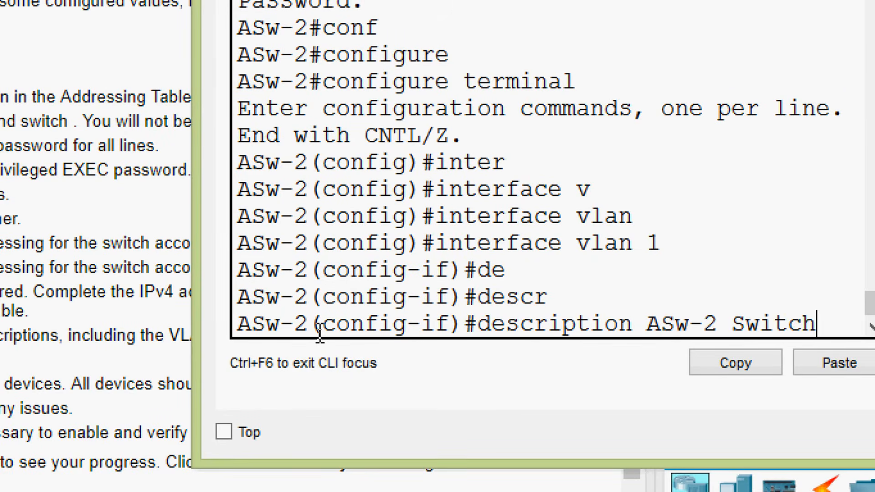
{"action": "key", "text": "Return"}
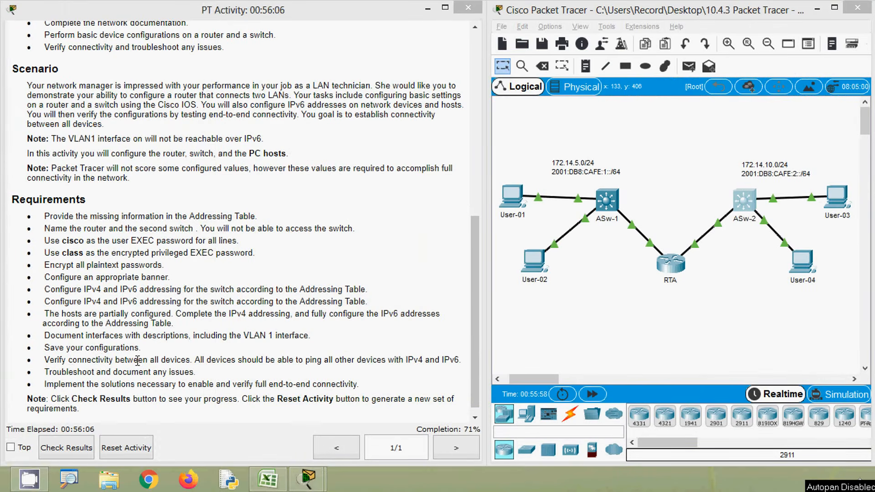
Step: Return RTA to privileged EXEC mode, copy its running configuration to the startup configuration, and close the router window
{"action": "left_click", "coordinate": [617, 355]}
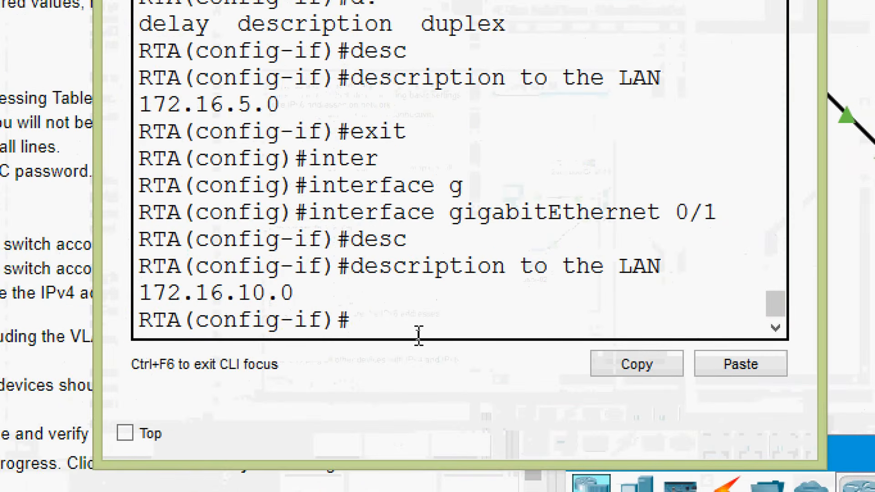
{"action": "key", "text": "ctrl+z"}
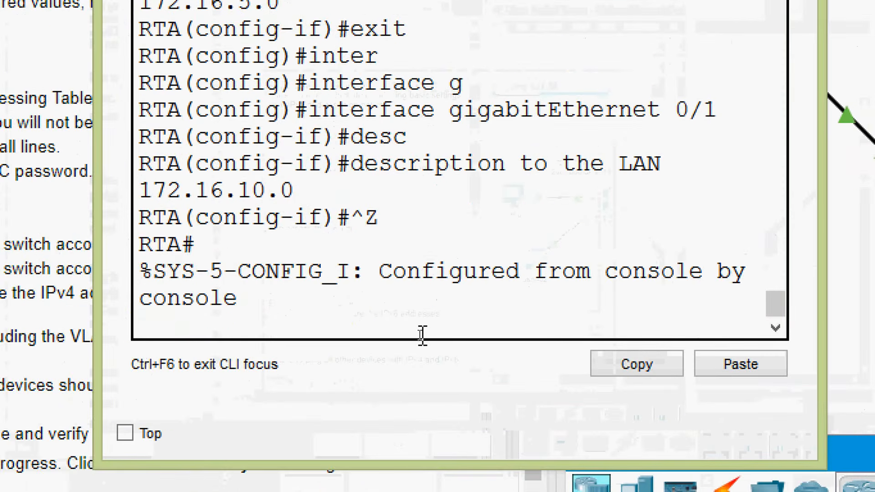
{"action": "key", "text": "Return"}
{"action": "key", "text": "Return"}
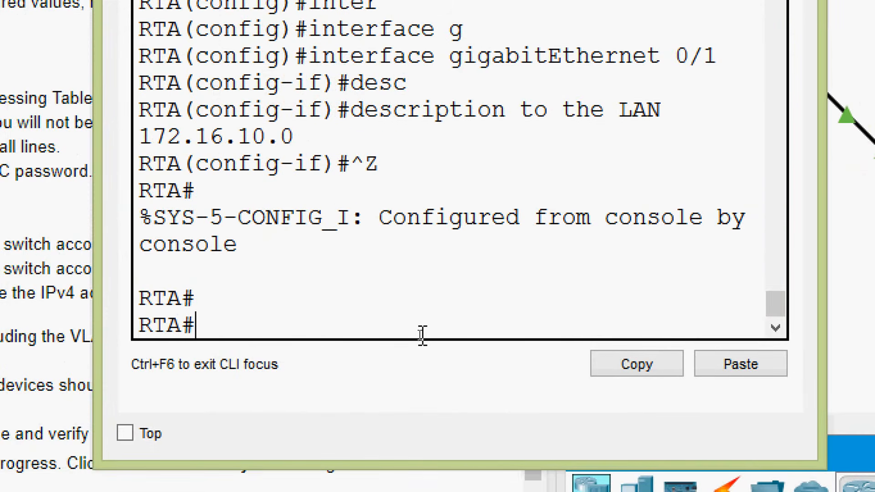
{"action": "type", "text": "cop"}
{"action": "key", "text": "Tab"}
{"action": "type", "text": "r"}
{"action": "key", "text": "Tab"}
{"action": "type", "text": "st"}
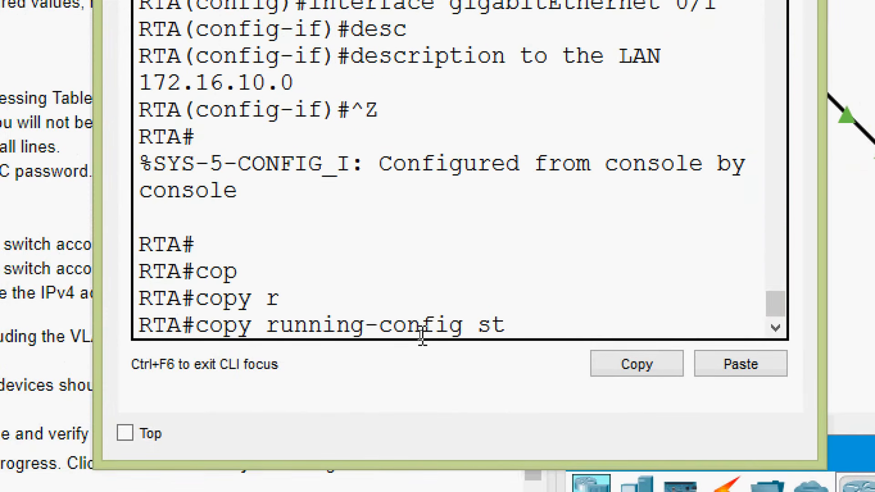
{"action": "key", "text": "Tab"}
{"action": "key", "text": "Return"}
{"action": "key", "text": "Return"}
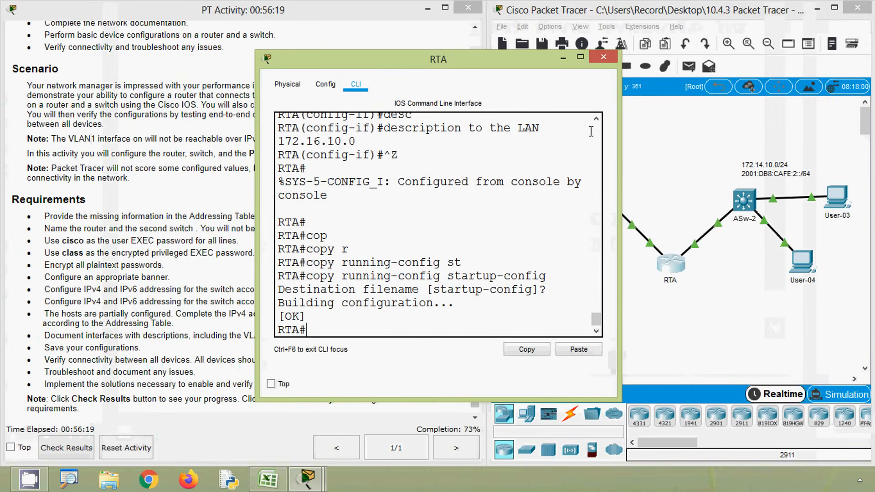
{"action": "left_click", "coordinate": [604, 57]}
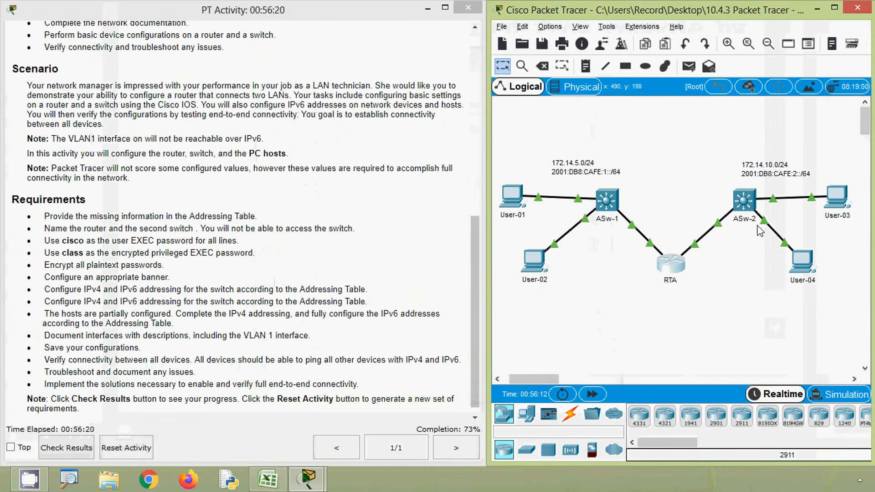
Step: Return ASw-2 to privileged EXEC mode, copy its running configuration to the startup configuration, and close the switch window
{"action": "left_click", "coordinate": [742, 204]}
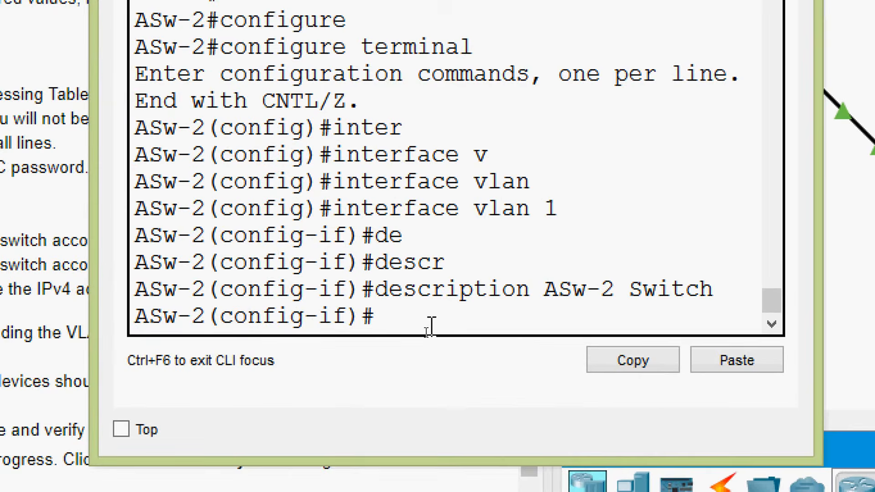
{"action": "key", "text": "ctrl+z"}
{"action": "key", "text": "Return"}
{"action": "type", "text": "cop"}
{"action": "key", "text": "Tab"}
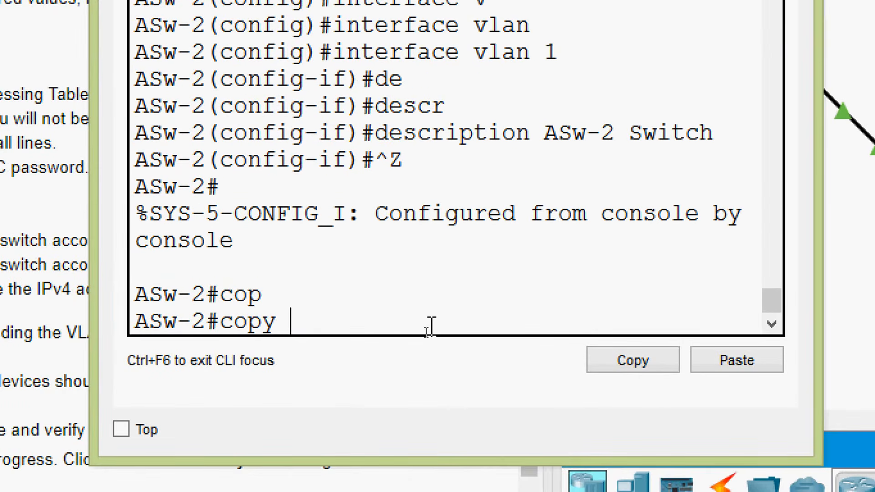
{"action": "type", "text": "r"}
{"action": "key", "text": "Tab"}
{"action": "type", "text": "st"}
{"action": "key", "text": "Tab"}
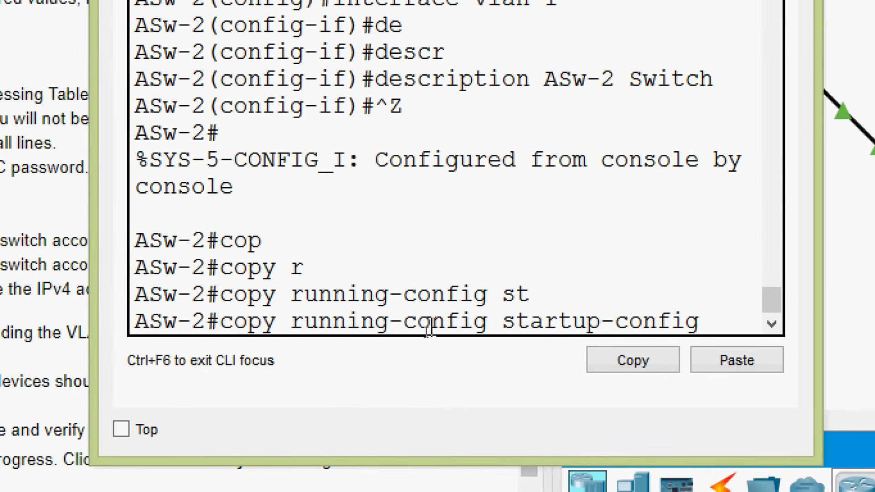
{"action": "key", "text": "Return"}
{"action": "key", "text": "Return"}
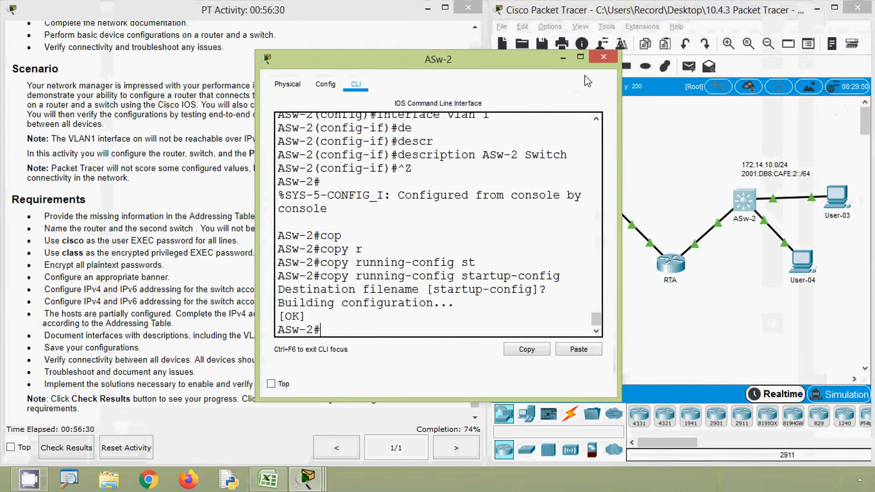
{"action": "left_click", "coordinate": [603, 57]}
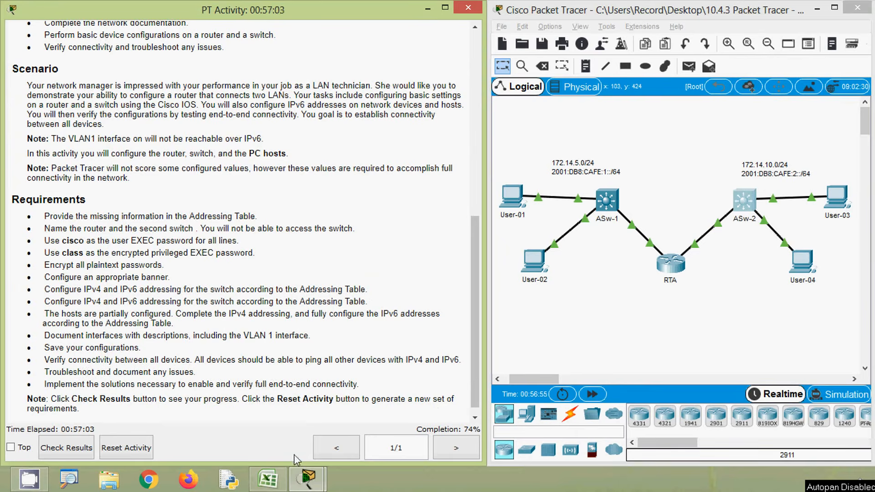
Step: Switch to the addressing table in Excel and enter 172.14.10.254 in cell C9 as the IP address for Asw-2's VLAN 1
{"action": "left_click", "coordinate": [268, 481]}
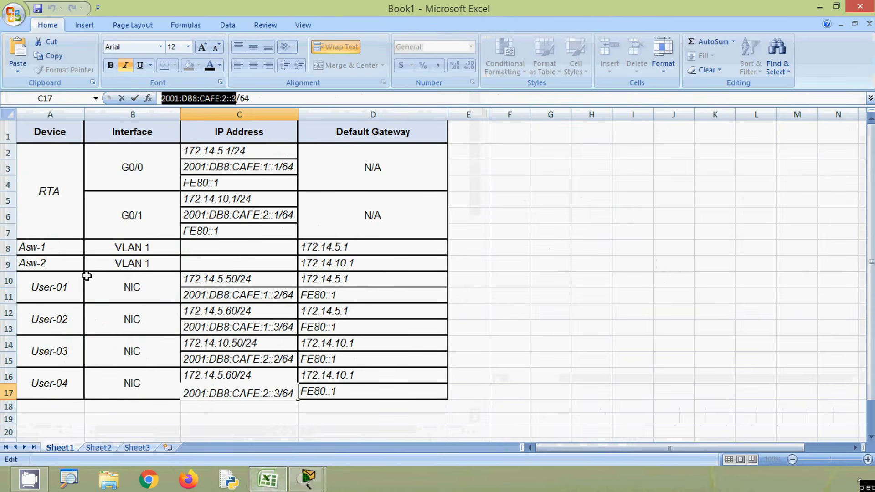
{"action": "left_click", "coordinate": [111, 266]}
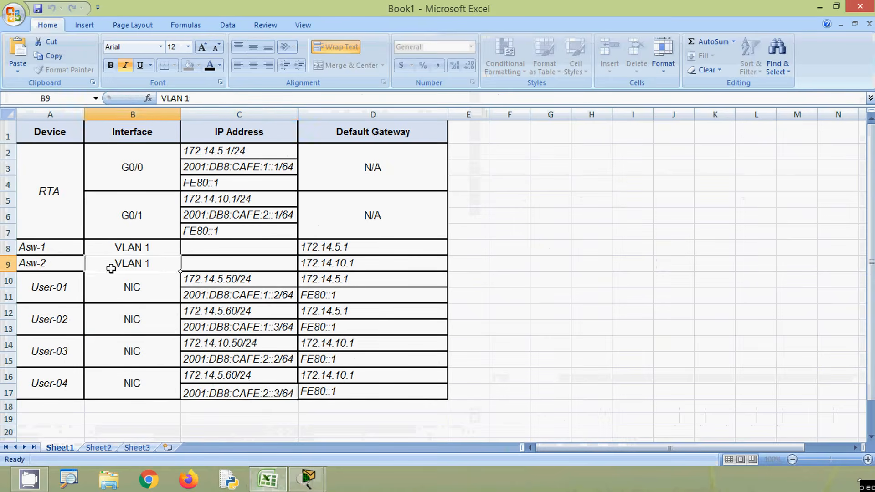
{"action": "left_click", "coordinate": [195, 266]}
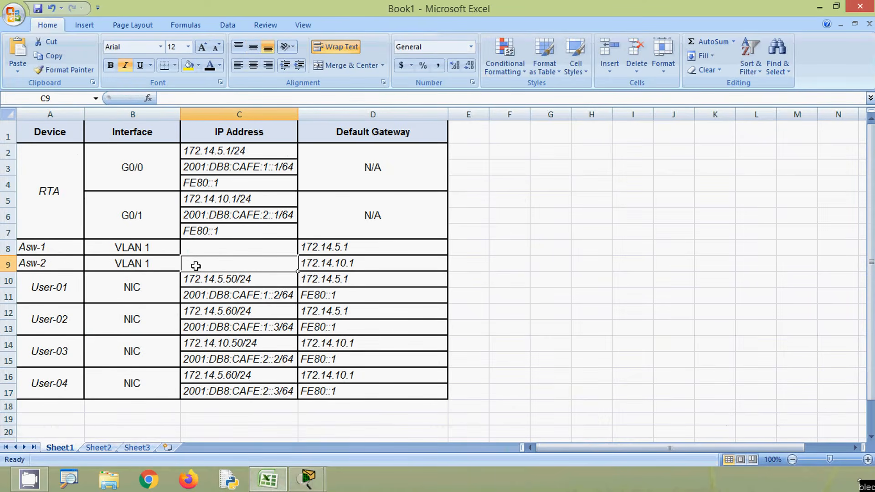
{"action": "left_click", "coordinate": [214, 153]}
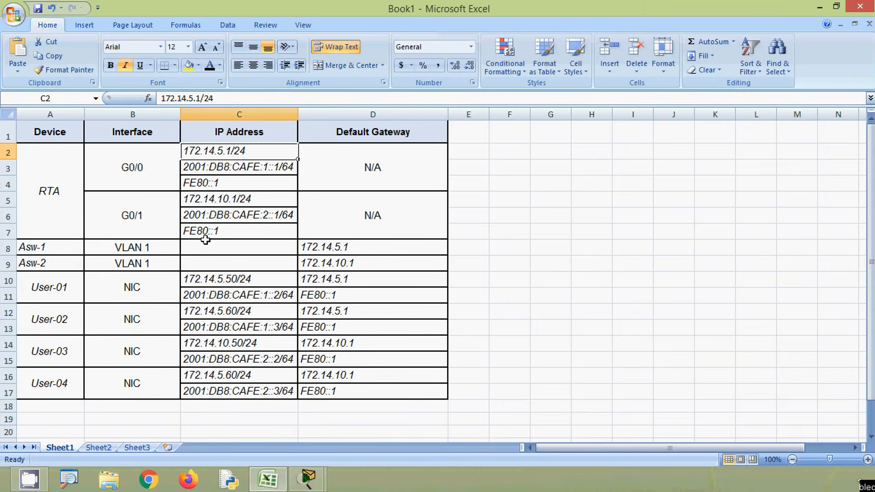
{"action": "left_click", "coordinate": [210, 201]}
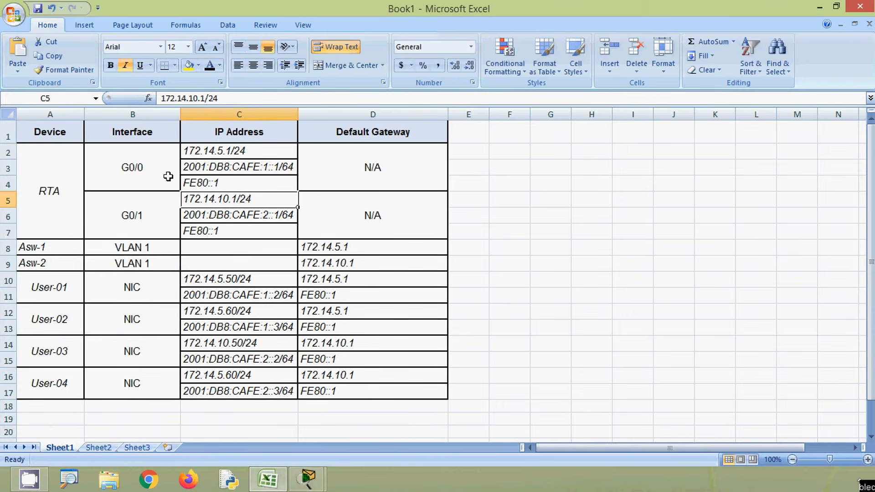
{"action": "left_click_drag", "start_coordinate": [205, 97], "coordinate": [157, 98]}
{"action": "key", "text": "ctrl+c"}
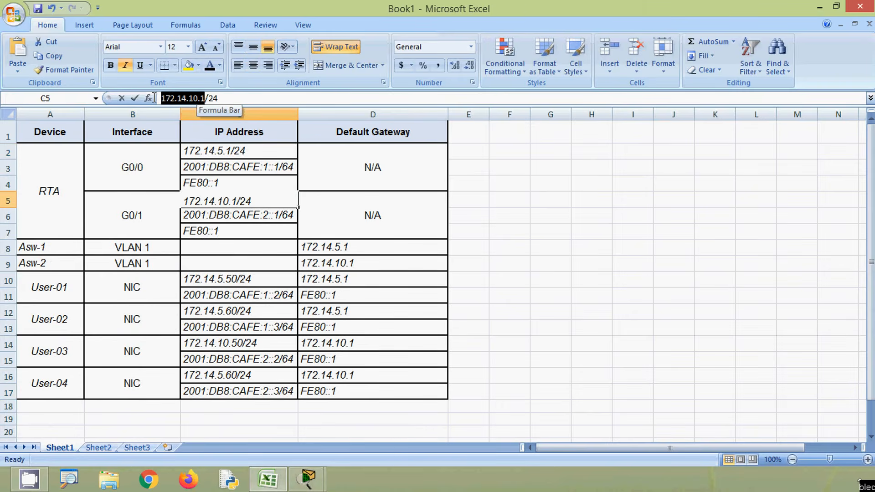
{"action": "left_click", "coordinate": [204, 264]}
{"action": "left_click", "coordinate": [173, 101]}
{"action": "key", "text": "ctrl+v"}
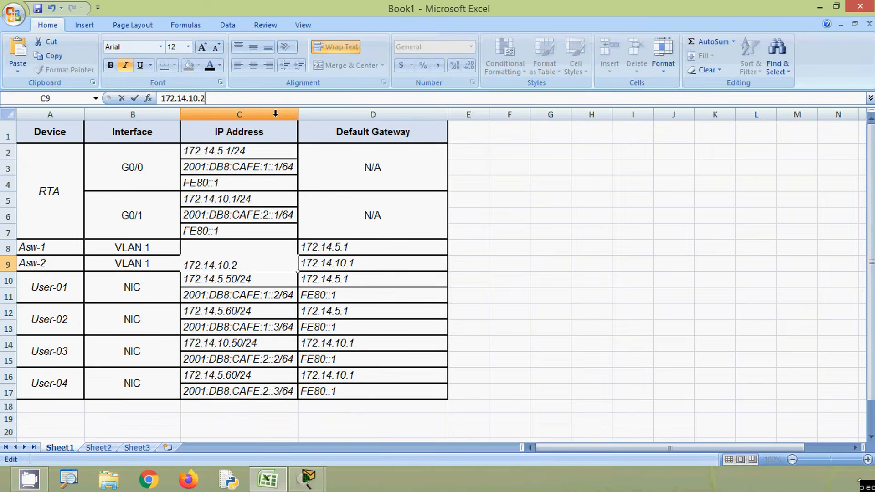
{"action": "key", "text": "Return"}
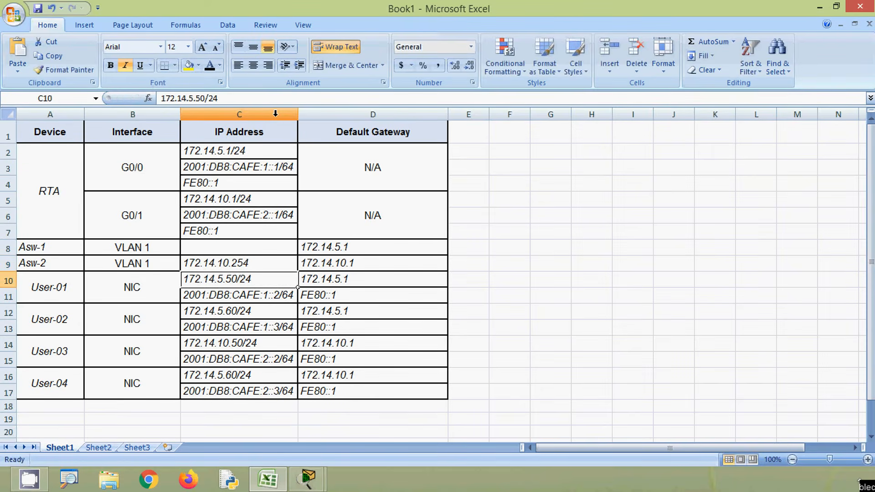
Step: Copy the address 172.14.10.254 from Asw-2's cell C9 and append the /24 prefix to the cell entry
{"action": "left_click", "coordinate": [256, 263]}
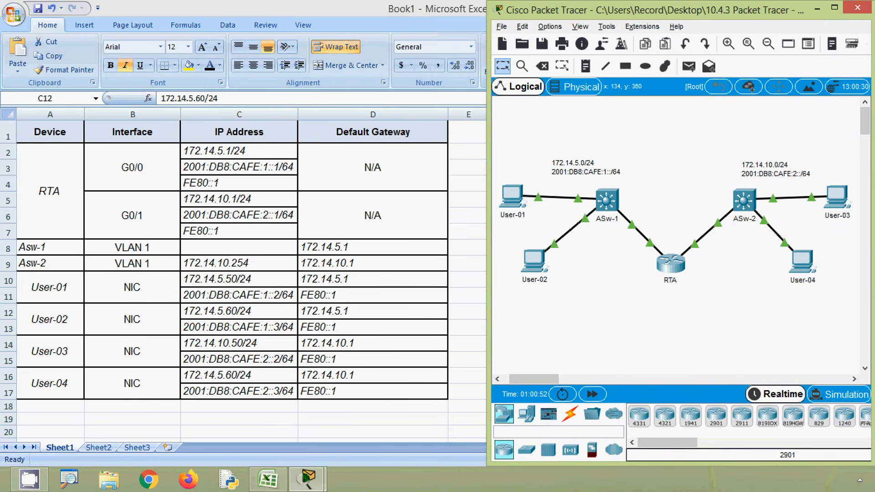
{"action": "key", "text": "alt"}
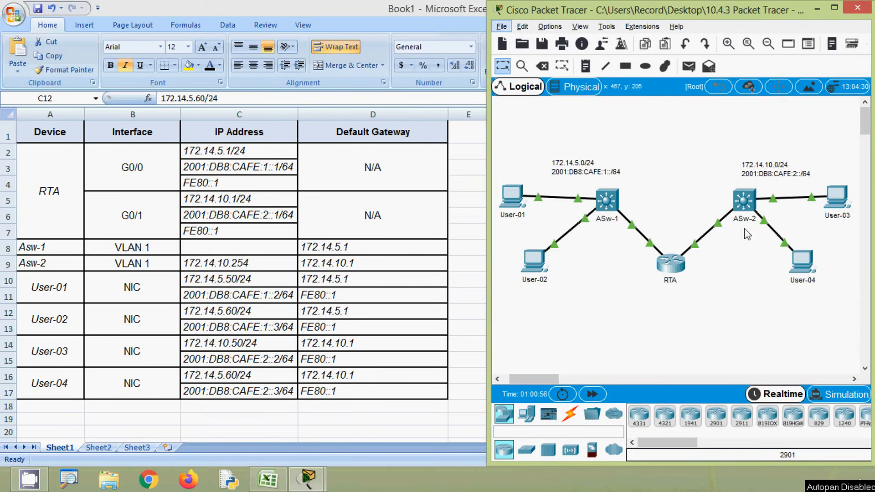
{"action": "left_click", "coordinate": [249, 278]}
{"action": "left_click", "coordinate": [255, 260]}
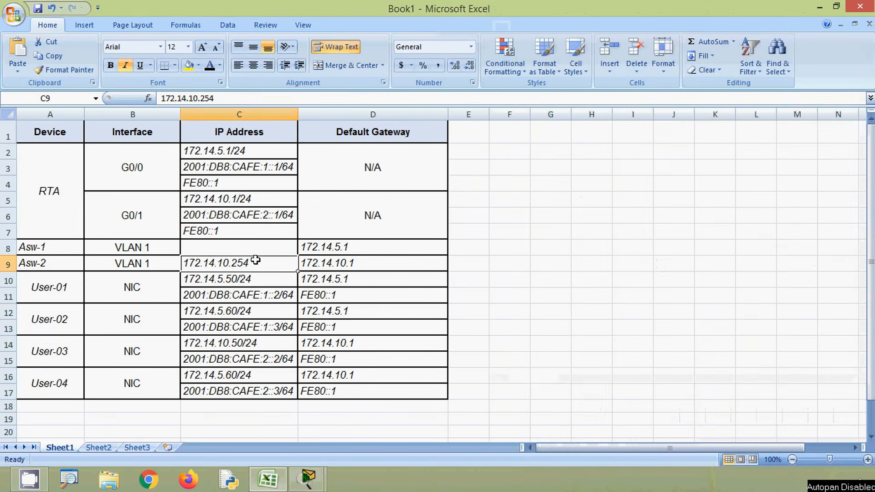
{"action": "left_click_drag", "start_coordinate": [223, 98], "coordinate": [161, 98]}
{"action": "key", "text": "ctrl+c"}
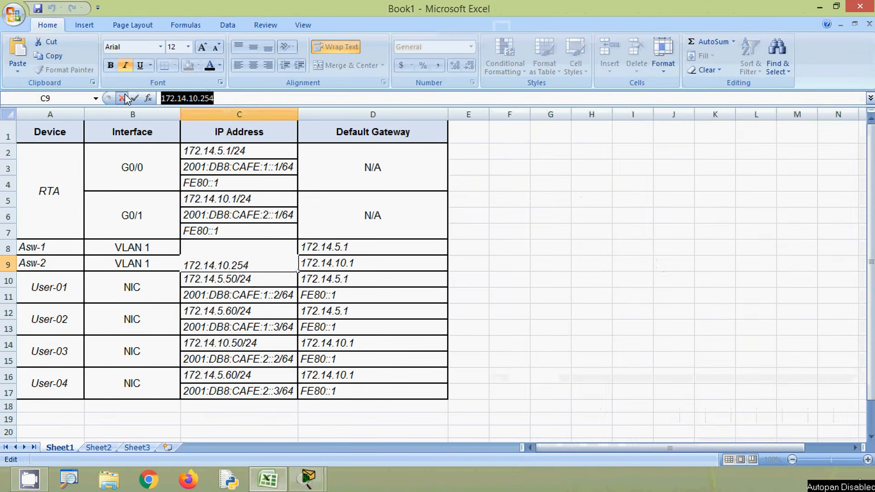
{"action": "left_click", "coordinate": [262, 262]}
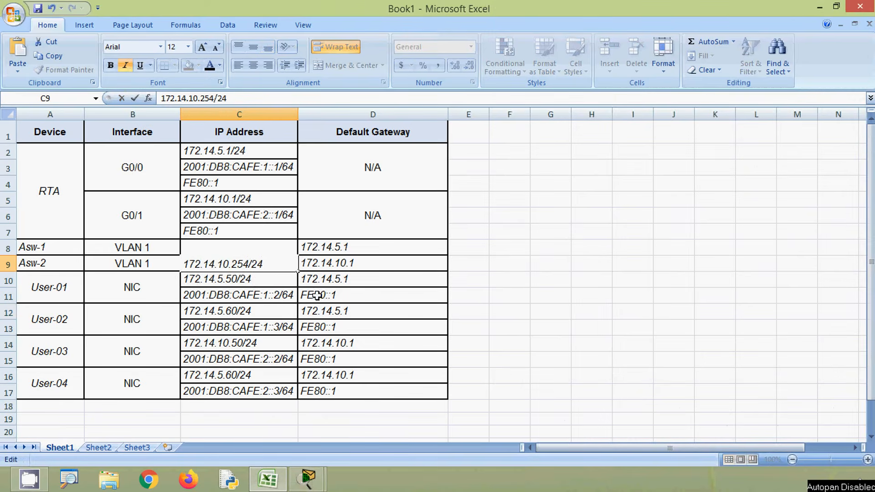
{"action": "left_click", "coordinate": [348, 264]}
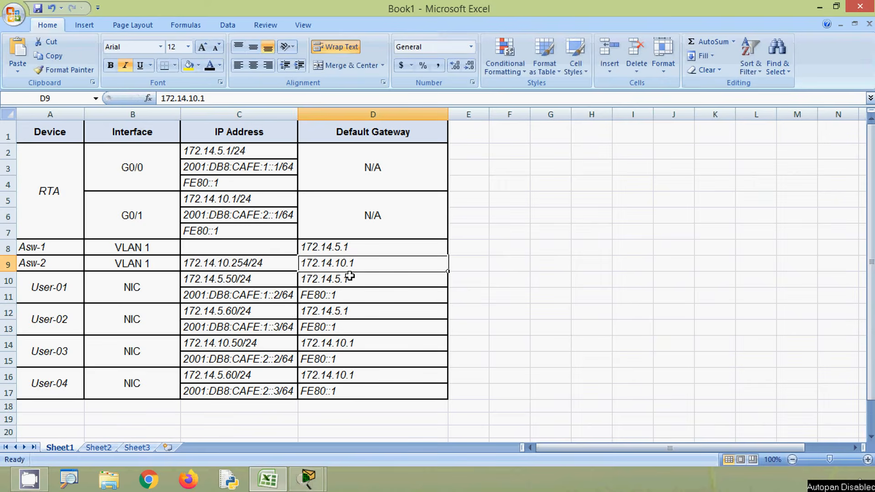
Step: Switch back to Packet Tracer, open ASw-2's command line and enter global configuration mode
{"action": "left_click", "coordinate": [820, 7]}
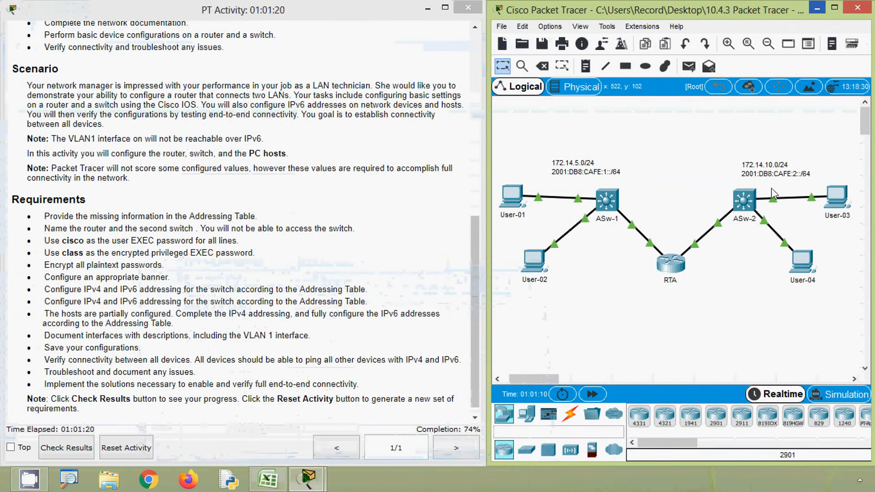
{"action": "left_click", "coordinate": [746, 203]}
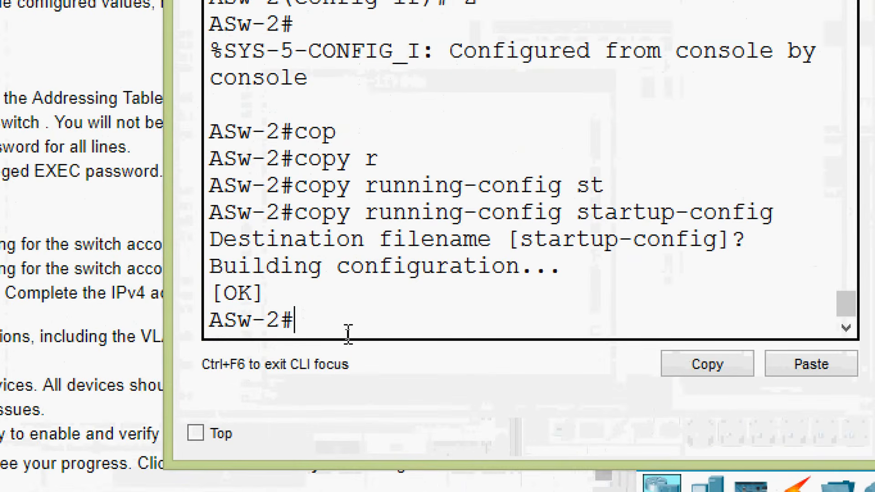
{"action": "type", "text": "conf"}
{"action": "key", "text": "Tab"}
{"action": "type", "text": "t"}
{"action": "key", "text": "Tab"}
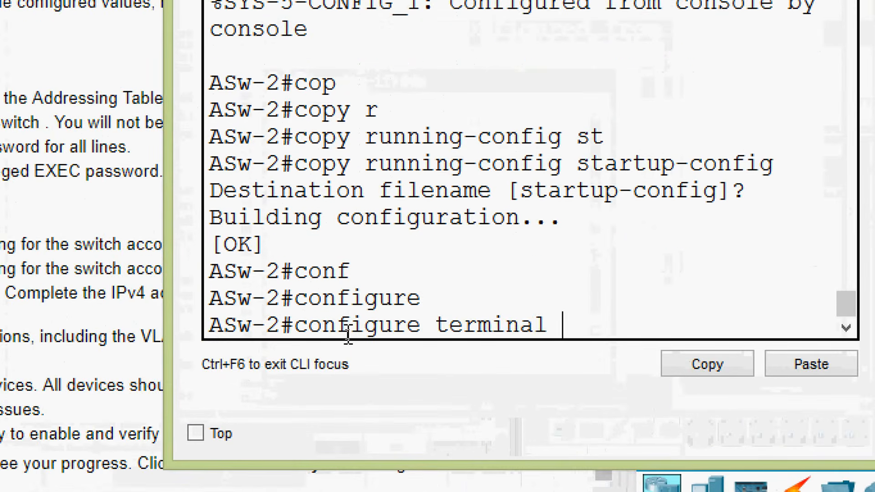
{"action": "key", "text": "Return"}
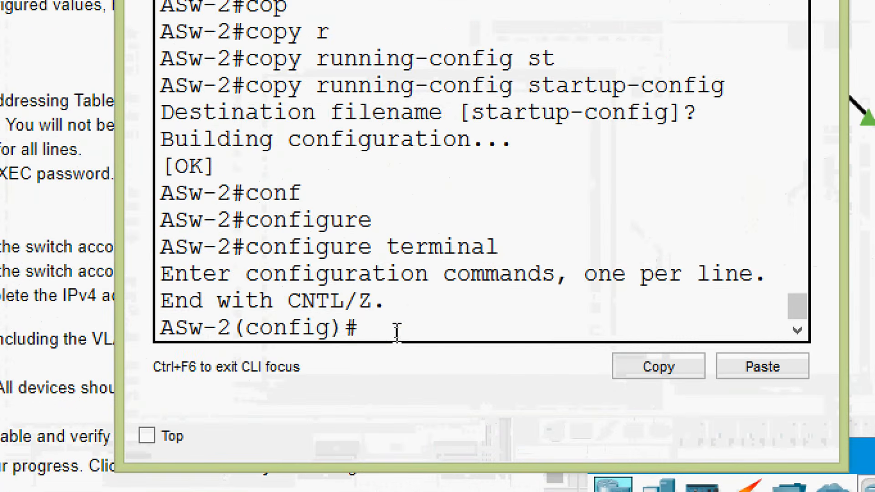
Step: Open ASw-2's VLAN 1 interface for configuration
{"action": "type", "text": "inter"}
{"action": "key", "text": "Tab"}
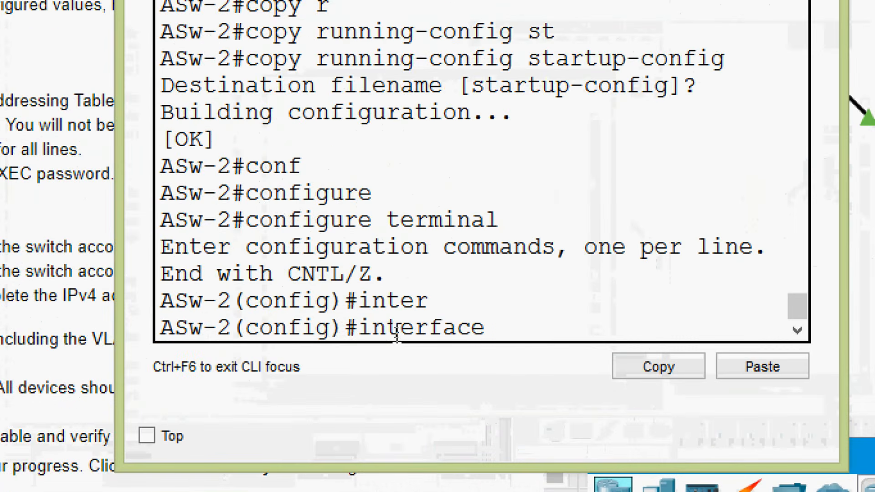
{"action": "type", "text": "v"}
{"action": "key", "text": "Tab"}
{"action": "type", "text": "la"}
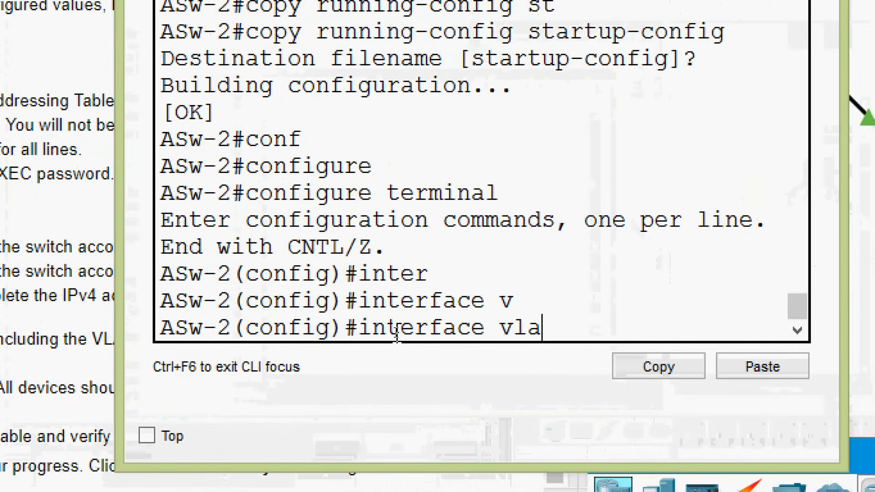
{"action": "key", "text": "Tab"}
{"action": "type", "text": "1"}
{"action": "key", "text": "Return"}
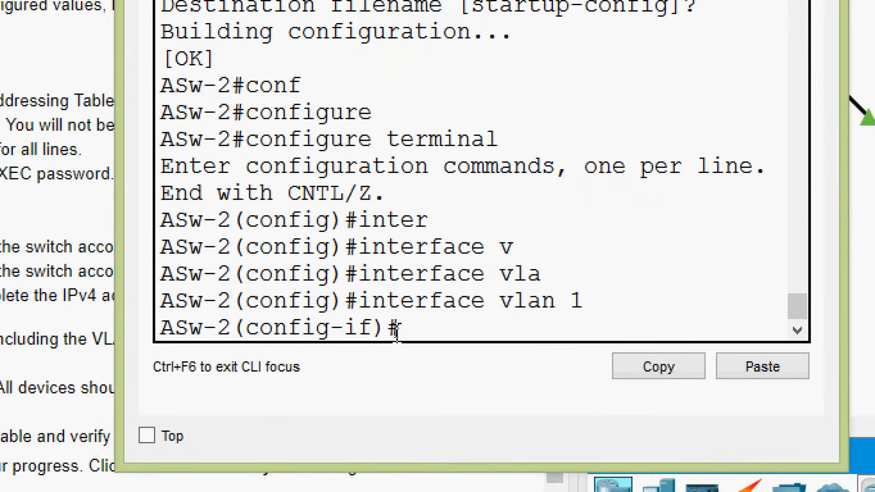
Step: Assign IP address 172.14.10.254 with subnet mask 255.255.255.0 to ASw-2's VLAN 1 interface
{"action": "type", "text": "ip ad"}
{"action": "key", "text": "Tab"}
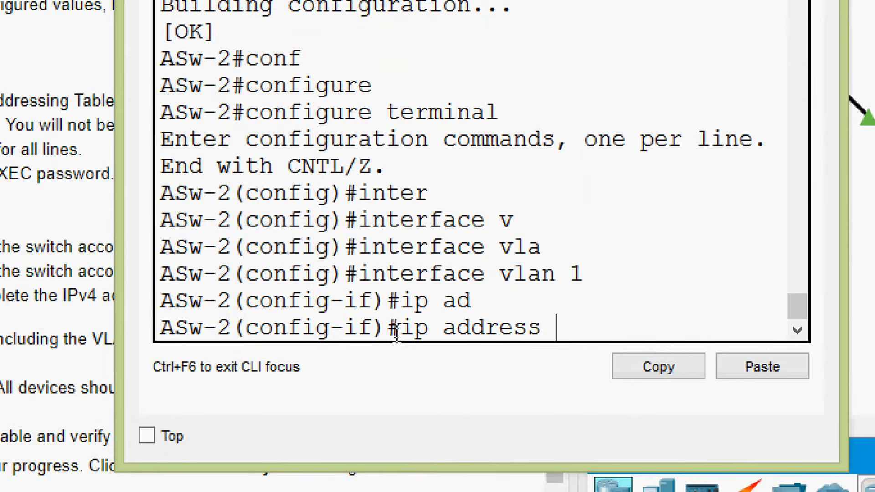
{"action": "right_click", "coordinate": [560, 333]}
{"action": "left_click", "coordinate": [586, 382]}
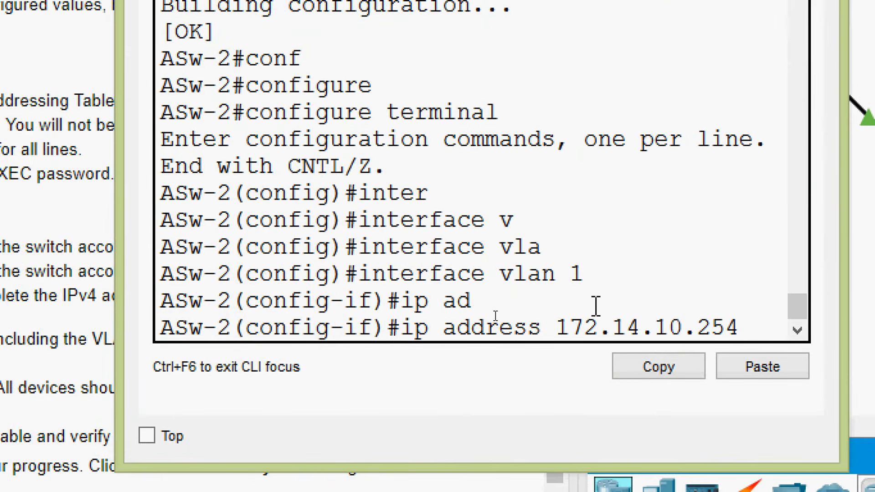
{"action": "type", "text": "255"}
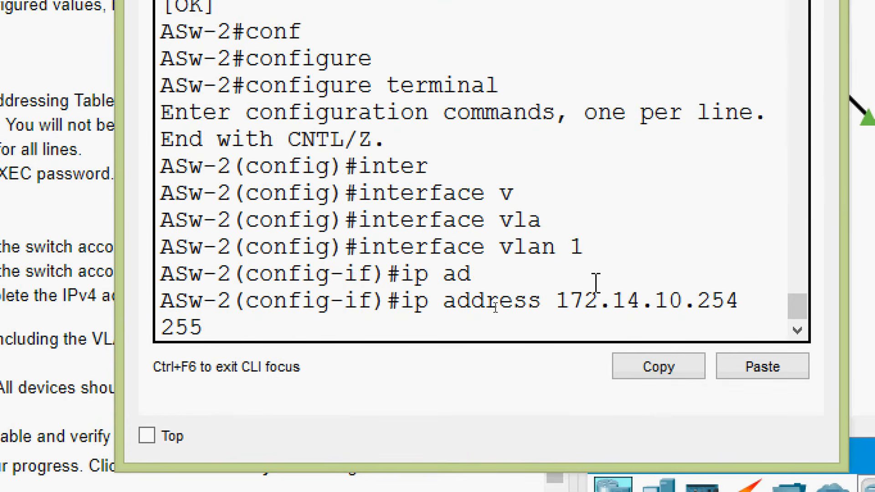
{"action": "type", "text": ".255,25"}
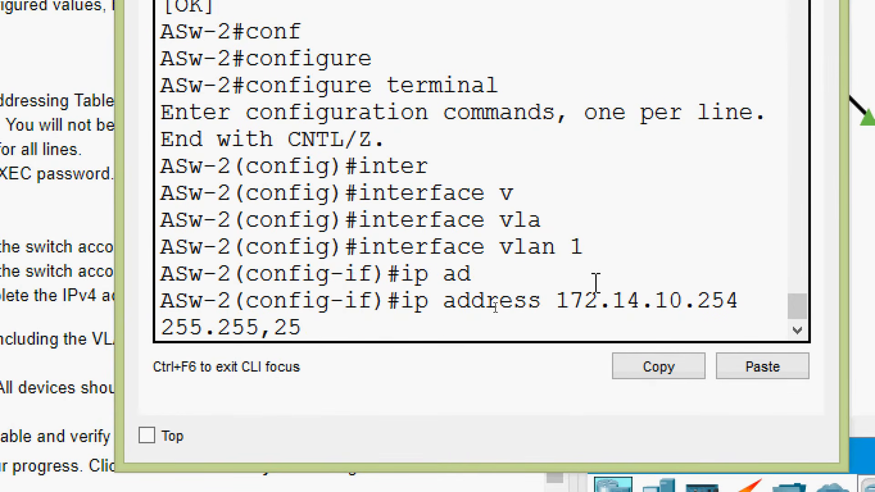
{"action": "key", "text": "BackSpace"}
{"action": "key", "text": "BackSpace"}
{"action": "type", "text": ".255"}
{"action": "key", "text": "Return"}
Step: Enable the VLAN 1 interface with no shutdown and return to global configuration mode
{"action": "type", "text": "no shut"}
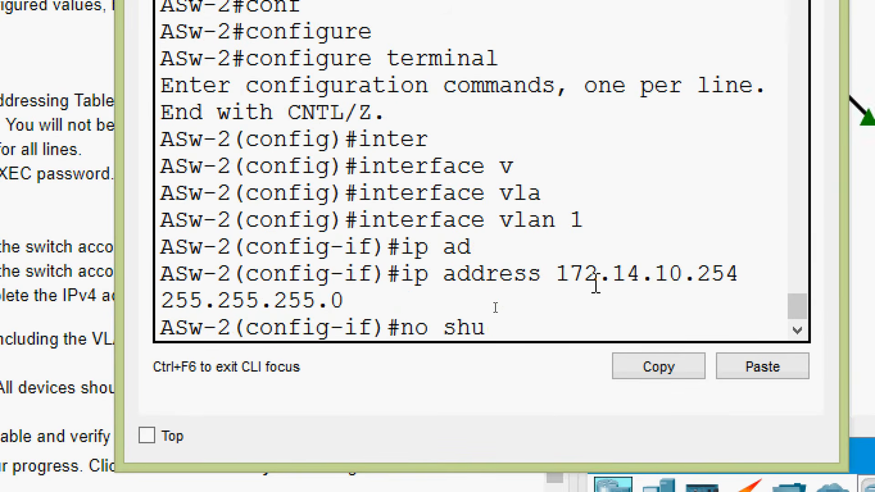
{"action": "key", "text": "Tab"}
{"action": "key", "text": "Return"}
{"action": "key", "text": "Return"}
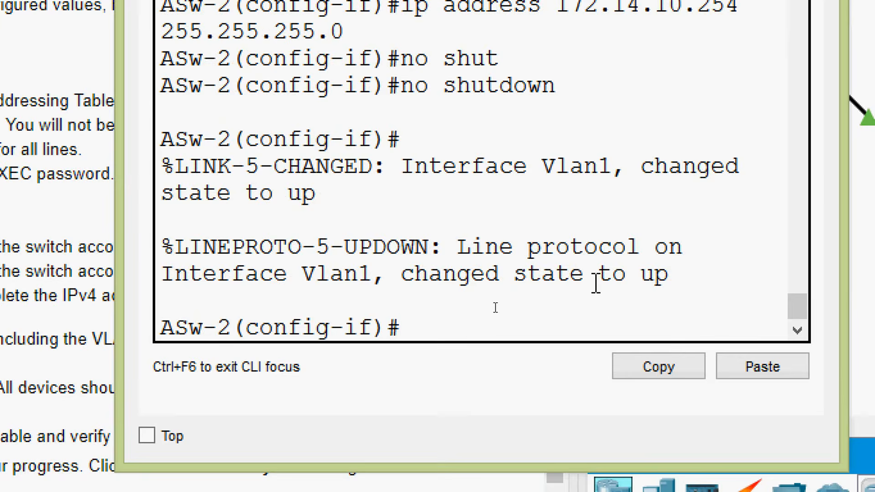
{"action": "type", "text": "exit"}
{"action": "key", "text": "Return"}
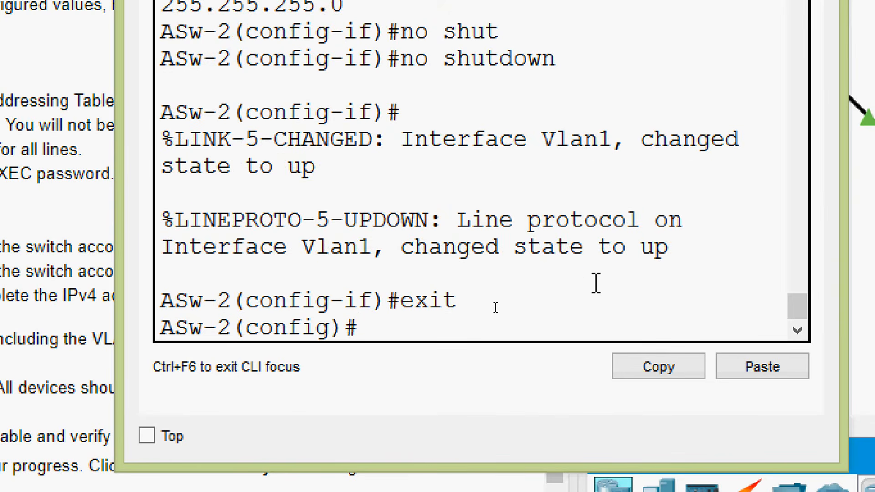
Step: List the ip commands available in ASw-2's global configuration mode and look for the one that sets the default gateway
{"action": "type", "text": "ip de"}
{"action": "key", "text": "Tab"}
{"action": "type", "text": "f"}
{"action": "key", "text": "Tab"}
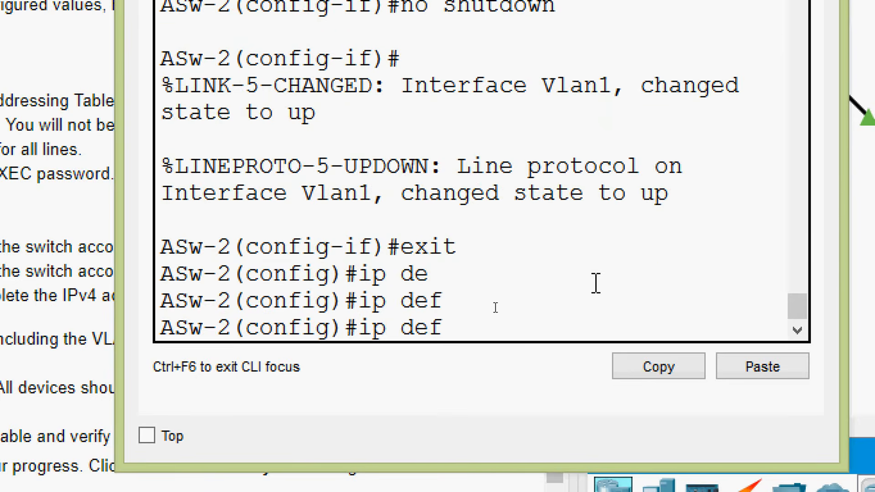
{"action": "key", "text": "BackSpace"}
{"action": "key", "text": "BackSpace"}
{"action": "key", "text": "BackSpace"}
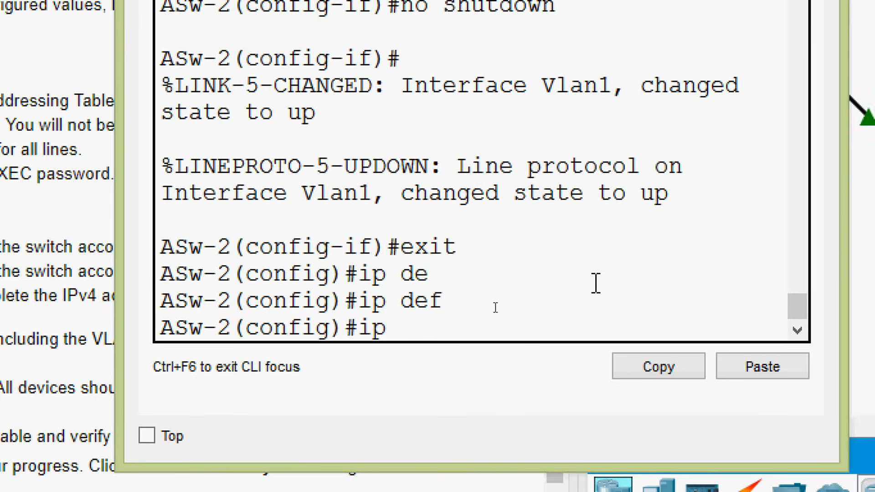
{"action": "type", "text": "?"}
{"action": "key", "text": "space"}
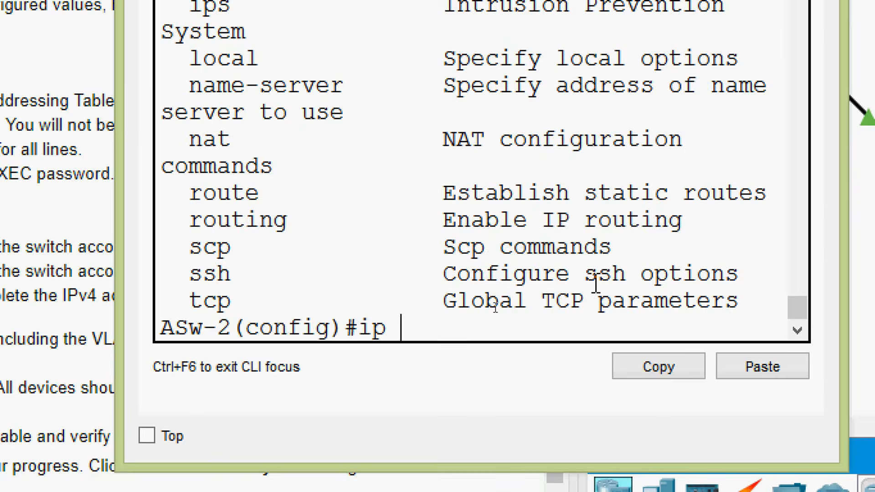
{"action": "scroll", "coordinate": [355, 199], "scroll_direction": "up", "scroll_amount": 3}
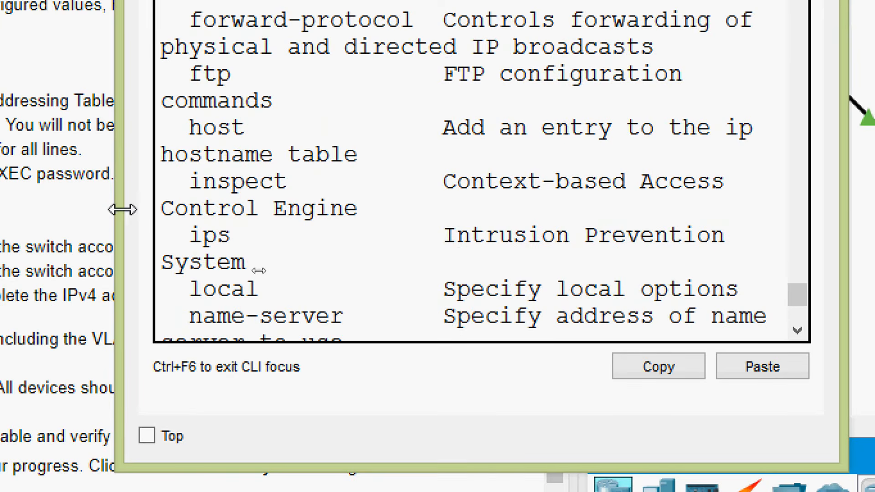
{"action": "left_click_drag", "start_coordinate": [121, 209], "coordinate": [110, 283]}
{"action": "scroll", "coordinate": [256, 247], "scroll_direction": "up", "scroll_amount": 5}
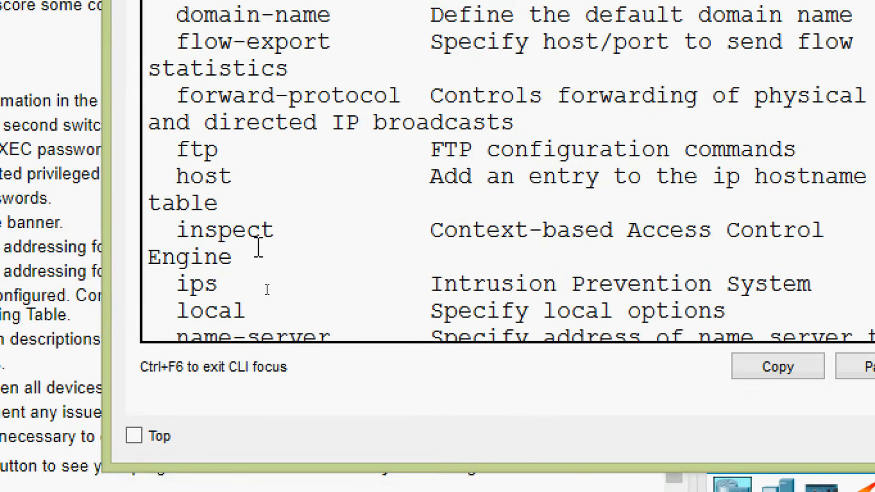
{"action": "scroll", "coordinate": [254, 207], "scroll_direction": "up", "scroll_amount": 2}
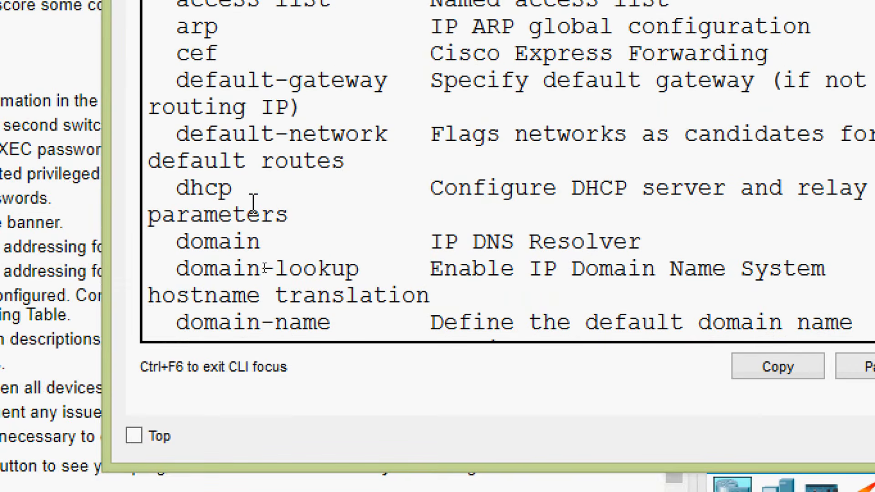
{"action": "left_click_drag", "start_coordinate": [178, 81], "coordinate": [328, 80]}
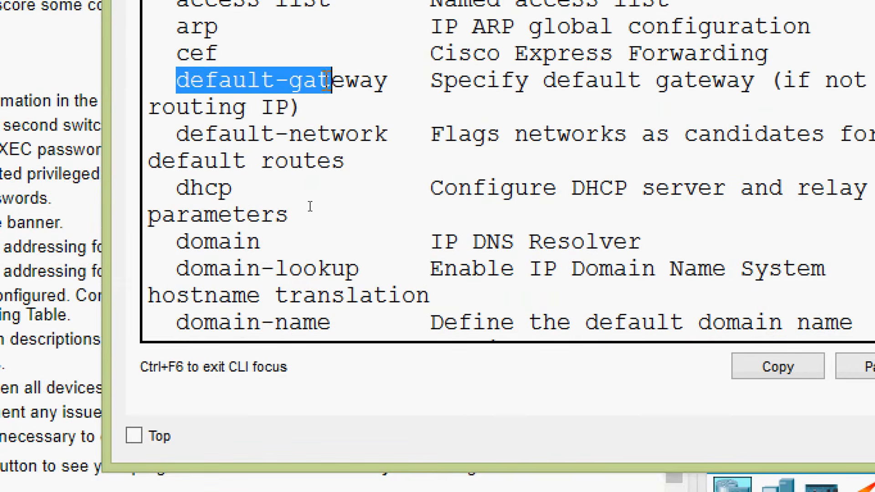
{"action": "scroll", "coordinate": [324, 273], "scroll_direction": "down", "scroll_amount": 7}
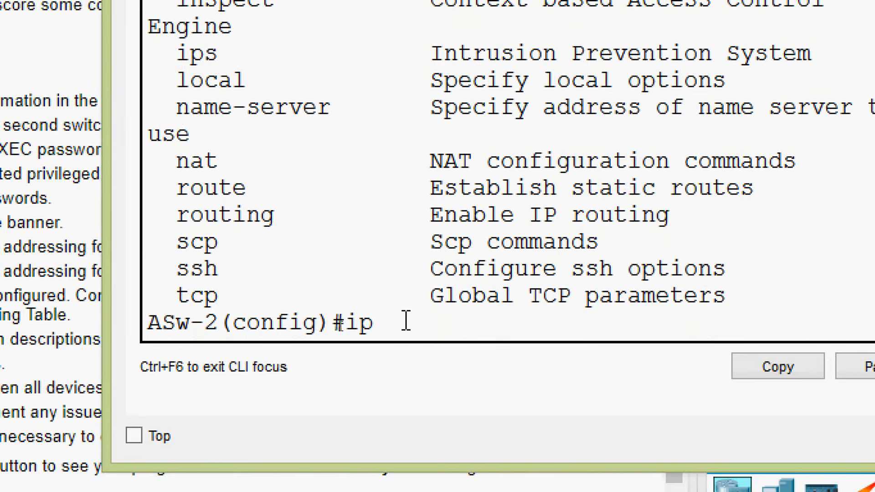
Step: Set ASw-2's default gateway to 172.14.10.1 with the ip default-gateway command
{"action": "type", "text": "?"}
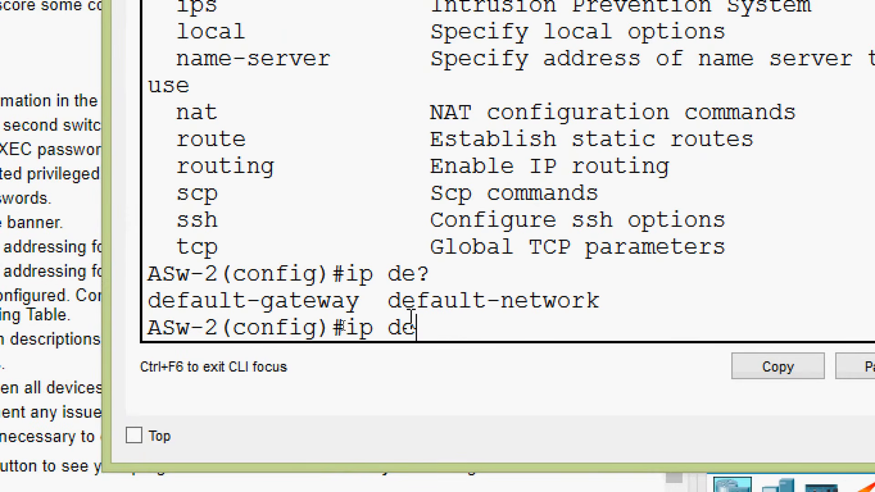
{"action": "type", "text": "fault-g"}
{"action": "key", "text": "Tab"}
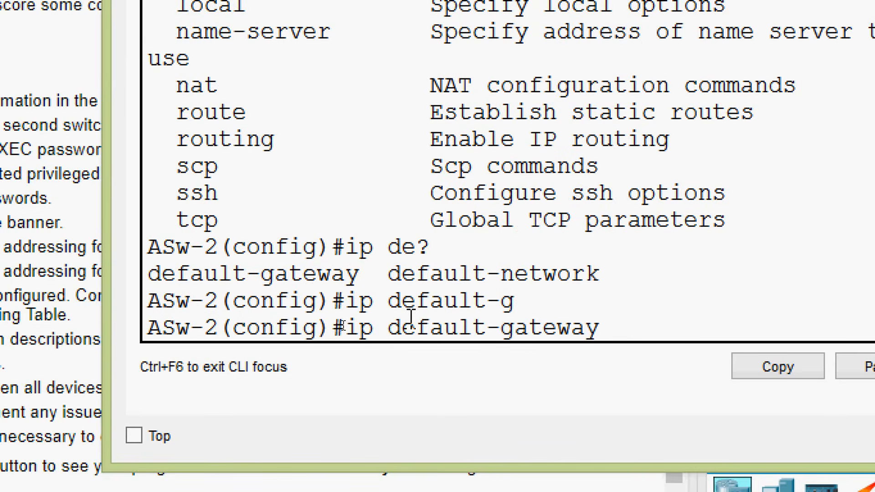
{"action": "right_click", "coordinate": [623, 332]}
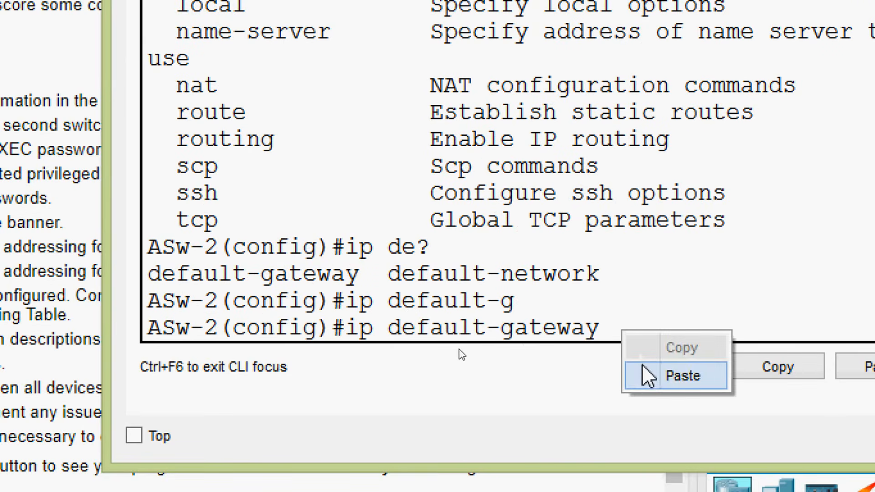
{"action": "left_click", "coordinate": [646, 373]}
{"action": "key", "text": "BackSpace"}
{"action": "key", "text": "BackSpace"}
{"action": "key", "text": "BackSpace"}
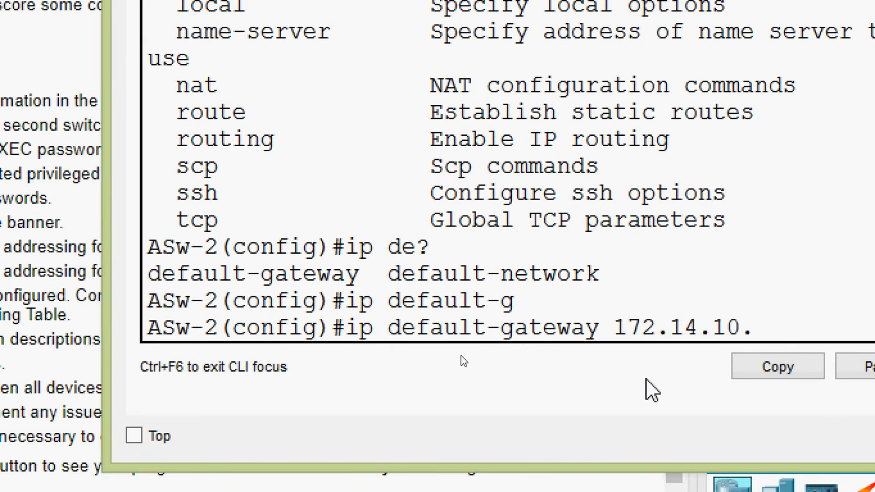
{"action": "type", "text": "1"}
{"action": "key", "text": "Return"}
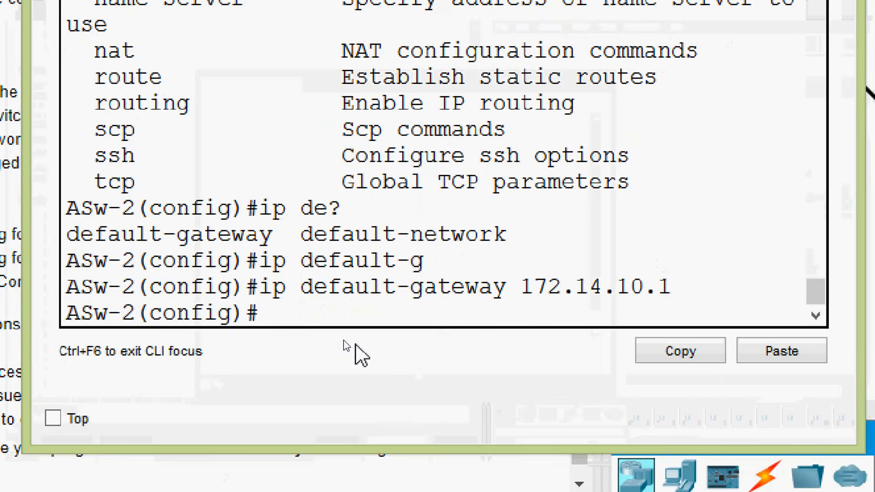
{"action": "type", "text": "cop"}
{"action": "key", "text": "Tab"}
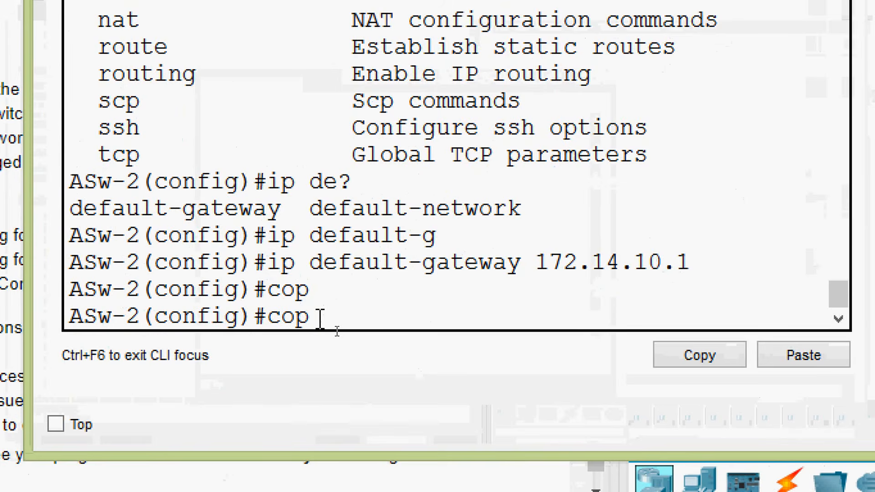
{"action": "type", "text": "y"}
{"action": "key", "text": "Tab"}
{"action": "key", "text": "BackSpace"}
{"action": "key", "text": "BackSpace"}
{"action": "key", "text": "BackSpace"}
{"action": "key", "text": "BackSpace"}
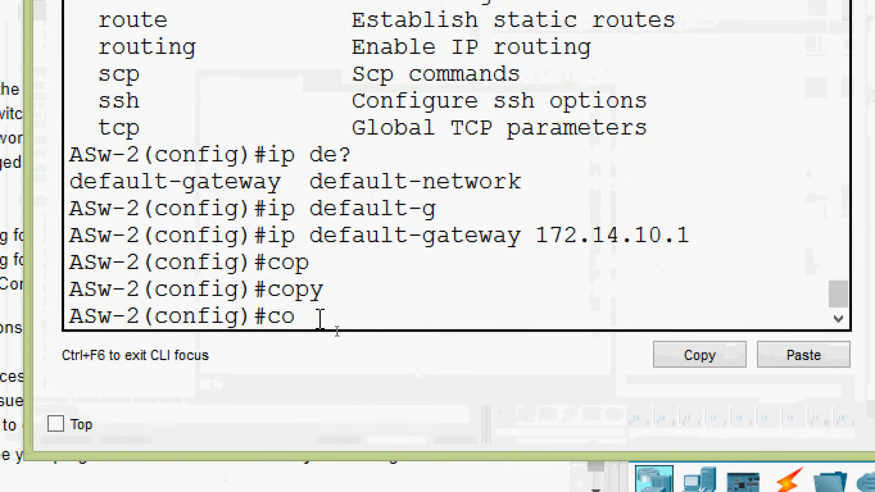
Step: Leave configuration mode, save ASw-2's running-config to startup-config and close the switch's window
{"action": "key", "text": "ctrl+z"}
{"action": "key", "text": "Return"}
{"action": "key", "text": "Return"}
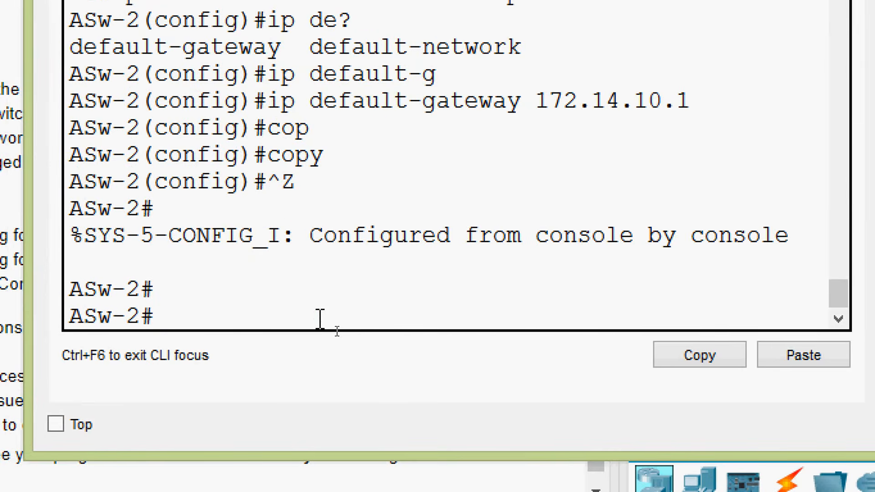
{"action": "type", "text": "cop"}
{"action": "key", "text": "Tab"}
{"action": "type", "text": "r"}
{"action": "key", "text": "Tab"}
{"action": "type", "text": "st"}
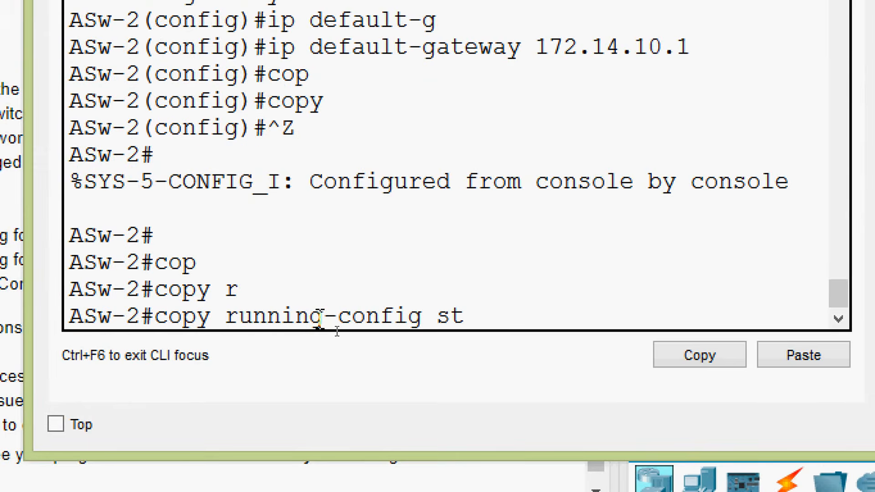
{"action": "key", "text": "Tab"}
{"action": "key", "text": "Return"}
{"action": "key", "text": "Return"}
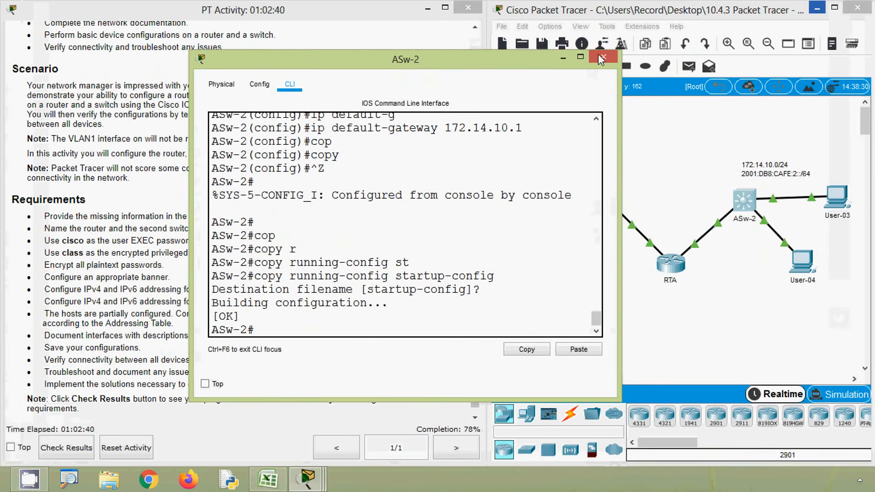
{"action": "left_click", "coordinate": [599, 55]}
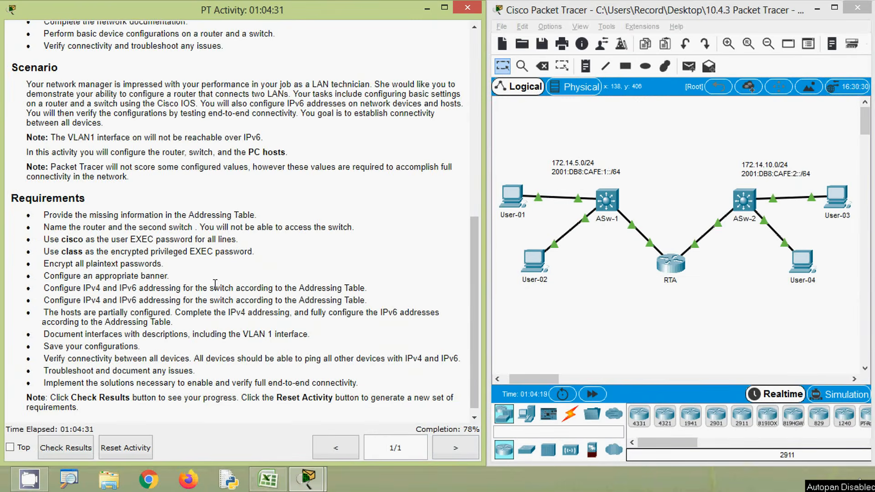
Step: Check the activity results and examine the assessment items for ASw-2, especially the Vlan1 IP address
{"action": "left_click", "coordinate": [70, 452]}
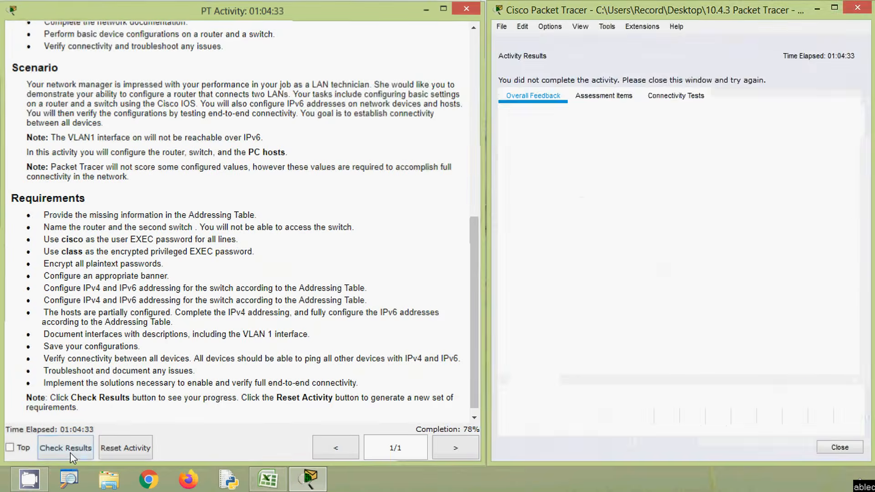
{"action": "left_click", "coordinate": [606, 97]}
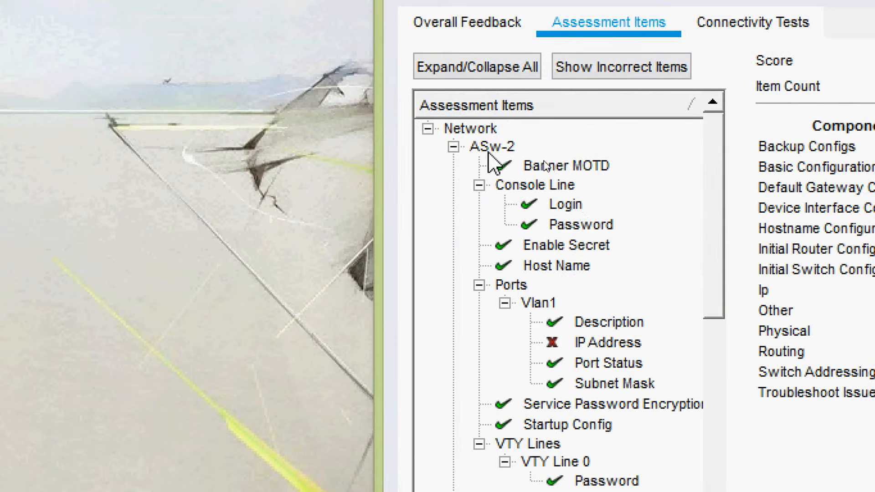
{"action": "left_click_drag", "start_coordinate": [717, 293], "coordinate": [724, 276]}
{"action": "left_click", "coordinate": [624, 343]}
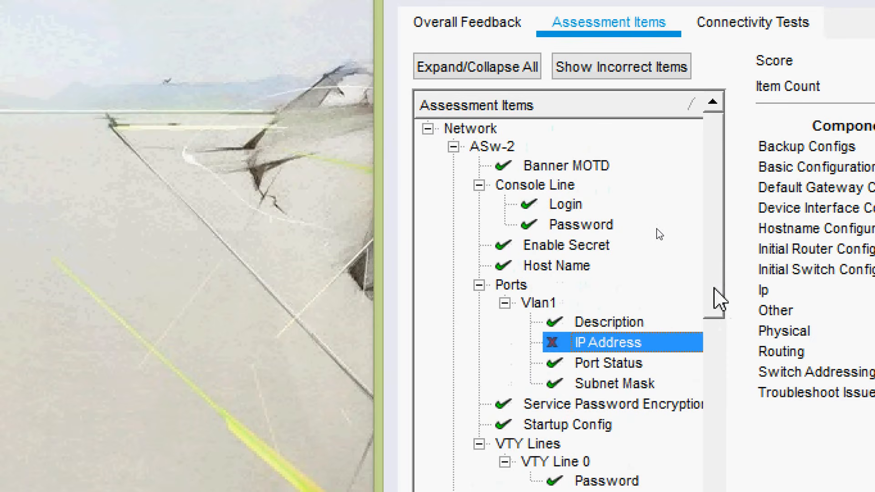
Step: Examine RTA's assessment items for incorrect entries under GigabitEthernet0/0, GigabitEthernet0/1 and IPv6 routing
{"action": "left_click_drag", "start_coordinate": [715, 289], "coordinate": [717, 430]}
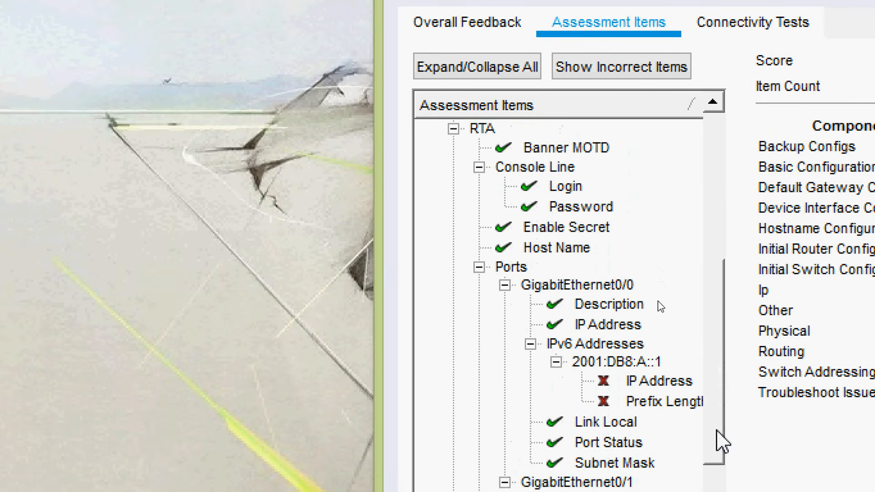
{"action": "left_click_drag", "start_coordinate": [720, 388], "coordinate": [720, 354]}
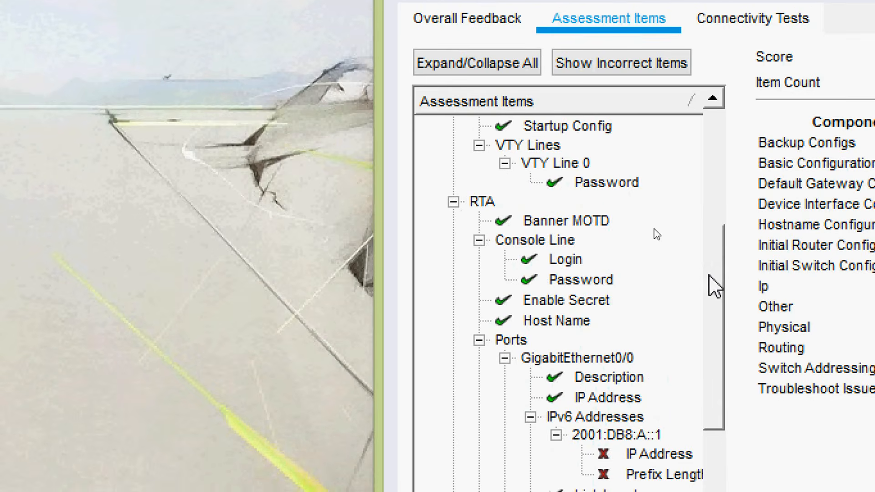
{"action": "left_click_drag", "start_coordinate": [713, 280], "coordinate": [714, 340]}
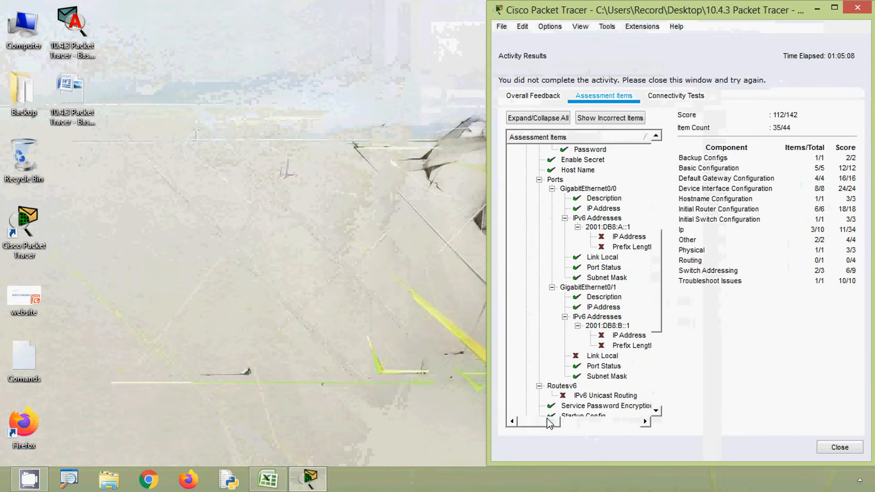
{"action": "left_click_drag", "start_coordinate": [548, 419], "coordinate": [558, 422]}
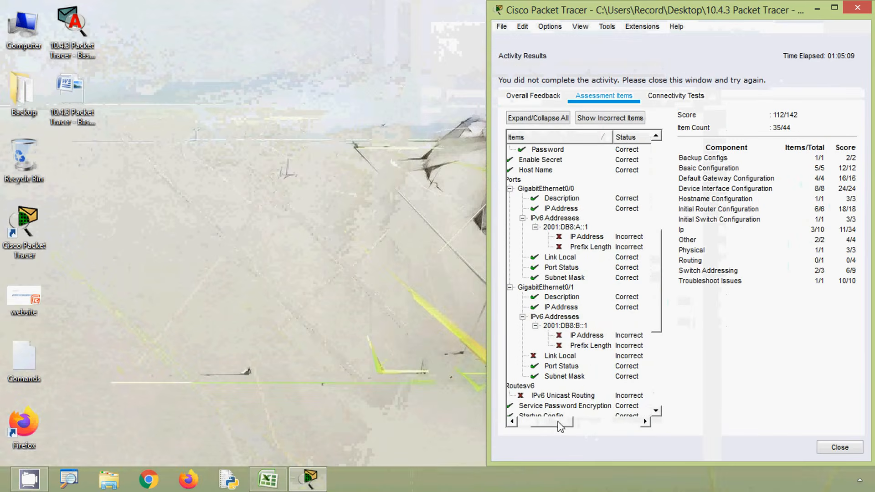
{"action": "left_click_drag", "start_coordinate": [613, 137], "coordinate": [633, 142]}
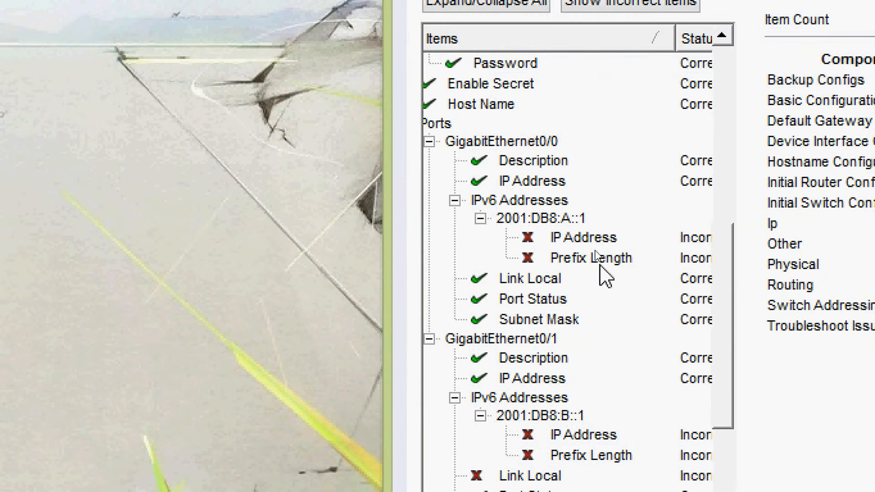
{"action": "left_click_drag", "start_coordinate": [724, 289], "coordinate": [717, 319]}
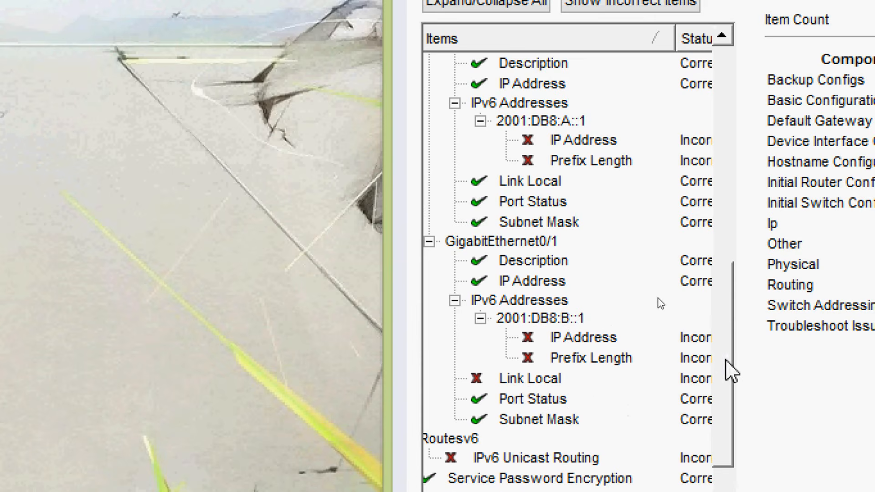
Step: Examine the remaining assessment items for RTA and the hosts' default gateways, close the results and move the activity instructions clear of the topology
{"action": "left_click_drag", "start_coordinate": [727, 368], "coordinate": [728, 431]}
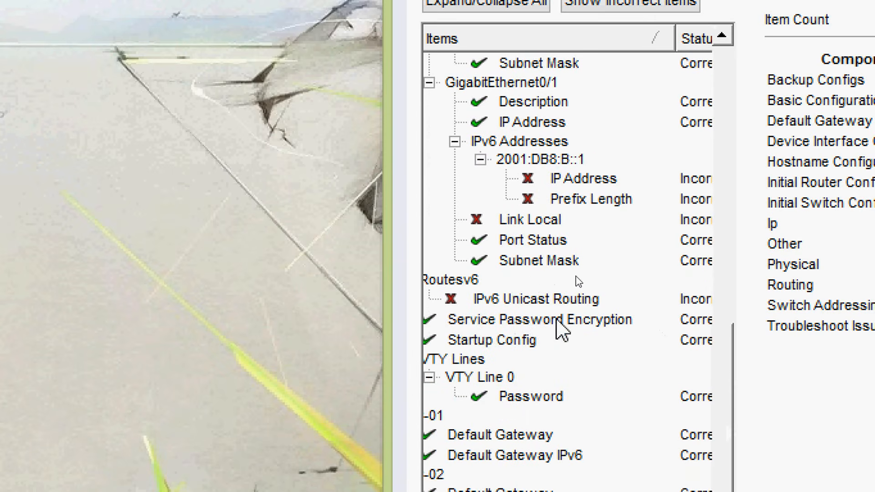
{"action": "left_click_drag", "start_coordinate": [716, 377], "coordinate": [720, 433]}
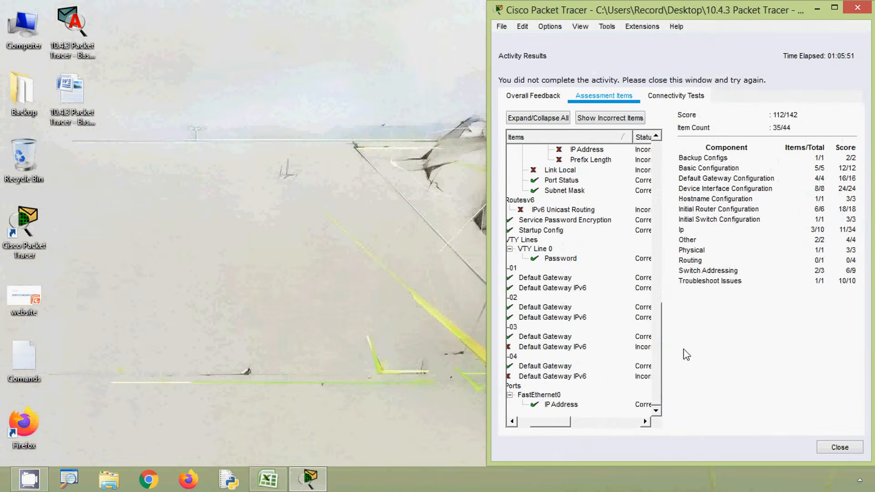
{"action": "left_click", "coordinate": [840, 447]}
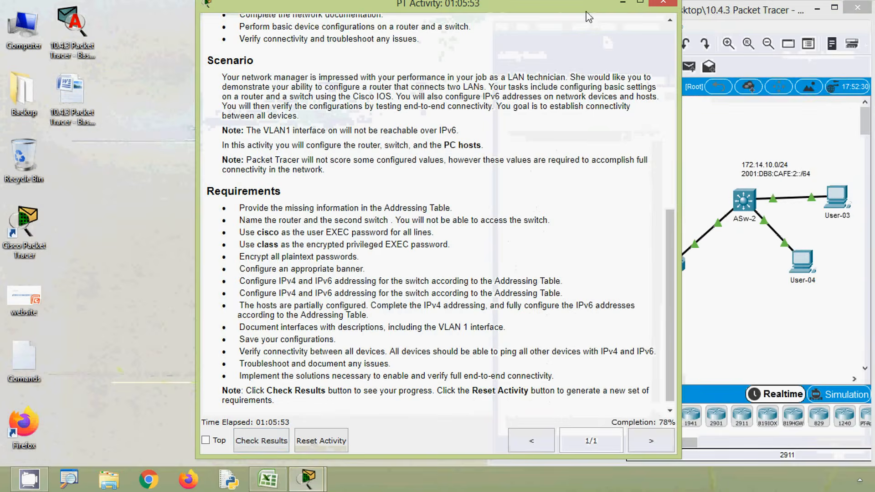
{"action": "left_click_drag", "start_coordinate": [589, 12], "coordinate": [389, 14]}
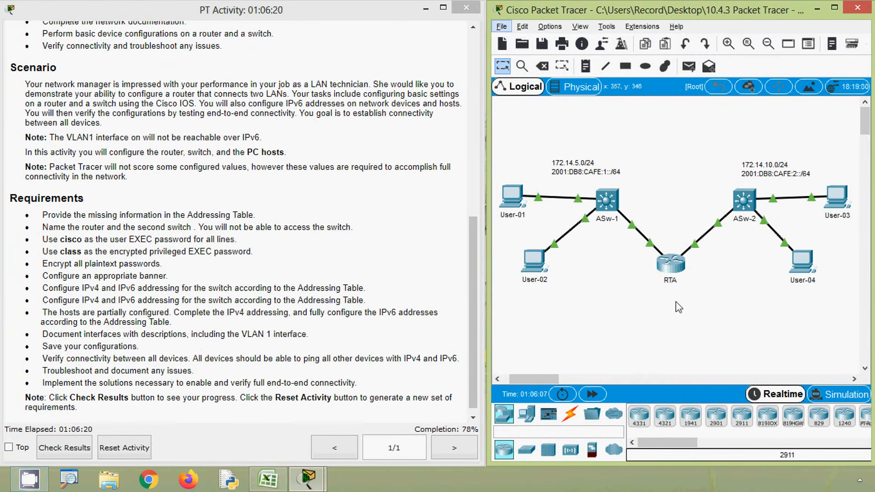
Step: Enable IPv6 routing on RTA with ipv6 unicast-routing in global configuration mode, and close the router's window
{"action": "left_click", "coordinate": [672, 268]}
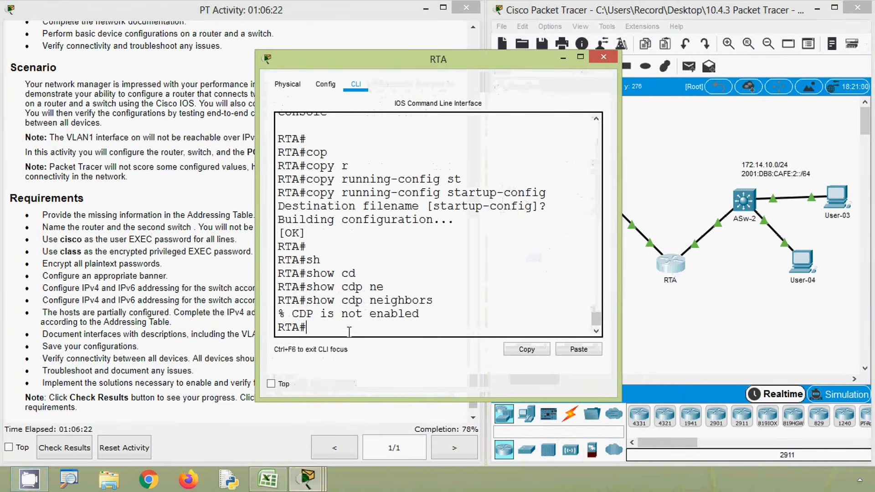
{"action": "type", "text": "conf"}
{"action": "key", "text": "Tab"}
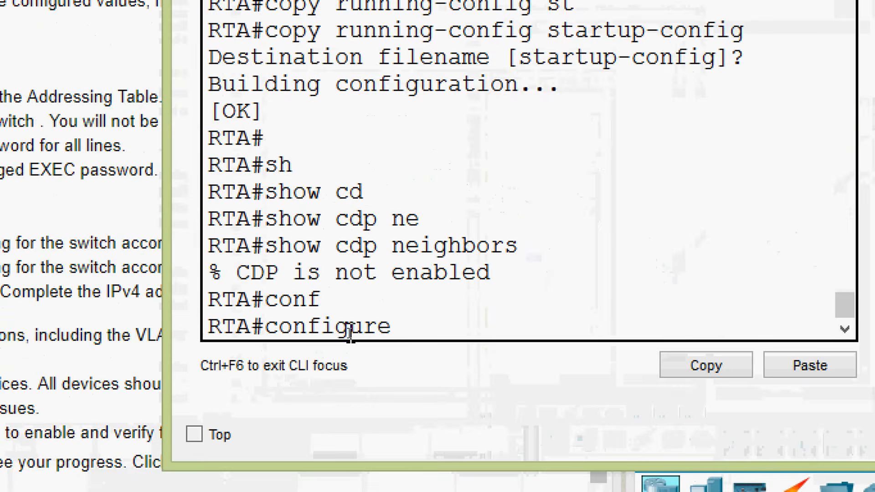
{"action": "type", "text": "terminal"}
{"action": "key", "text": "Return"}
{"action": "type", "text": "ip"}
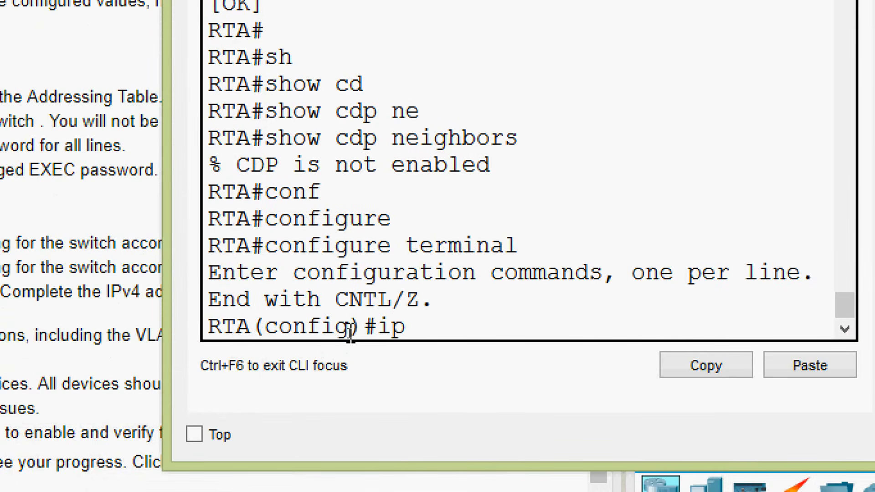
{"action": "type", "text": "v"}
{"action": "key", "text": "Tab"}
{"action": "type", "text": "uni"}
{"action": "key", "text": "Tab"}
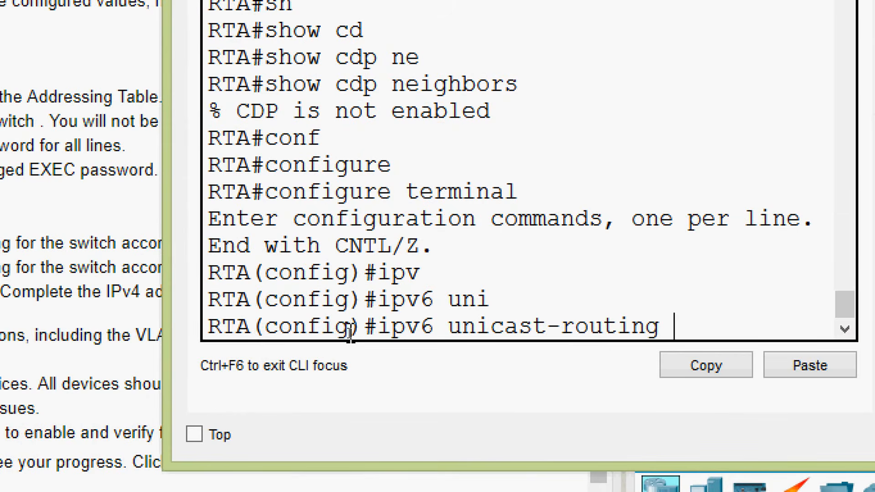
{"action": "key", "text": "Return"}
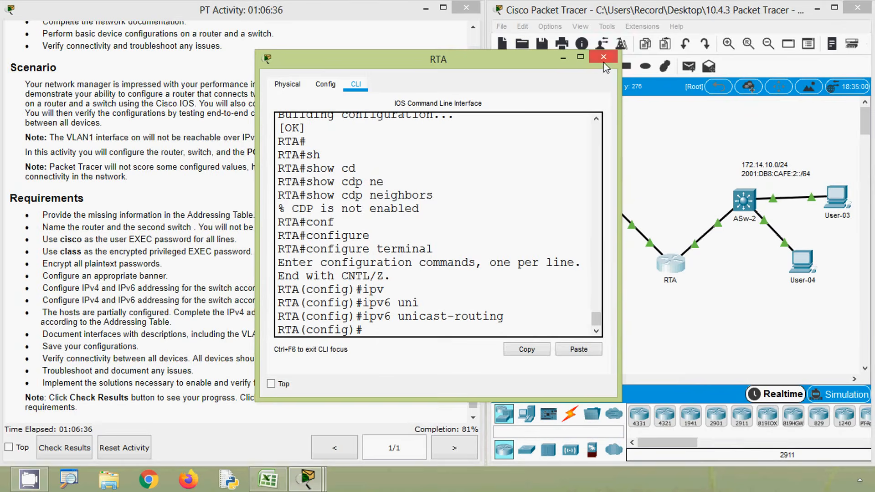
{"action": "left_click", "coordinate": [603, 56]}
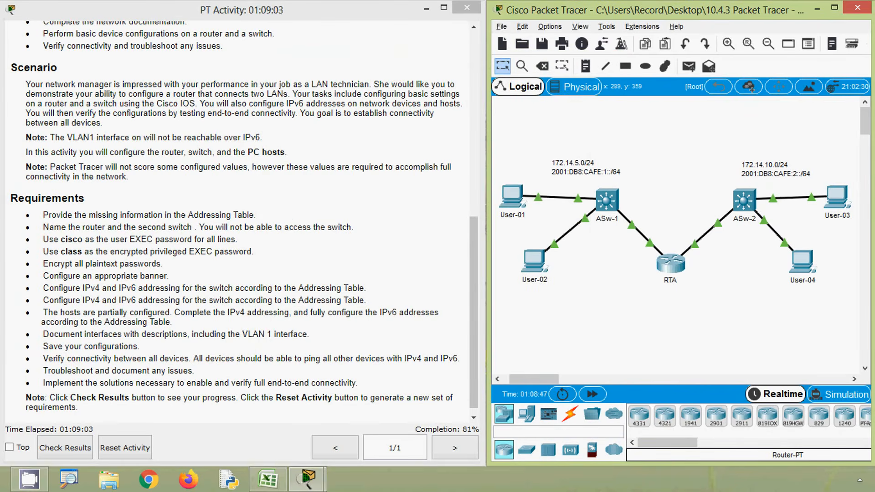
{"action": "key", "text": "alt+a"}
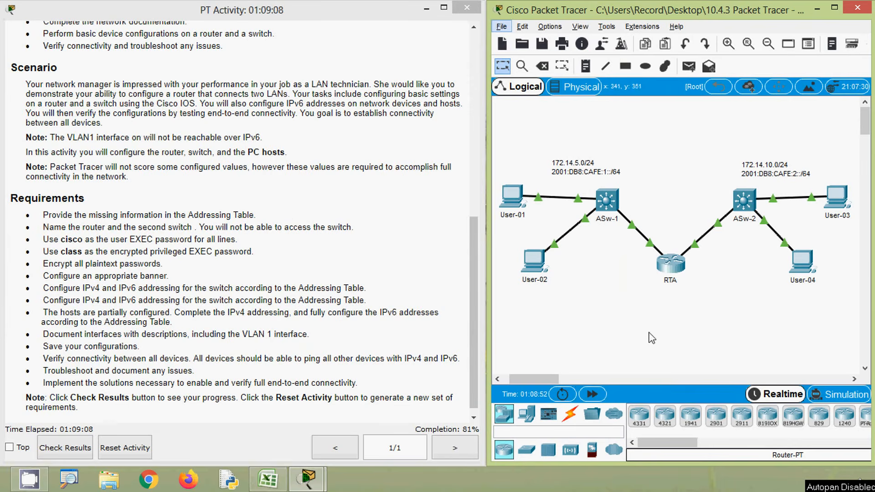
Step: Copy User-03's IPv4 address from its IP configuration and close the host's window
{"action": "left_click", "coordinate": [616, 328]}
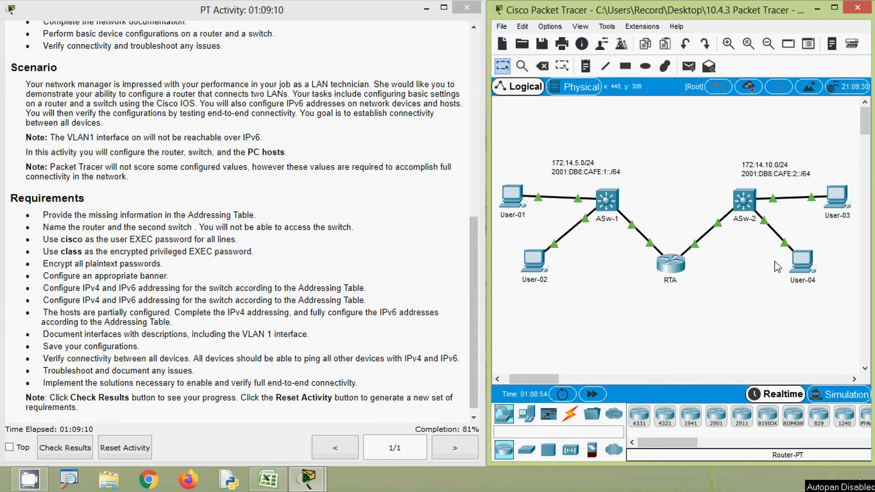
{"action": "left_click", "coordinate": [837, 197]}
{"action": "left_click", "coordinate": [328, 159]}
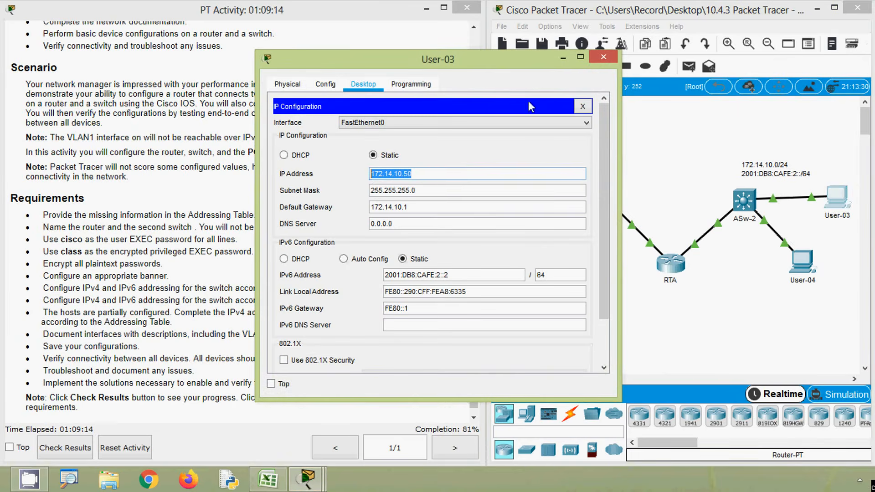
{"action": "left_click", "coordinate": [604, 56]}
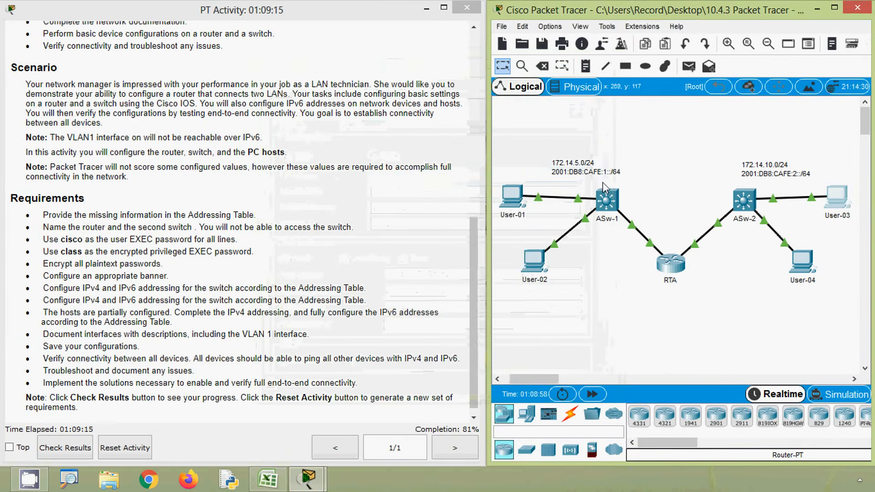
Step: Ping User-03's IPv4 address 172.14.10.50 from User-01's command prompt, widening the window to fit the output
{"action": "left_click", "coordinate": [513, 200]}
{"action": "left_click", "coordinate": [545, 136]}
{"action": "scroll", "coordinate": [547, 228], "scroll_direction": "down", "scroll_amount": 3}
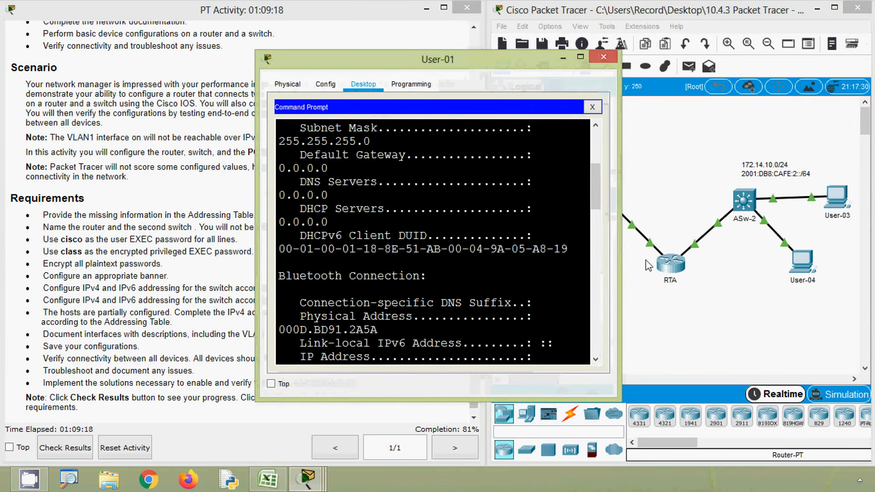
{"action": "left_click_drag", "start_coordinate": [618, 253], "coordinate": [739, 253]}
{"action": "scroll", "coordinate": [415, 273], "scroll_direction": "down", "scroll_amount": 8}
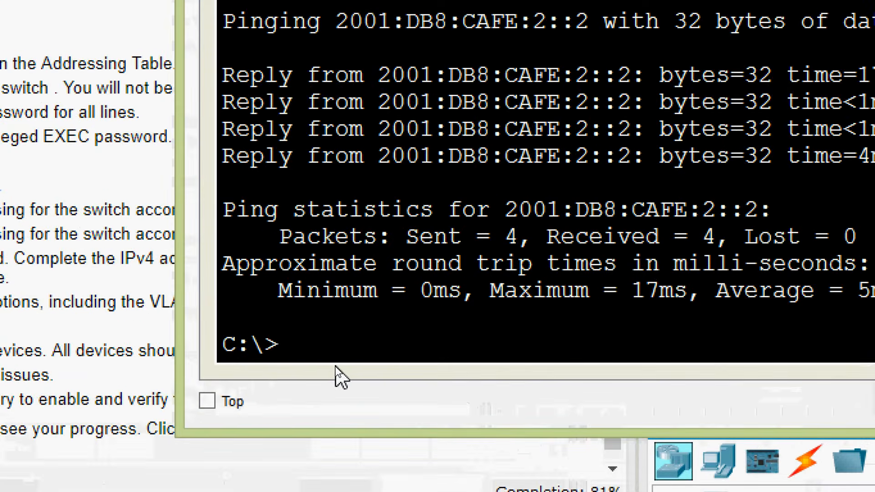
{"action": "type", "text": "ping"}
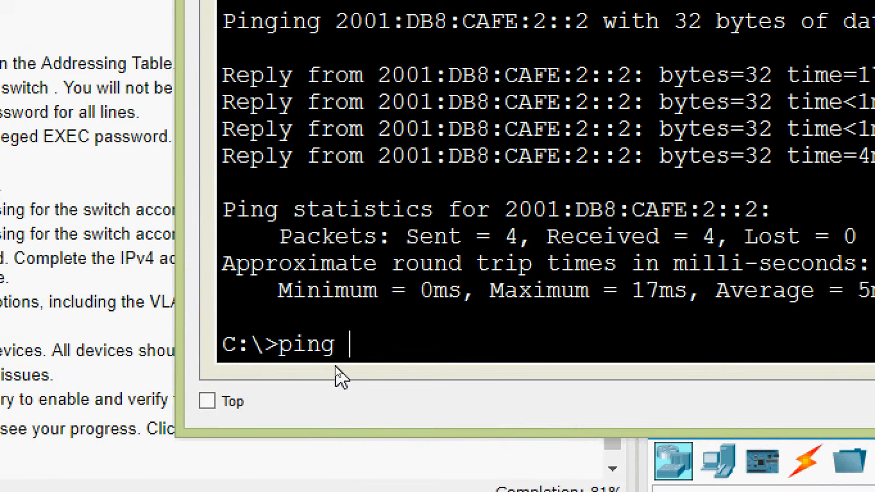
{"action": "right_click", "coordinate": [365, 340]}
{"action": "left_click", "coordinate": [393, 388]}
{"action": "key", "text": "Return"}
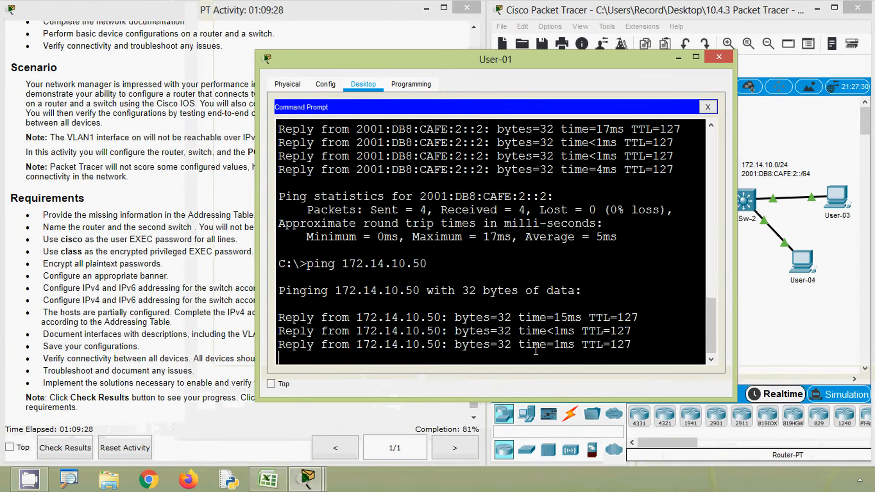
Step: Copy User-03's IPv6 address from its IP configuration and ping 2001:DB8:CAFE:2::2 from User-01's command prompt
{"action": "left_click", "coordinate": [757, 267]}
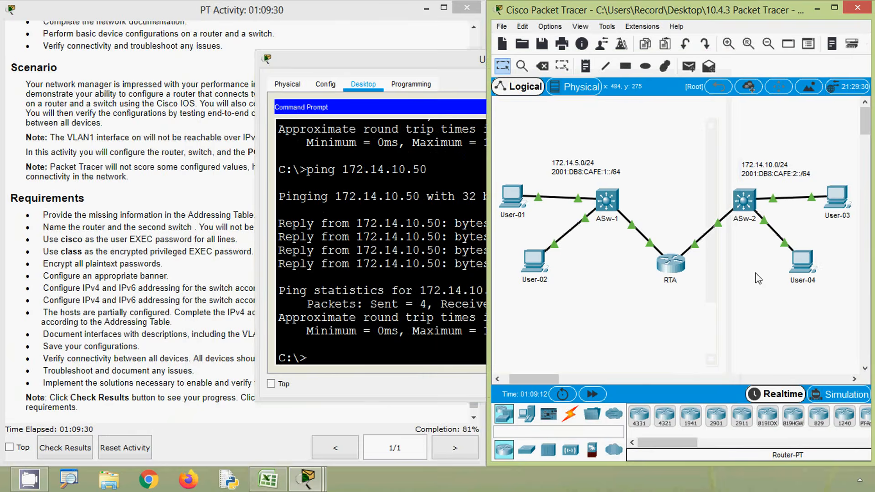
{"action": "left_click", "coordinate": [837, 197]}
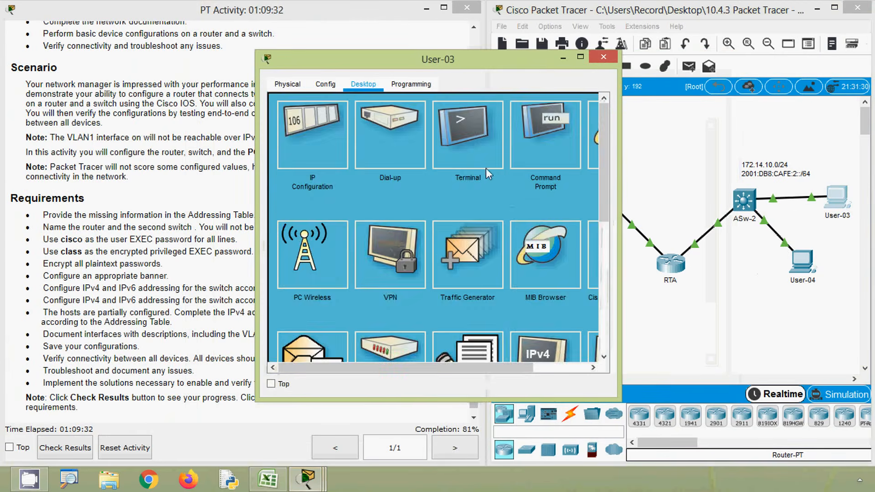
{"action": "left_click", "coordinate": [326, 145]}
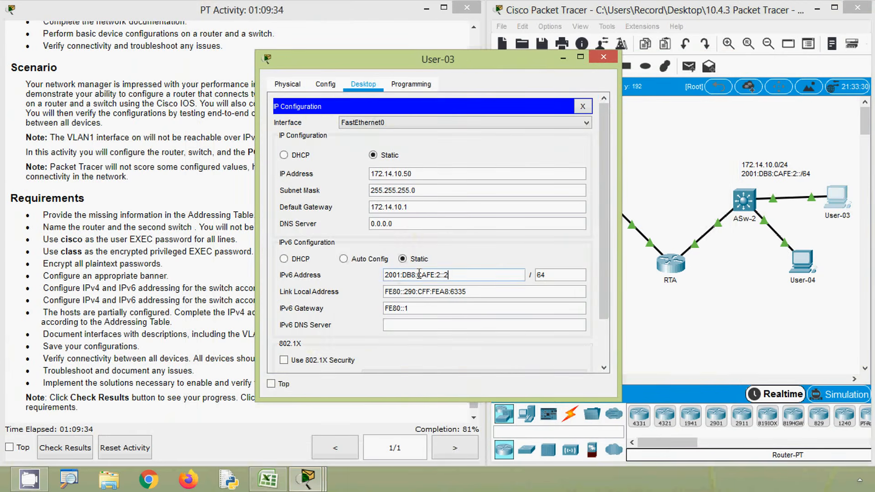
{"action": "left_click_drag", "start_coordinate": [419, 275], "coordinate": [373, 274]}
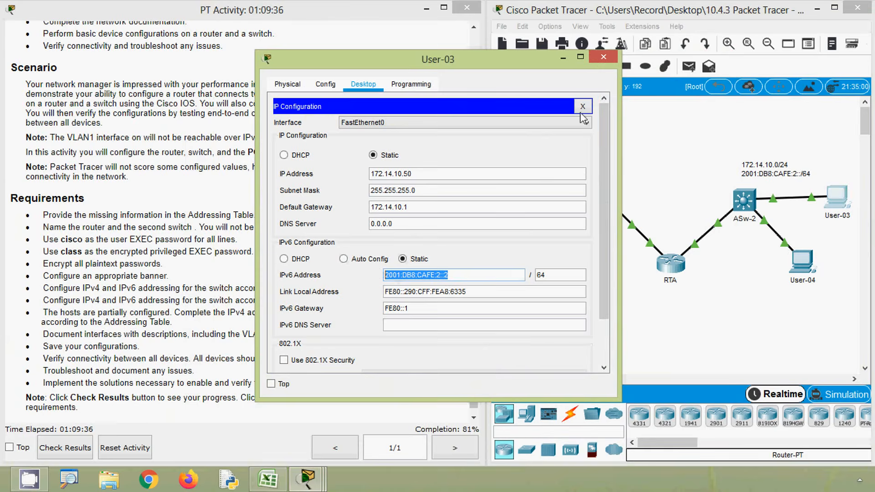
{"action": "left_click", "coordinate": [603, 57]}
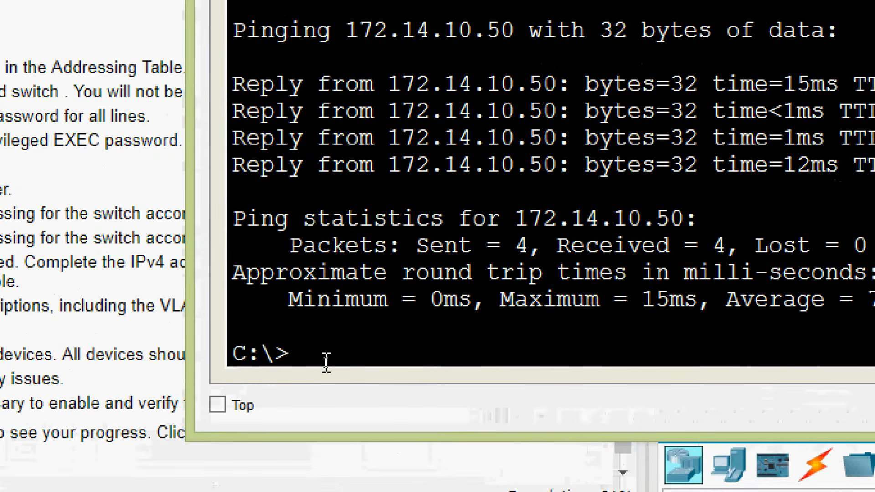
{"action": "type", "text": "ping"}
{"action": "right_click", "coordinate": [362, 355]}
{"action": "left_click", "coordinate": [396, 408]}
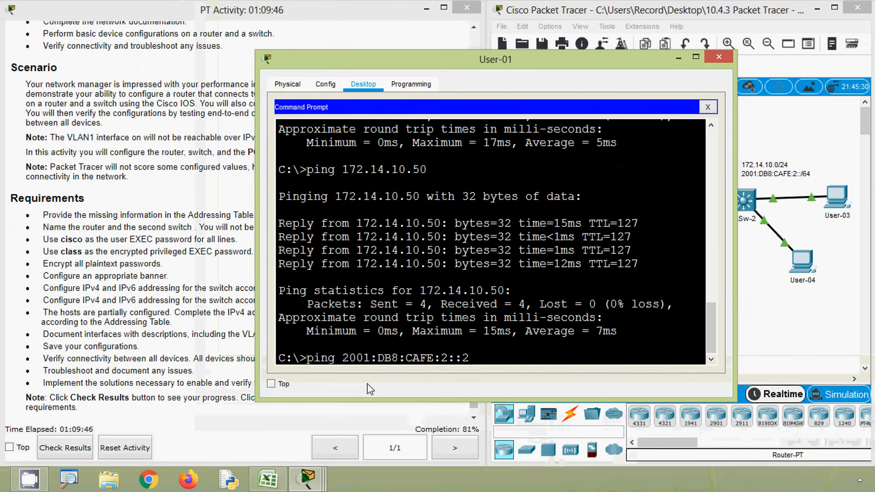
{"action": "key", "text": "Return"}
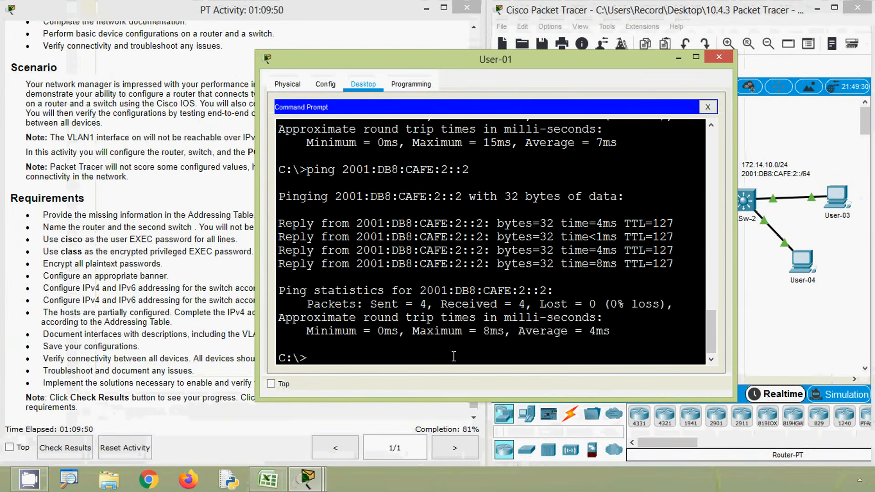
Step: Copy User-04's IPv6 address from its IP configuration and ping 2001:DB8:CAFE:2::3 from User-01's command prompt
{"action": "left_click", "coordinate": [808, 267]}
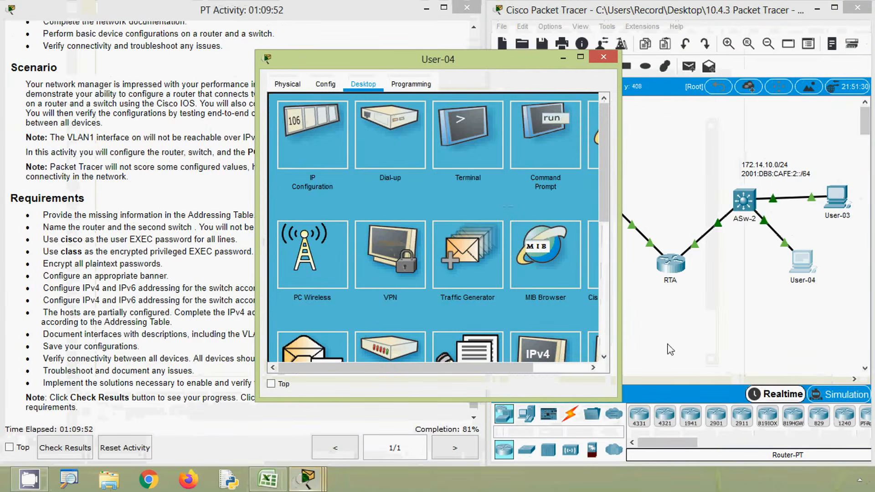
{"action": "left_click", "coordinate": [335, 141]}
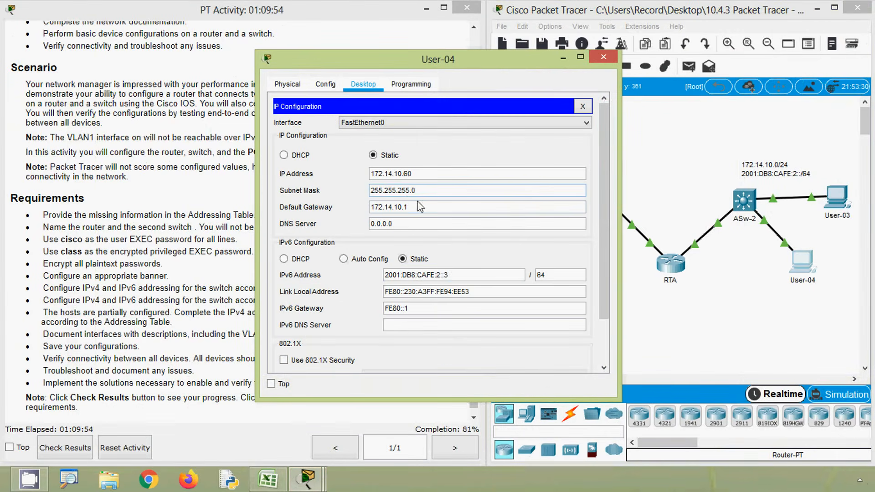
{"action": "left_click_drag", "start_coordinate": [462, 275], "coordinate": [366, 277]}
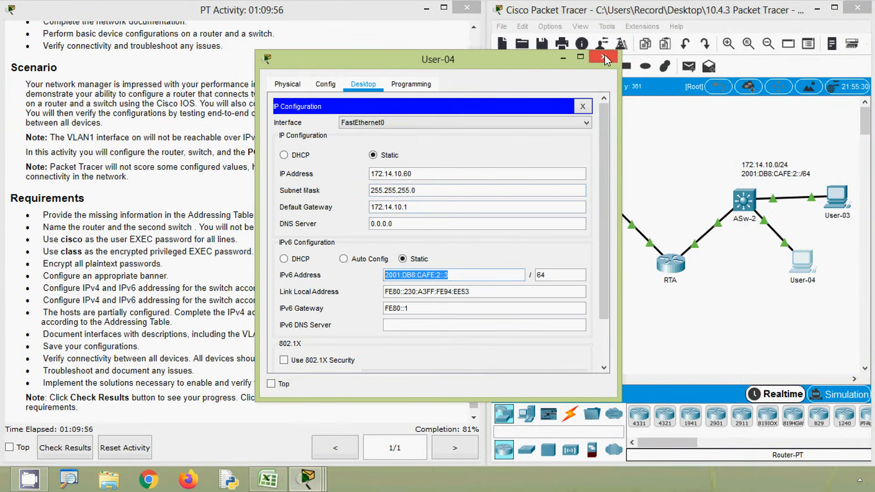
{"action": "left_click", "coordinate": [604, 58]}
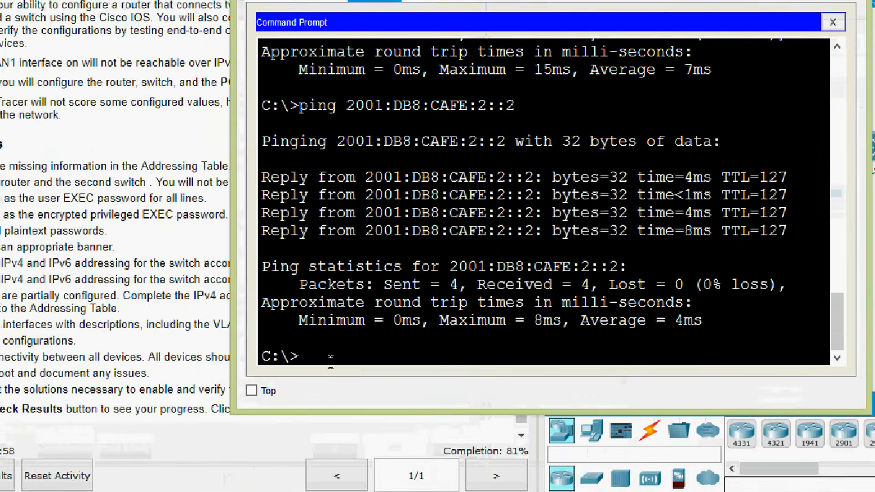
{"action": "type", "text": "ping"}
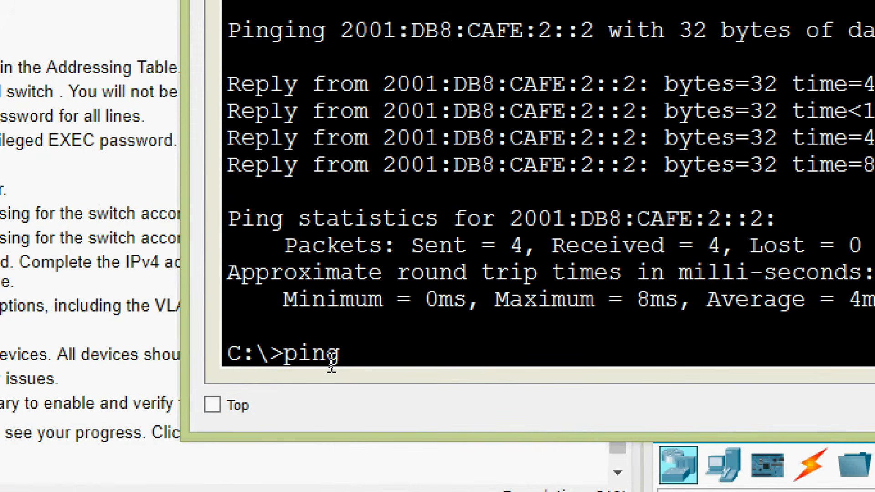
{"action": "right_click", "coordinate": [382, 356]}
{"action": "left_click", "coordinate": [391, 401]}
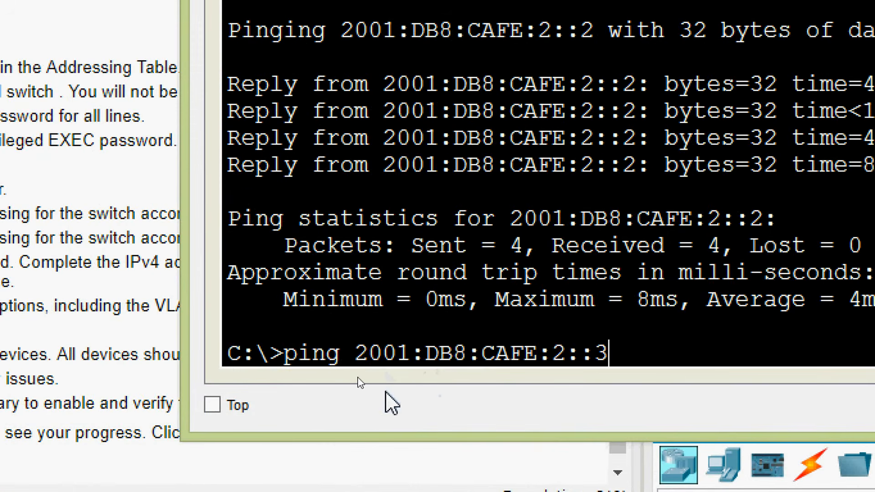
{"action": "key", "text": "Return"}
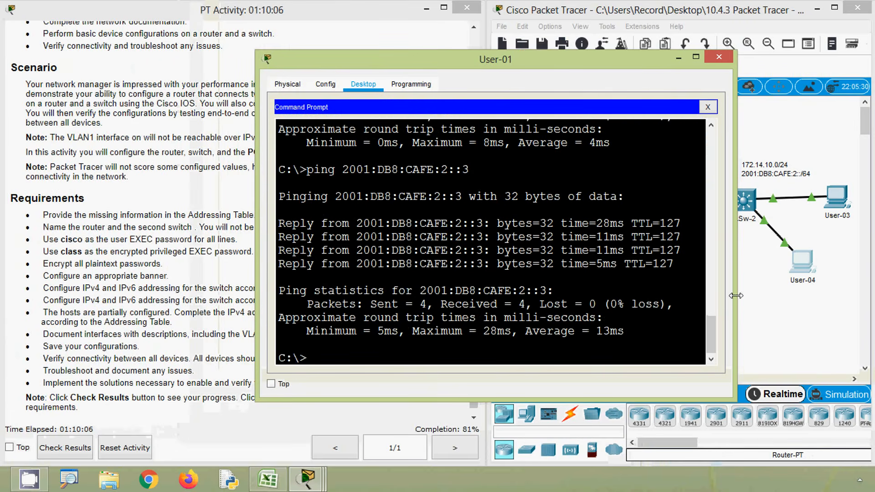
{"action": "left_click_drag", "start_coordinate": [736, 296], "coordinate": [750, 300]}
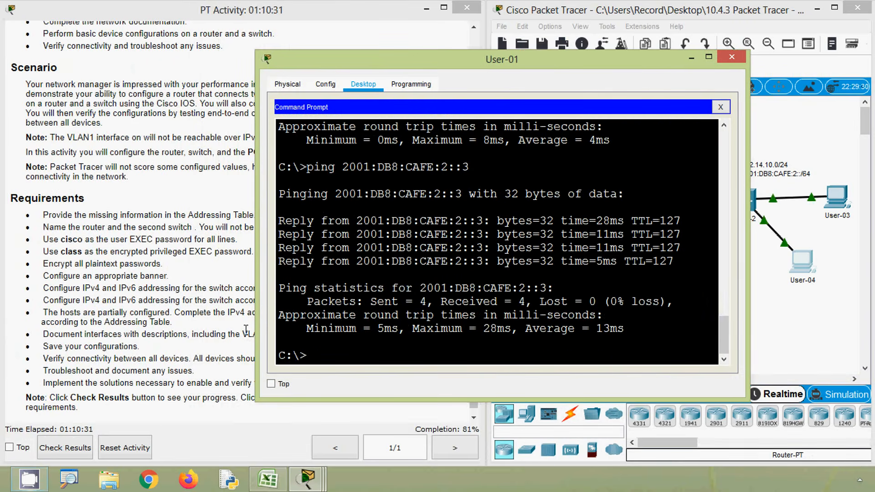
Step: Check the activity results and review the incorrect assessment items for ASw-2 and RTA's GigabitEthernet ports
{"action": "left_click", "coordinate": [796, 358]}
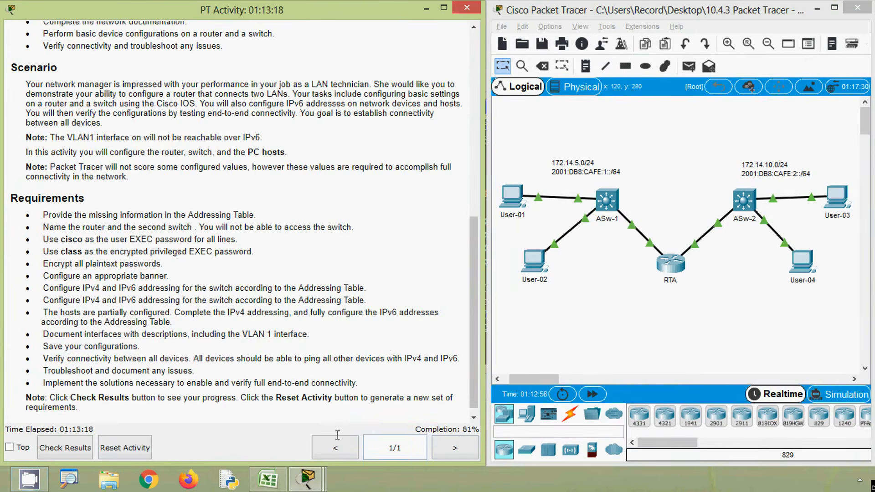
{"action": "left_click", "coordinate": [86, 449]}
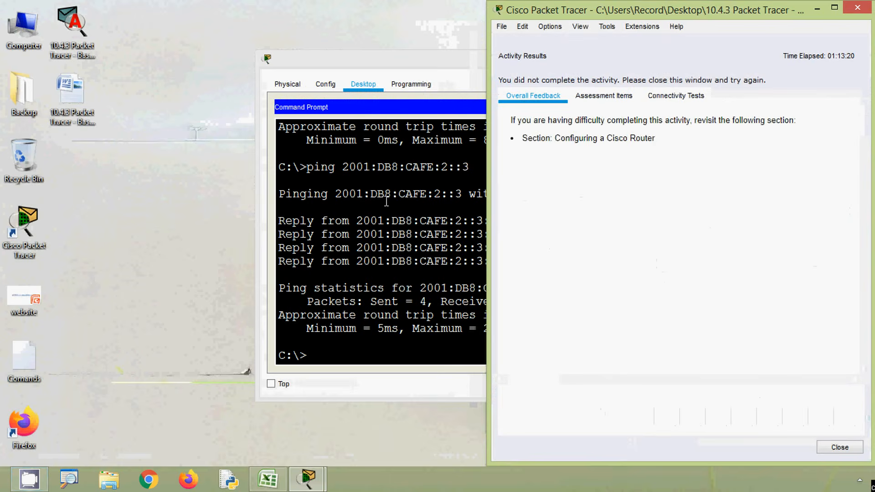
{"action": "left_click", "coordinate": [581, 100]}
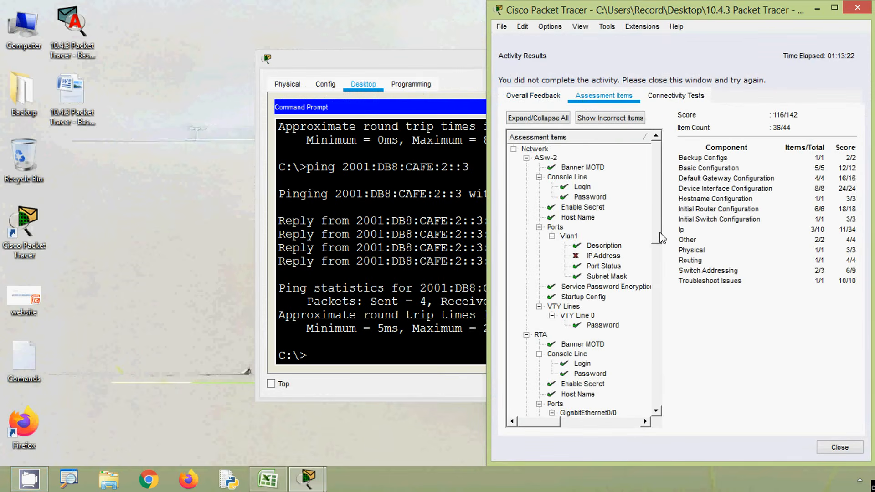
{"action": "left_click_drag", "start_coordinate": [662, 238], "coordinate": [662, 296]}
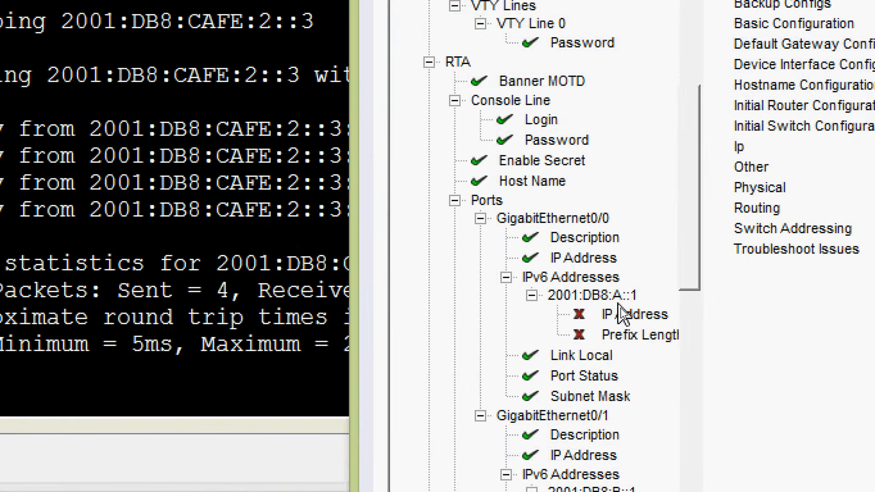
{"action": "left_click_drag", "start_coordinate": [680, 289], "coordinate": [697, 319]}
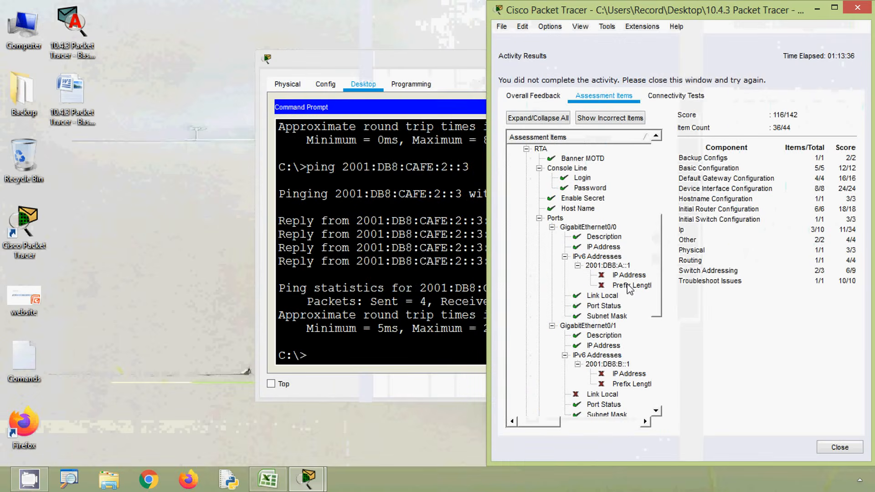
{"action": "left_click", "coordinate": [633, 269]}
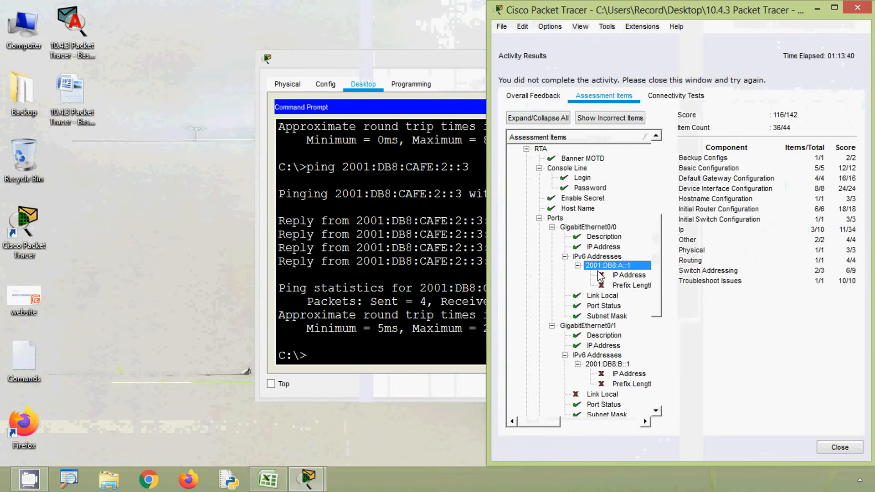
{"action": "left_click_drag", "start_coordinate": [770, 16], "coordinate": [323, 22]}
{"action": "left_click", "coordinate": [585, 461]}
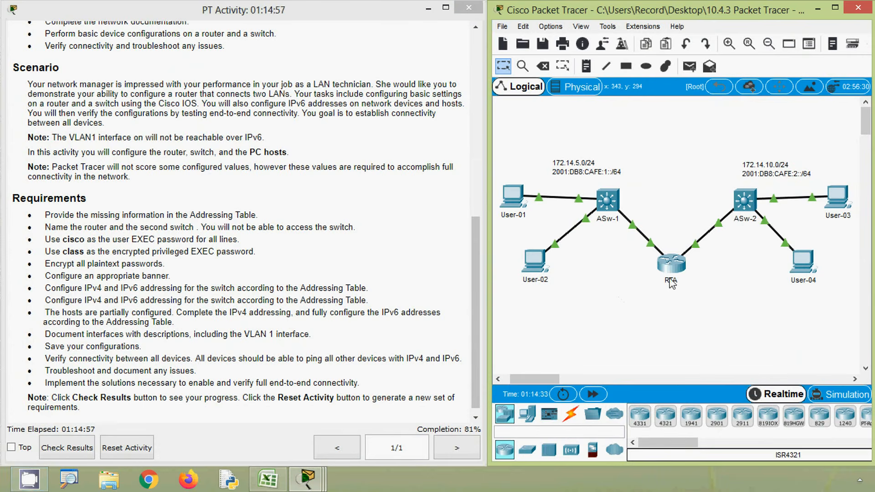
Step: Enter interface configuration mode for GigabitEthernet 0/0 on router RTA
{"action": "left_click", "coordinate": [671, 263]}
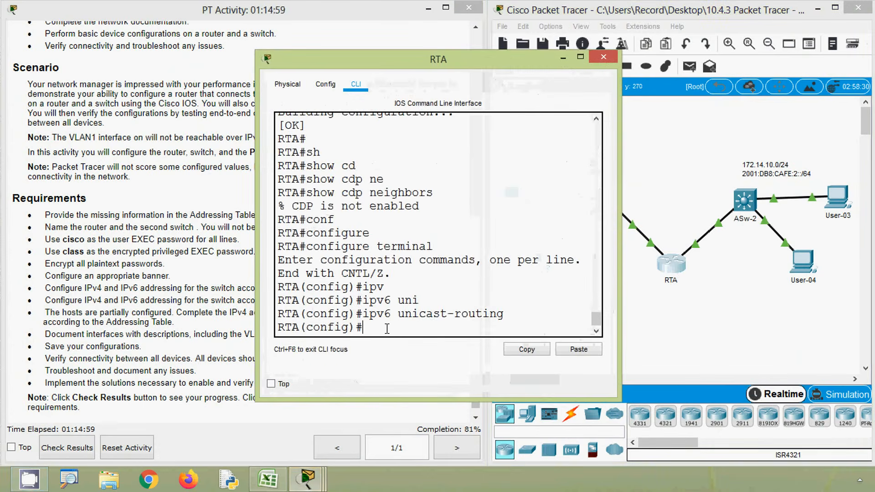
{"action": "type", "text": "INTER"}
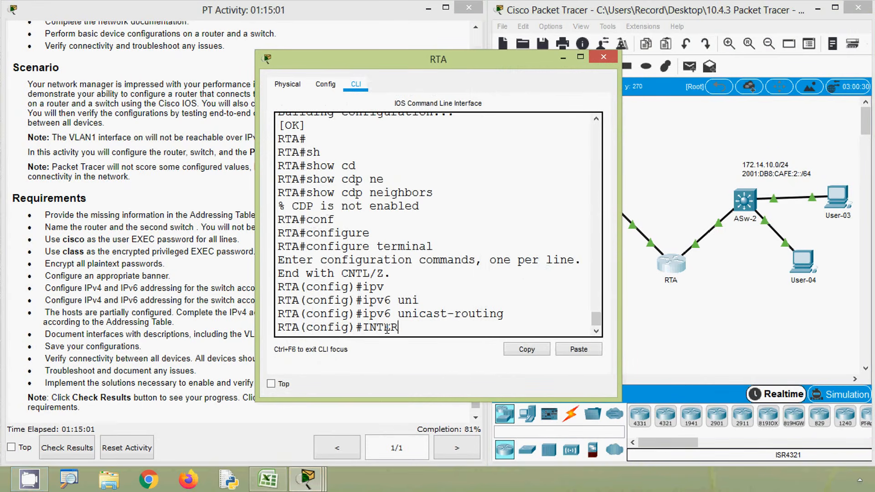
{"action": "key", "text": "Tab"}
{"action": "type", "text": "g"}
{"action": "key", "text": "Tab"}
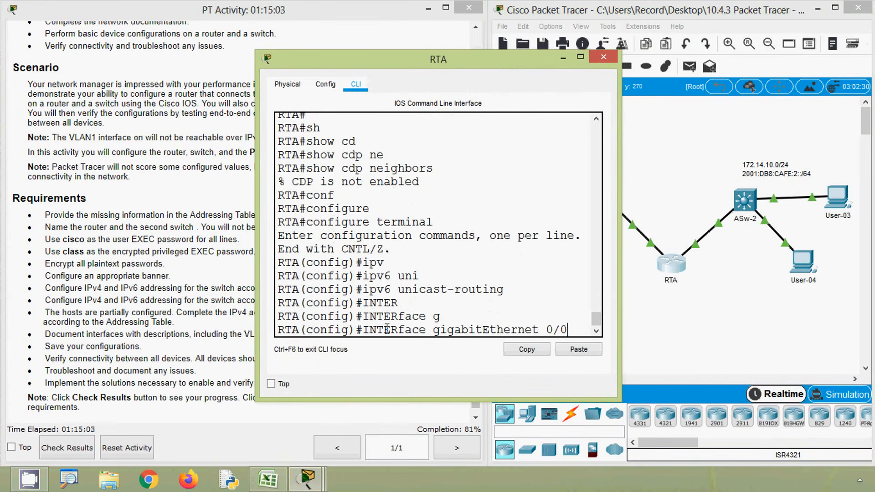
{"action": "type", "text": "0/0"}
{"action": "key", "text": "Return"}
Step: Assign IPv6 address 2001:DB8:A::1/64 to RTA's GigabitEthernet 0/0 interface, widening the window to fit the command
{"action": "type", "text": "ipv"}
{"action": "key", "text": "Tab"}
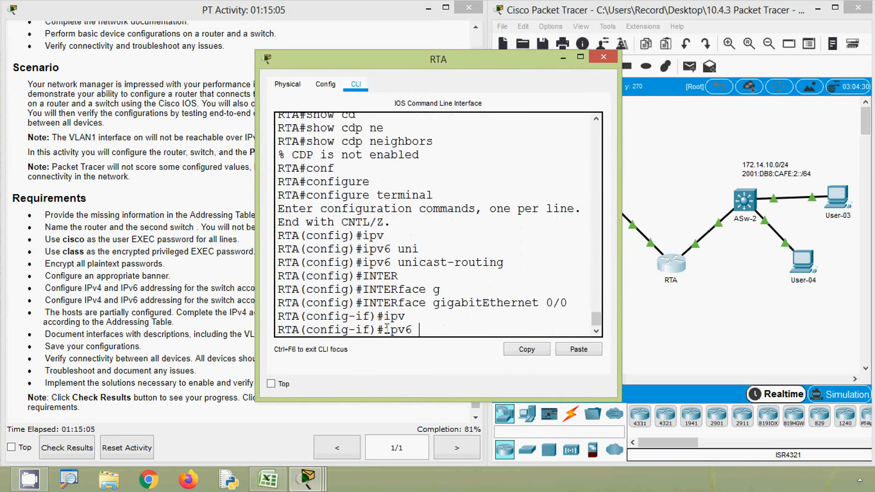
{"action": "type", "text": "ad"}
{"action": "key", "text": "Tab"}
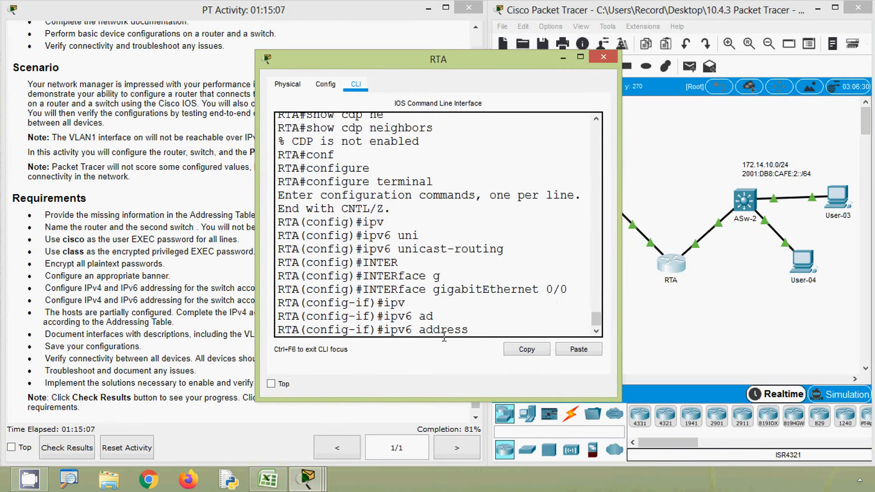
{"action": "right_click", "coordinate": [479, 328]}
{"action": "left_click", "coordinate": [489, 347]}
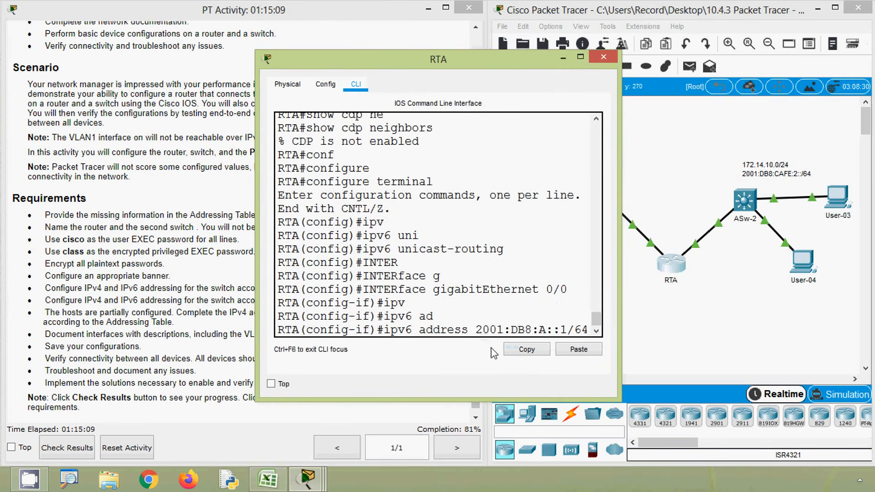
{"action": "left_click_drag", "start_coordinate": [619, 215], "coordinate": [710, 217]}
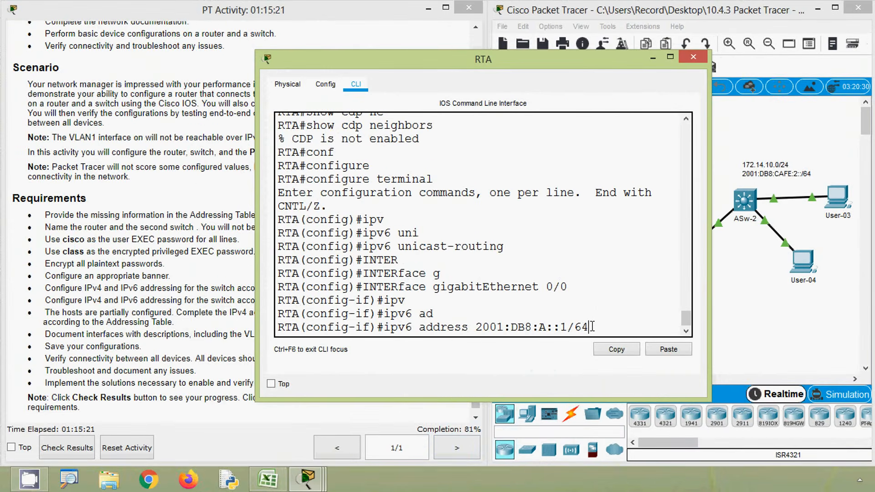
{"action": "key", "text": "Return"}
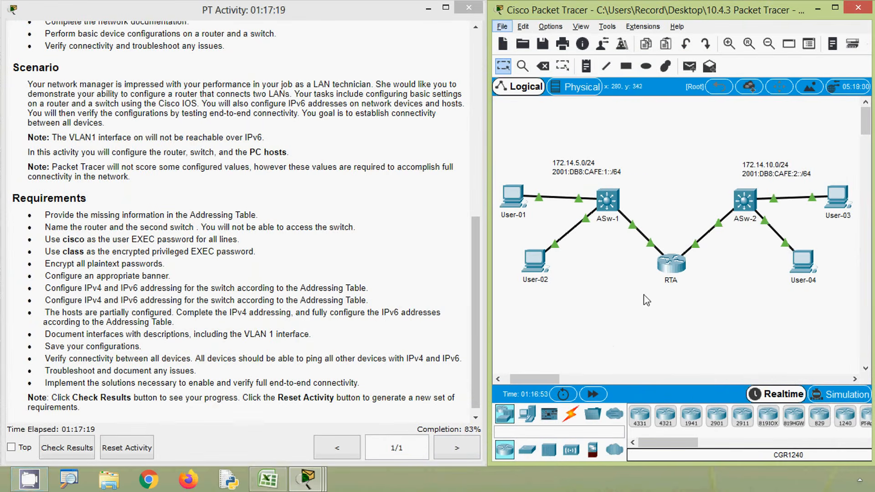
Step: Review User-01's IPv4 and IPv6 settings in its IP configuration and close the host's window
{"action": "left_click", "coordinate": [521, 196]}
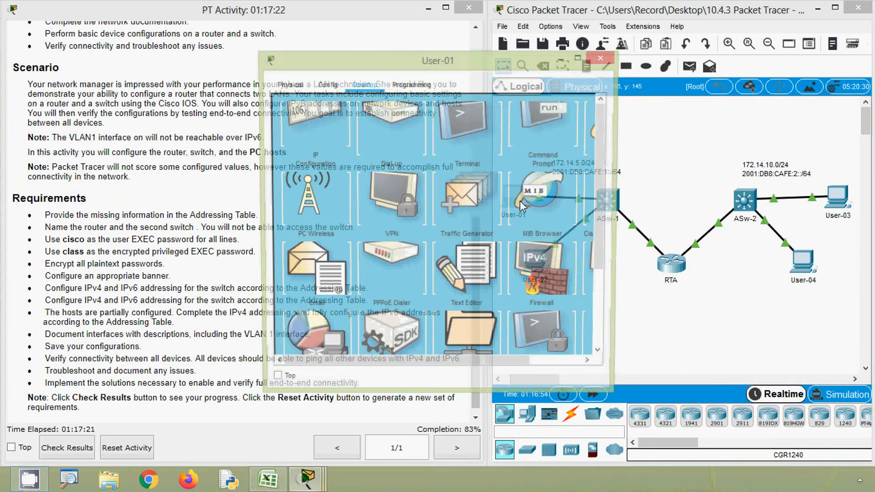
{"action": "left_click", "coordinate": [305, 144]}
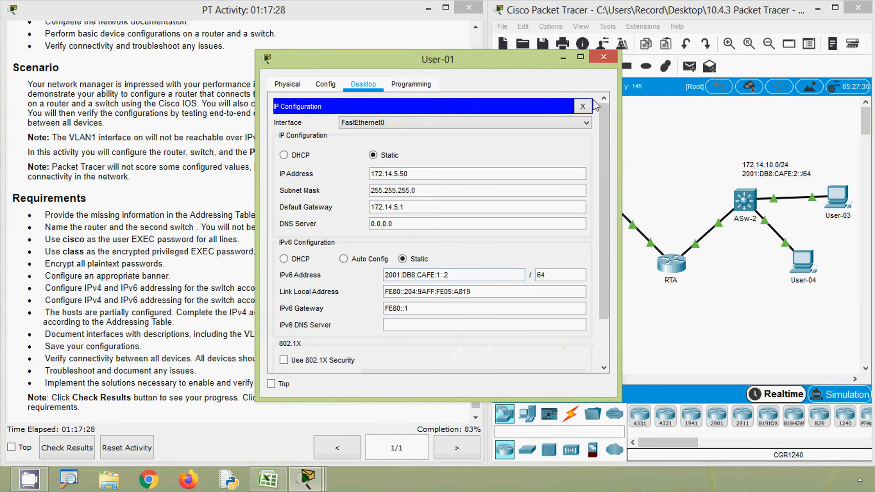
{"action": "left_click", "coordinate": [604, 56]}
Step: Look through RTA's command history for the earlier interface addressing, link-local and description commands
{"action": "left_click", "coordinate": [673, 267]}
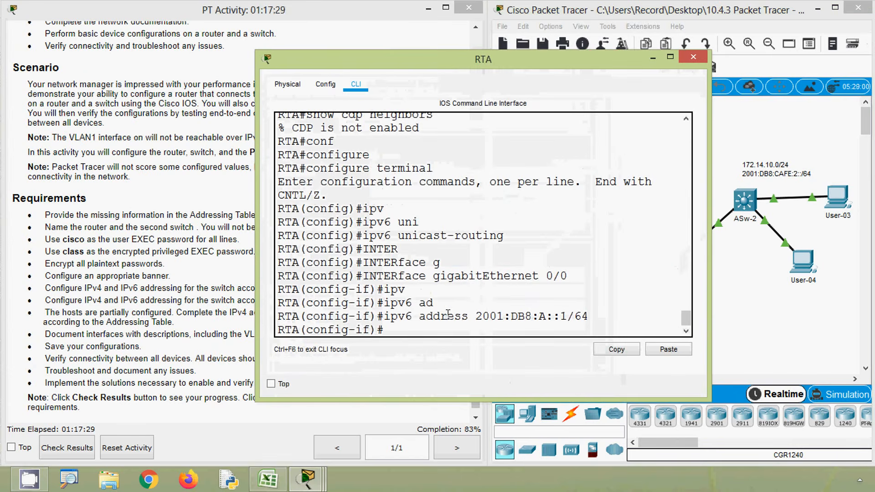
{"action": "left_click", "coordinate": [408, 324]}
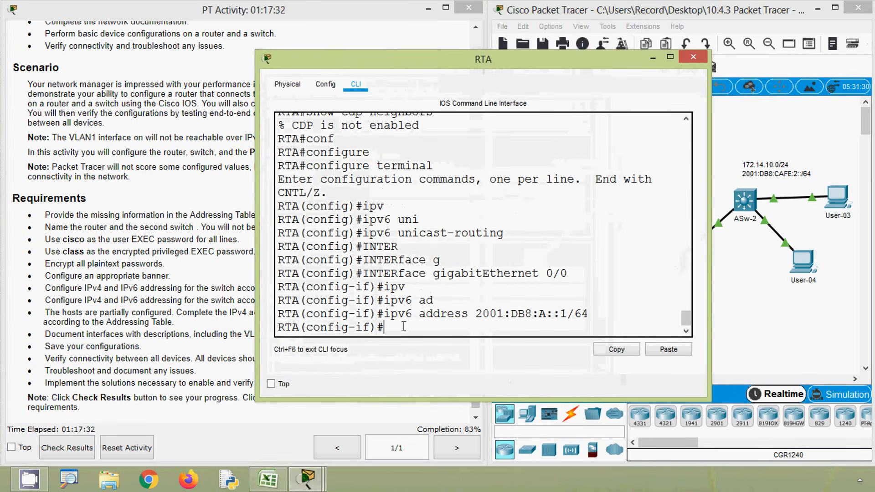
{"action": "key", "text": "Up"}
{"action": "key", "text": "Up"}
{"action": "key", "text": "Up"}
{"action": "key", "text": "Up"}
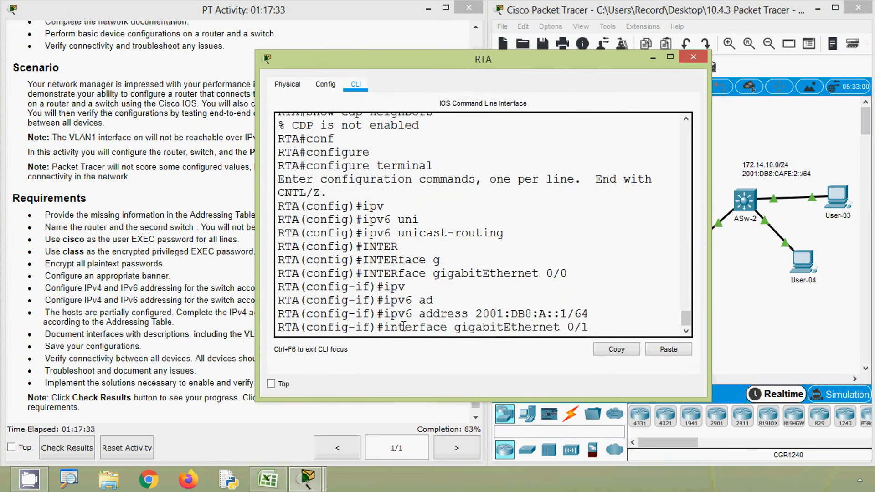
{"action": "key", "text": "Up"}
{"action": "key", "text": "Up"}
{"action": "key", "text": "Up"}
{"action": "key", "text": "Up"}
{"action": "key", "text": "Up"}
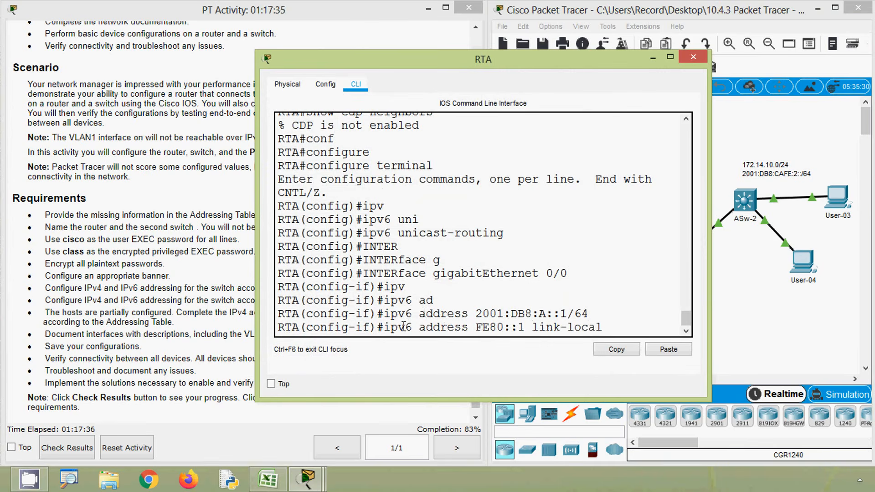
{"action": "key", "text": "Down"}
{"action": "key", "text": "Down"}
{"action": "key", "text": "Down"}
{"action": "key", "text": "Down"}
{"action": "key", "text": "Down"}
{"action": "key", "text": "Down"}
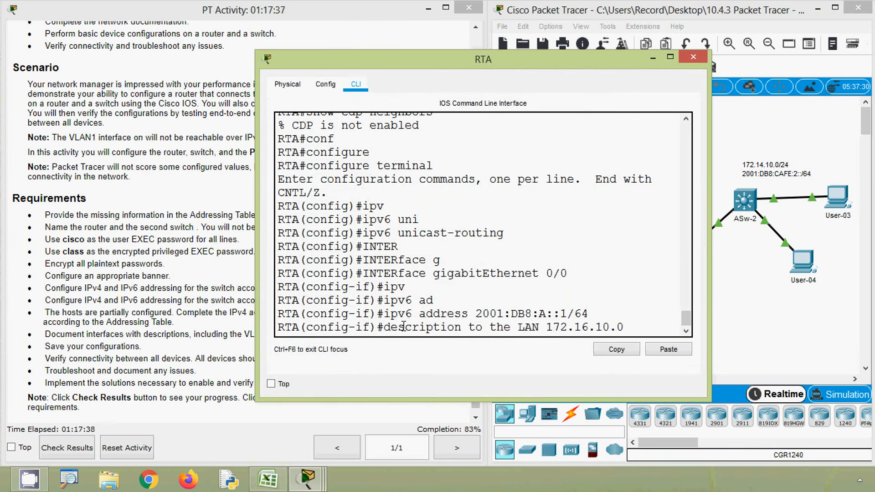
{"action": "key", "text": "Down"}
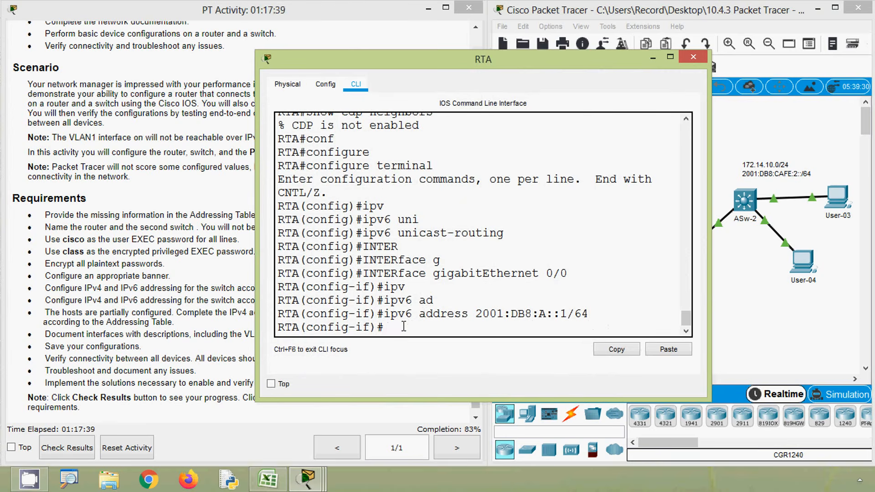
Step: Assign IPv6 address 2001:DB8:CAFE:1::1/64 to RTA's GigabitEthernet 0/0, moving the router window clear of the topology's network labels
{"action": "key", "text": "BackSpace"}
{"action": "key", "text": "BackSpace"}
{"action": "key", "text": "BackSpace"}
{"action": "key", "text": "BackSpace"}
{"action": "key", "text": "BackSpace"}
{"action": "key", "text": "BackSpace"}
{"action": "key", "text": "BackSpace"}
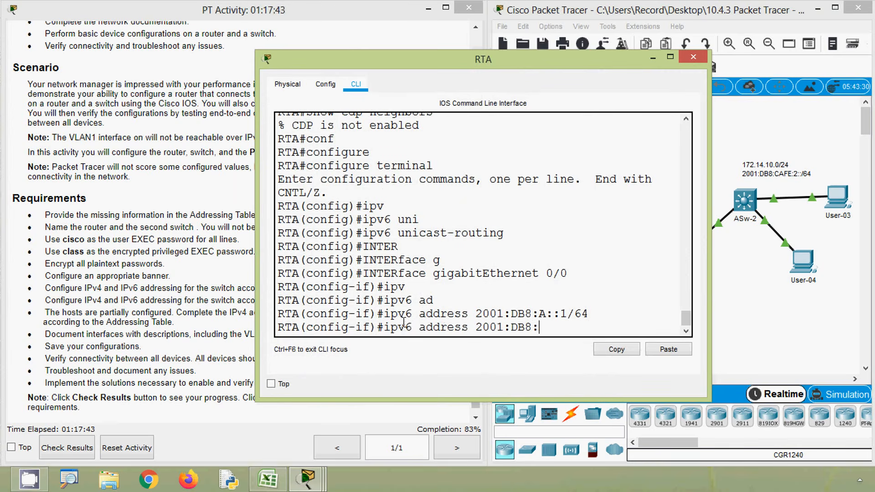
{"action": "left_click_drag", "start_coordinate": [458, 62], "coordinate": [511, 220]}
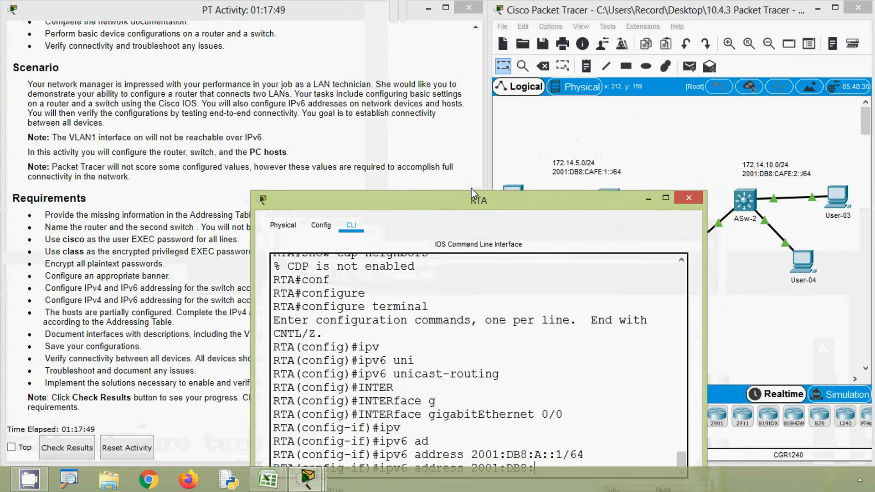
{"action": "left_click_drag", "start_coordinate": [472, 192], "coordinate": [275, 68]}
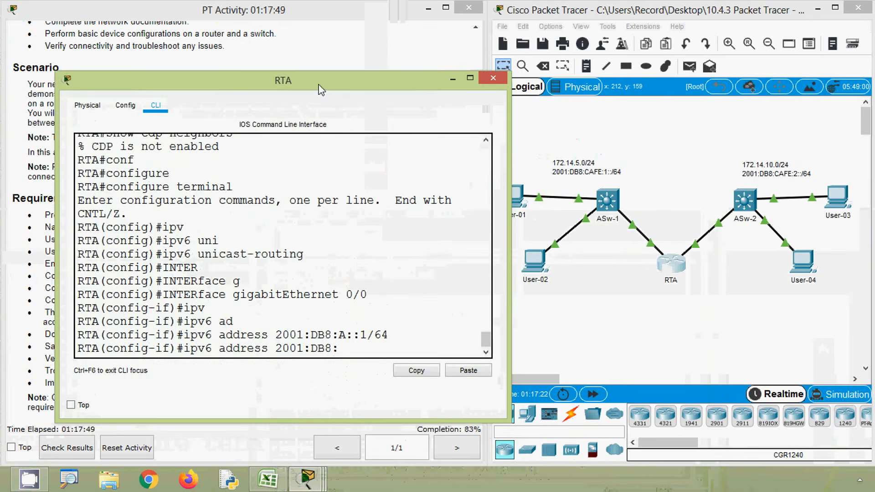
{"action": "type", "text": "CAFE"}
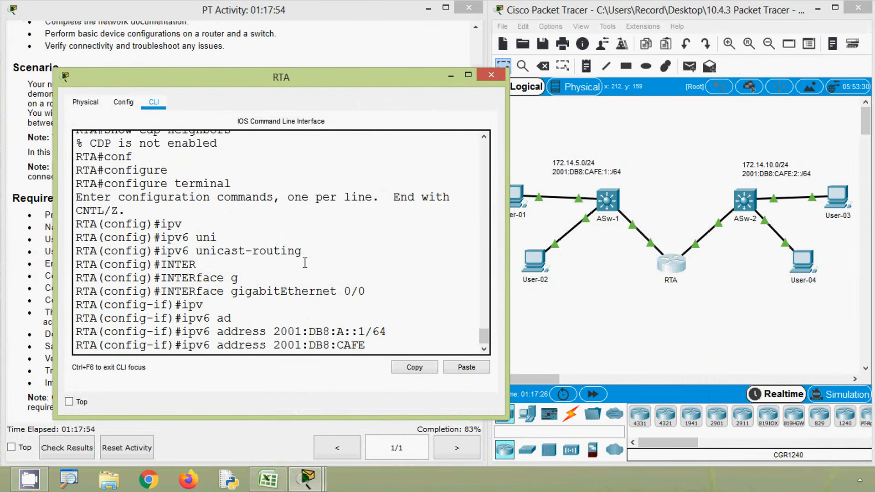
{"action": "type", "text": ":1::1/64"}
{"action": "key", "text": "Return"}
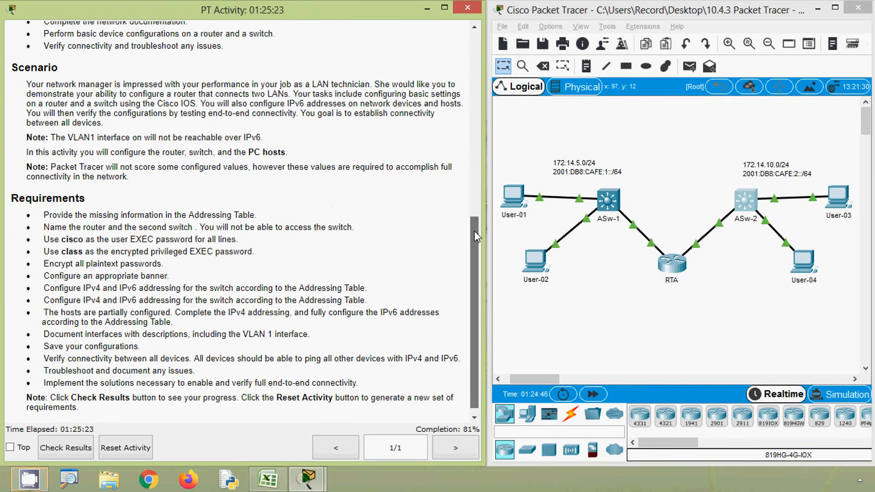
Step: Bring up the Addressing Table at the start of the activity instructions
{"action": "scroll", "coordinate": [475, 236], "scroll_direction": "up", "scroll_amount": 6}
{"action": "left_click_drag", "start_coordinate": [476, 95], "coordinate": [480, 36]}
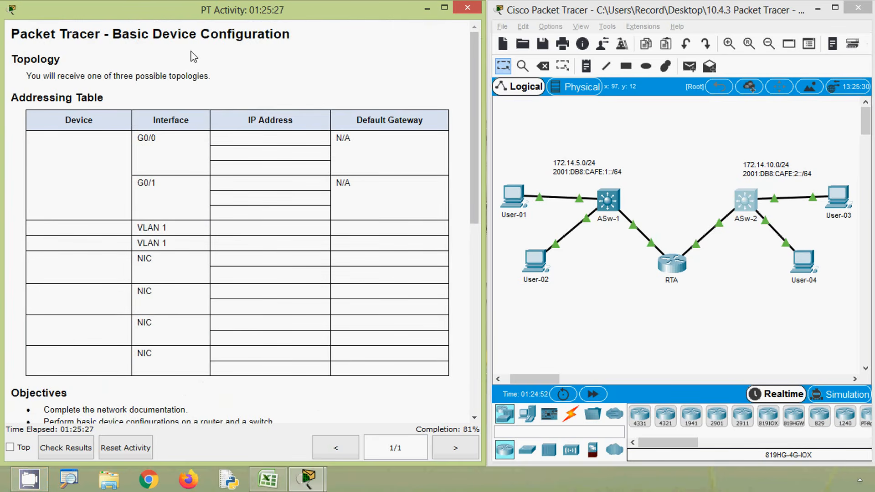